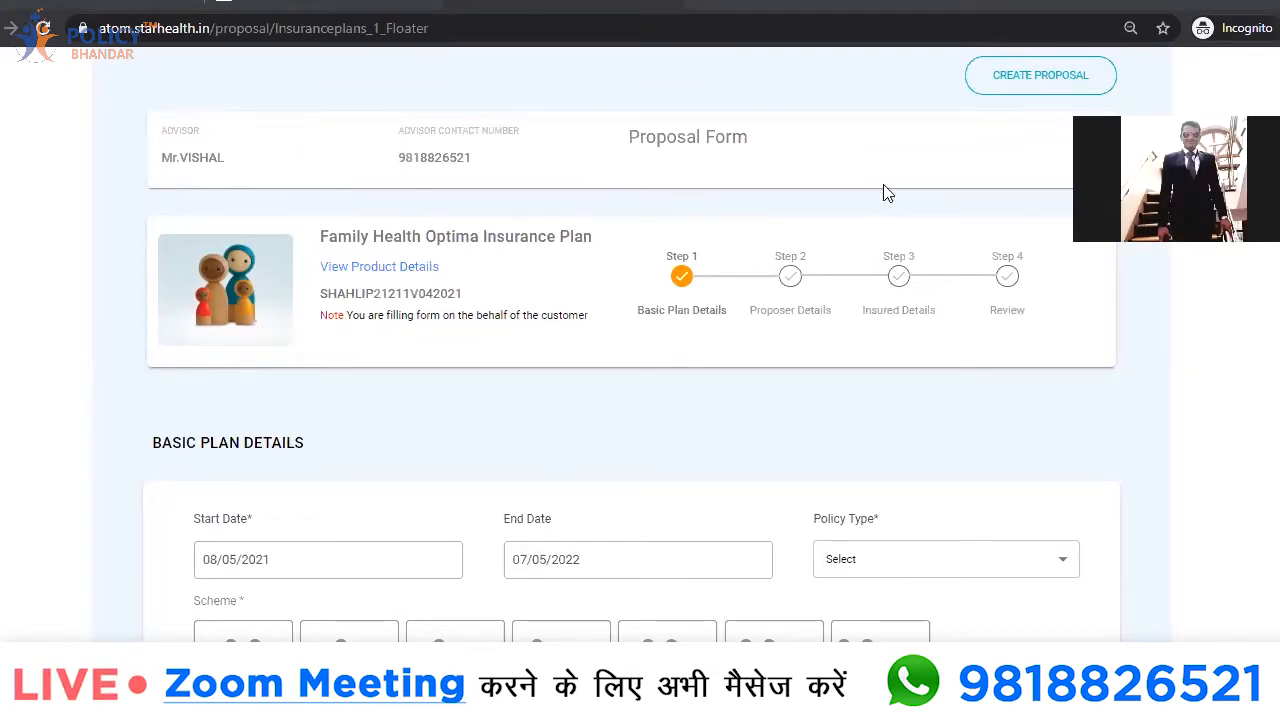
Set the policy type in the basic plan details to Portability Policy
{"action": "scroll", "coordinate": [883, 190], "scroll_direction": "down", "scroll_amount": 1}
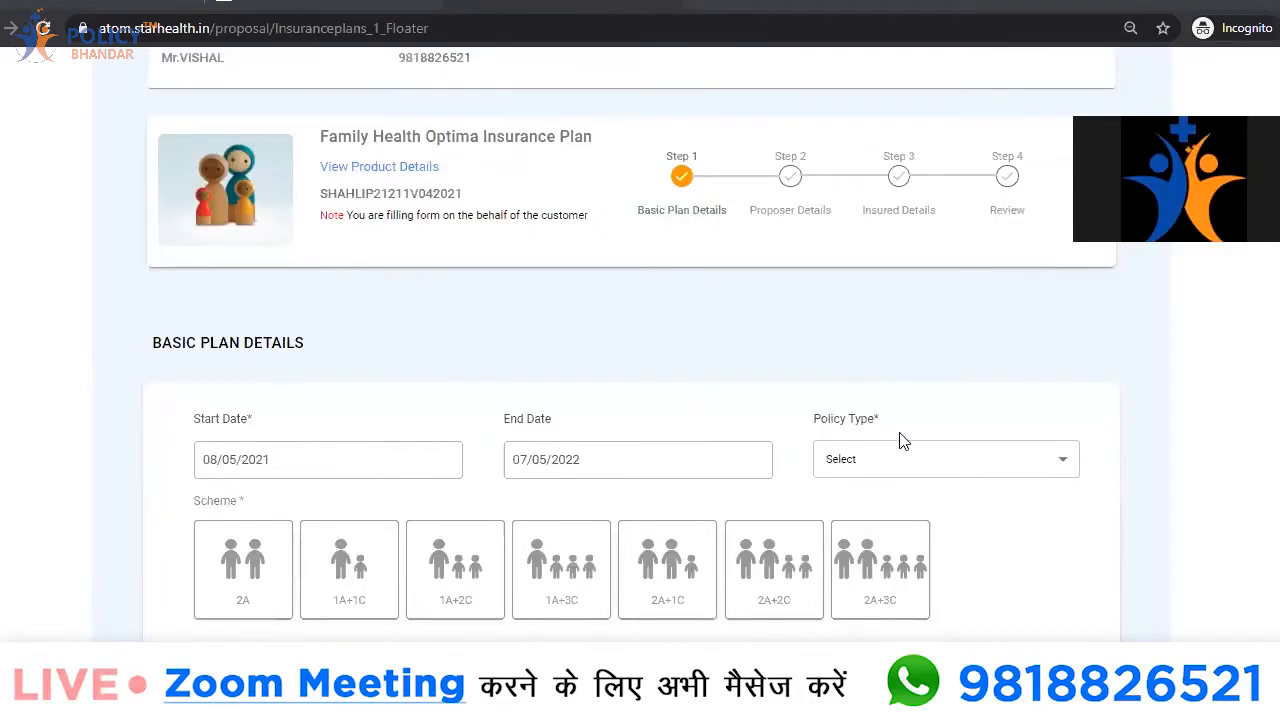
{"action": "left_click", "coordinate": [873, 457]}
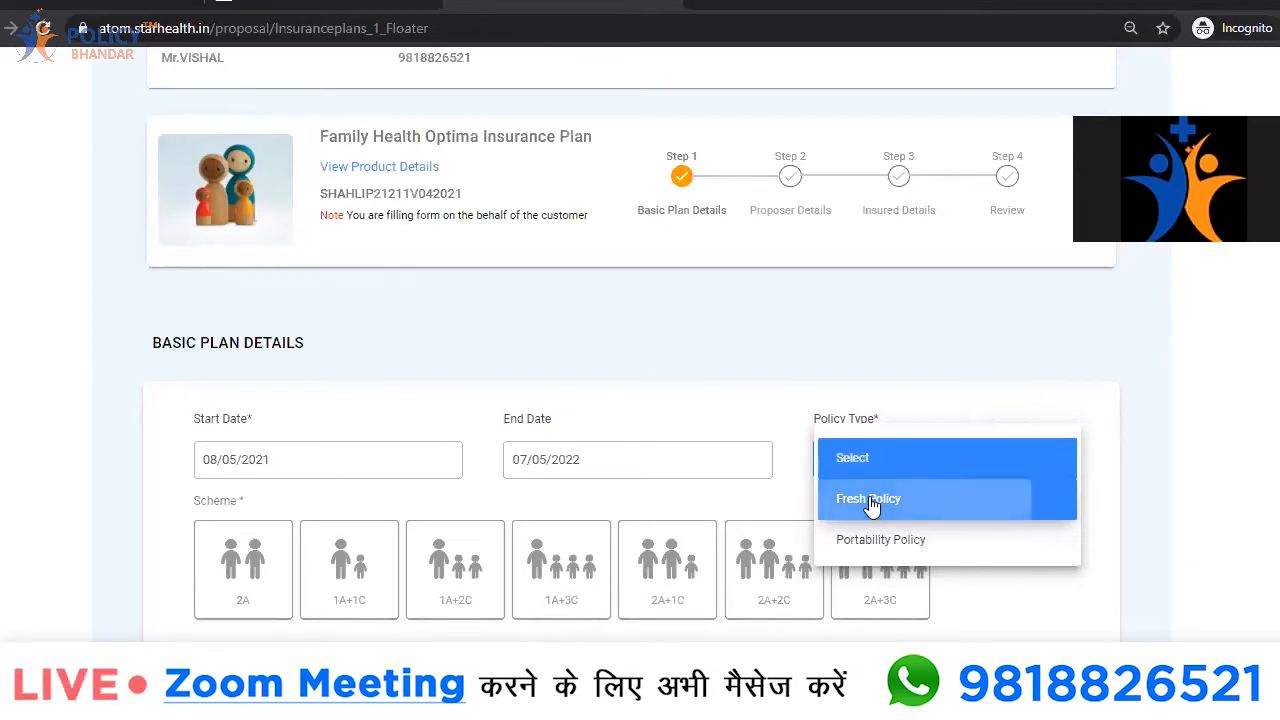
{"action": "left_click", "coordinate": [869, 499]}
{"action": "left_click", "coordinate": [863, 461]}
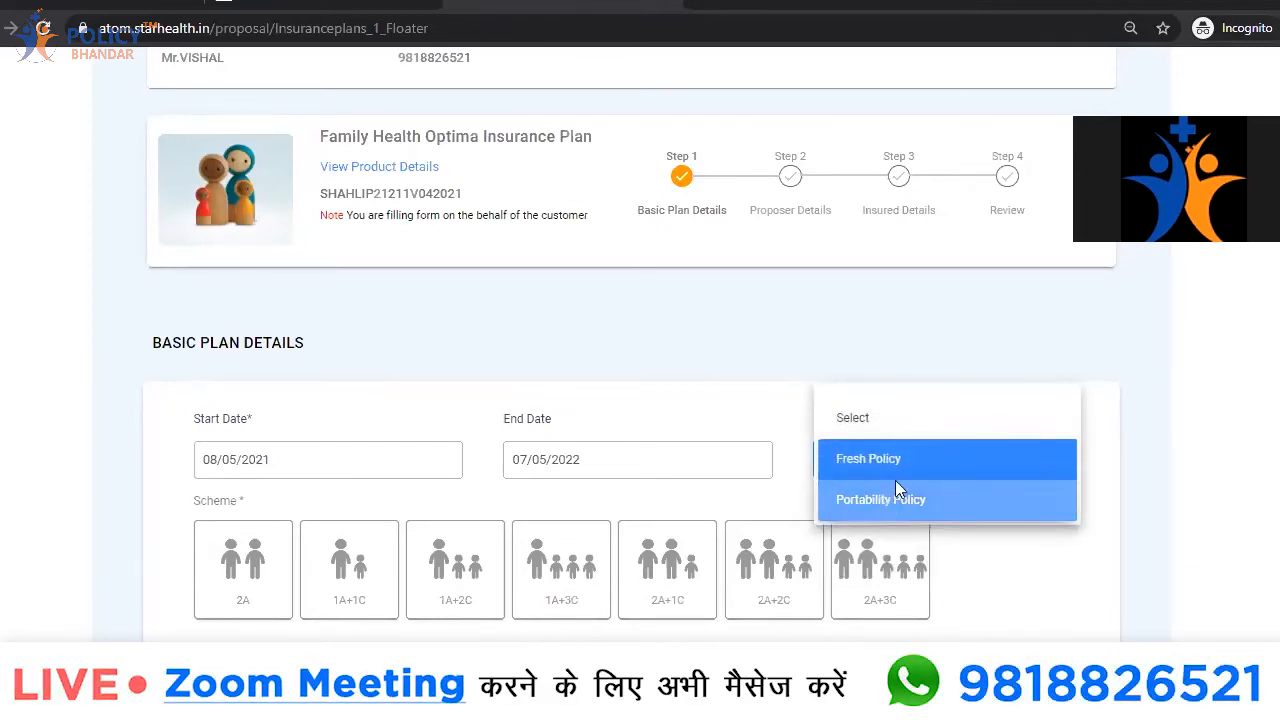
{"action": "left_click", "coordinate": [895, 488]}
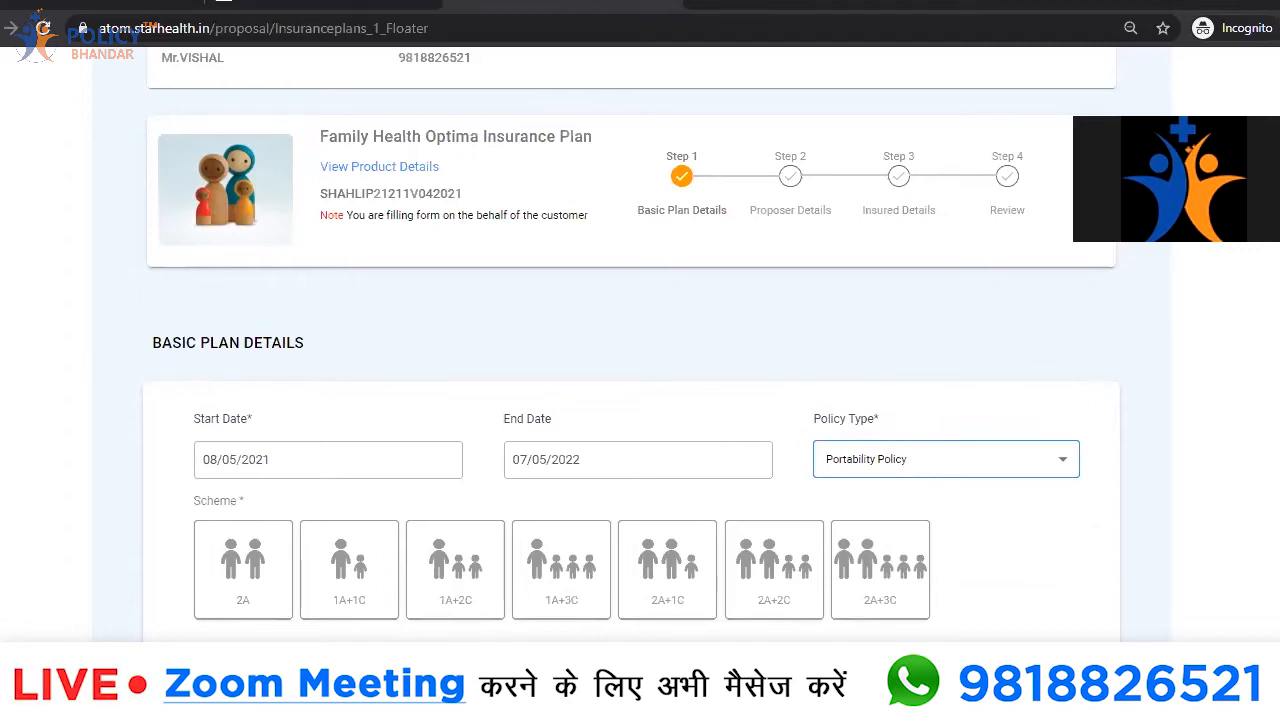
Choose the 2A family scheme and a sum insured of 10,00,000 in the basic plan details
{"action": "scroll", "coordinate": [1037, 320], "scroll_direction": "down", "scroll_amount": 2}
{"action": "scroll", "coordinate": [953, 332], "scroll_direction": "down", "scroll_amount": 1}
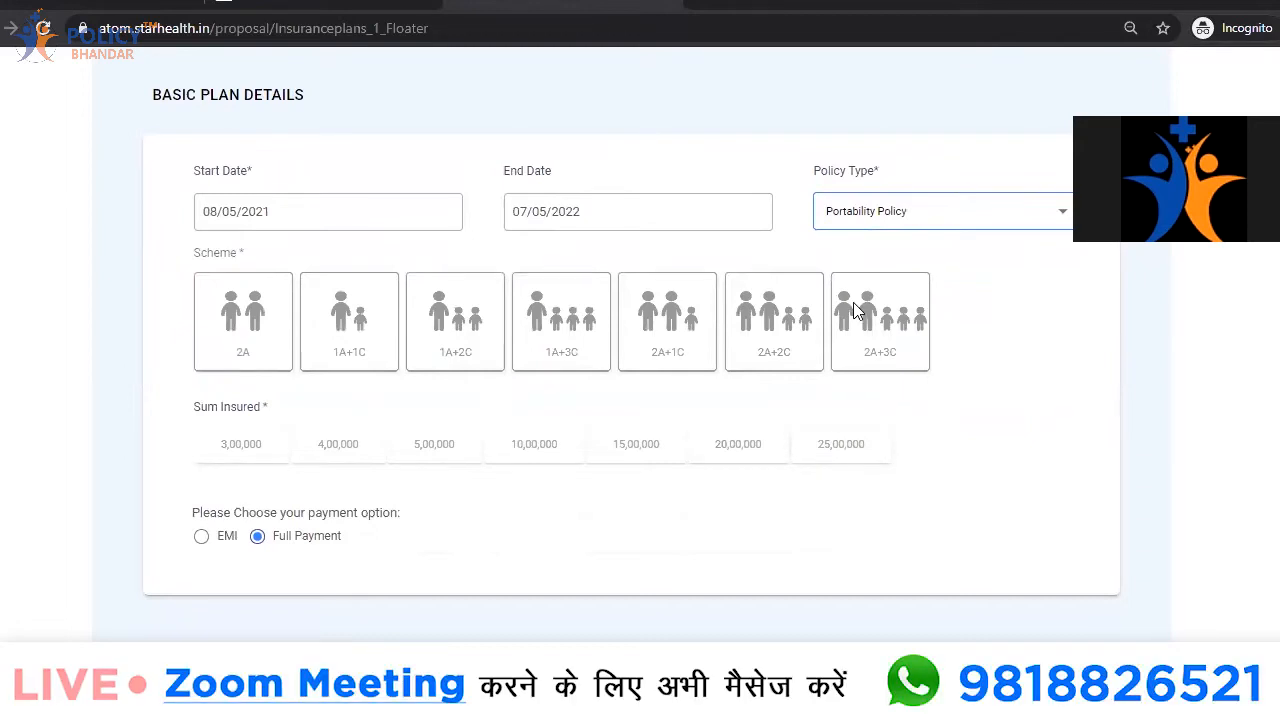
{"action": "left_click", "coordinate": [256, 331]}
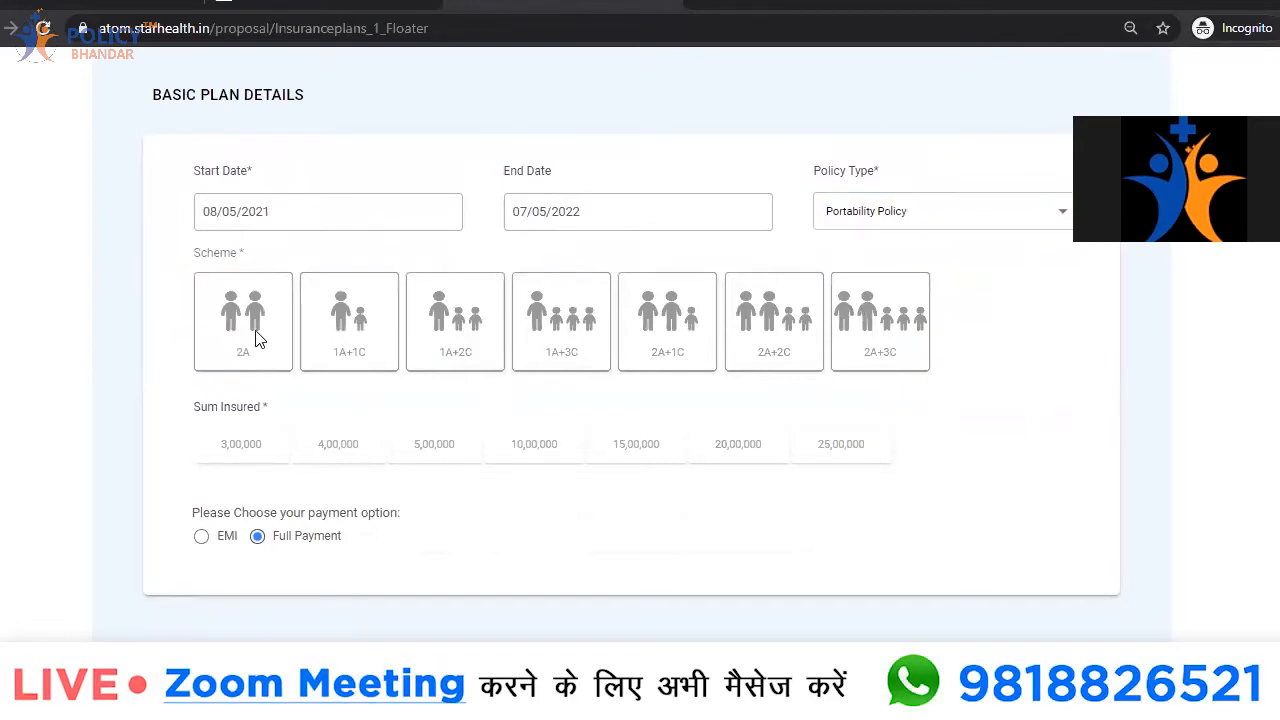
{"action": "left_click", "coordinate": [256, 333]}
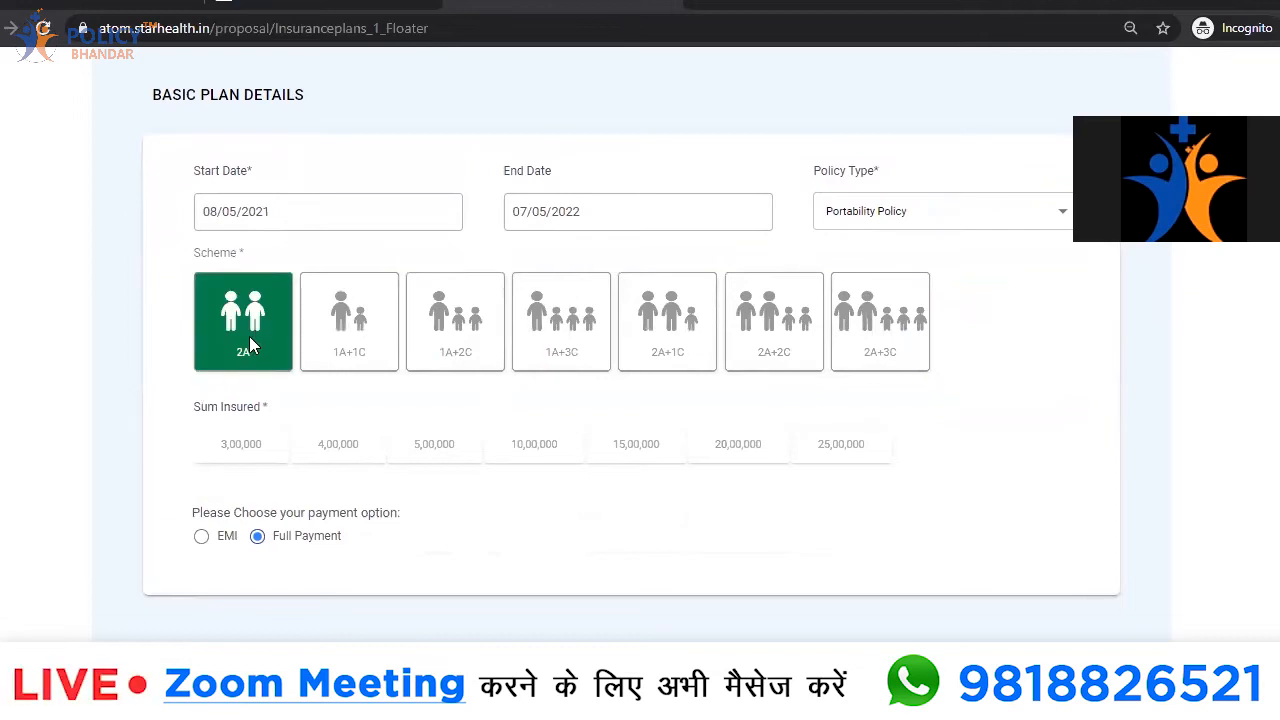
{"action": "left_click", "coordinate": [531, 441]}
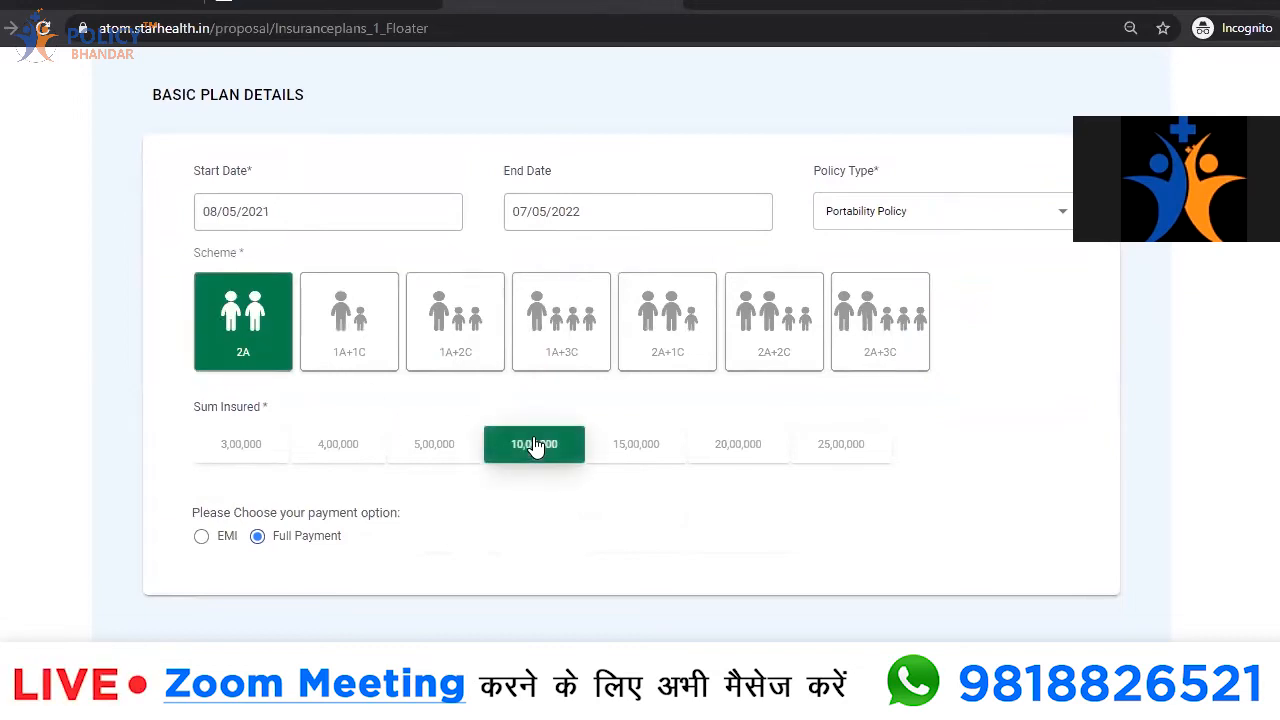
Choose EMI payment with the Half-Yearly EMI Plan and view the list of supported debit card banks
{"action": "left_click", "coordinate": [255, 535]}
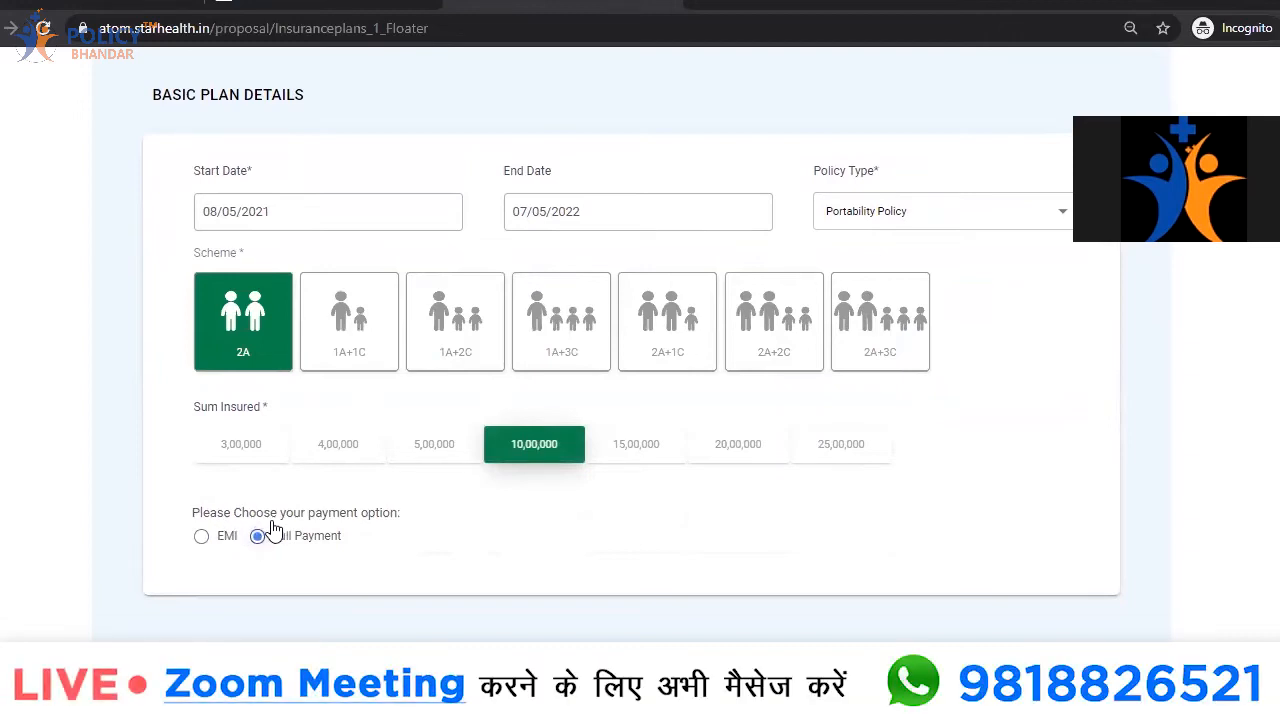
{"action": "left_click", "coordinate": [202, 537]}
{"action": "scroll", "coordinate": [228, 520], "scroll_direction": "down", "scroll_amount": 2}
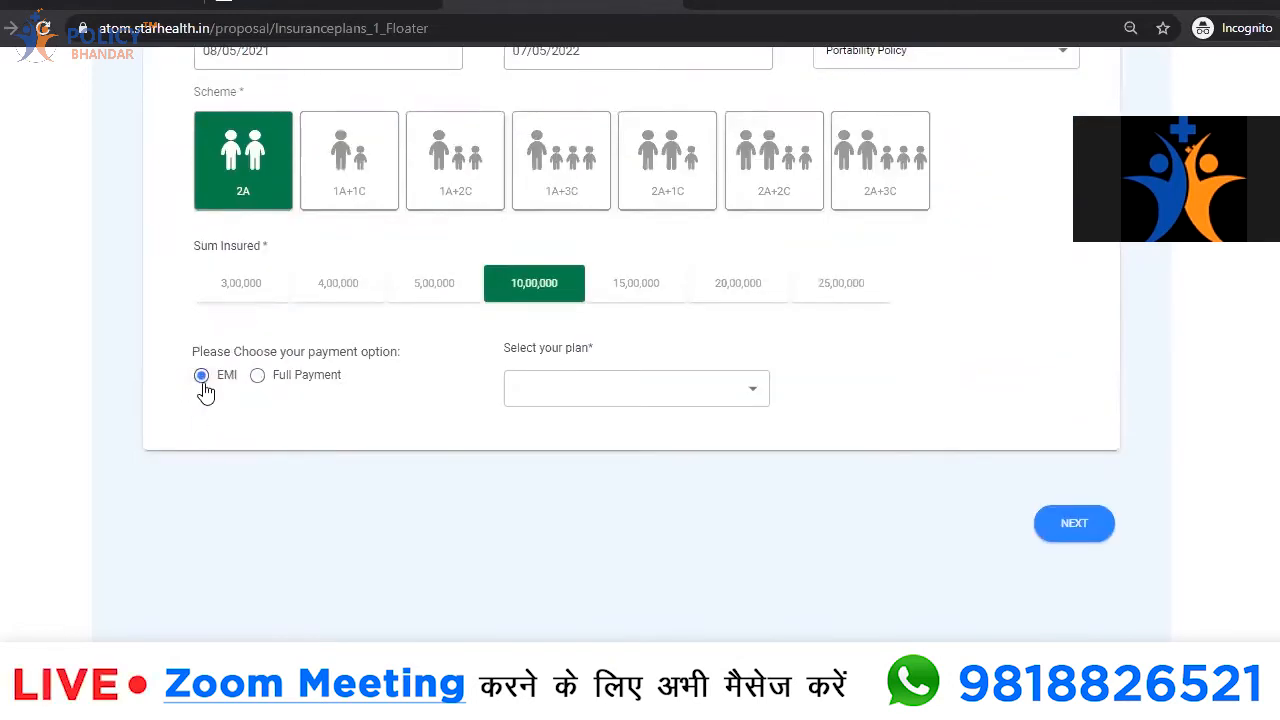
{"action": "left_click", "coordinate": [530, 400]}
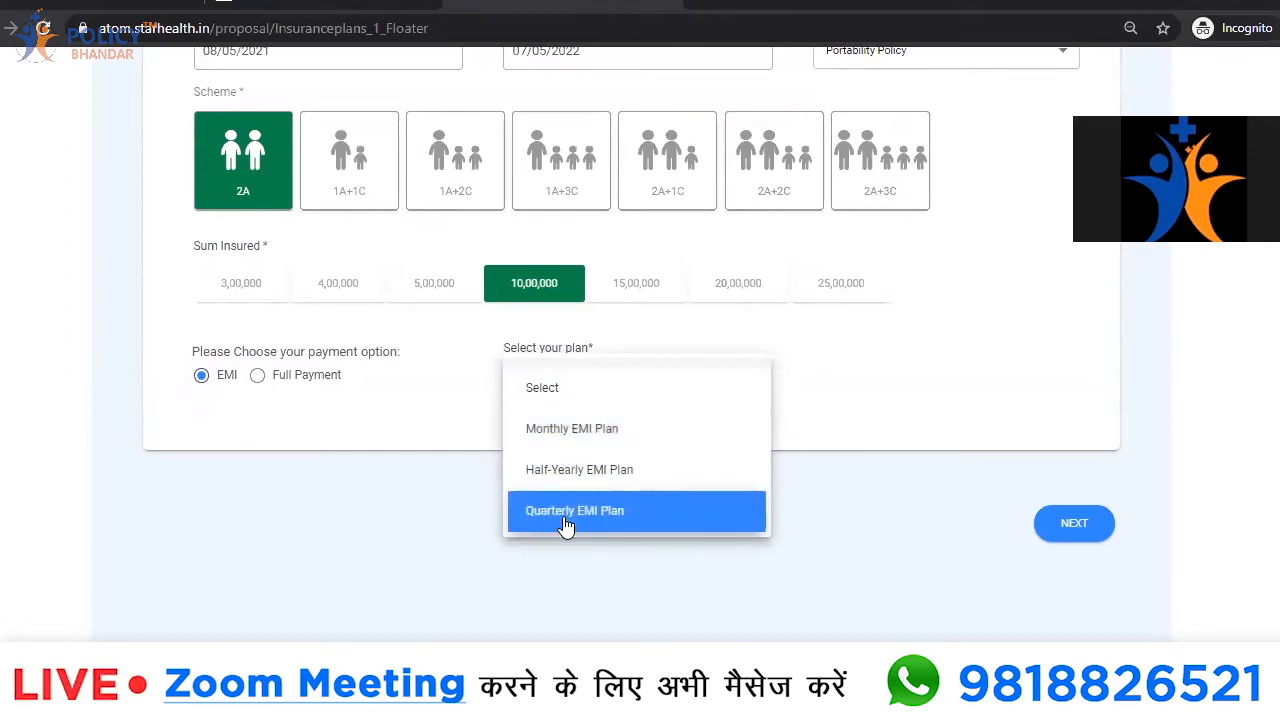
{"action": "left_click", "coordinate": [570, 468]}
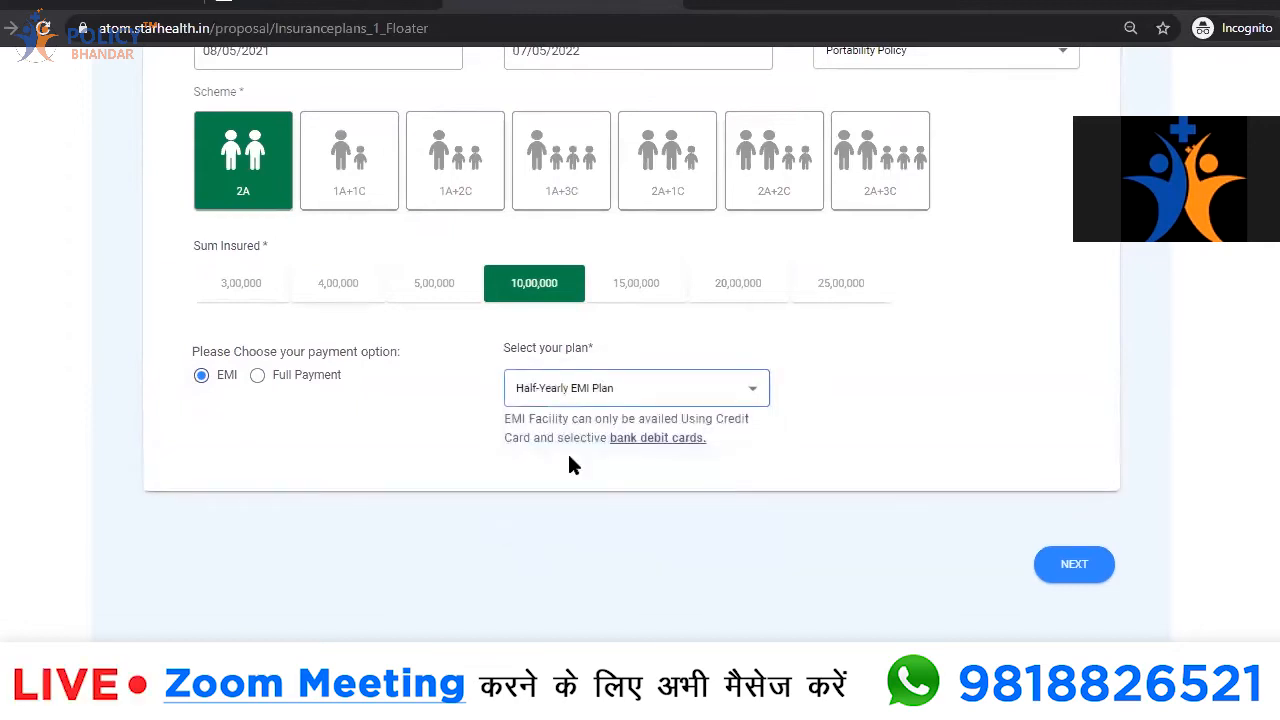
{"action": "left_click", "coordinate": [642, 437]}
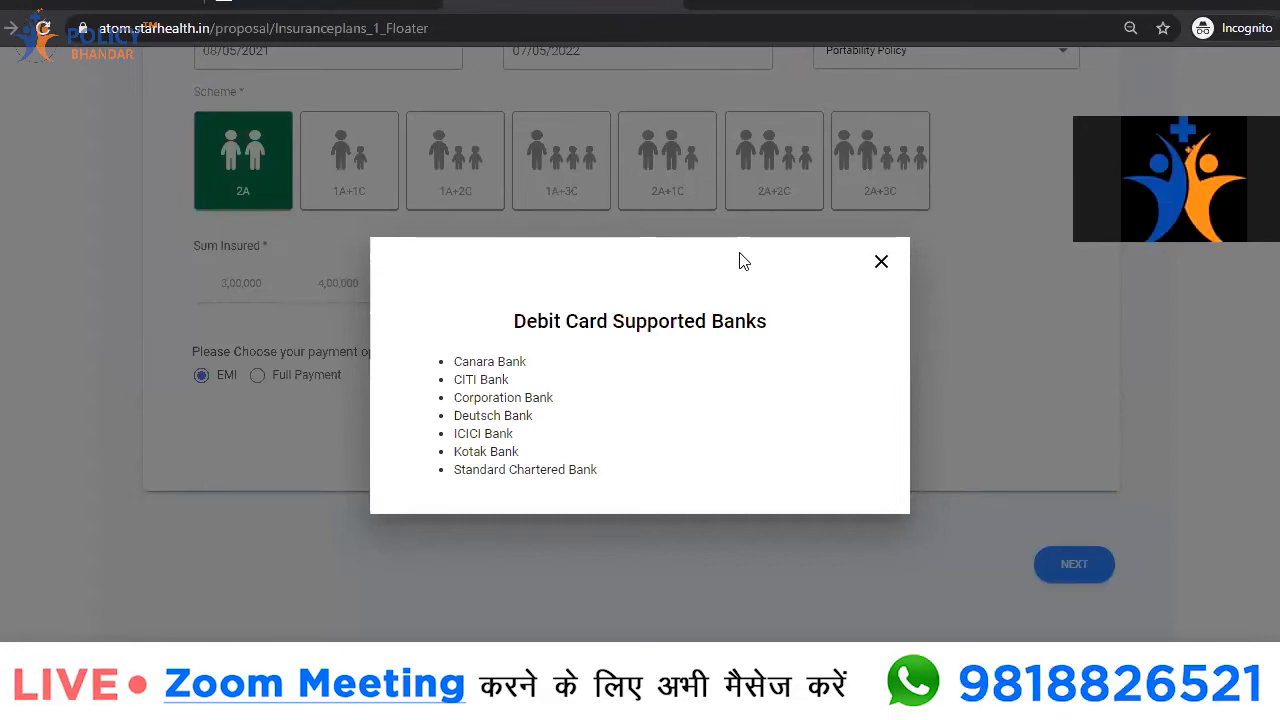
{"action": "left_click", "coordinate": [878, 265]}
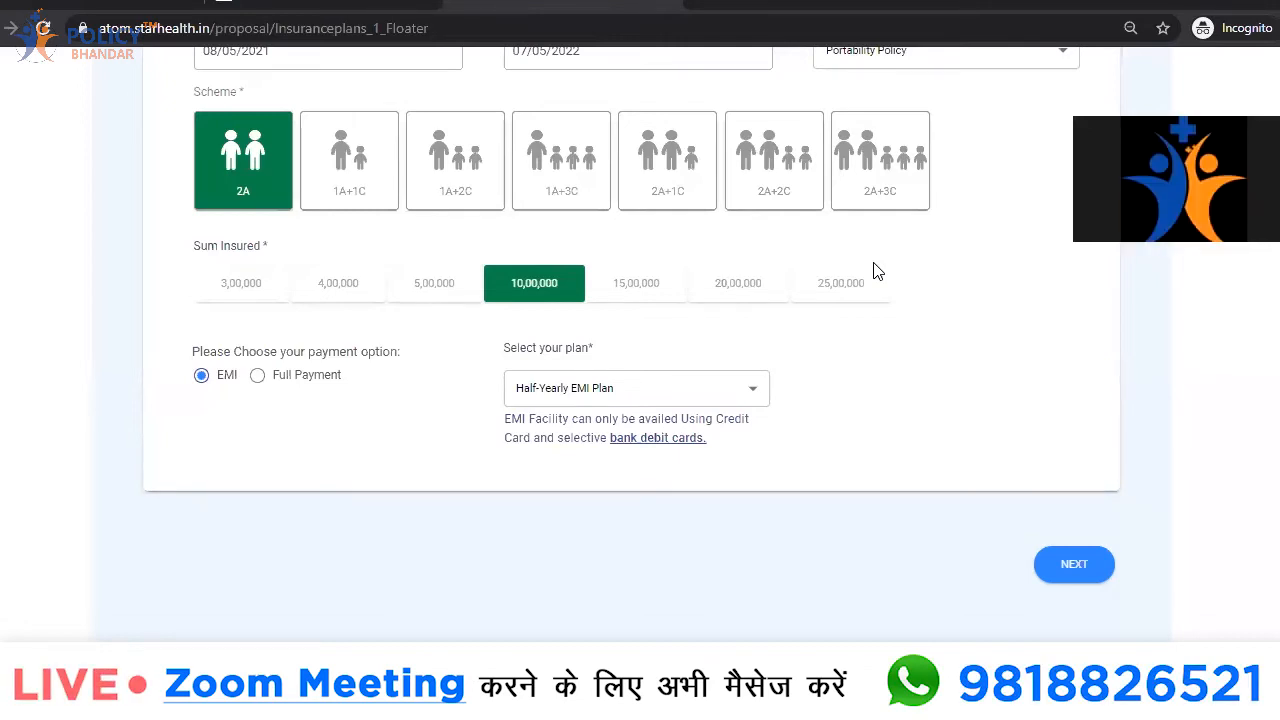
Set the payment option to Full Payment and proceed to the proposer details
{"action": "left_click", "coordinate": [257, 374]}
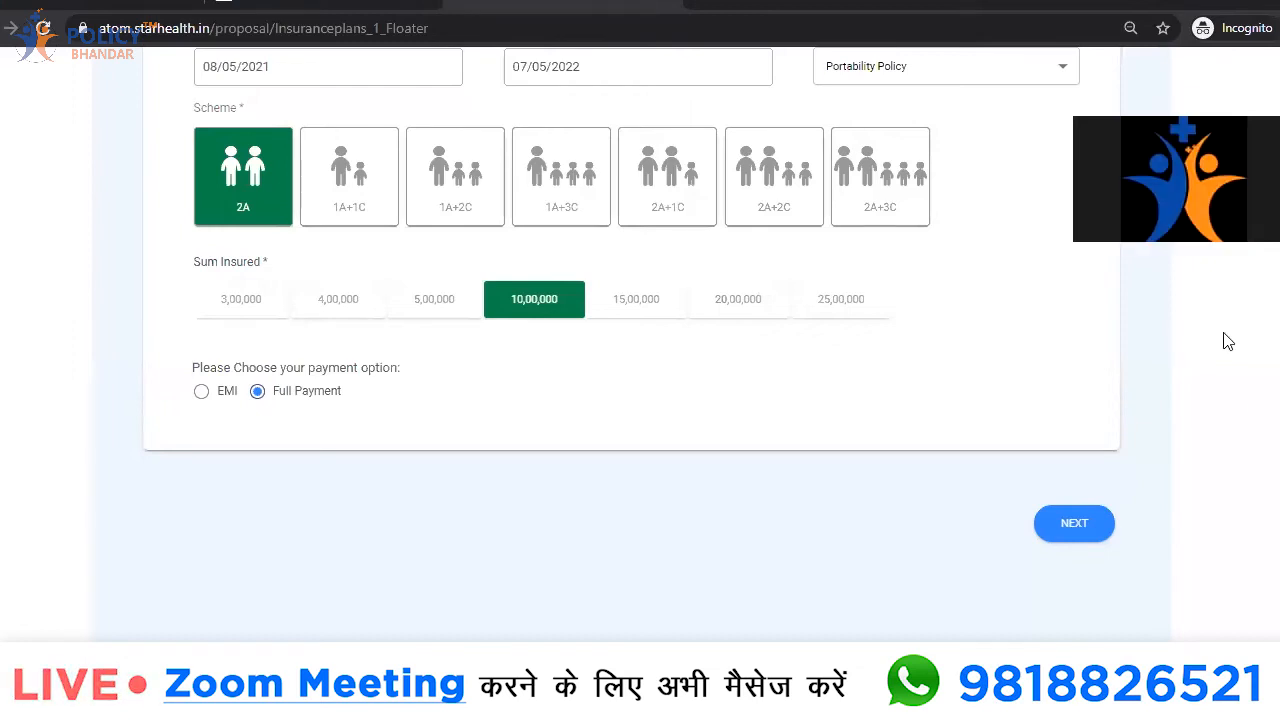
{"action": "left_click", "coordinate": [1088, 532]}
Enter the proposer's date of birth in the proposer details
{"action": "scroll", "coordinate": [997, 563], "scroll_direction": "down", "scroll_amount": 2}
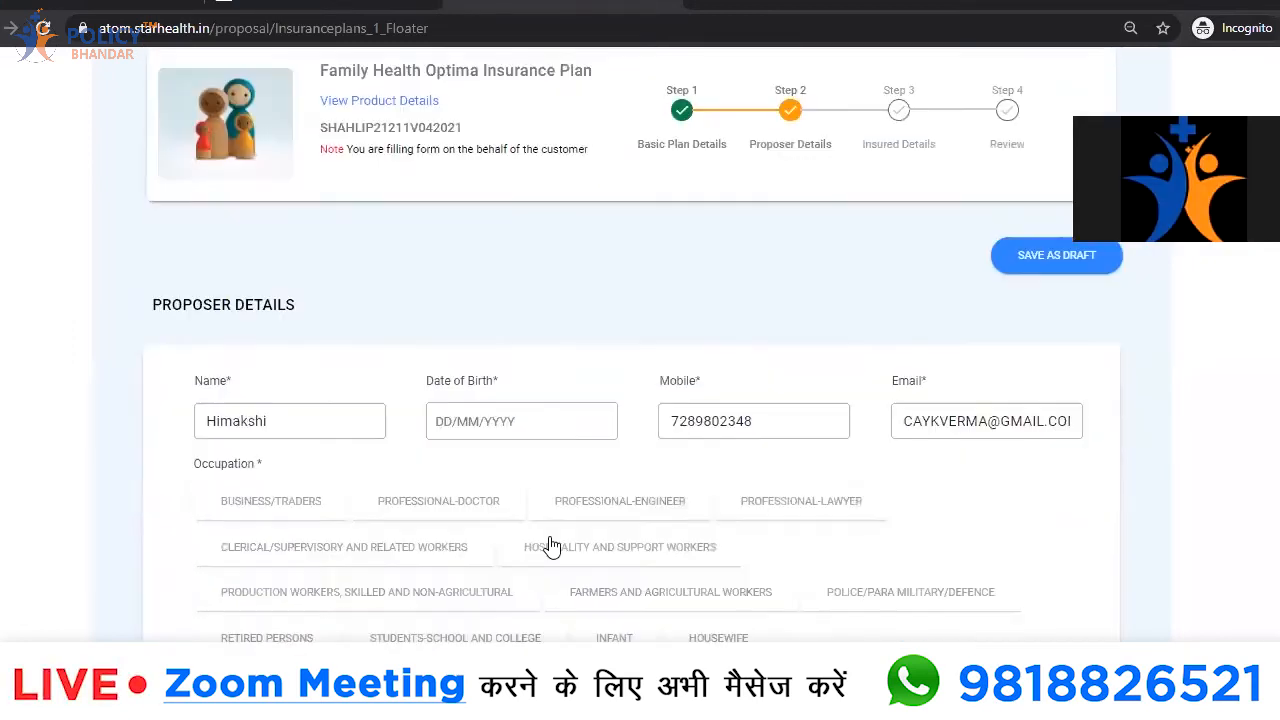
{"action": "left_click", "coordinate": [489, 384]}
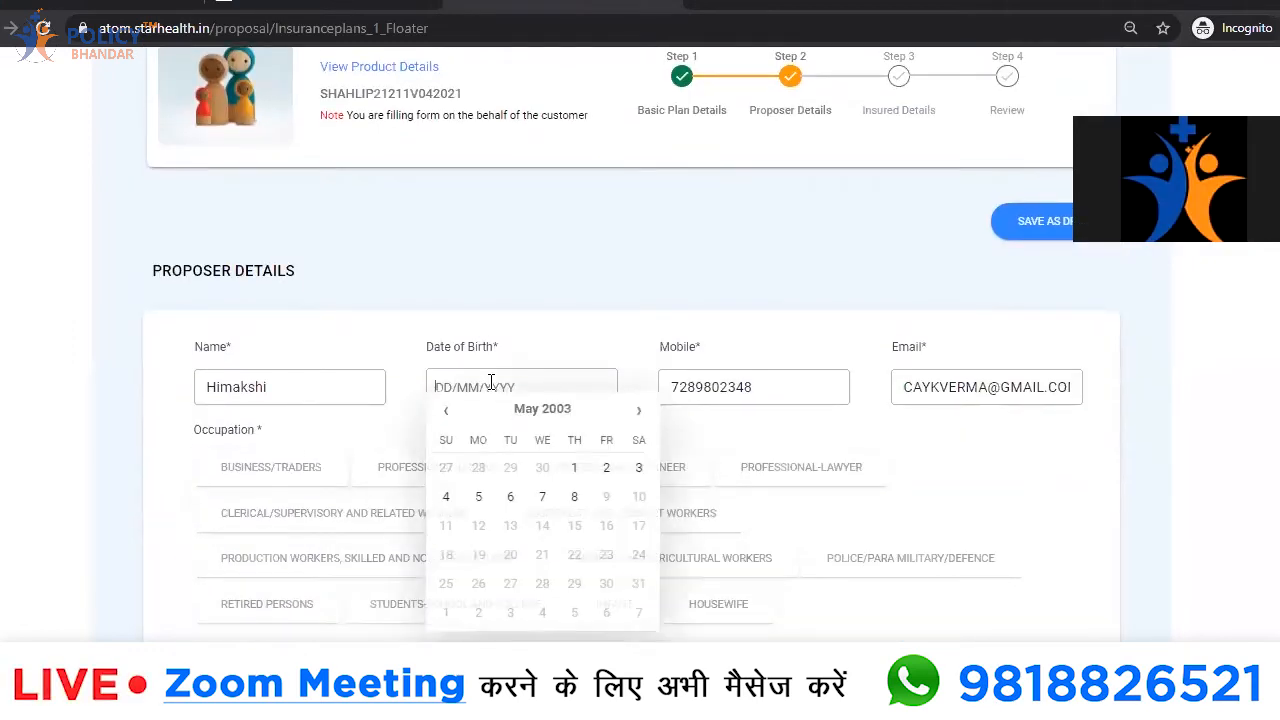
{"action": "type", "text": "01/0"}
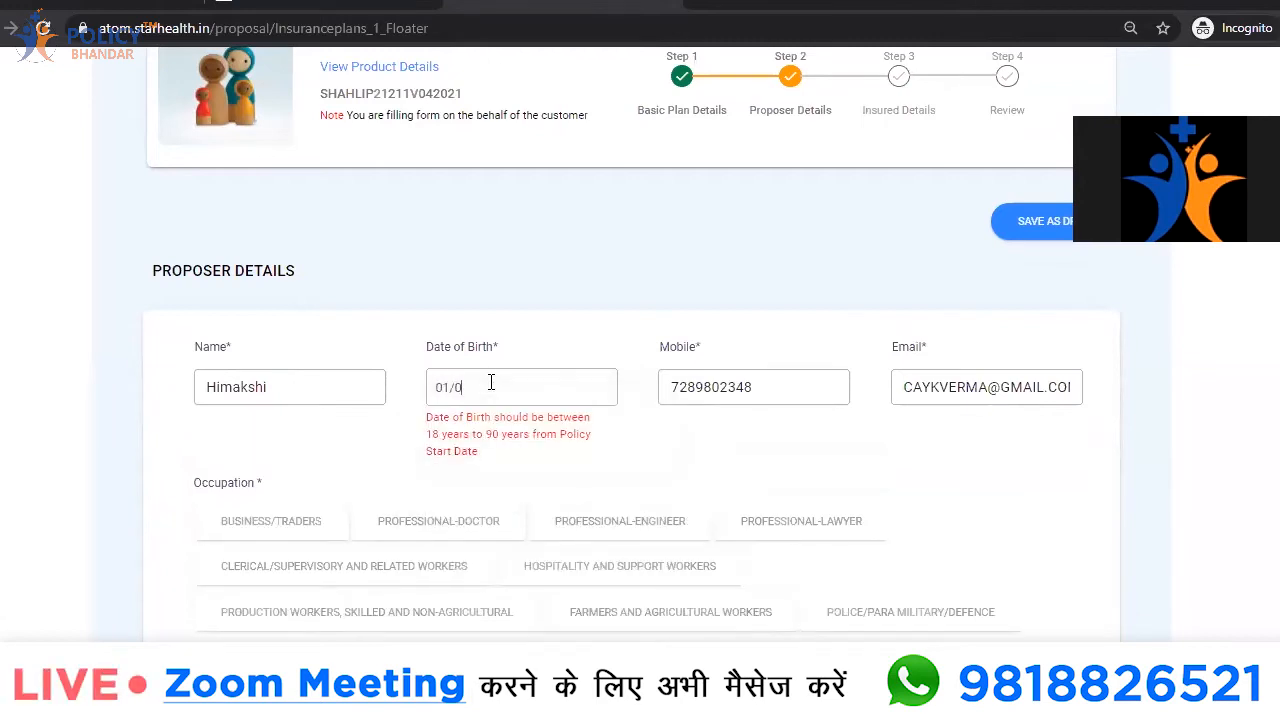
{"action": "type", "text": "1/1947"}
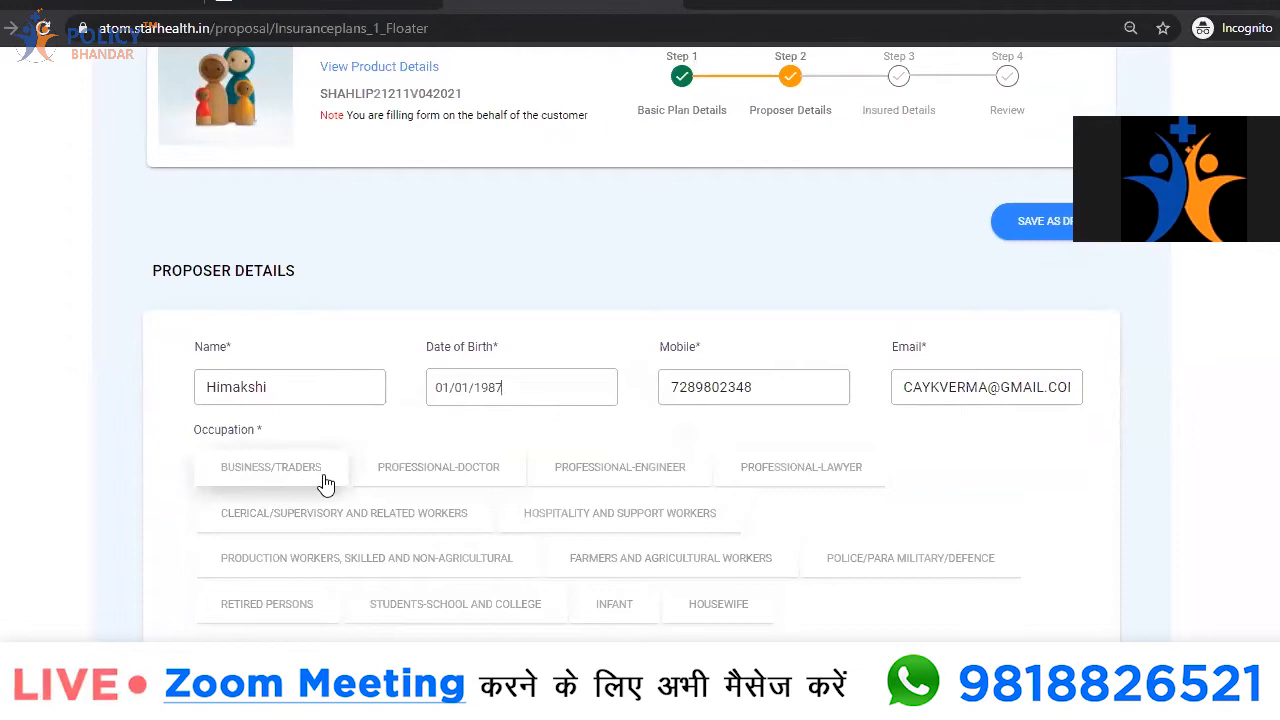
Set the proposer's occupation to Clerical/Supervisory and Related Workers and the annual income to 500000
{"action": "scroll", "coordinate": [329, 483], "scroll_direction": "down", "scroll_amount": 1}
{"action": "left_click", "coordinate": [299, 426]}
{"action": "scroll", "coordinate": [304, 438], "scroll_direction": "down", "scroll_amount": 2}
{"action": "left_click", "coordinate": [250, 420]}
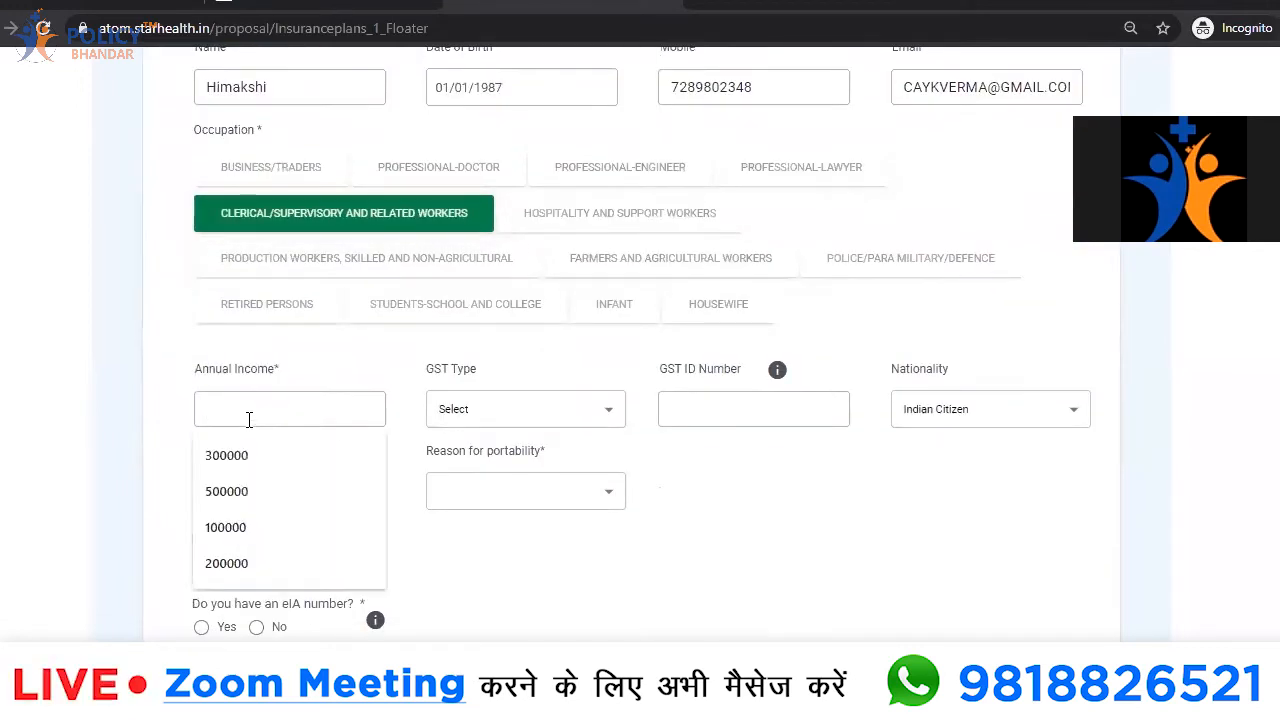
{"action": "left_click", "coordinate": [244, 497]}
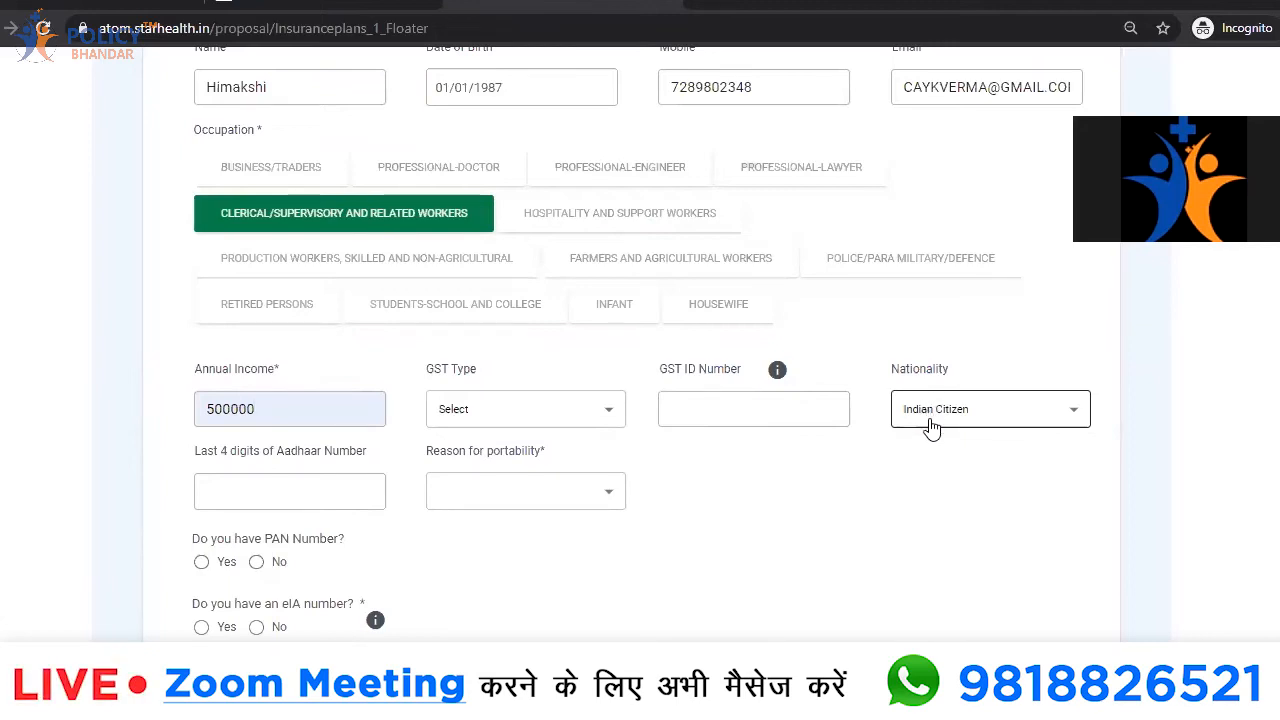
Enter the last four digits of the proposer's Aadhaar number
{"action": "left_click", "coordinate": [279, 491]}
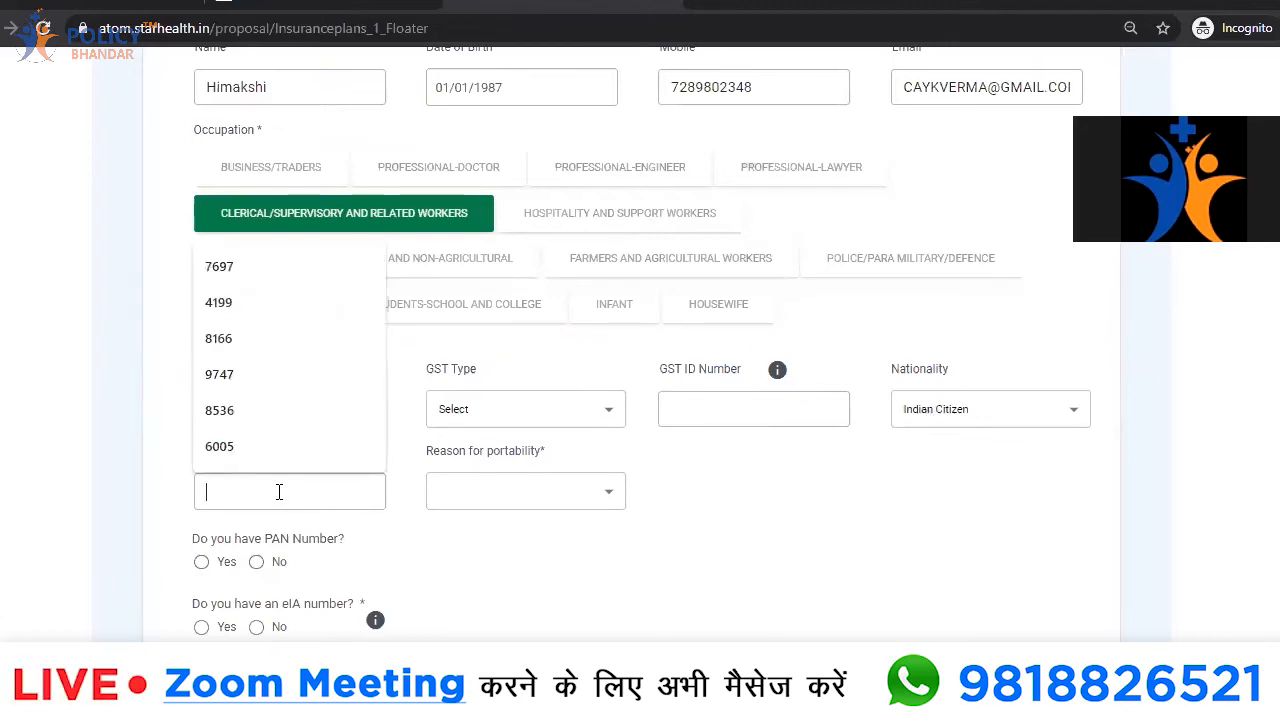
{"action": "left_click", "coordinate": [473, 544]}
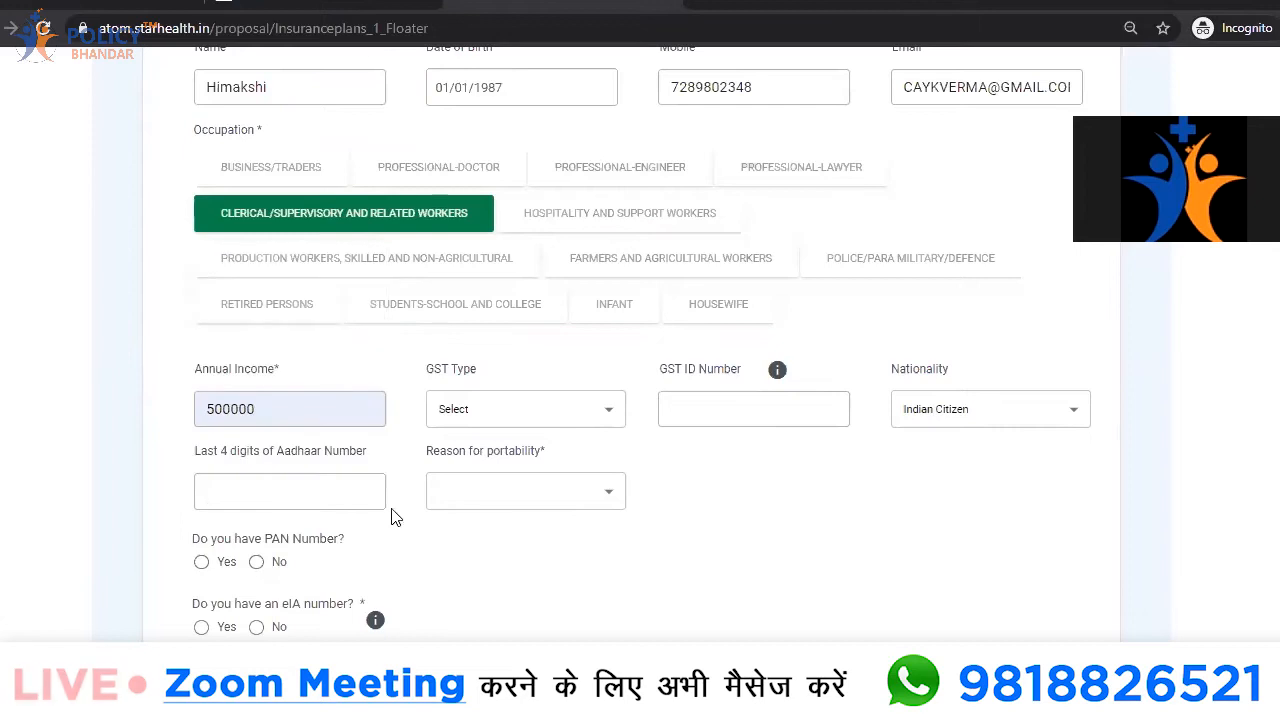
{"action": "left_click", "coordinate": [331, 490]}
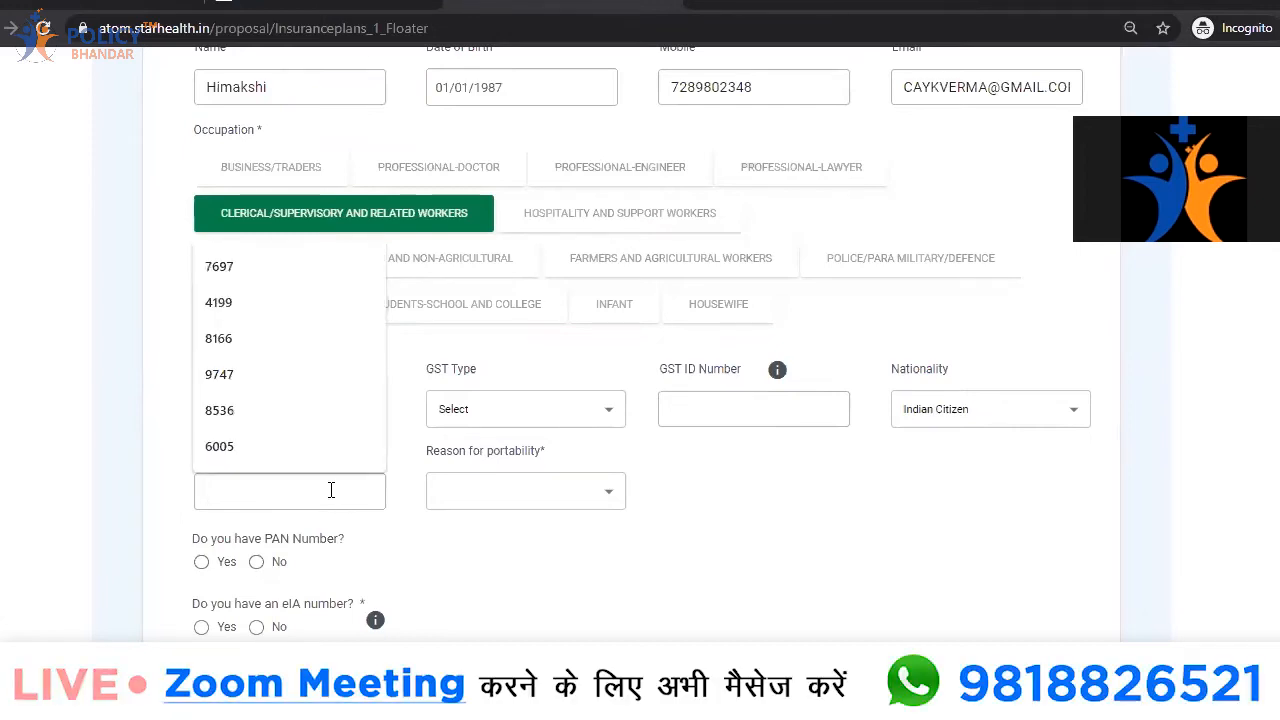
{"action": "type", "text": "1234"}
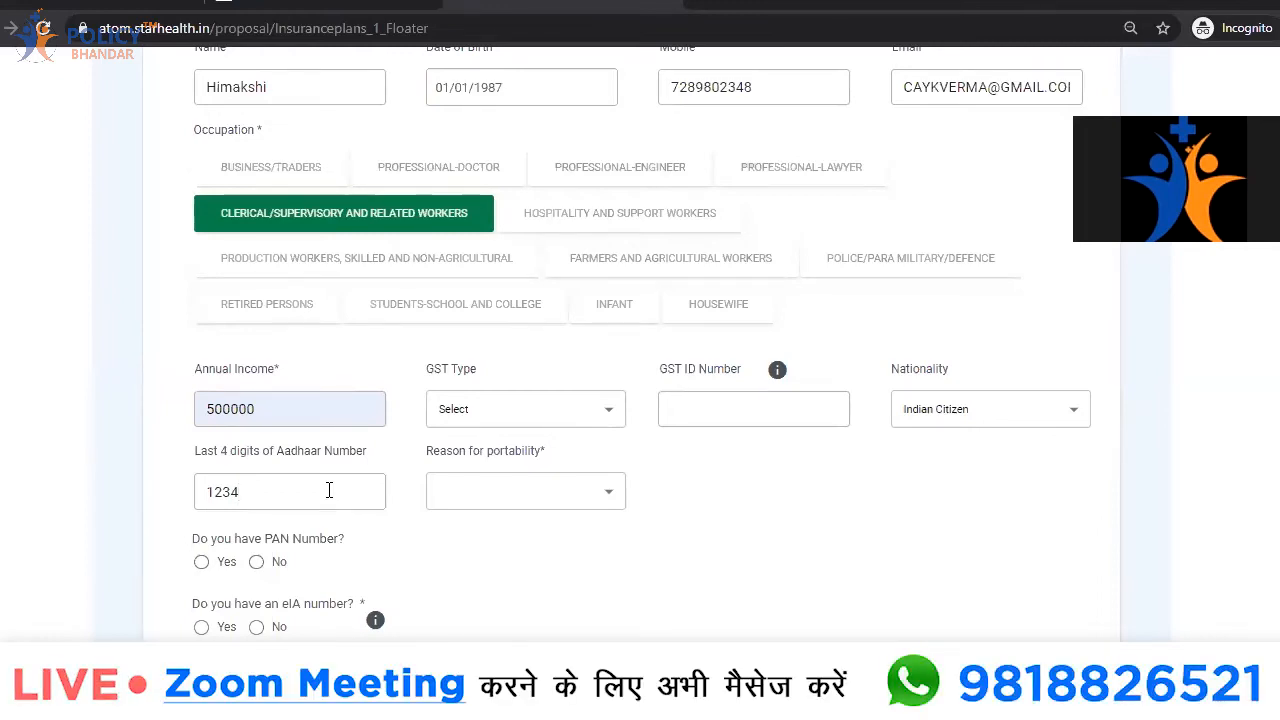
Set the reason for portability to Price Is Better
{"action": "scroll", "coordinate": [329, 491], "scroll_direction": "down", "scroll_amount": 1}
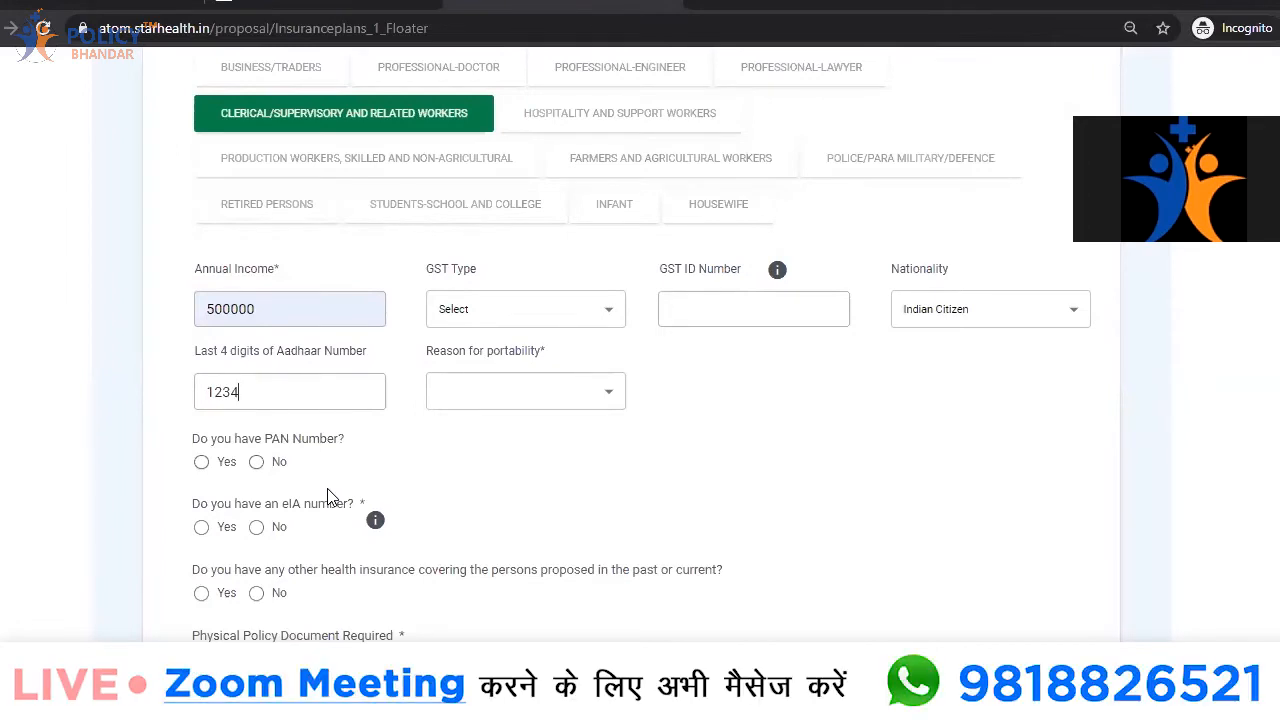
{"action": "left_click", "coordinate": [531, 403]}
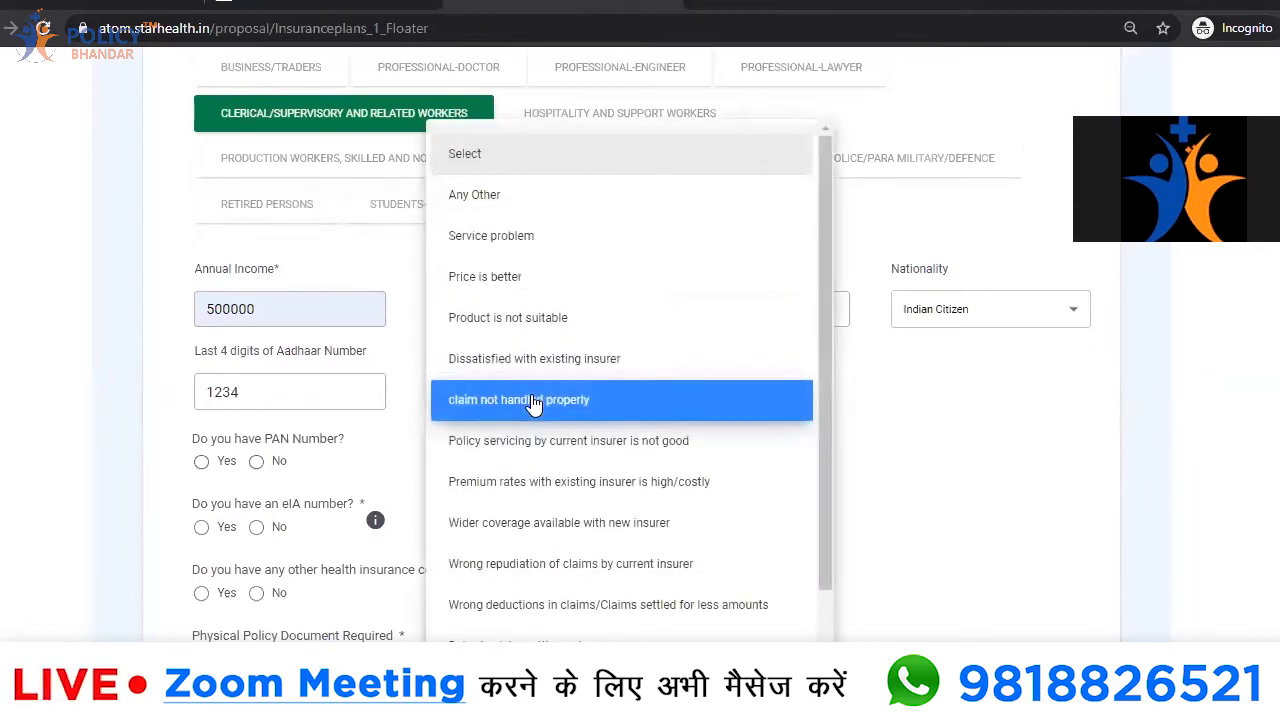
{"action": "left_click", "coordinate": [495, 278]}
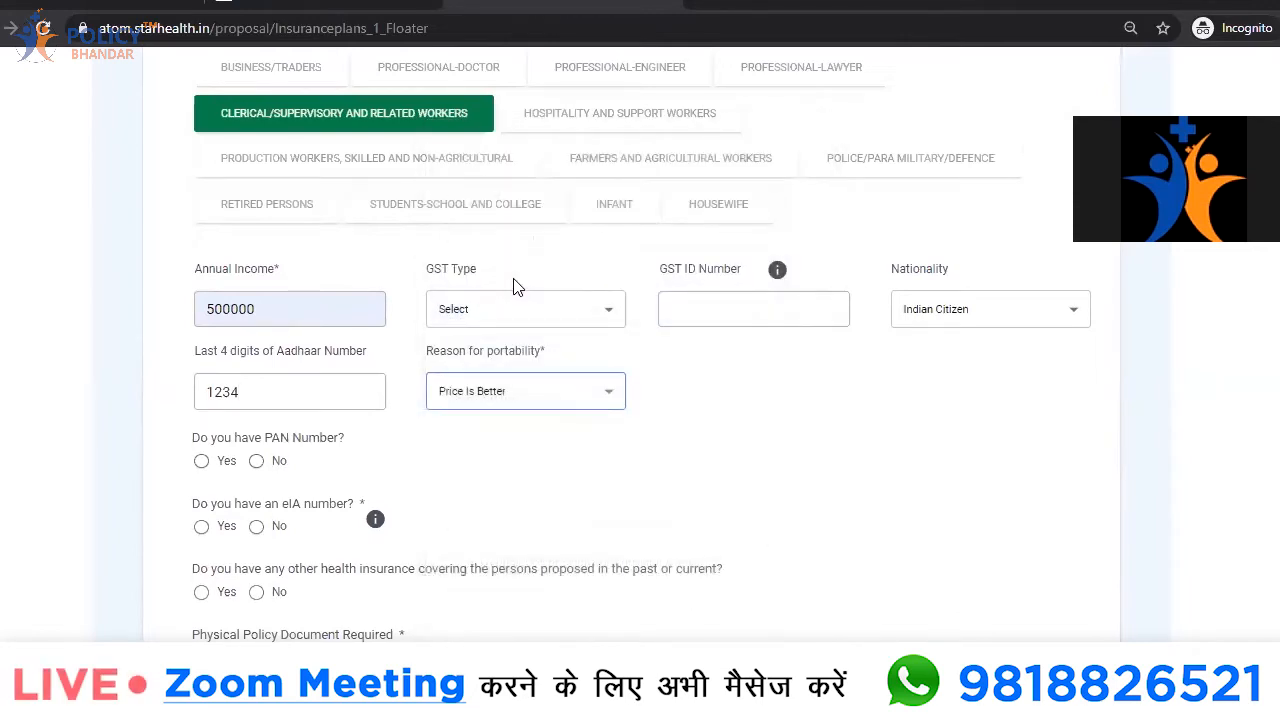
Answer No to the question whether the proposer has a PAN number
{"action": "scroll", "coordinate": [335, 300], "scroll_direction": "down", "scroll_amount": 2}
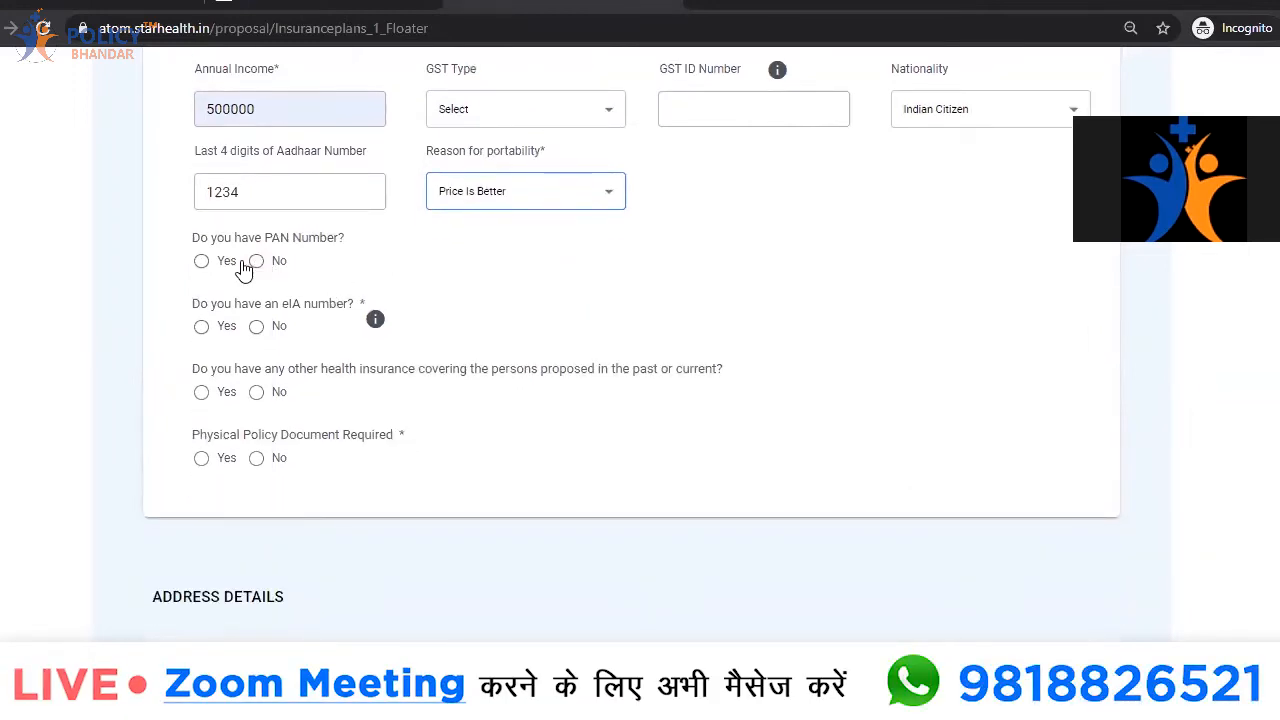
{"action": "left_click", "coordinate": [206, 268]}
{"action": "left_click", "coordinate": [218, 341]}
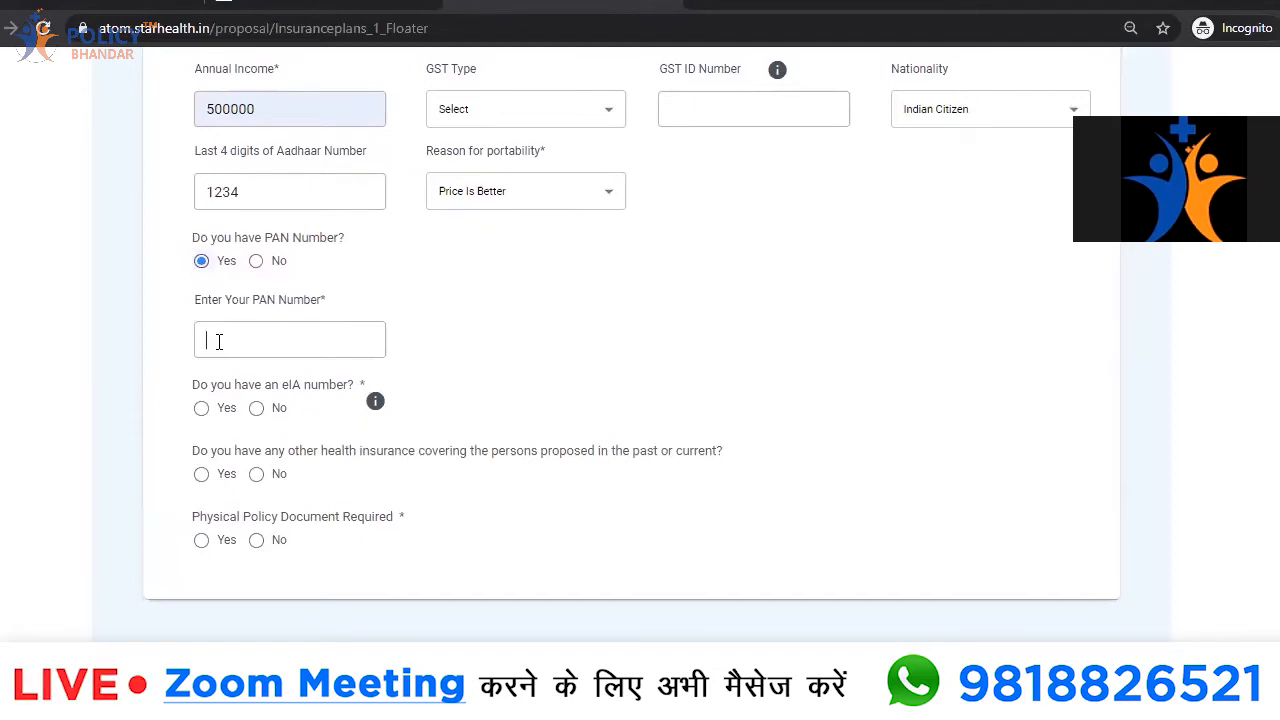
{"action": "left_click", "coordinate": [256, 262]}
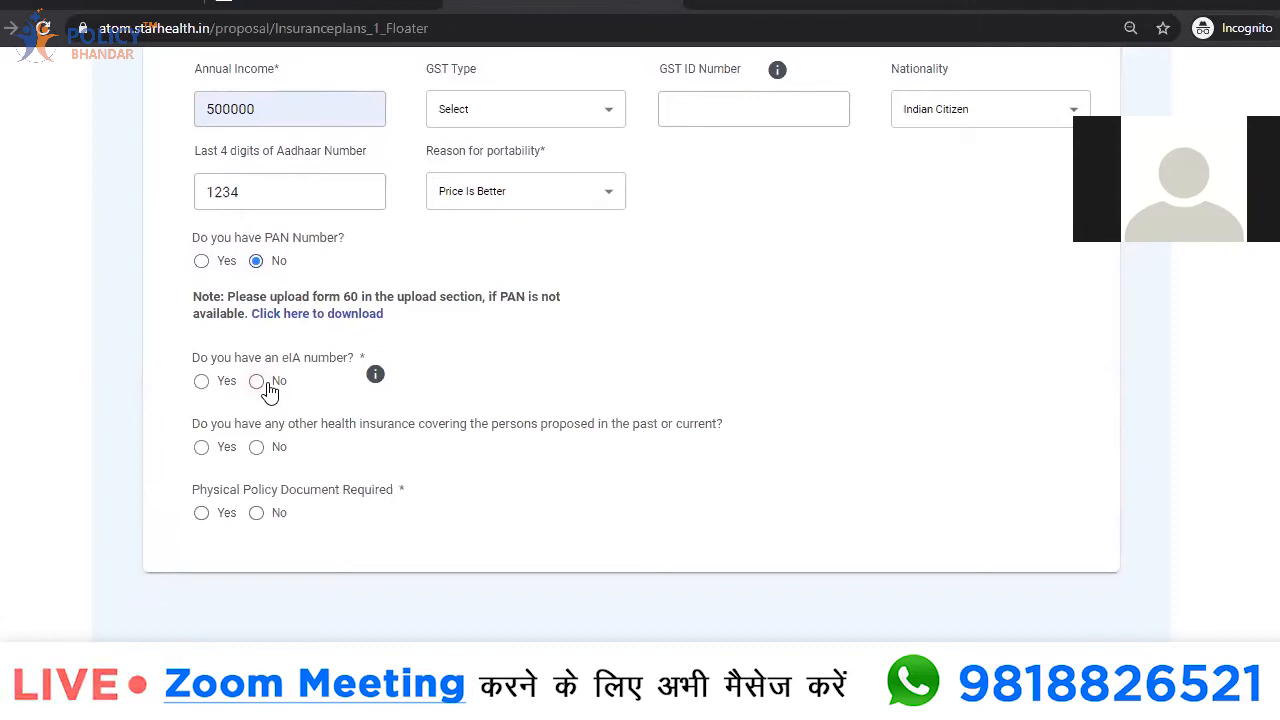
Return to the basic plan details and change the policy type to Fresh Policy
{"action": "scroll", "coordinate": [613, 309], "scroll_direction": "up", "scroll_amount": 4}
{"action": "scroll", "coordinate": [613, 314], "scroll_direction": "down", "scroll_amount": 12}
{"action": "scroll", "coordinate": [590, 390], "scroll_direction": "down", "scroll_amount": 12}
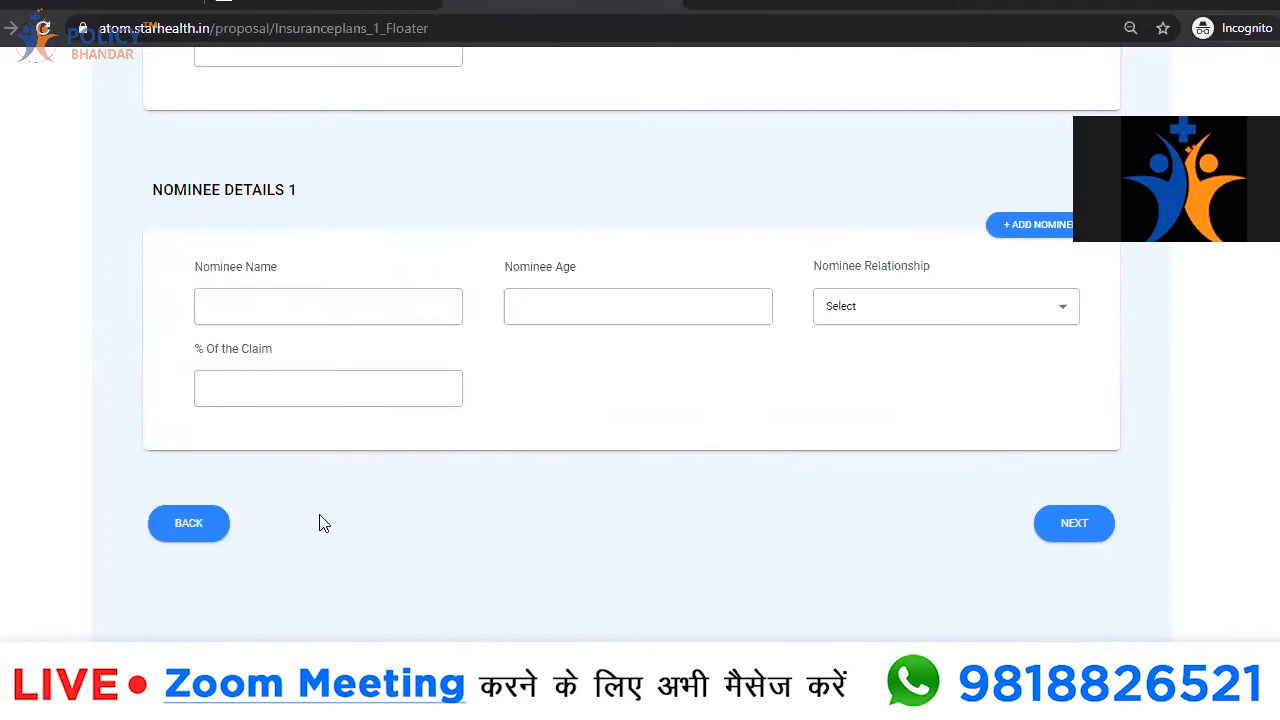
{"action": "left_click", "coordinate": [184, 534]}
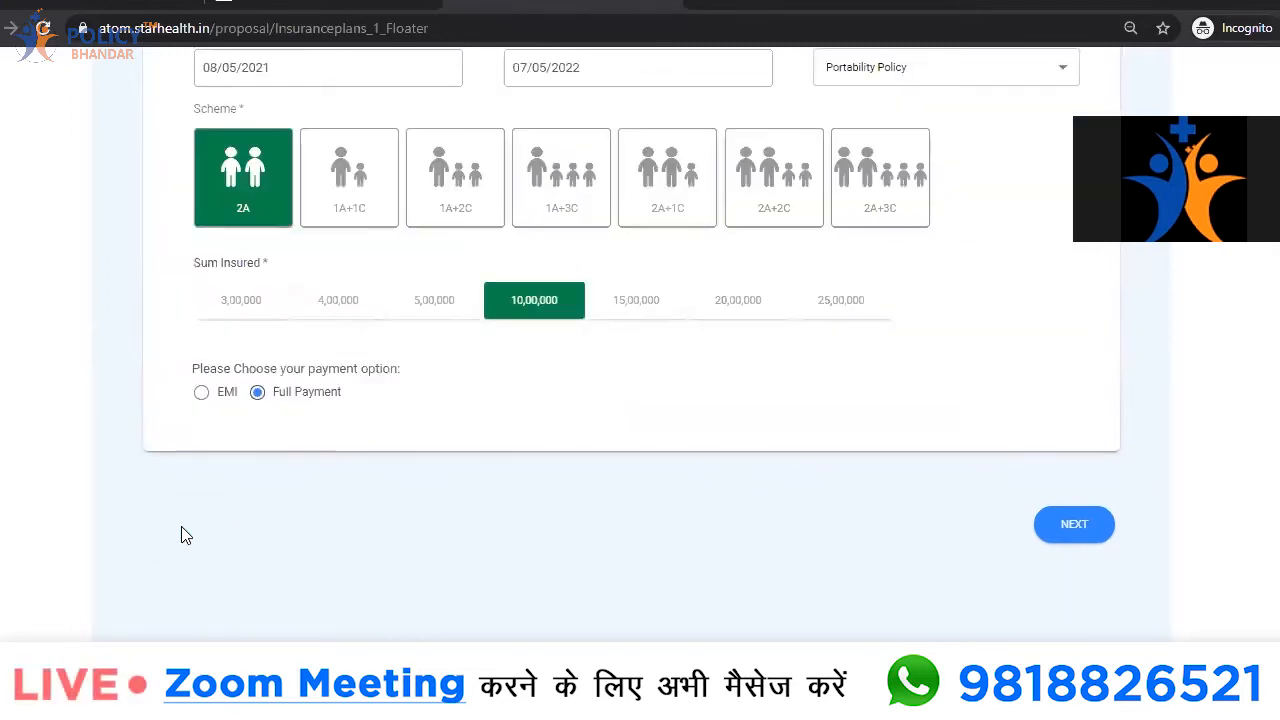
{"action": "scroll", "coordinate": [466, 286], "scroll_direction": "up", "scroll_amount": 3}
{"action": "scroll", "coordinate": [478, 300], "scroll_direction": "up", "scroll_amount": 2}
{"action": "scroll", "coordinate": [940, 417], "scroll_direction": "down", "scroll_amount": 2}
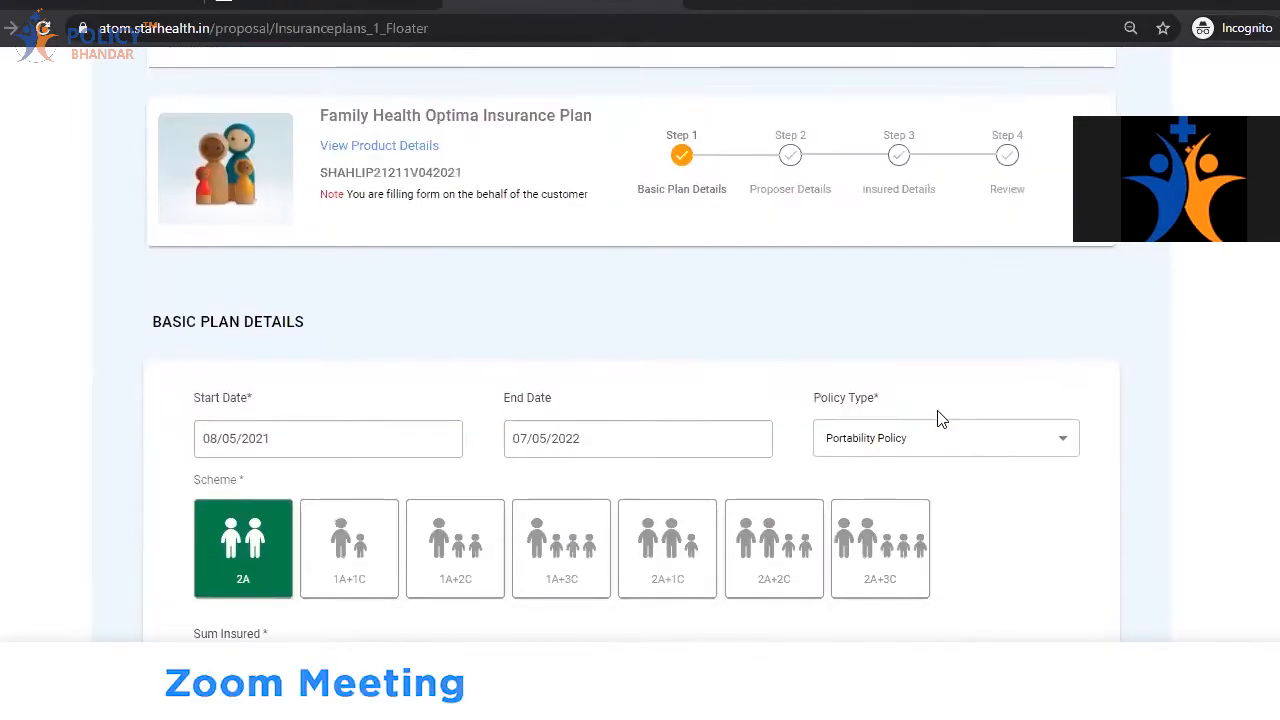
{"action": "left_click", "coordinate": [884, 366]}
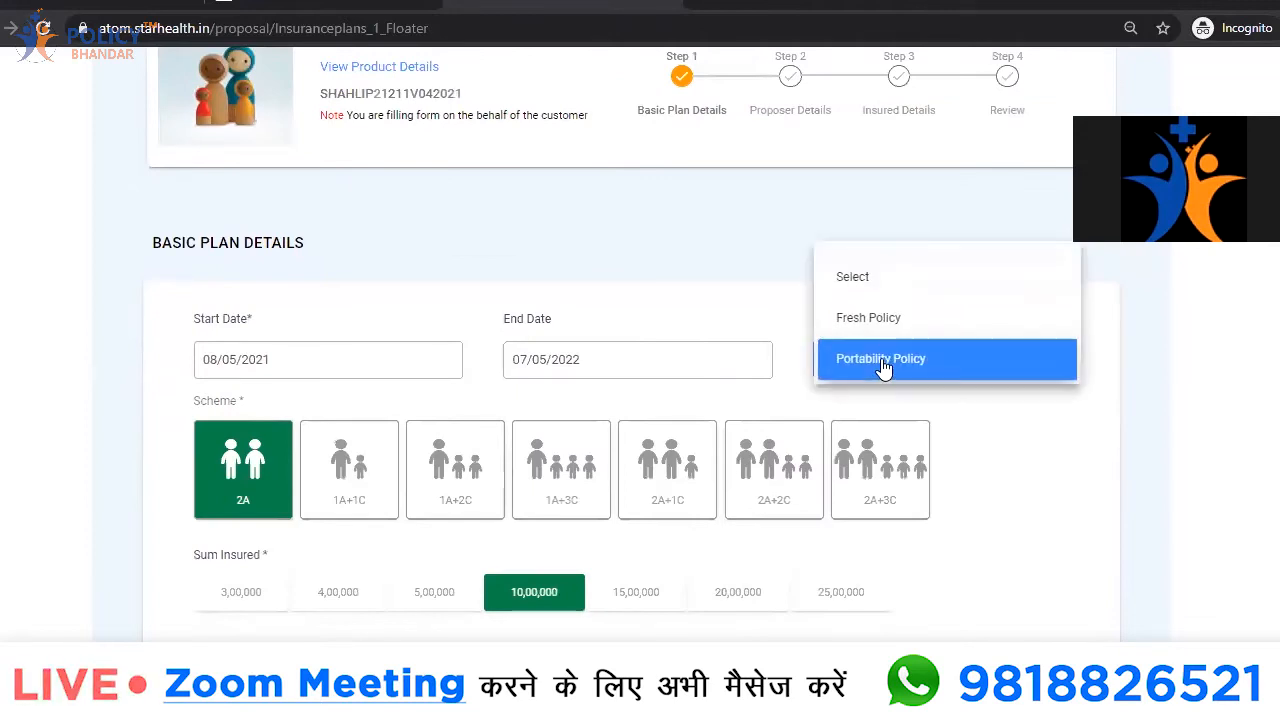
{"action": "left_click", "coordinate": [880, 322]}
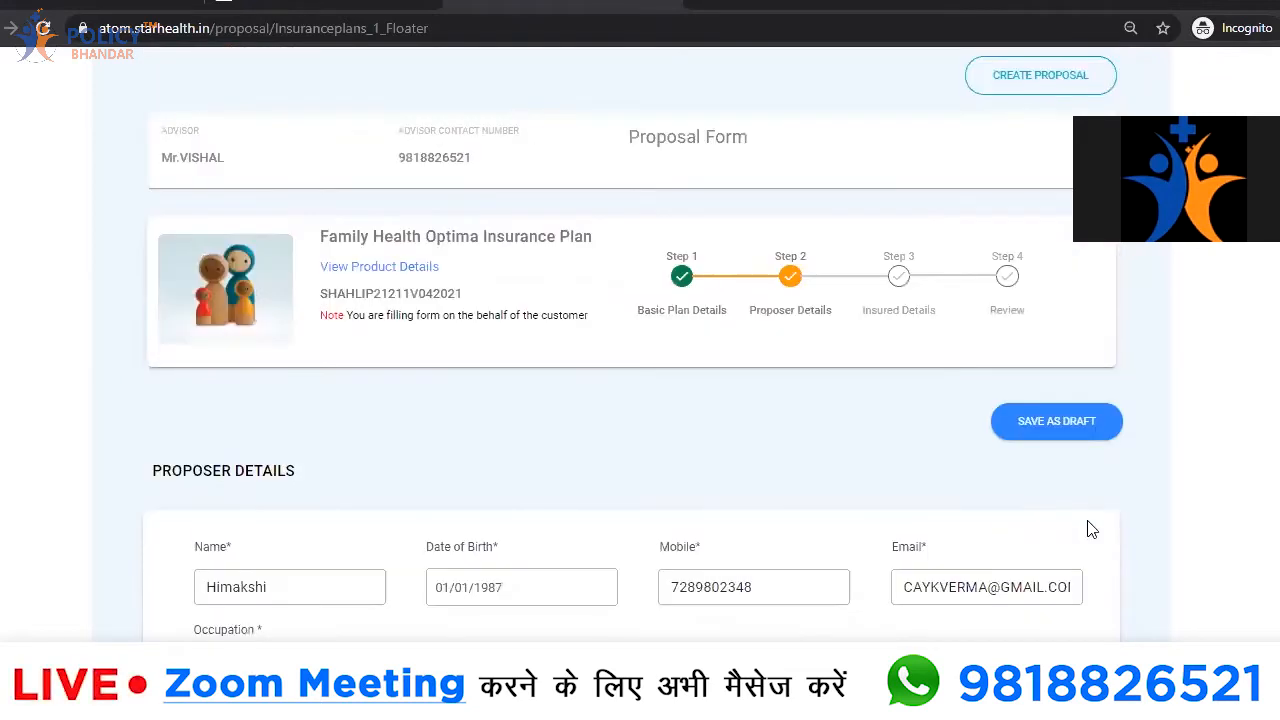
Answer No to the question whether the proposer has an eIA number
{"action": "scroll", "coordinate": [960, 526], "scroll_direction": "down", "scroll_amount": 3}
{"action": "scroll", "coordinate": [645, 443], "scroll_direction": "down", "scroll_amount": 5}
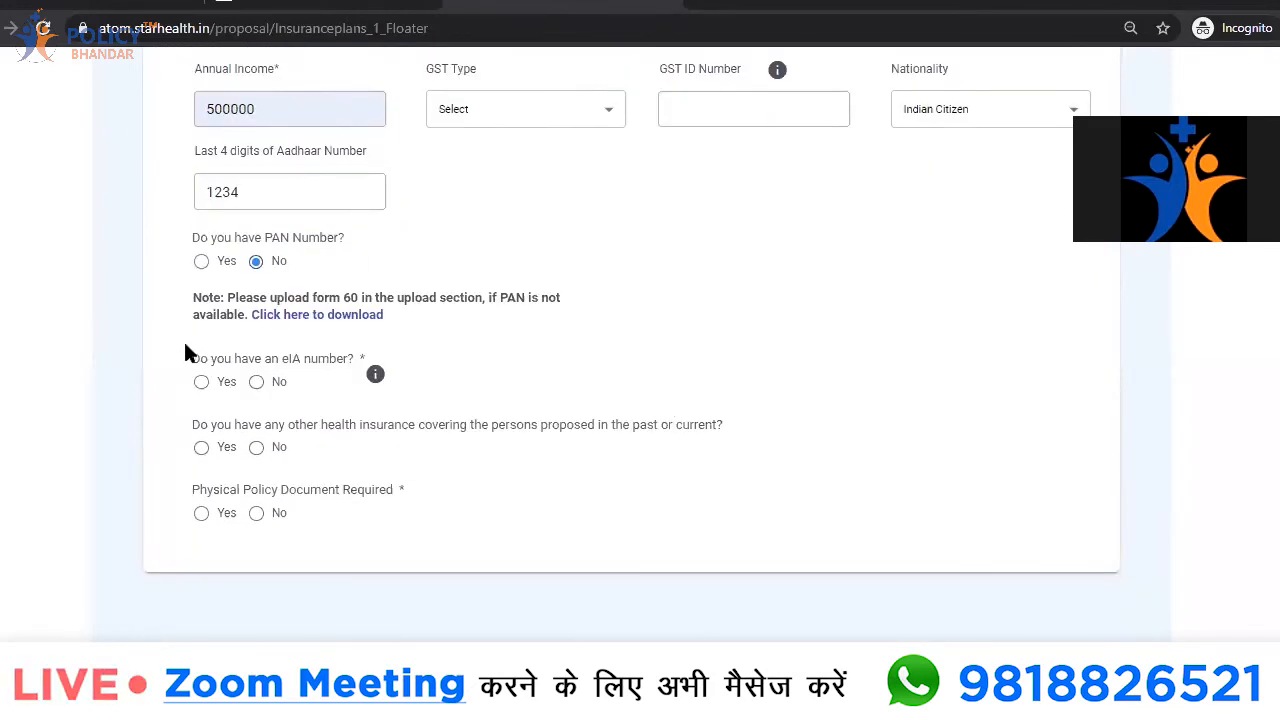
{"action": "scroll", "coordinate": [460, 300], "scroll_direction": "up", "scroll_amount": 2}
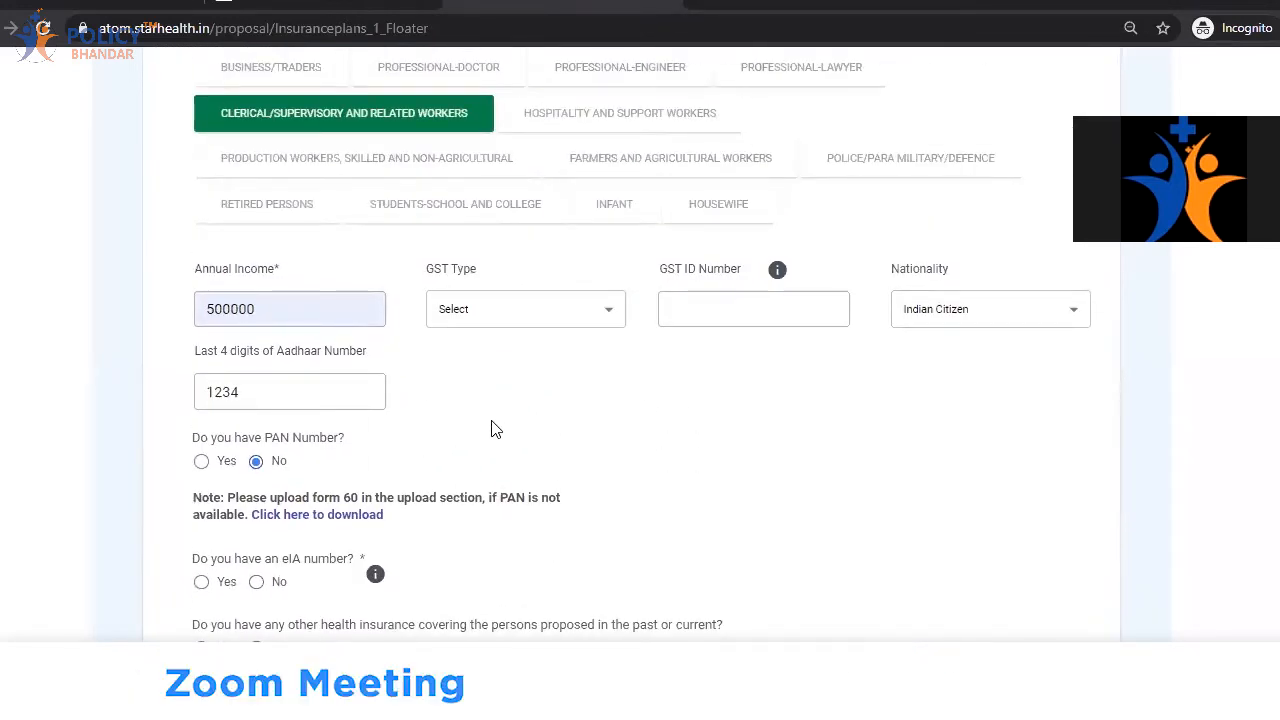
{"action": "scroll", "coordinate": [571, 400], "scroll_direction": "down", "scroll_amount": 3}
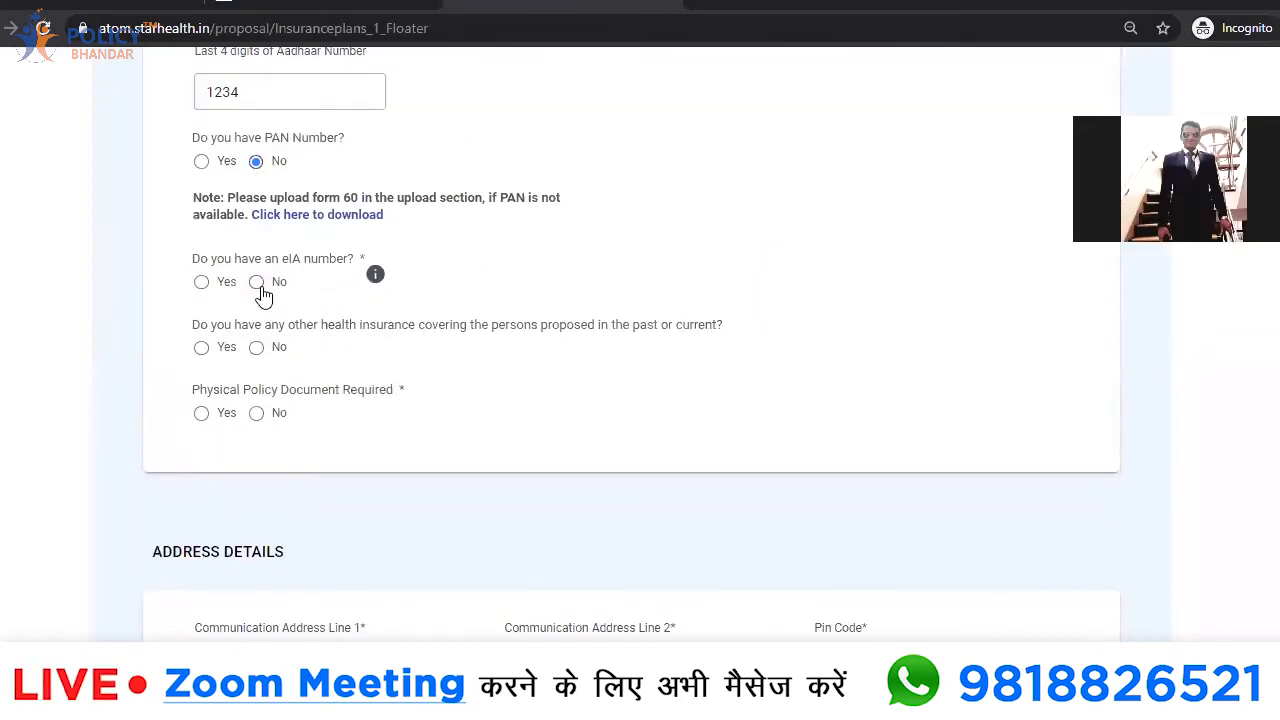
{"action": "scroll", "coordinate": [515, 256], "scroll_direction": "up", "scroll_amount": 1}
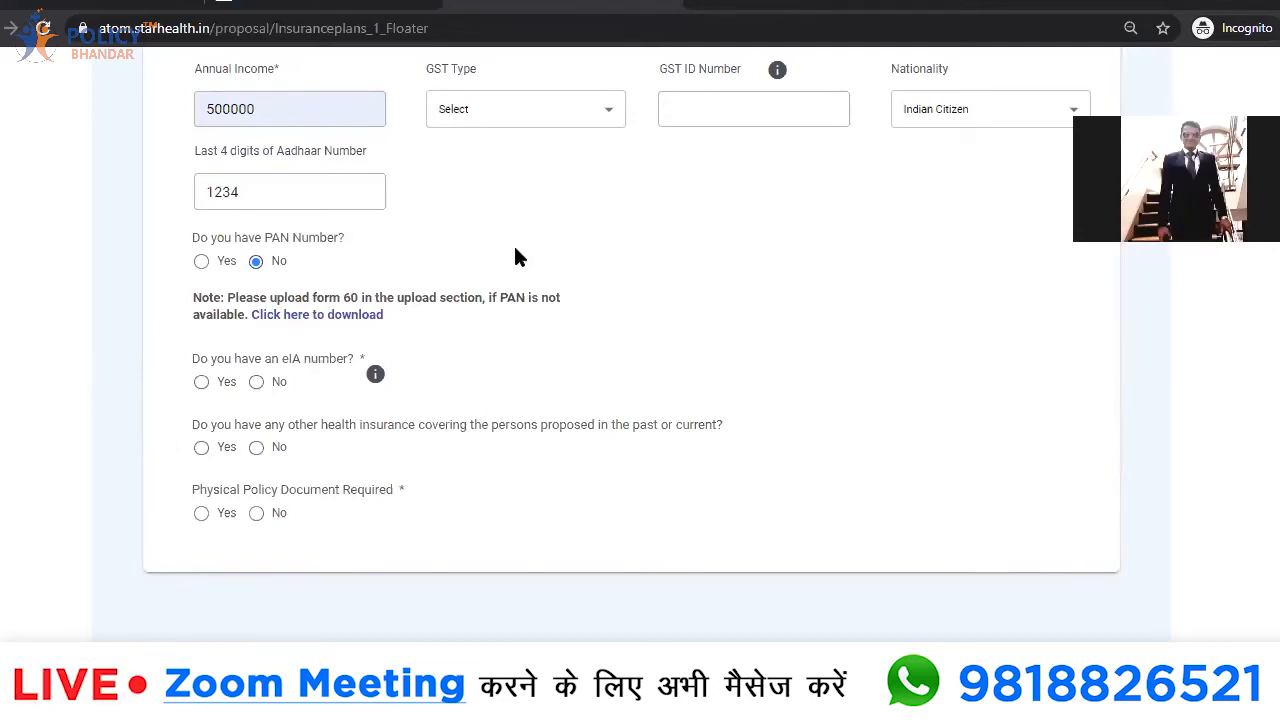
{"action": "left_click", "coordinate": [259, 389]}
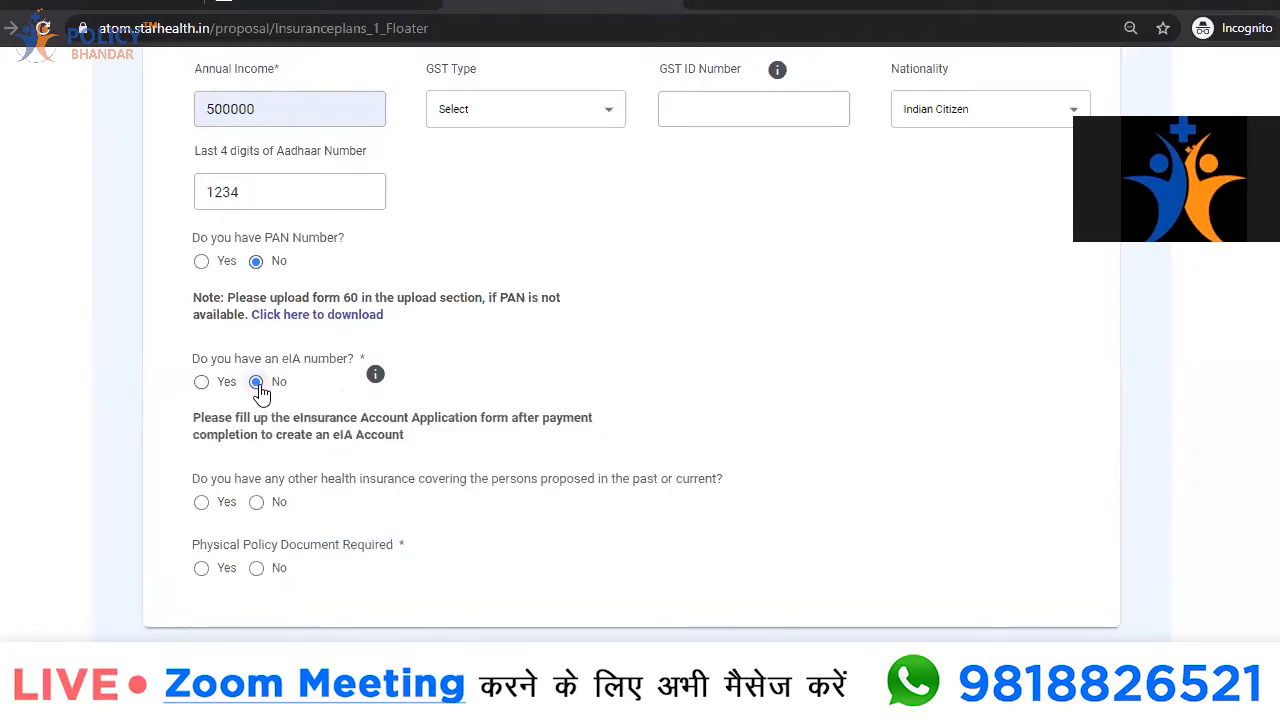
Answer No to the question about other past or current health insurance covering the proposed persons
{"action": "scroll", "coordinate": [300, 486], "scroll_direction": "down", "scroll_amount": 2}
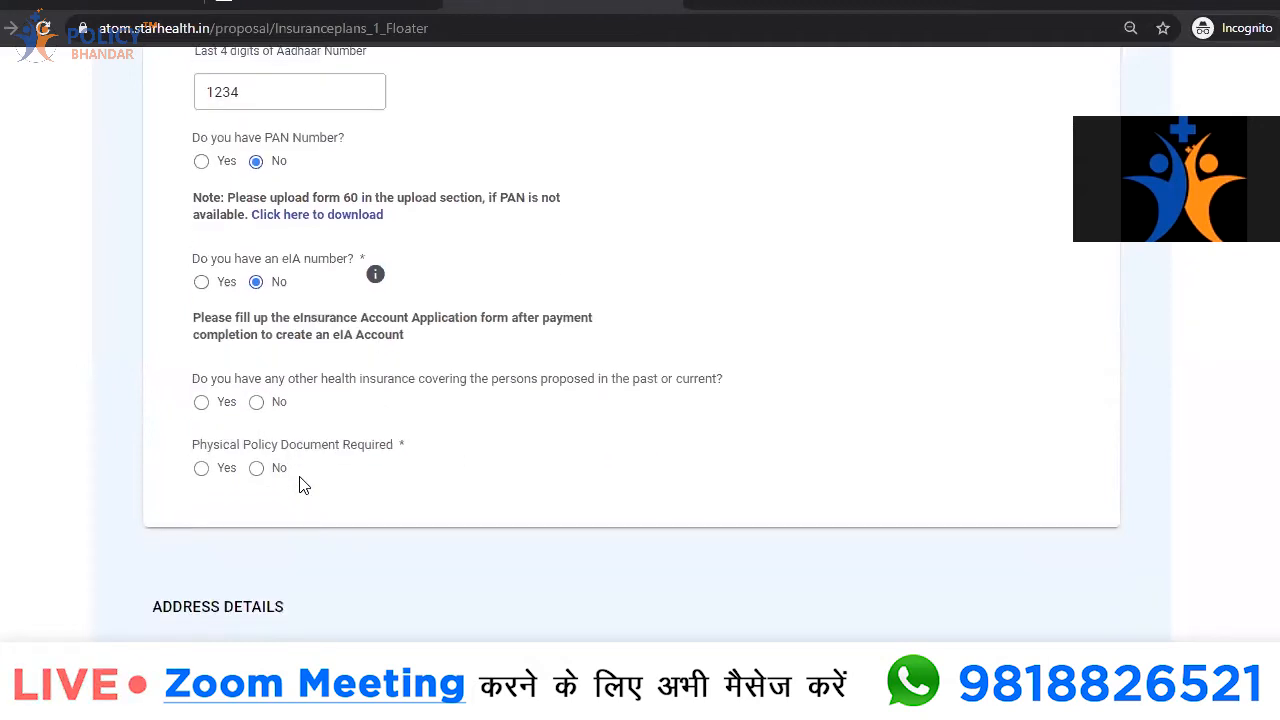
{"action": "left_click", "coordinate": [256, 406]}
{"action": "left_click", "coordinate": [203, 403]}
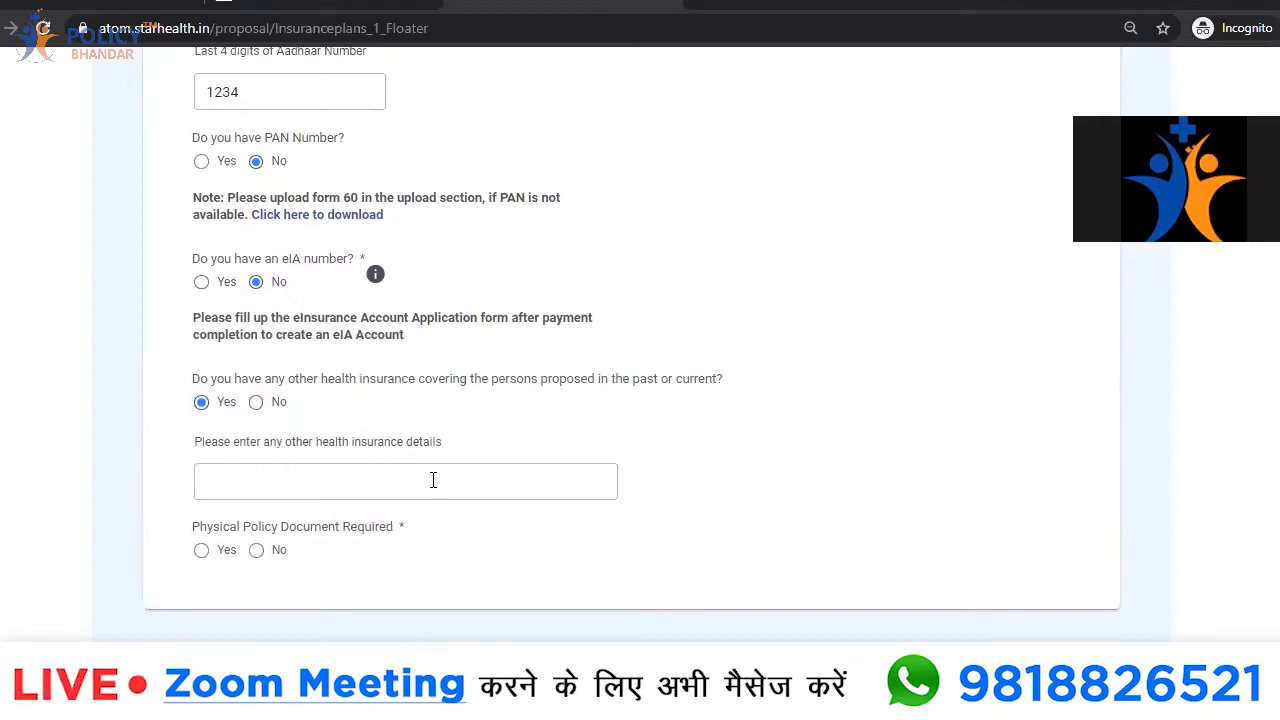
{"action": "left_click", "coordinate": [257, 403]}
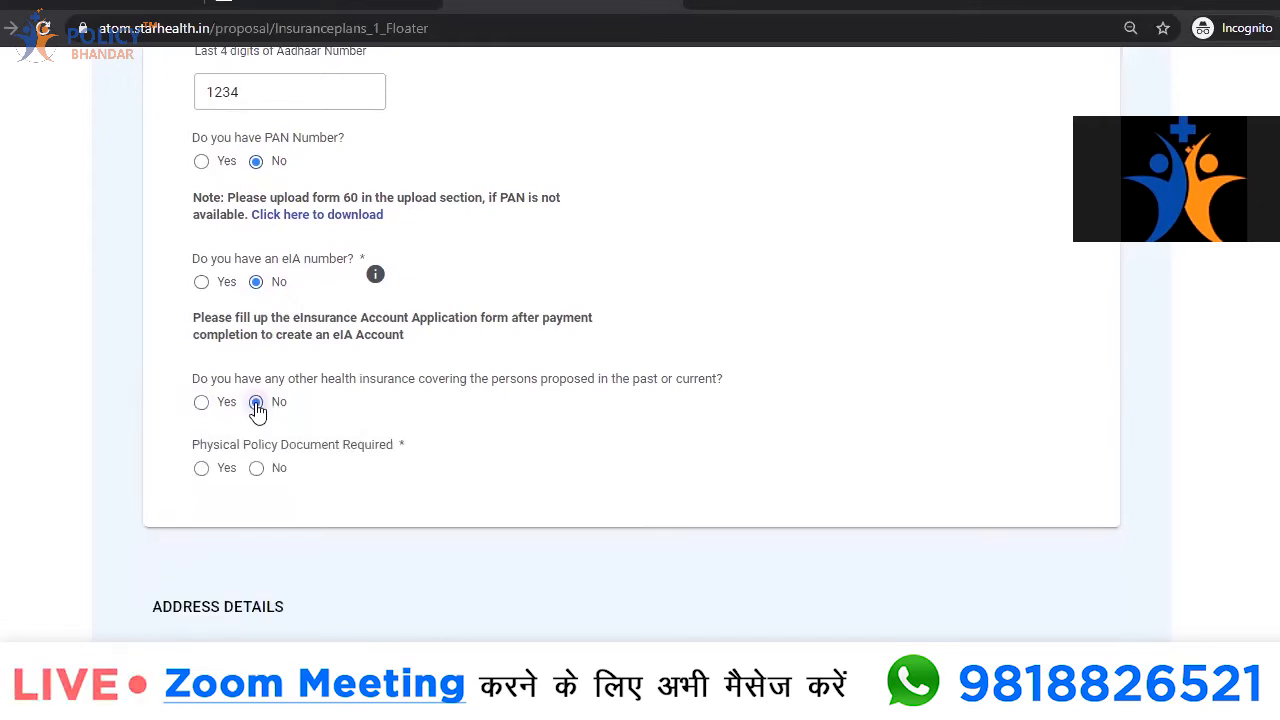
Answer Yes to the question whether a physical policy document is required
{"action": "scroll", "coordinate": [257, 410], "scroll_direction": "down", "scroll_amount": 2}
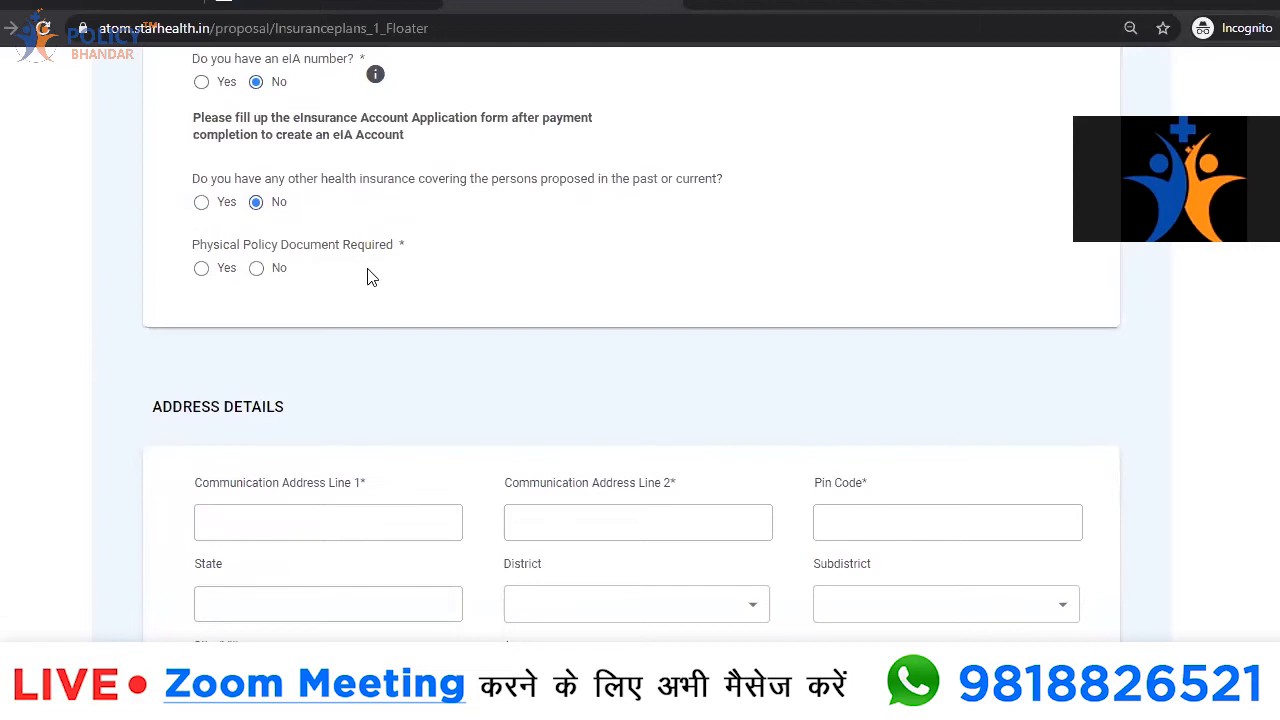
{"action": "left_click", "coordinate": [203, 272]}
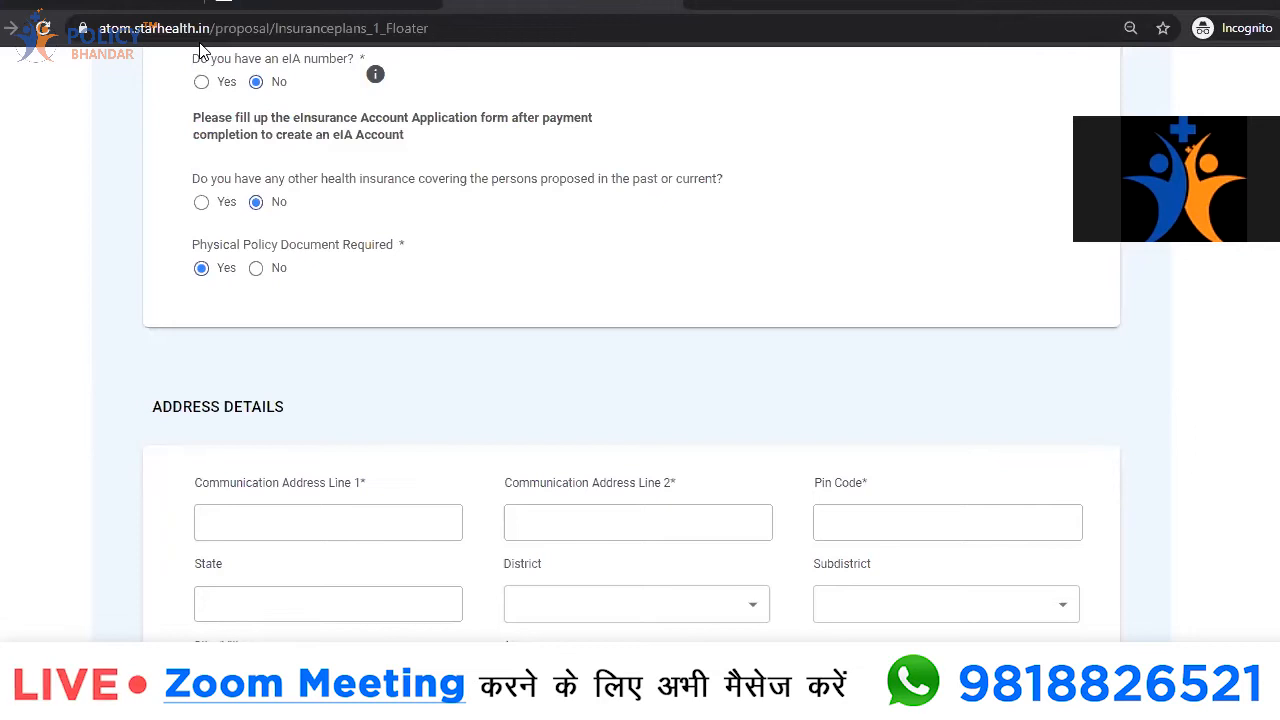
{"action": "scroll", "coordinate": [415, 440], "scroll_direction": "down", "scroll_amount": 1}
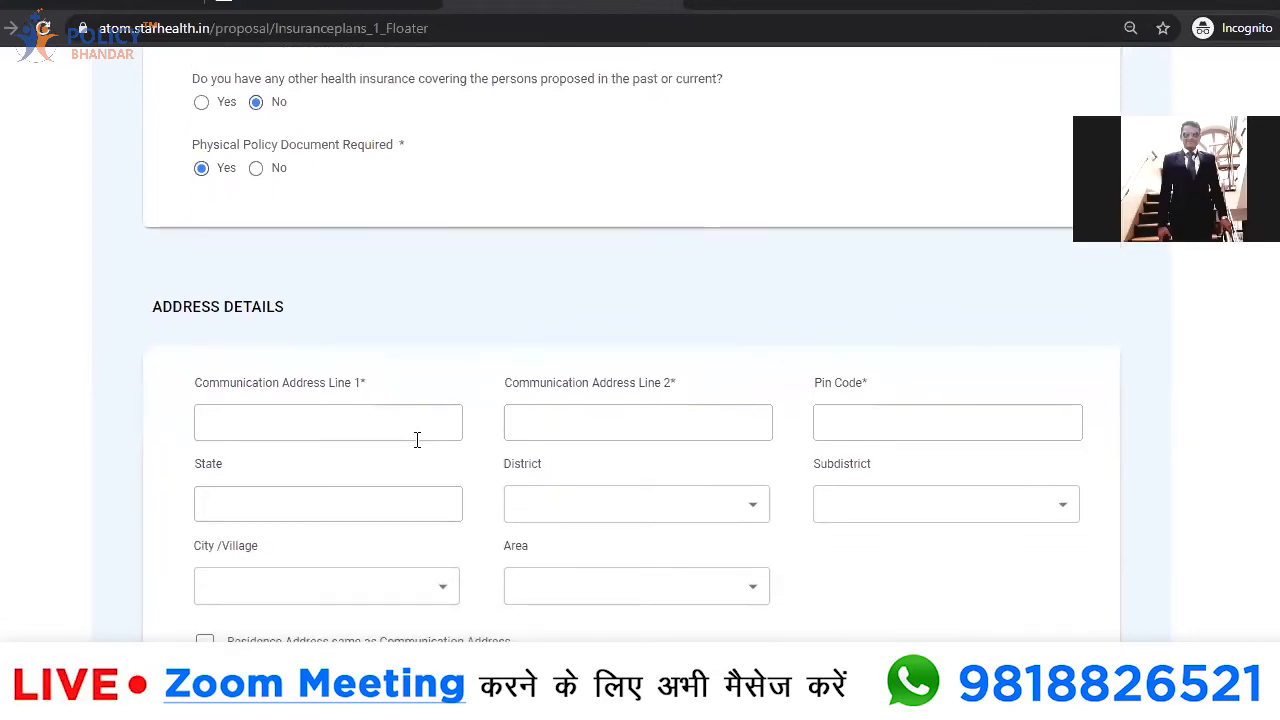
{"action": "scroll", "coordinate": [417, 440], "scroll_direction": "up", "scroll_amount": 1}
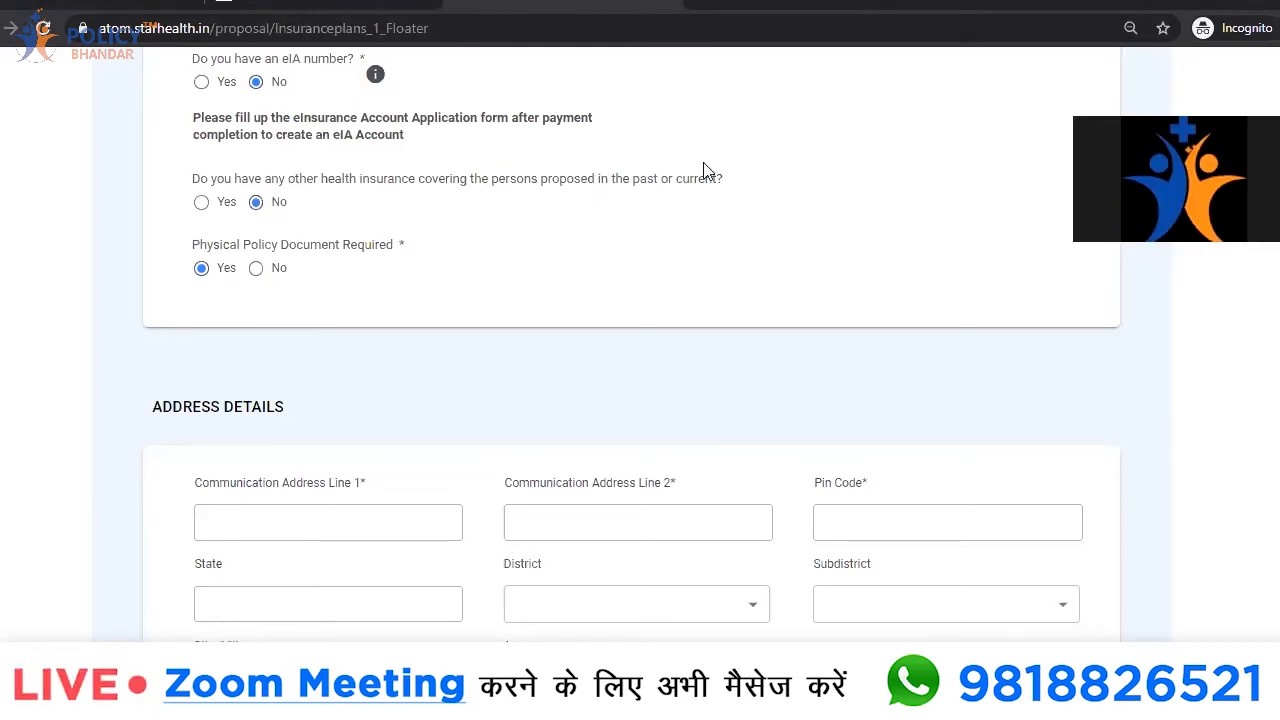
Fill in both lines of the proposer's communication address and the postal pin code
{"action": "scroll", "coordinate": [669, 286], "scroll_direction": "down", "scroll_amount": 1}
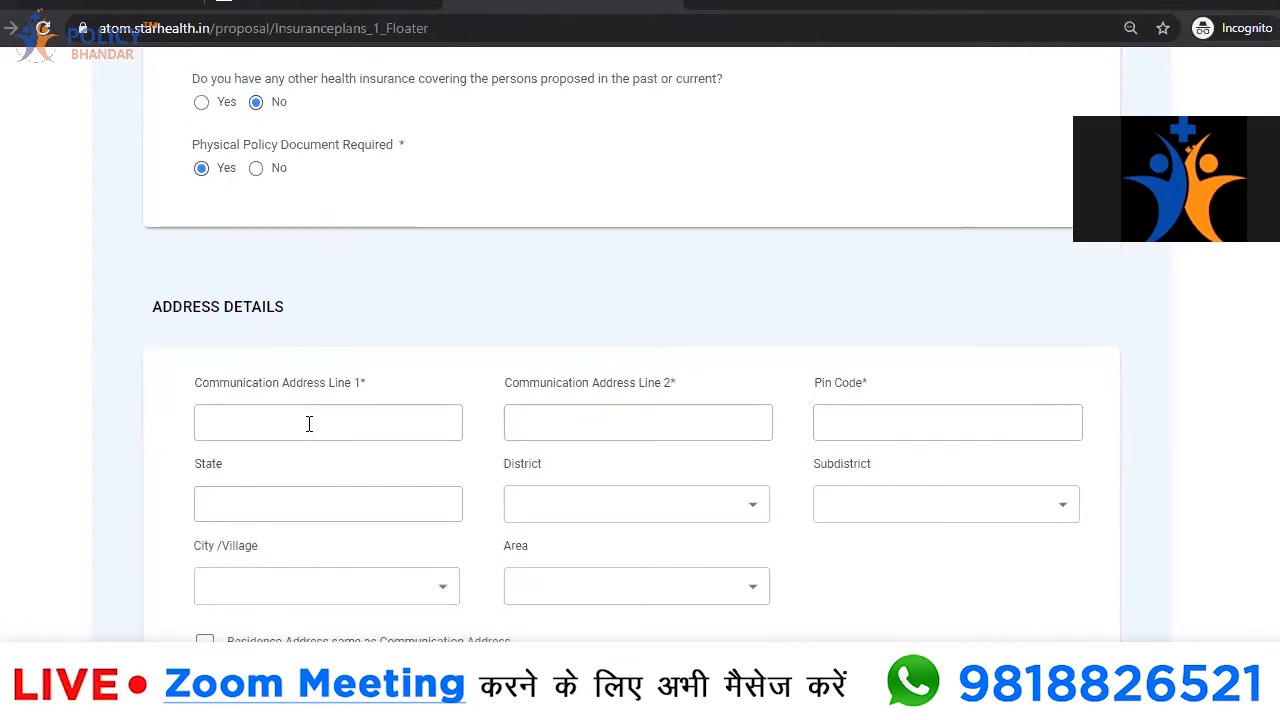
{"action": "left_click", "coordinate": [309, 424]}
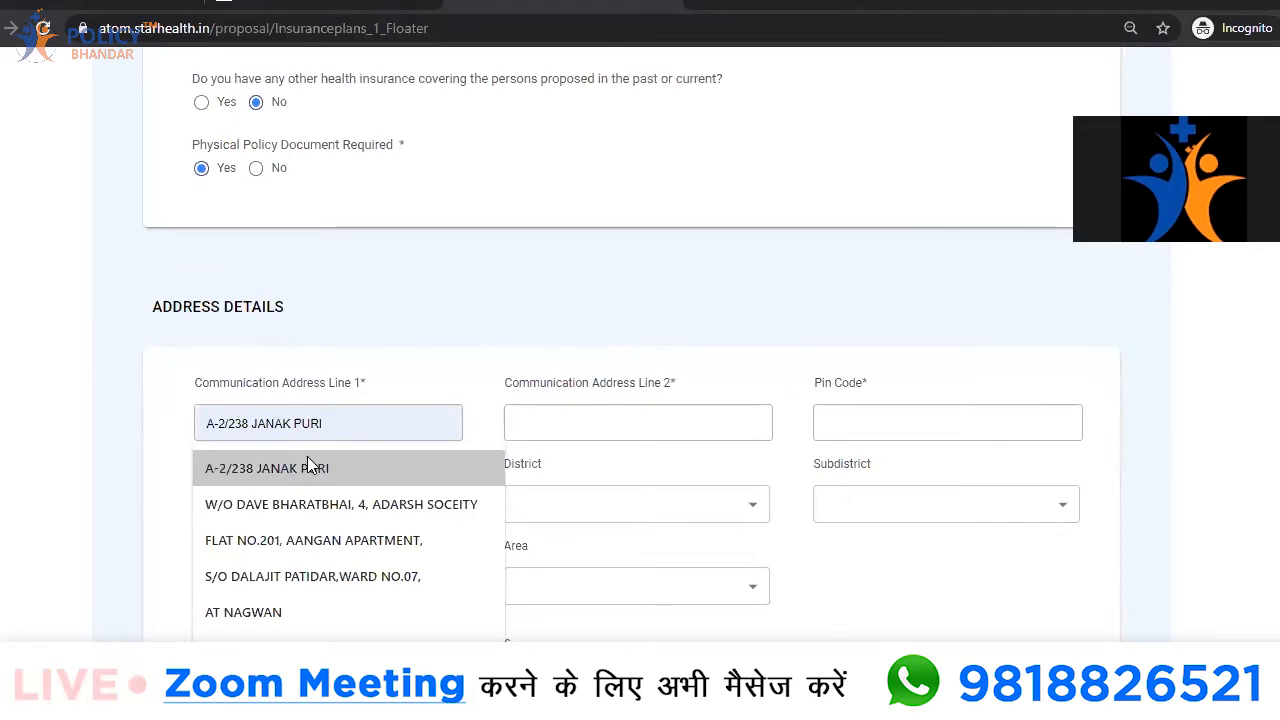
{"action": "left_click", "coordinate": [307, 458]}
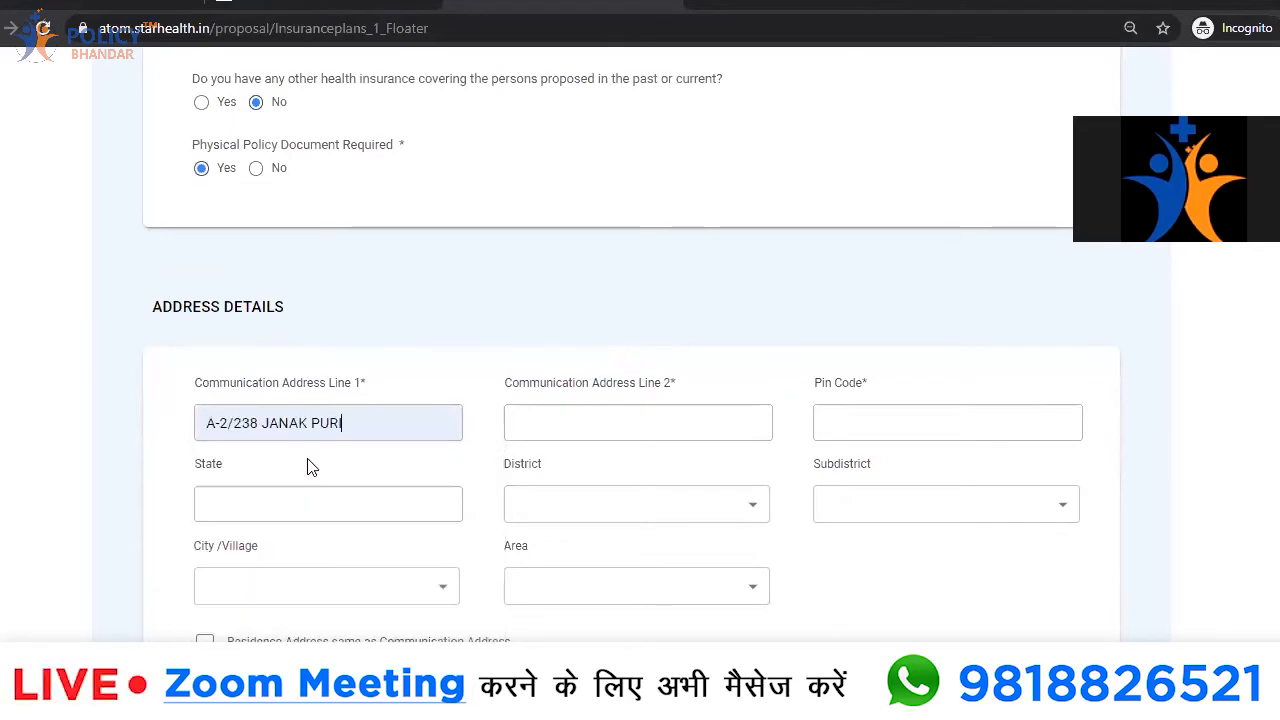
{"action": "left_click", "coordinate": [534, 429]}
{"action": "left_click", "coordinate": [560, 490]}
{"action": "left_click", "coordinate": [829, 420]}
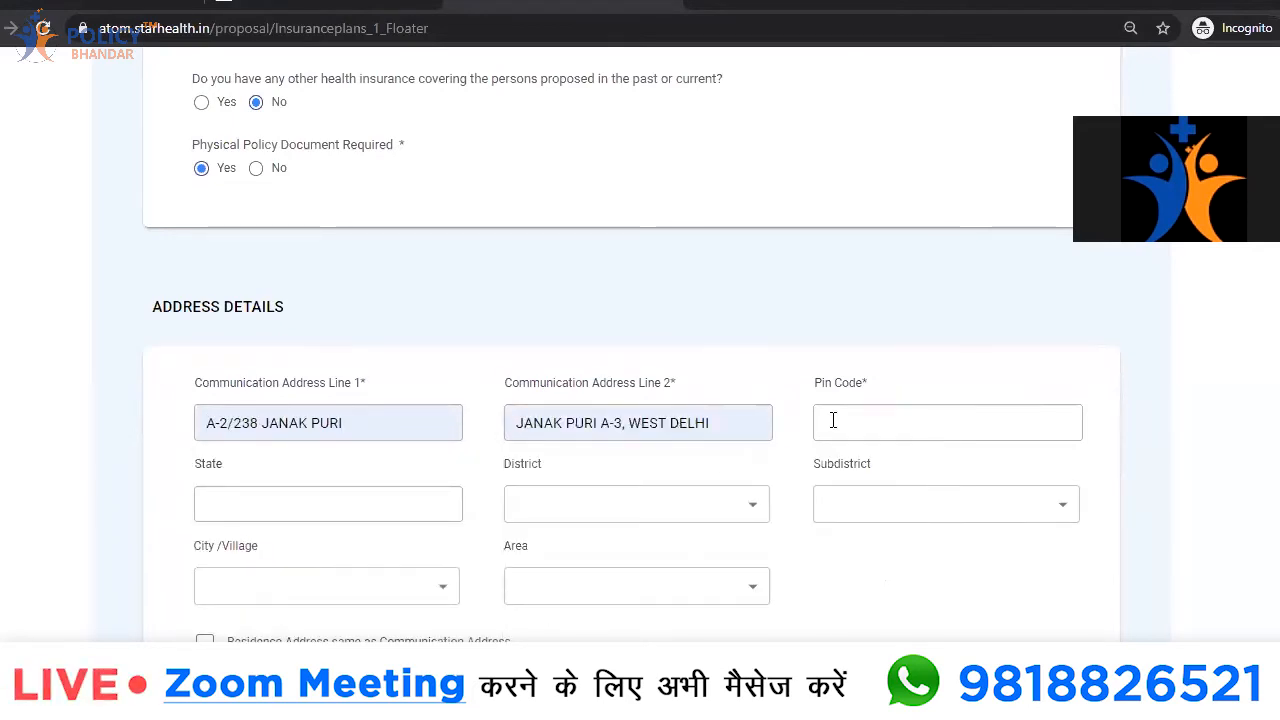
{"action": "key", "text": "Escape"}
{"action": "type", "text": "110058"}
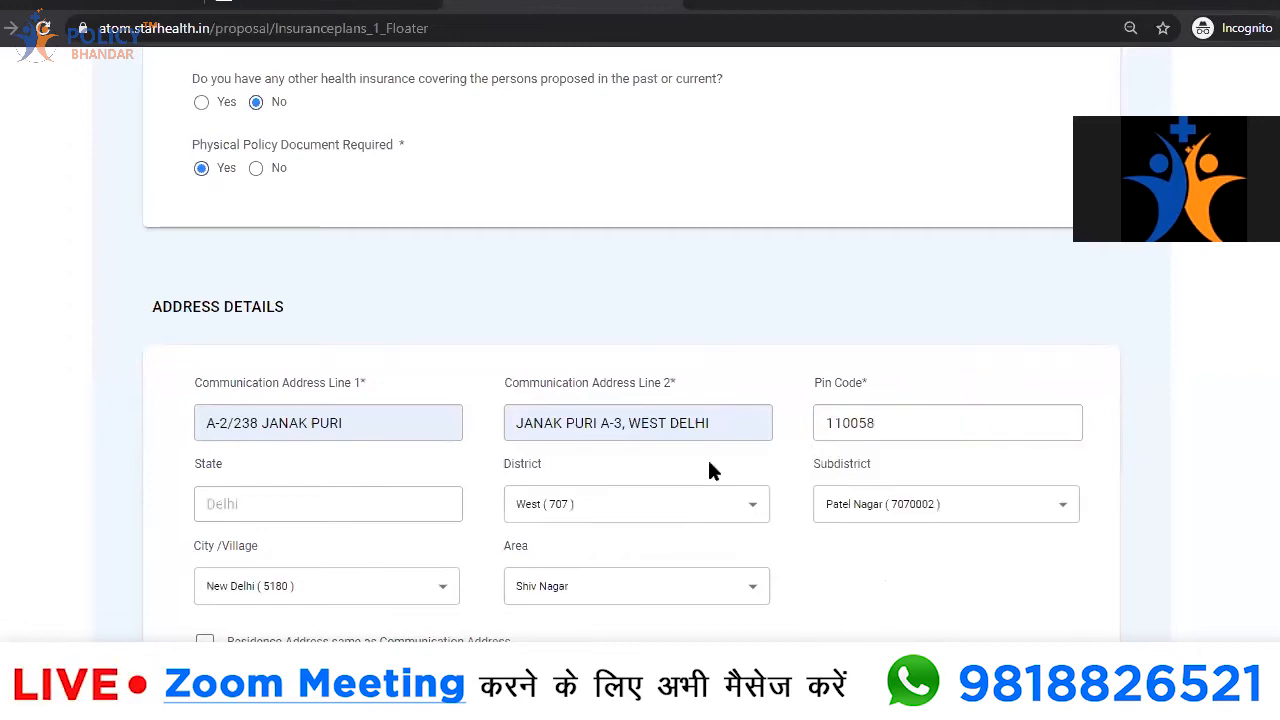
Try Rajouri Garden as the communication address's subdistrict, and return it to Patel Nagar
{"action": "scroll", "coordinate": [760, 450], "scroll_direction": "down", "scroll_amount": 2}
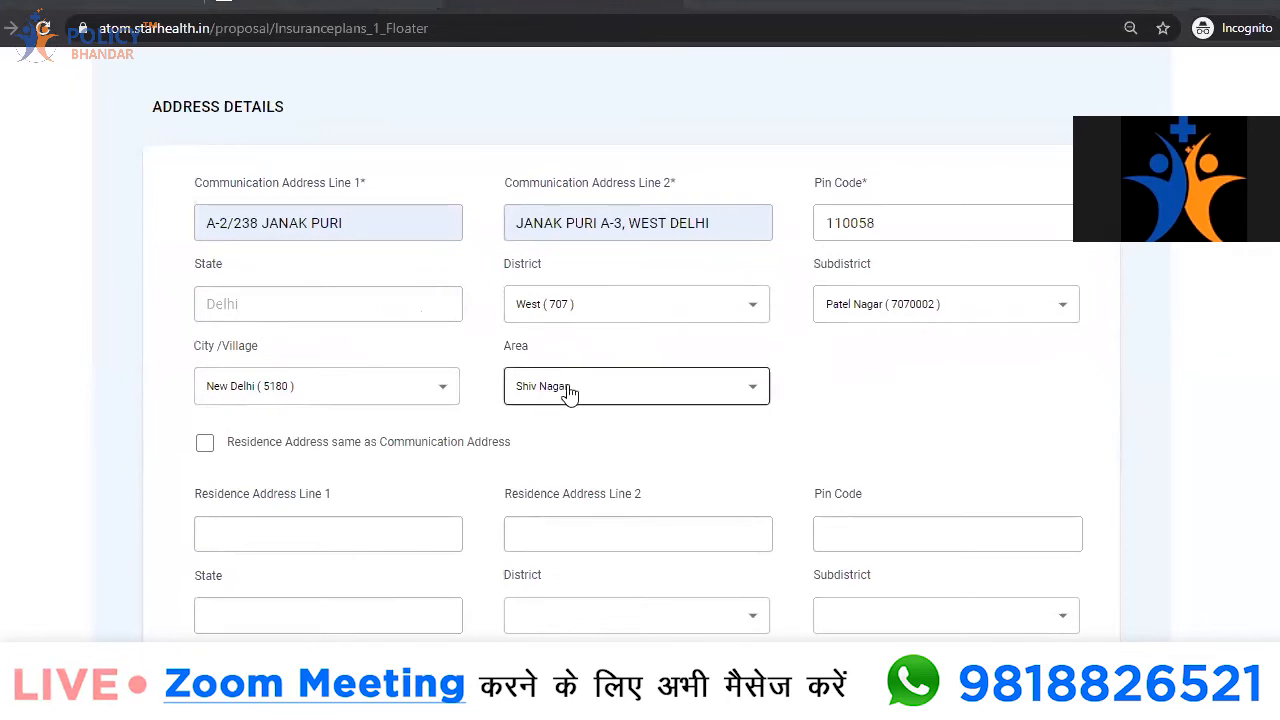
{"action": "left_click", "coordinate": [862, 316]}
{"action": "left_click", "coordinate": [866, 345]}
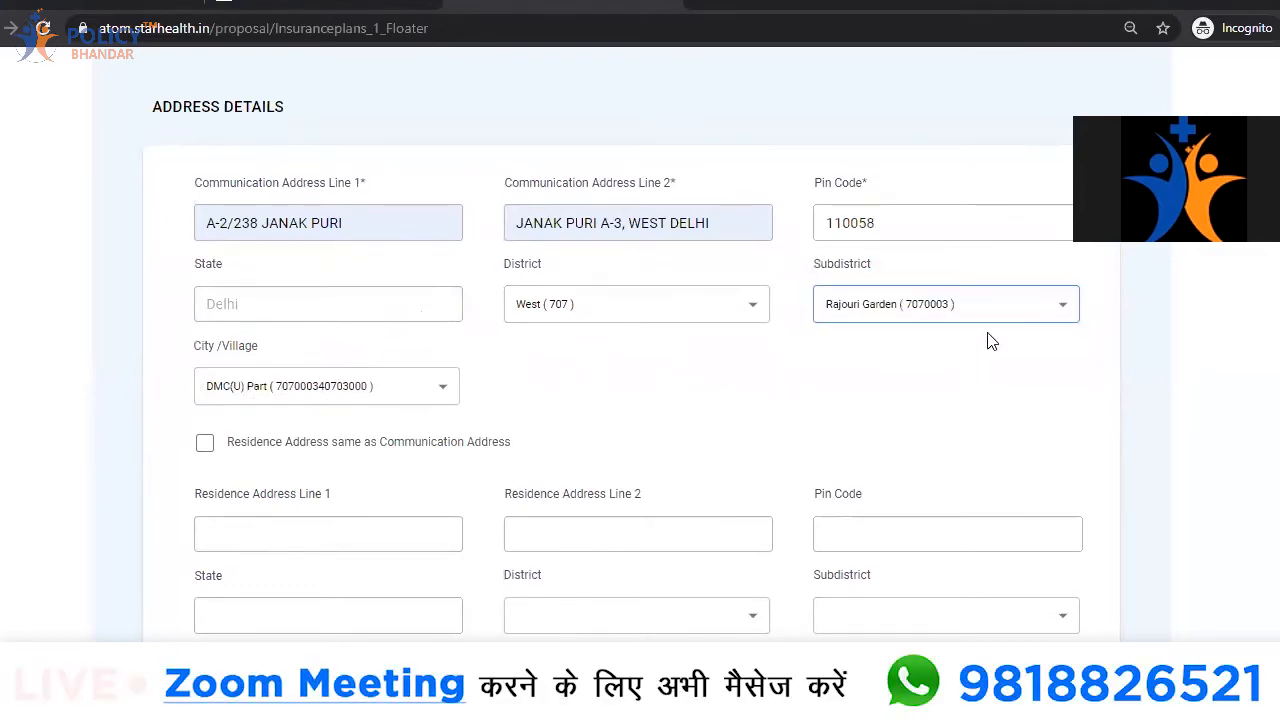
{"action": "left_click", "coordinate": [927, 307]}
{"action": "left_click", "coordinate": [903, 265]}
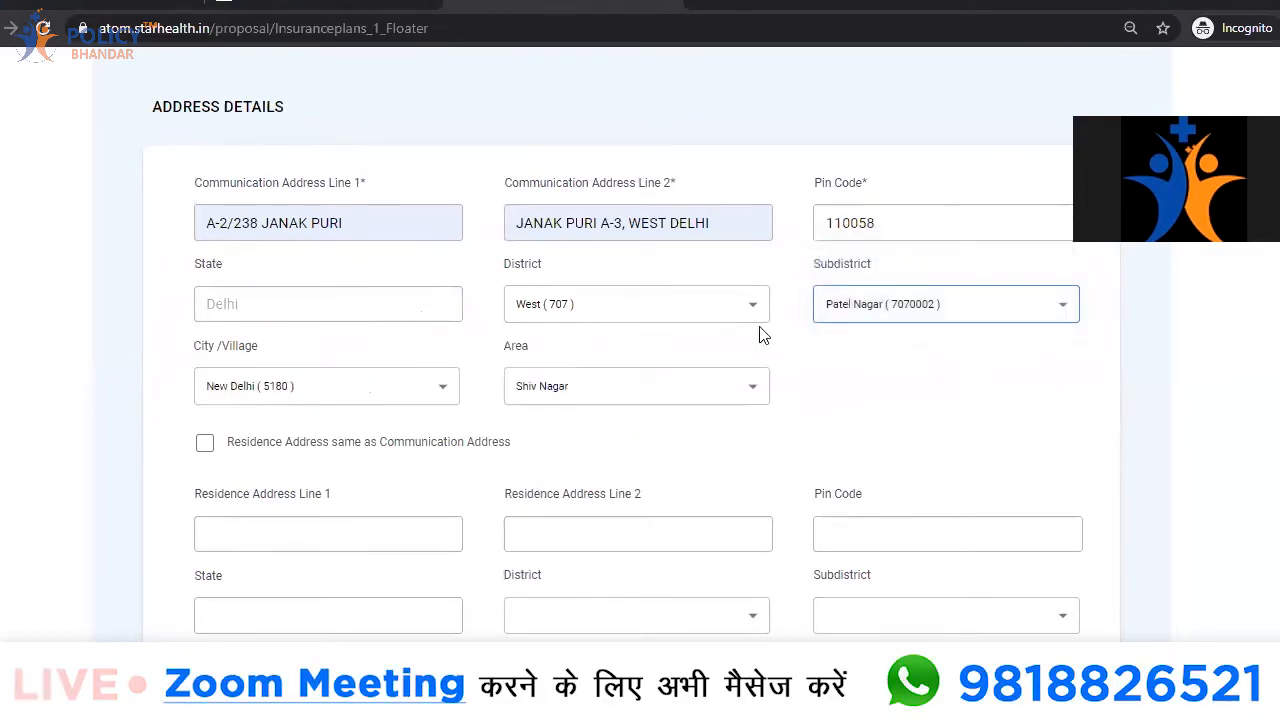
Select a Janakpuri locality as the area of the communication address
{"action": "left_click", "coordinate": [619, 388]}
{"action": "scroll", "coordinate": [620, 420], "scroll_direction": "down", "scroll_amount": 8}
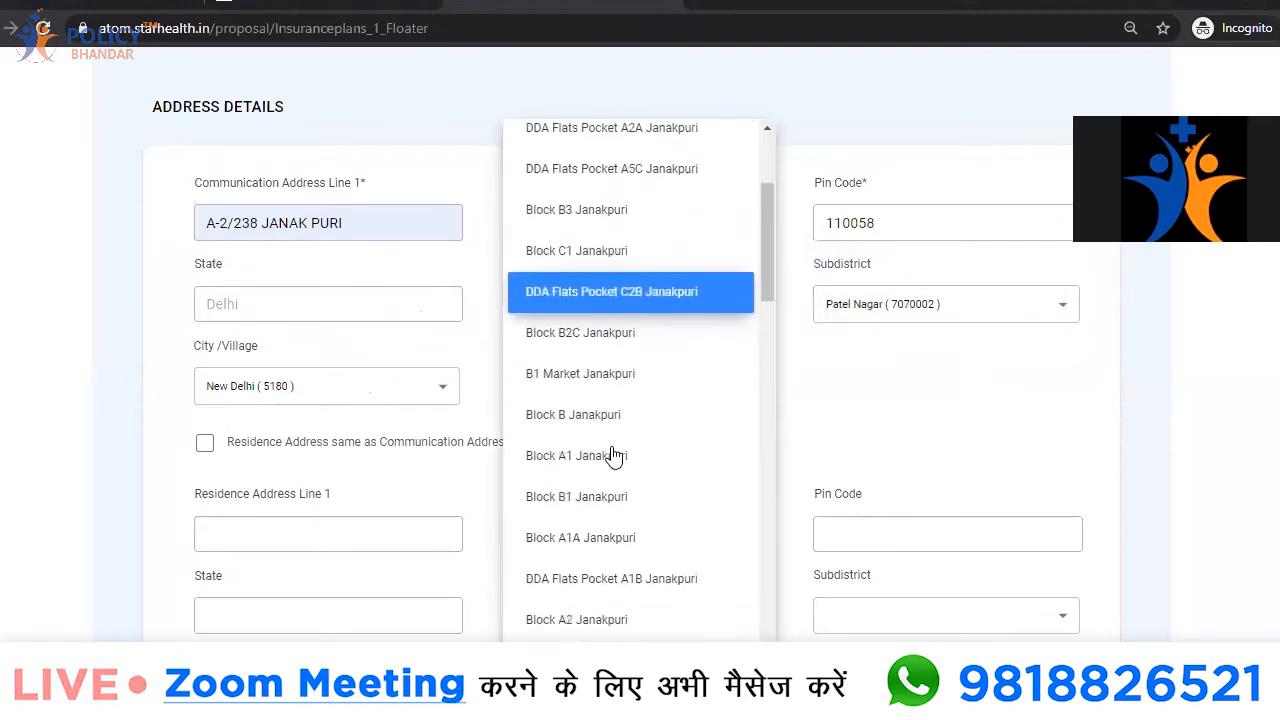
{"action": "scroll", "coordinate": [614, 455], "scroll_direction": "up", "scroll_amount": 8}
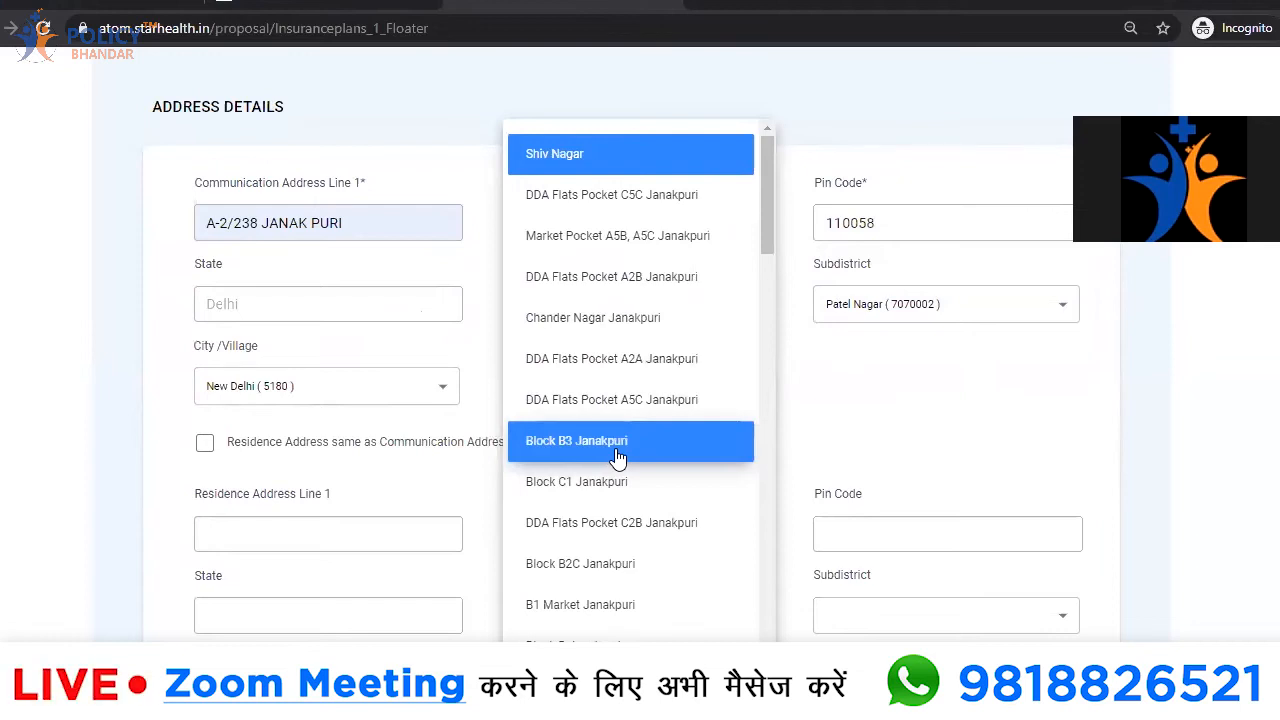
{"action": "left_click", "coordinate": [688, 205]}
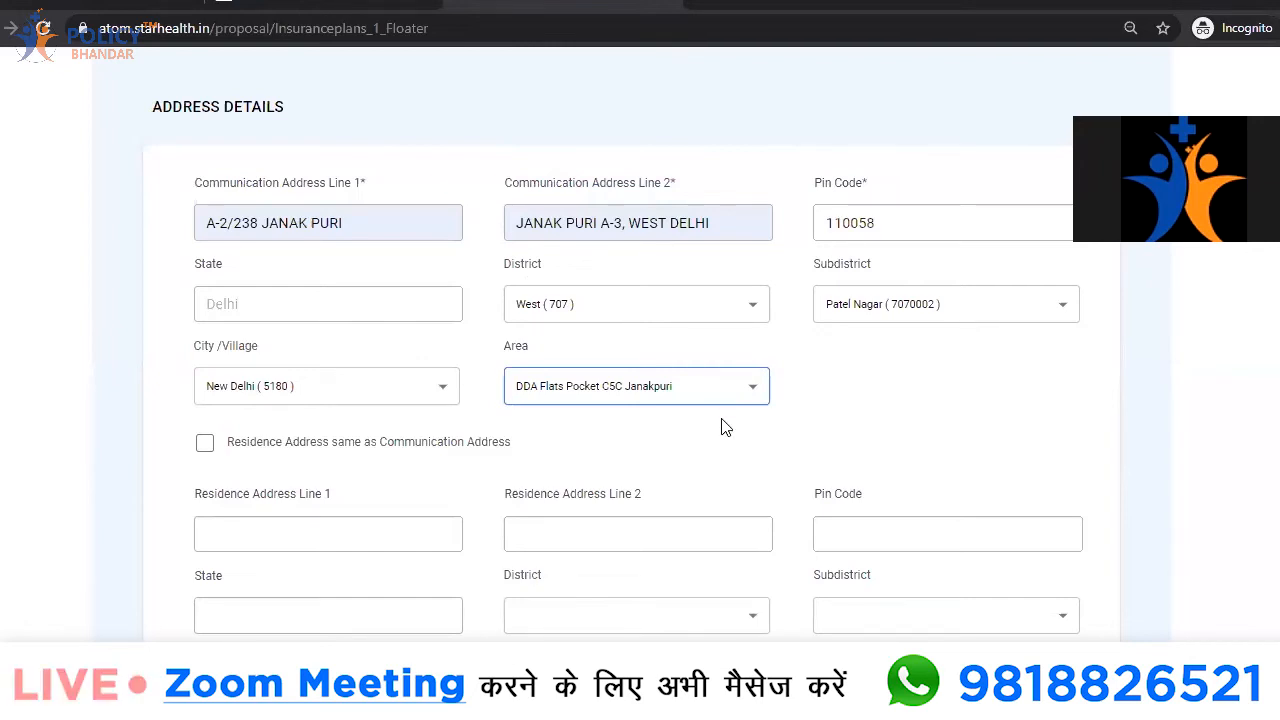
Set the district of the communication address to New Delhi
{"action": "scroll", "coordinate": [723, 425], "scroll_direction": "down", "scroll_amount": 1}
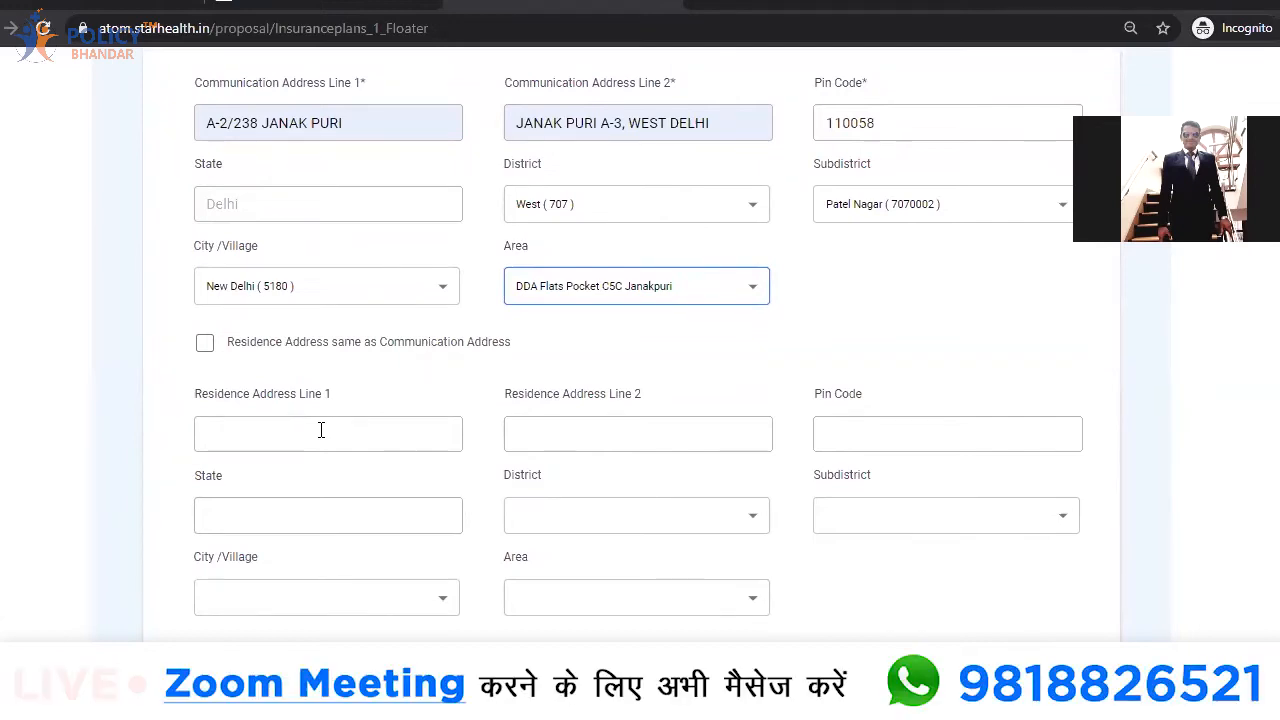
{"action": "left_click", "coordinate": [556, 207]}
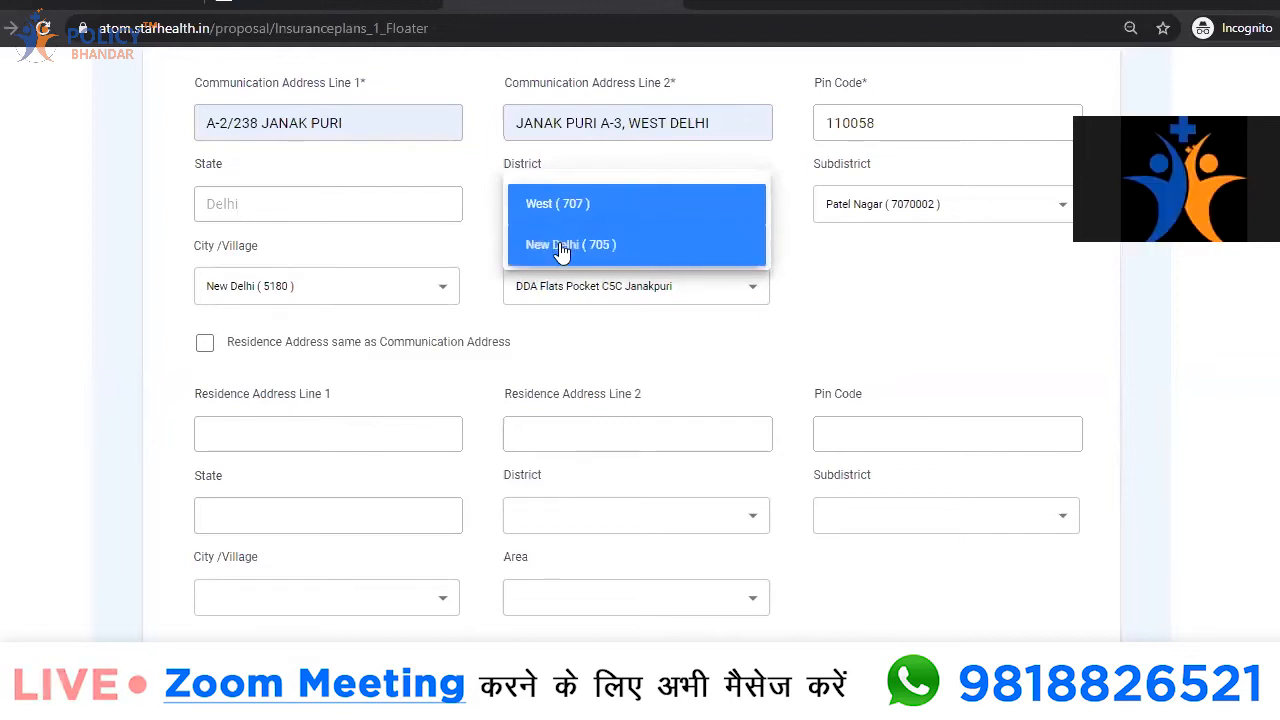
{"action": "left_click", "coordinate": [560, 247]}
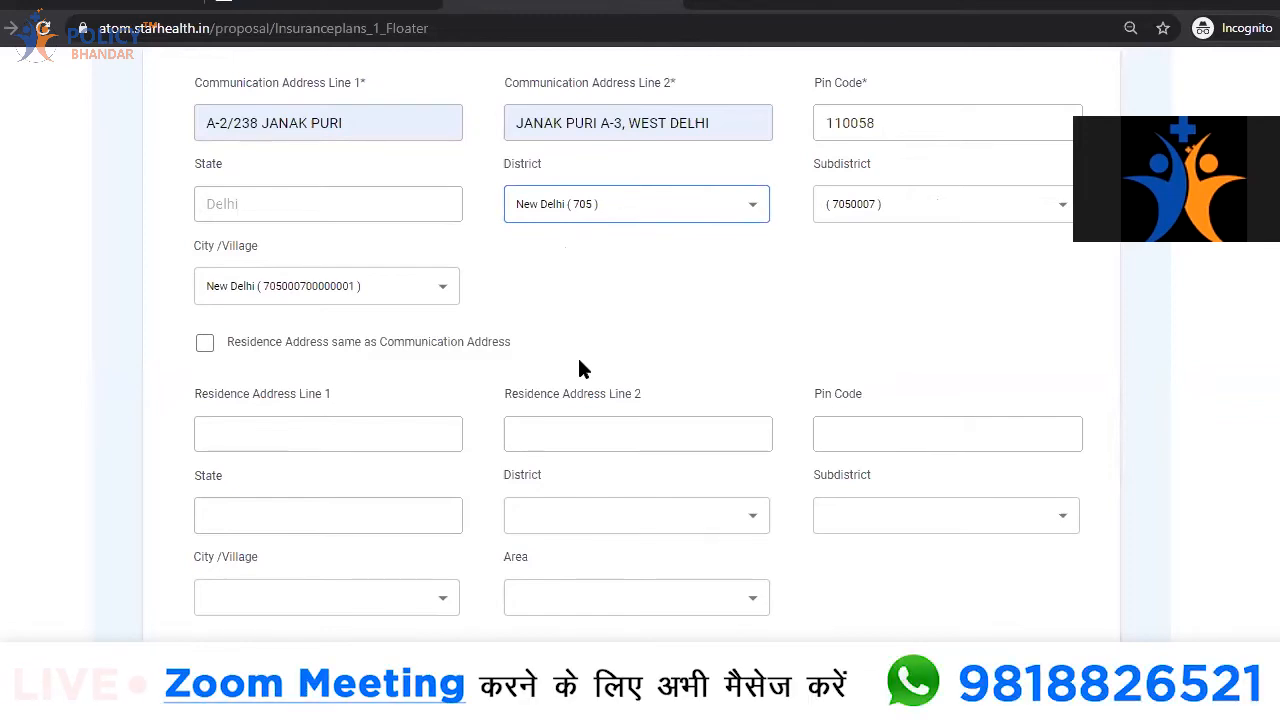
Mark the residence address as the same as the communication address
{"action": "left_click", "coordinate": [206, 346]}
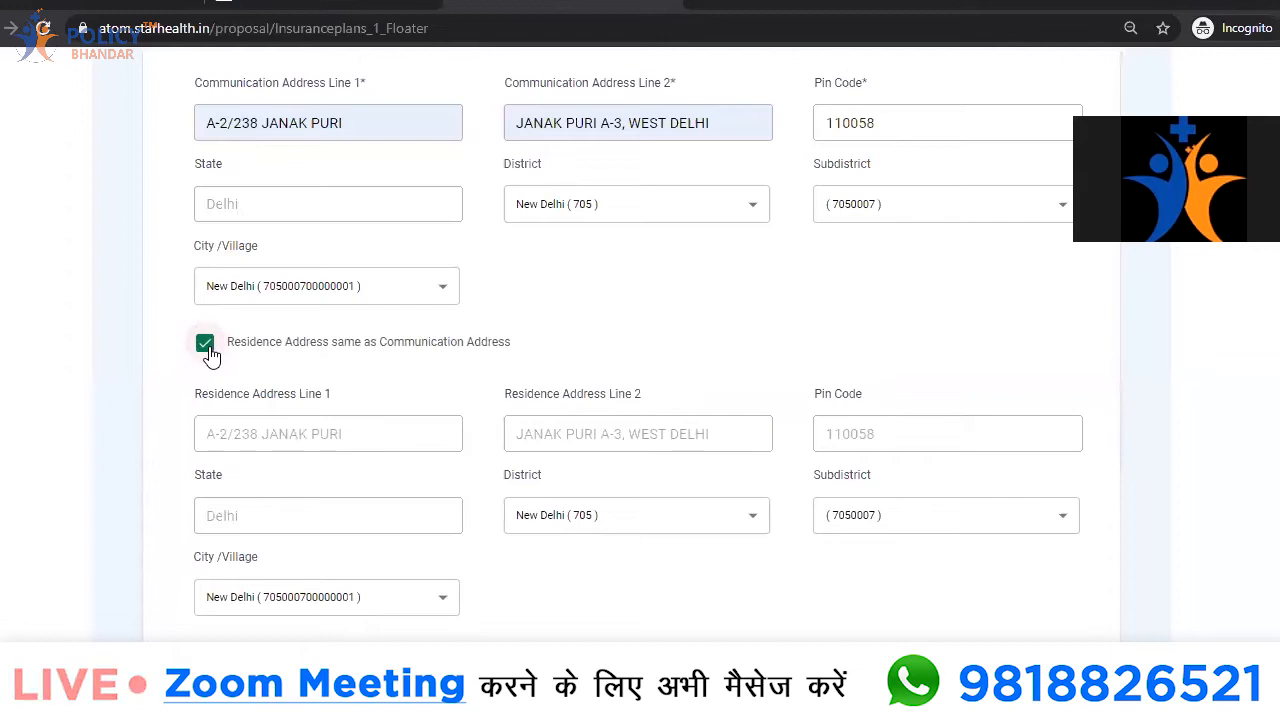
{"action": "left_click", "coordinate": [208, 350]}
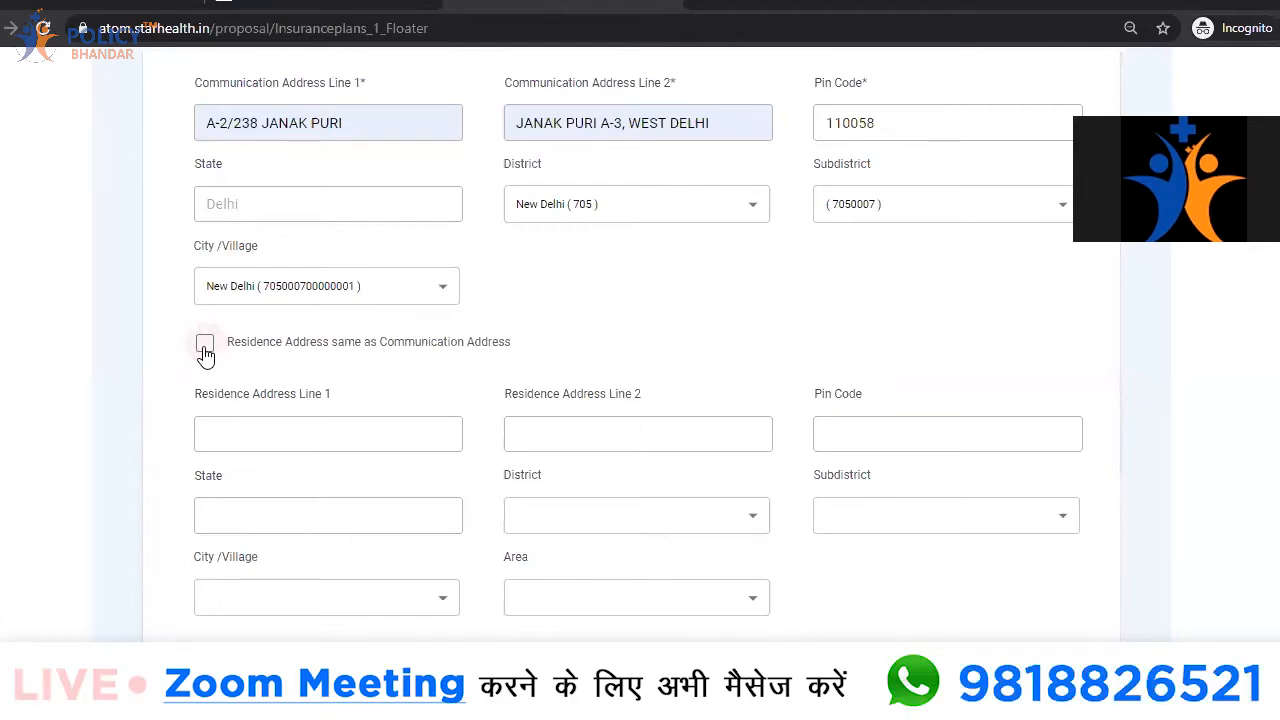
{"action": "left_click", "coordinate": [205, 345]}
Answer No to the social status question about BPL families, disabled persons and unorganized or informal sector workers
{"action": "scroll", "coordinate": [417, 398], "scroll_direction": "down", "scroll_amount": 4}
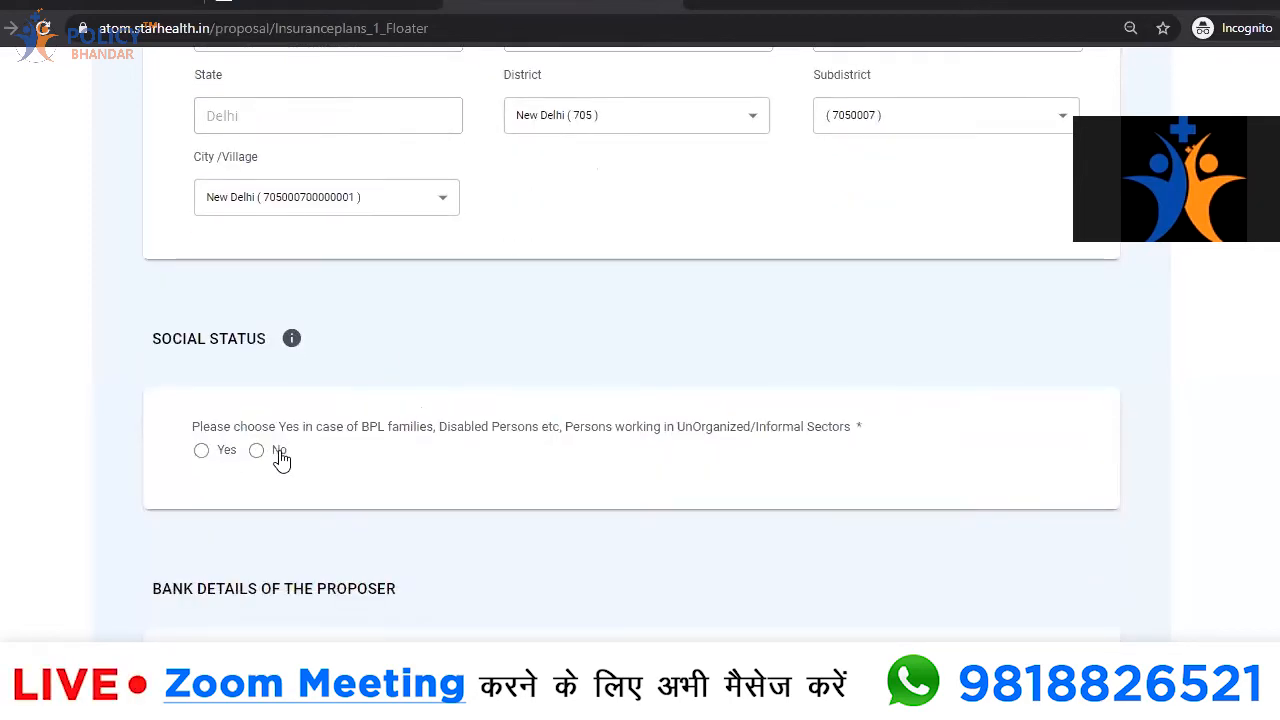
{"action": "left_click", "coordinate": [257, 451]}
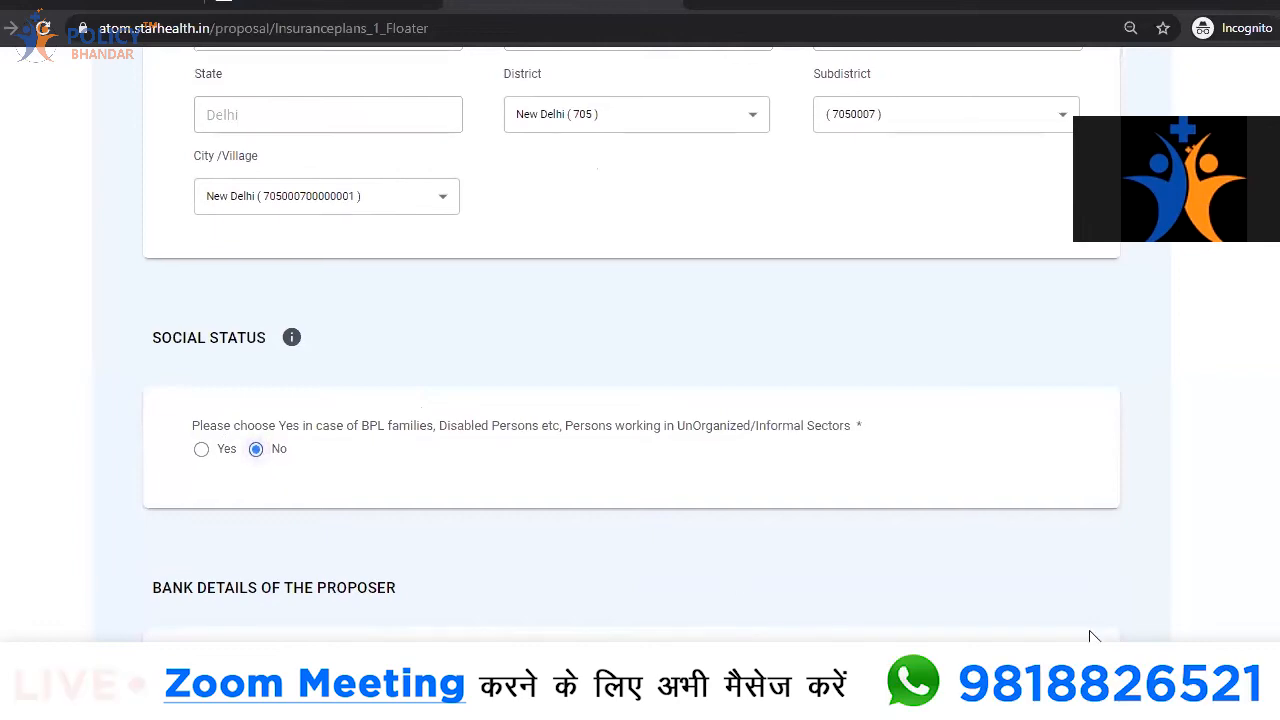
{"action": "scroll", "coordinate": [1089, 634], "scroll_direction": "down", "scroll_amount": 3}
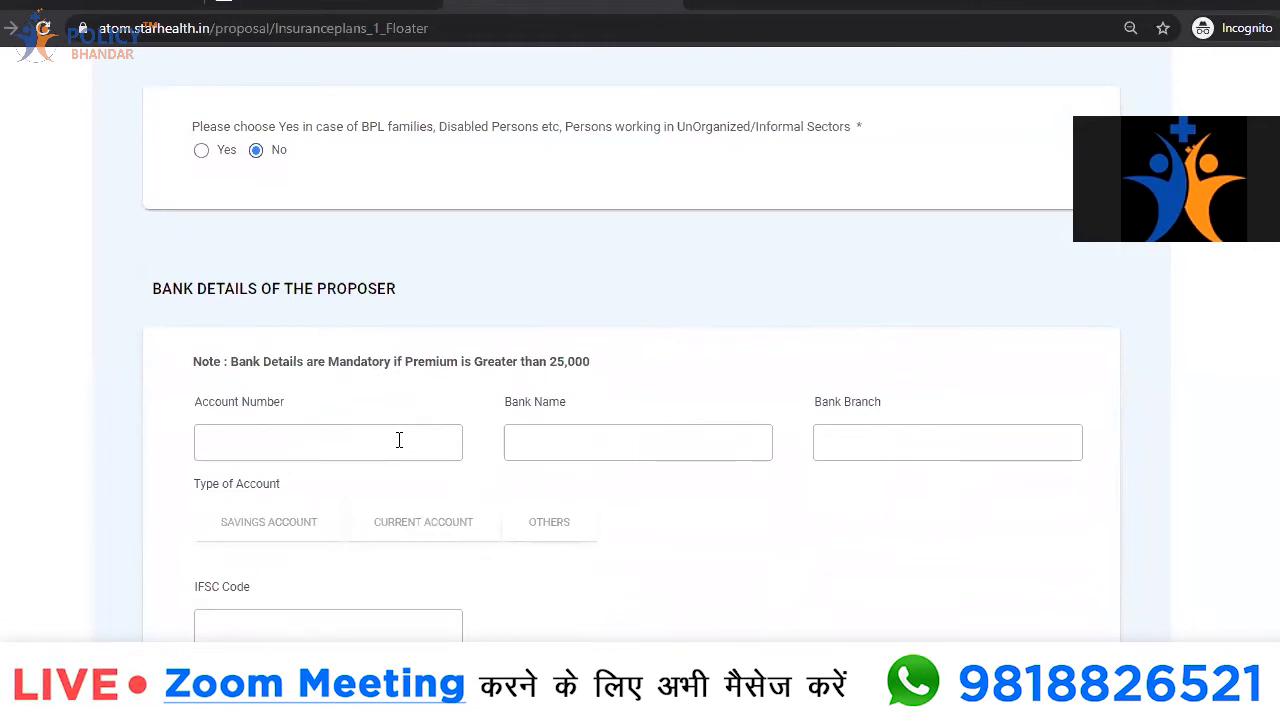
{"action": "scroll", "coordinate": [399, 440], "scroll_direction": "down", "scroll_amount": 1}
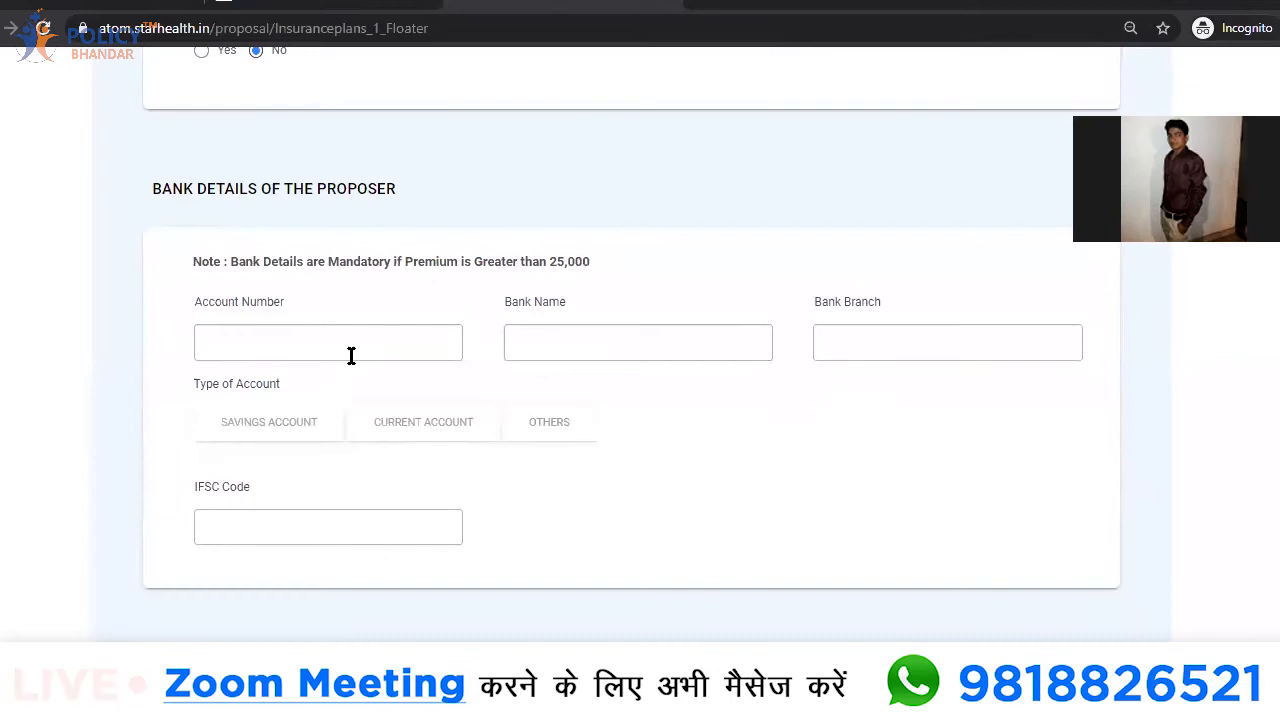
{"action": "scroll", "coordinate": [351, 356], "scroll_direction": "up", "scroll_amount": 2}
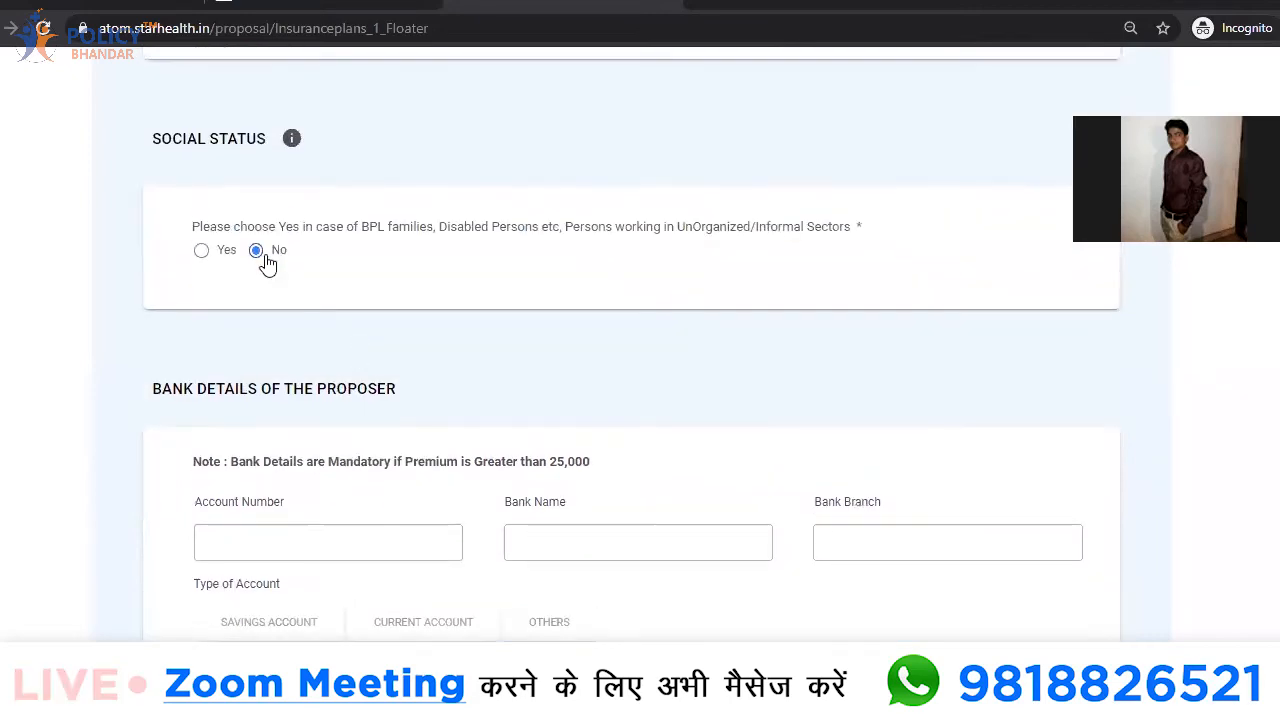
{"action": "left_click", "coordinate": [201, 251]}
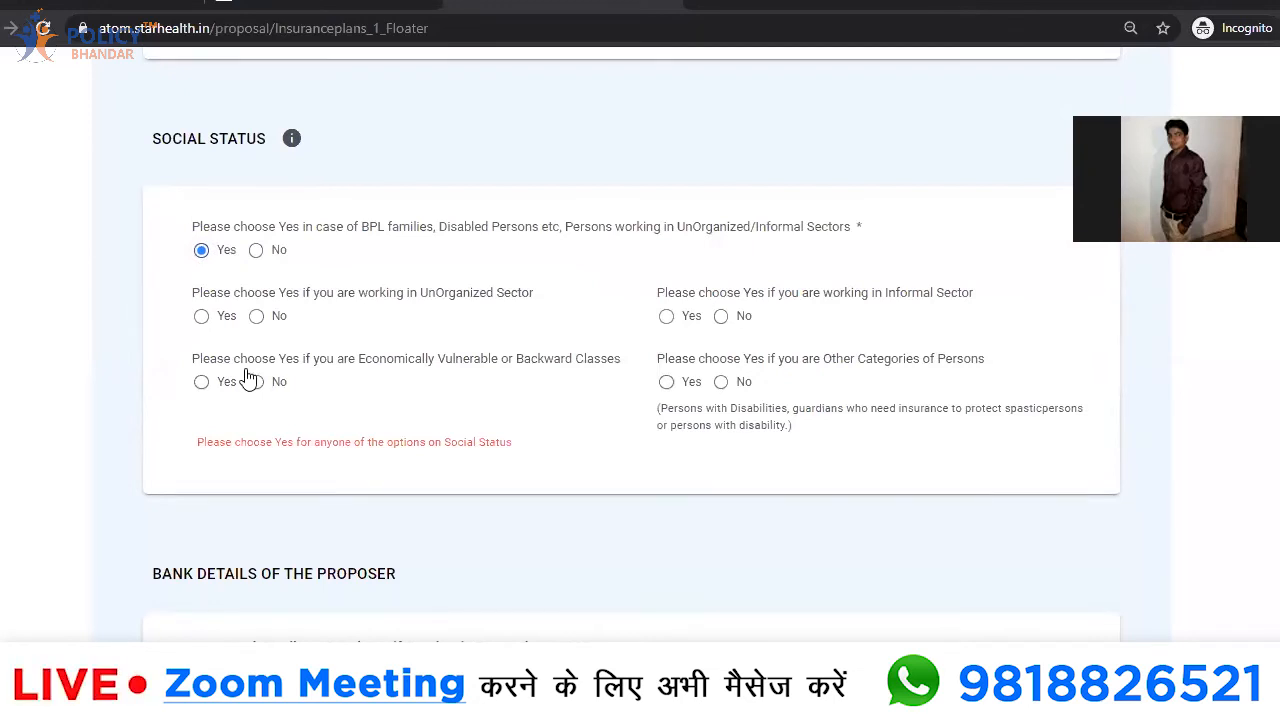
{"action": "left_click", "coordinate": [256, 251]}
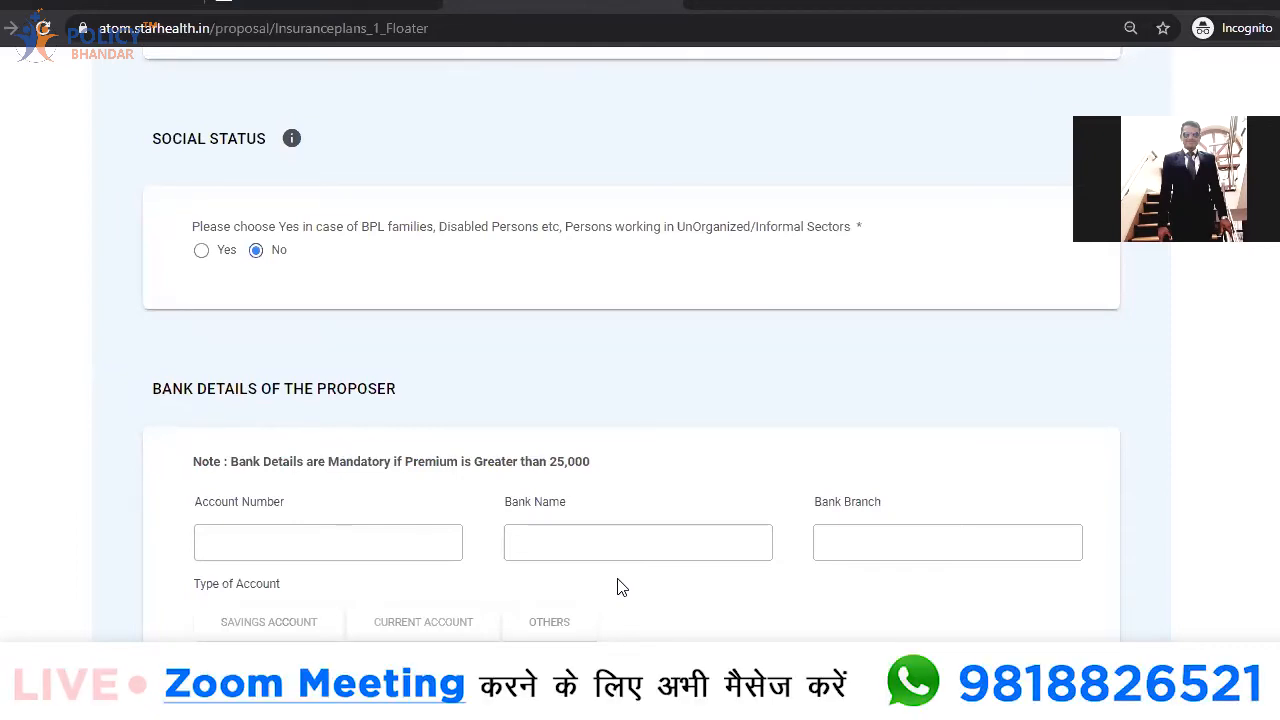
Review the proposer's address, social status and bank details sections down to the nominee details
{"action": "scroll", "coordinate": [617, 587], "scroll_direction": "down", "scroll_amount": 2}
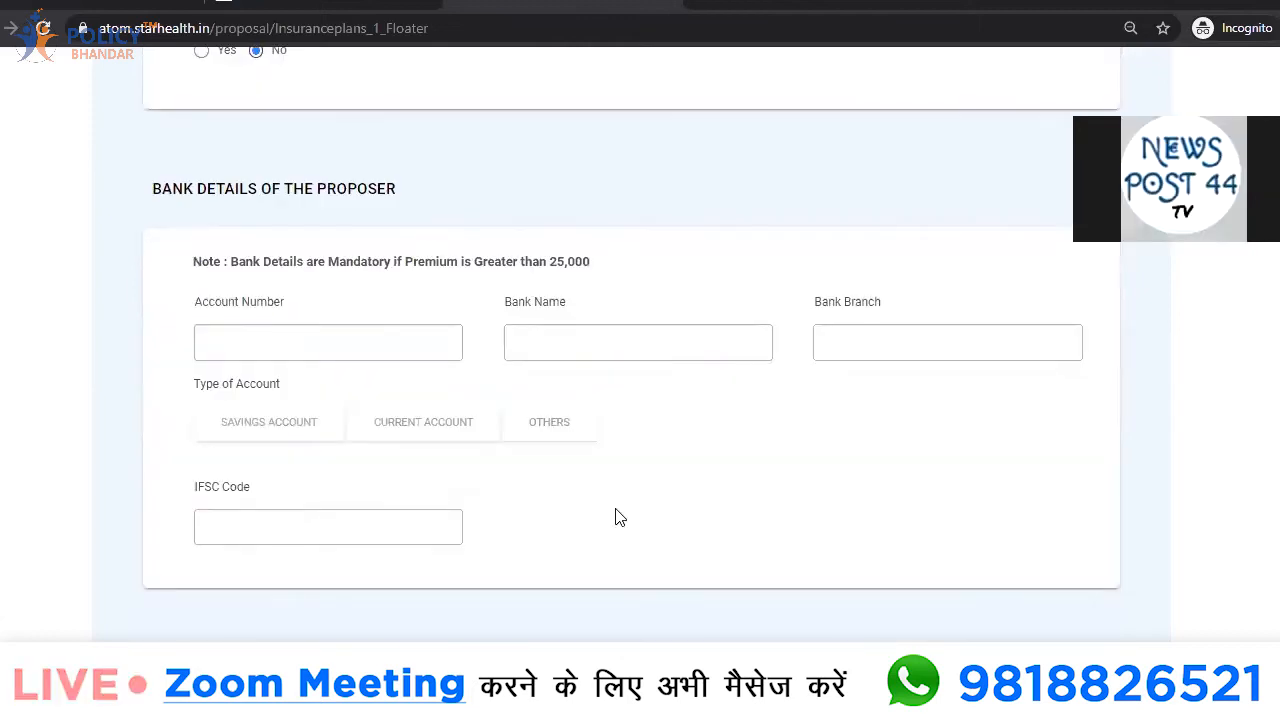
{"action": "scroll", "coordinate": [616, 516], "scroll_direction": "up", "scroll_amount": 1}
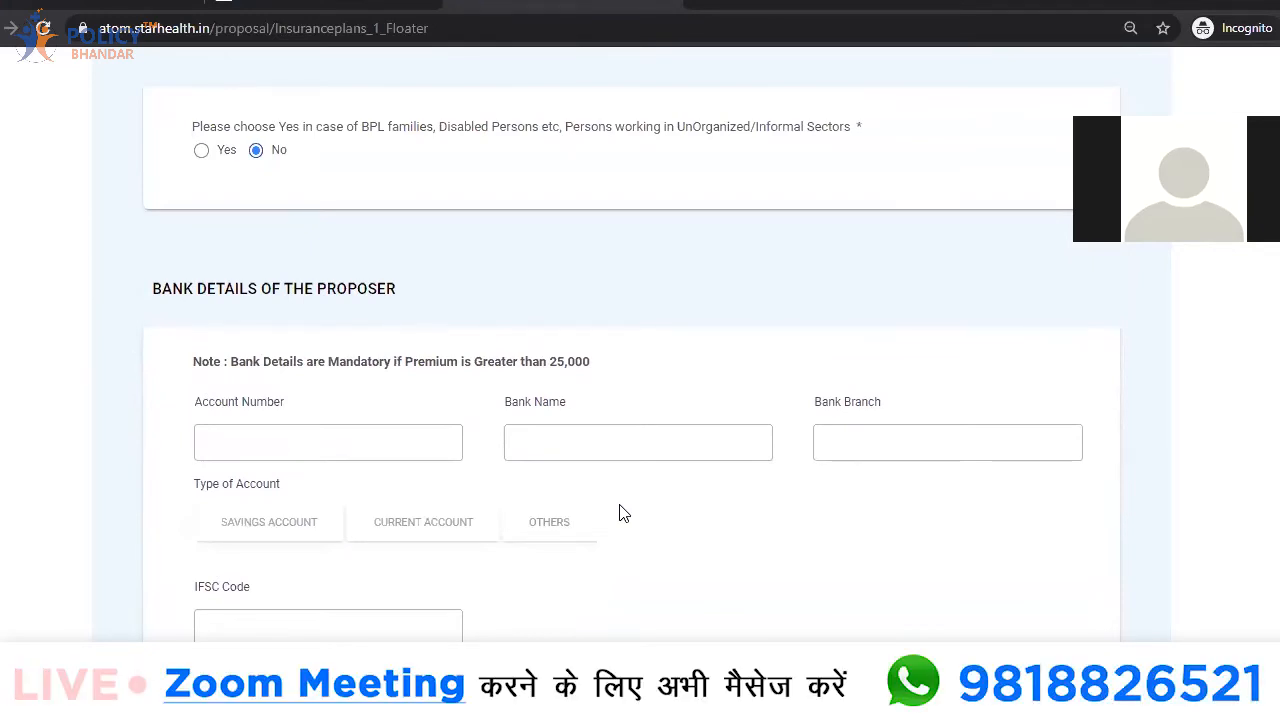
{"action": "scroll", "coordinate": [937, 329], "scroll_direction": "up", "scroll_amount": 6}
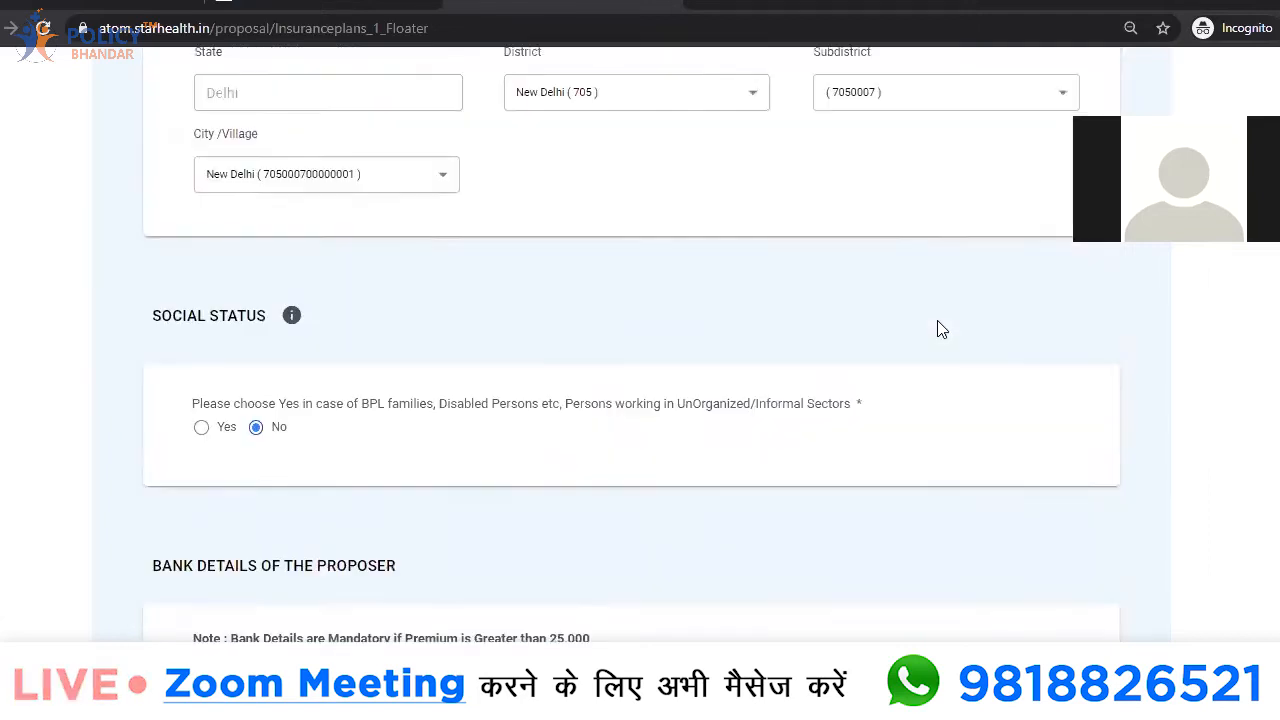
{"action": "scroll", "coordinate": [940, 329], "scroll_direction": "up", "scroll_amount": 3}
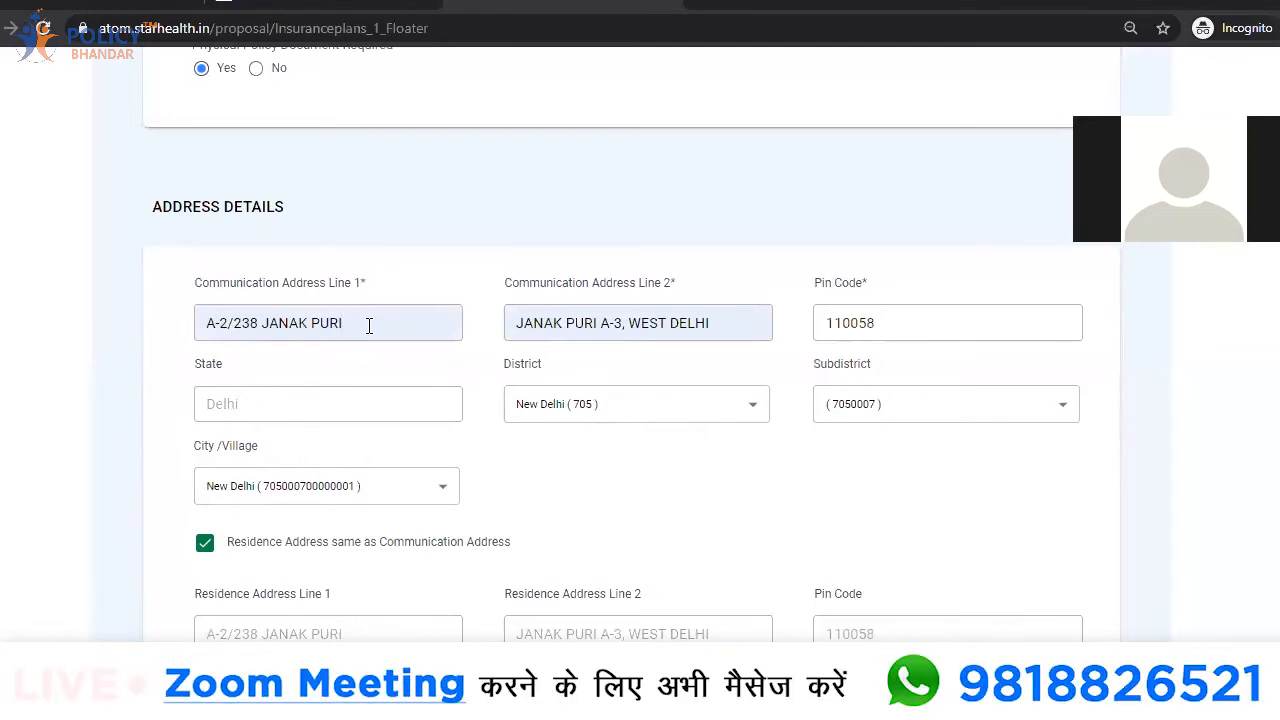
{"action": "scroll", "coordinate": [594, 429], "scroll_direction": "down", "scroll_amount": 10}
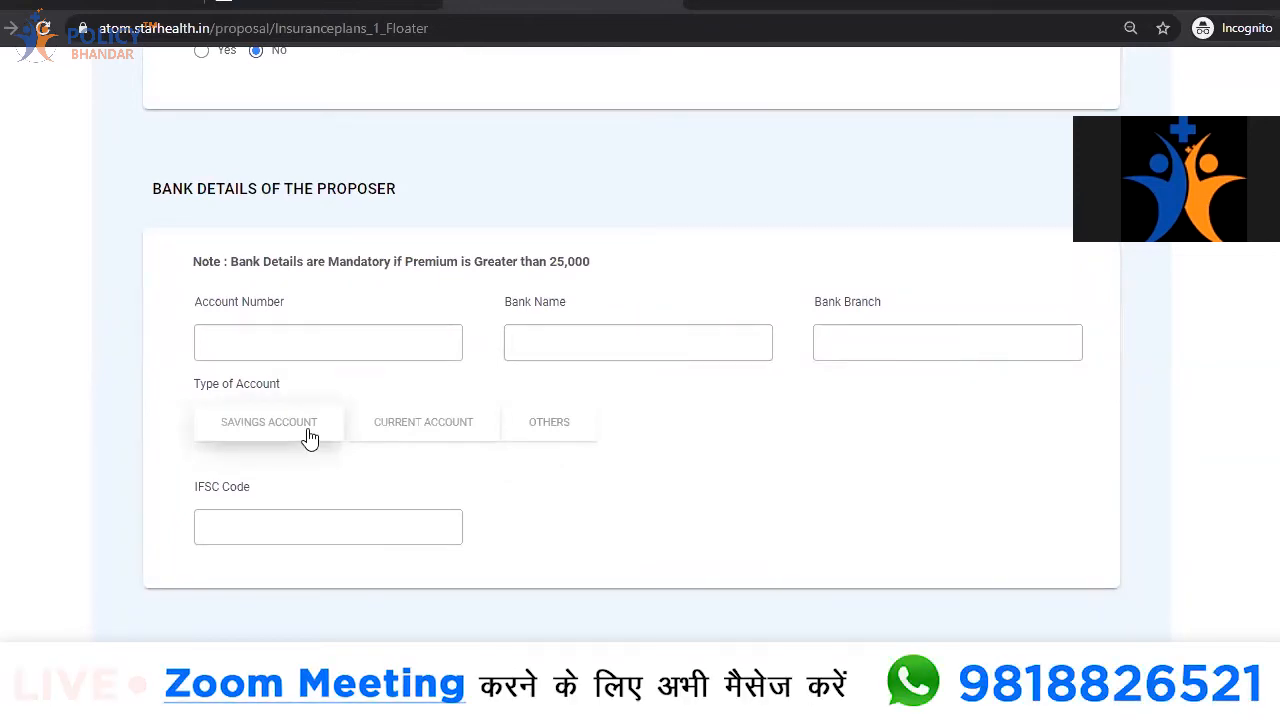
{"action": "scroll", "coordinate": [310, 437], "scroll_direction": "down", "scroll_amount": 1}
{"action": "scroll", "coordinate": [313, 437], "scroll_direction": "down", "scroll_amount": 2}
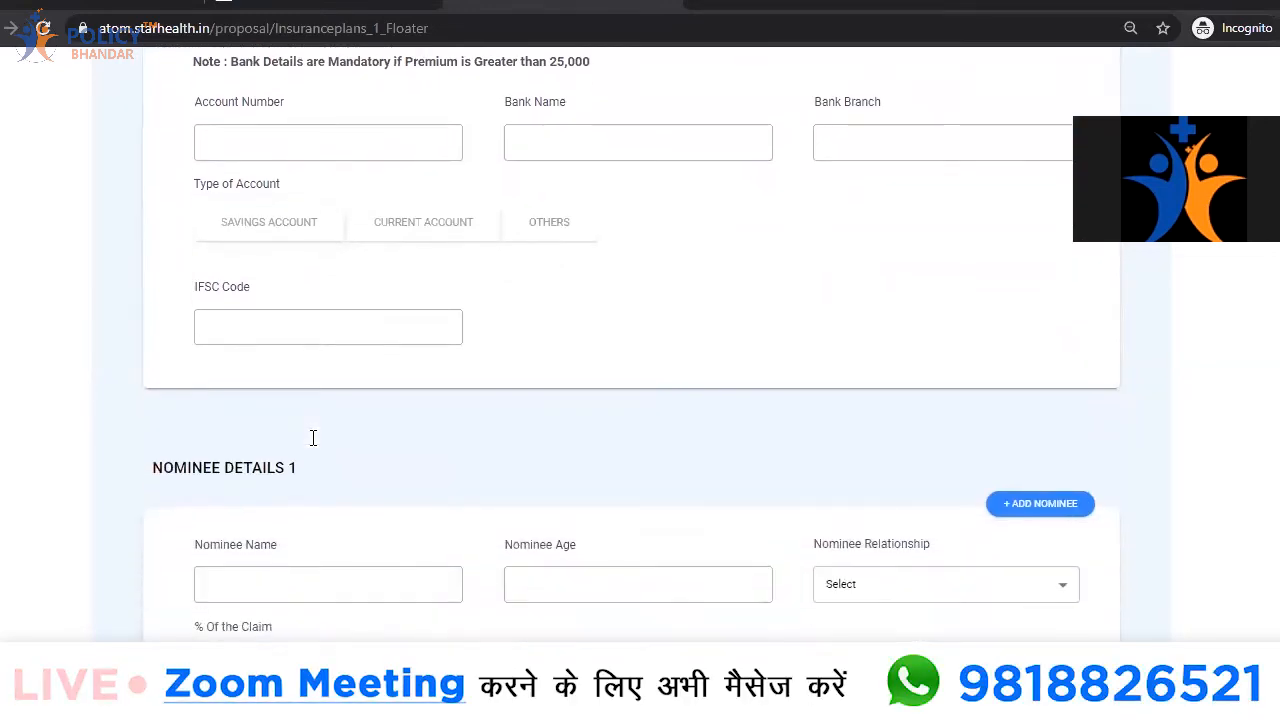
Enter the nominee's full name in the first nominee's details
{"action": "left_click", "coordinate": [231, 489]}
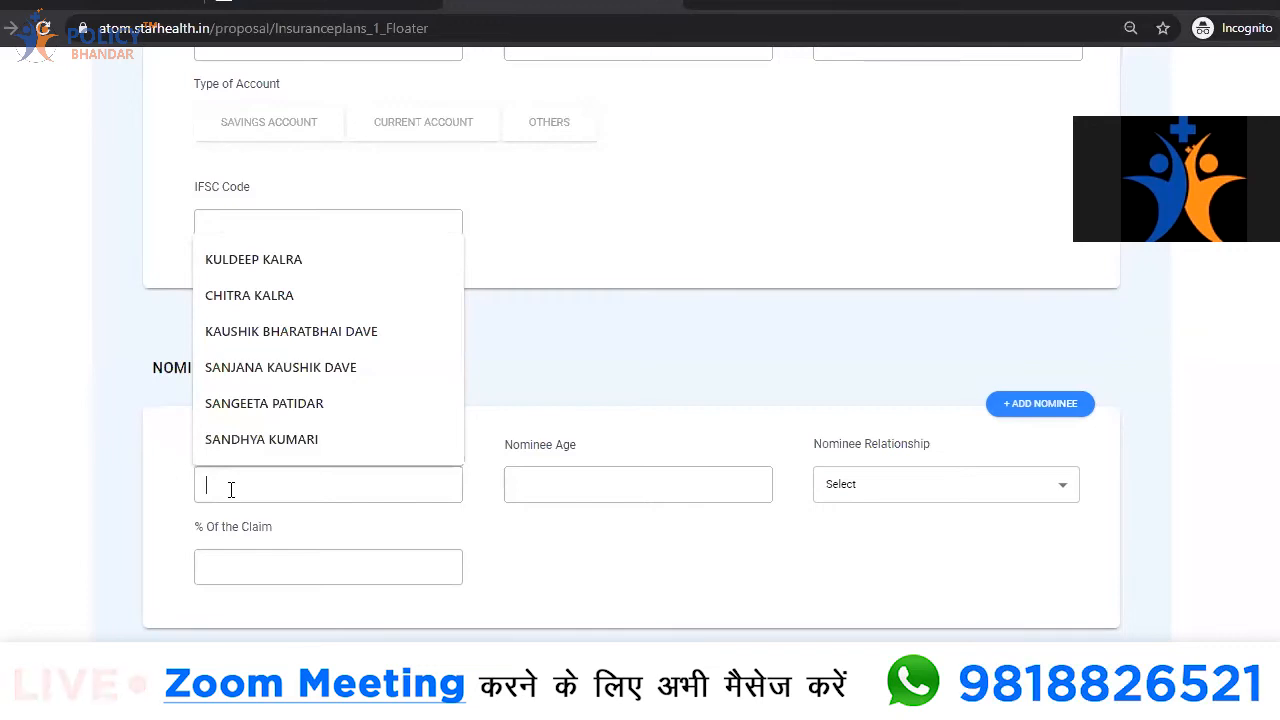
{"action": "left_click", "coordinate": [461, 466]}
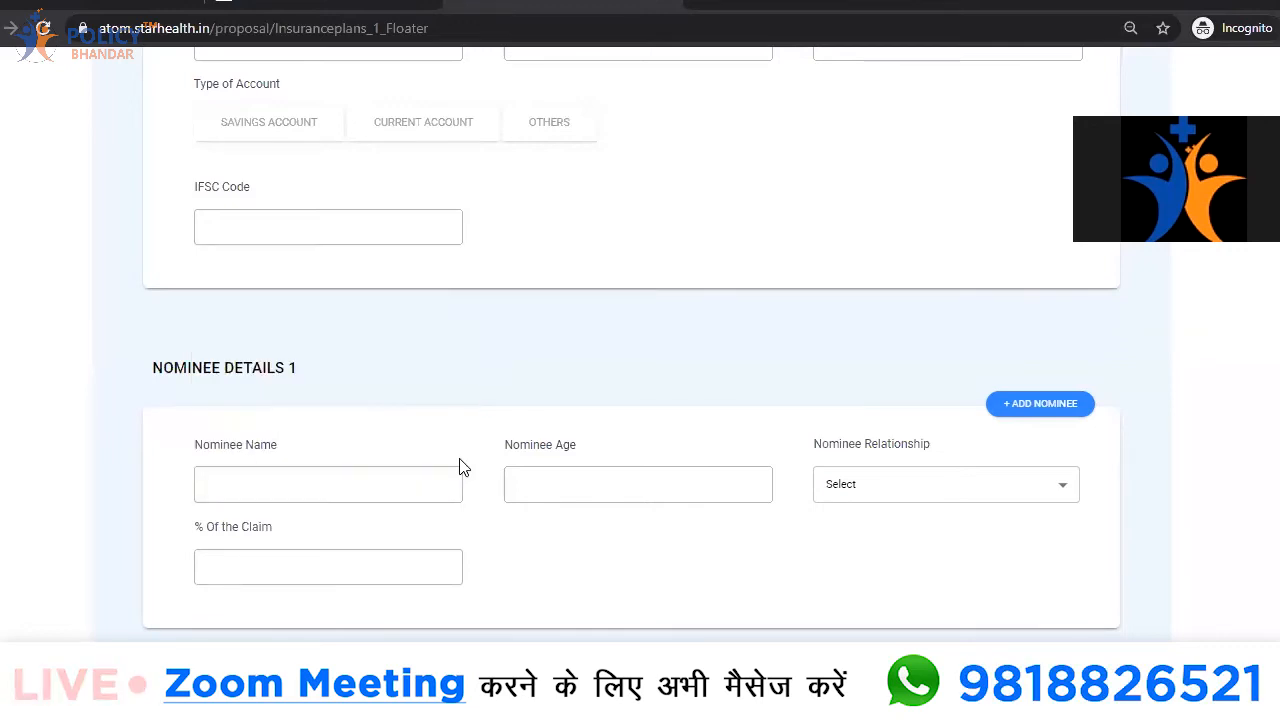
{"action": "left_click", "coordinate": [267, 474]}
{"action": "type", "text": "ni"}
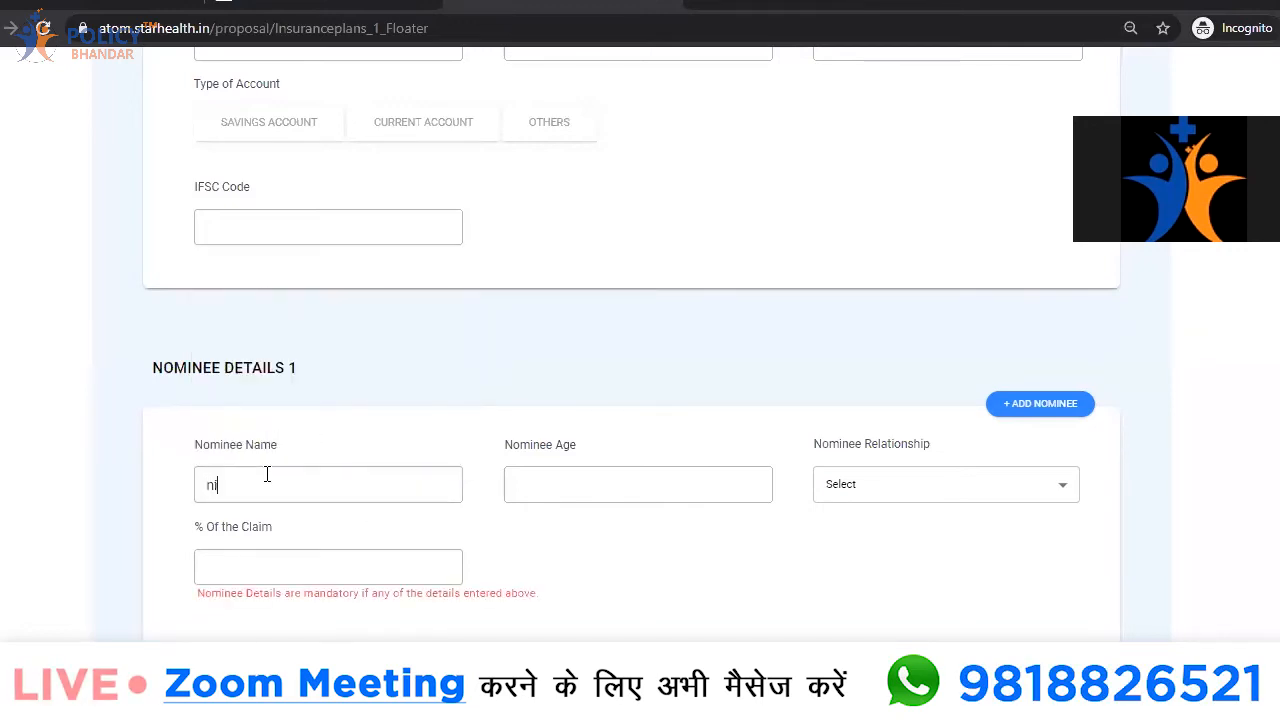
{"action": "key", "text": "BackSpace"}
{"action": "key", "text": "BackSpace"}
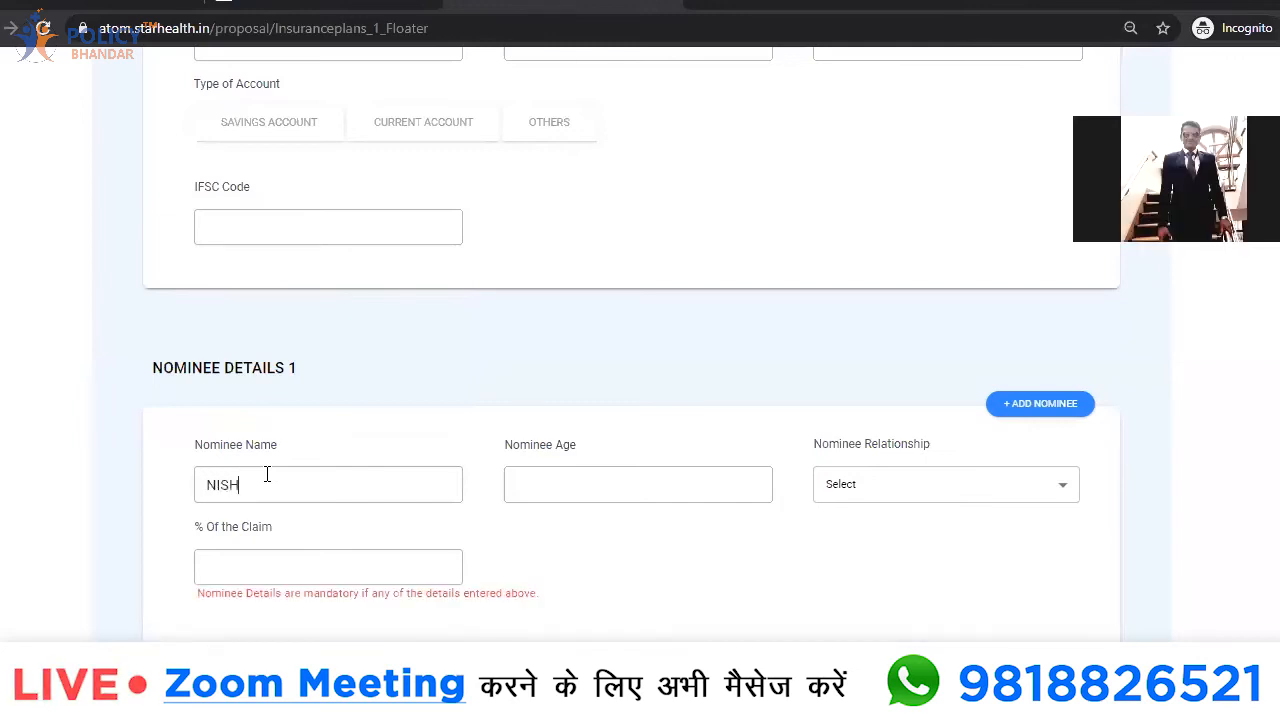
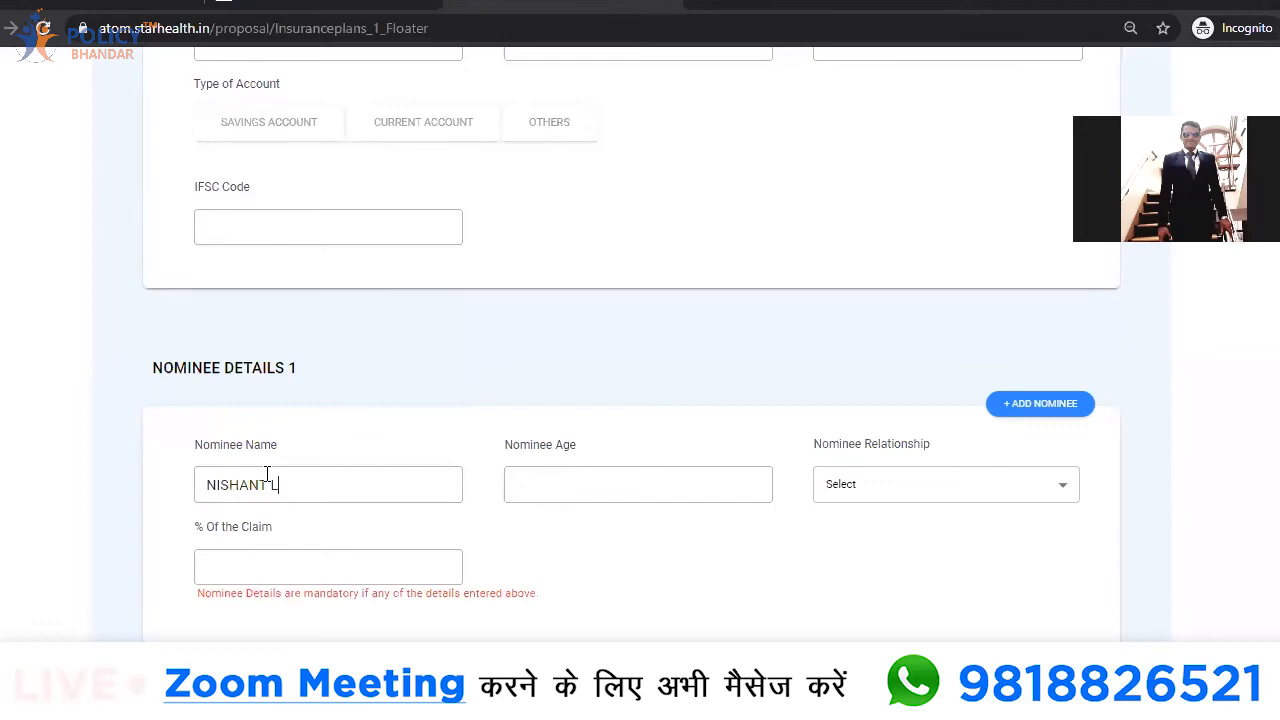
{"action": "key", "text": "Tab"}
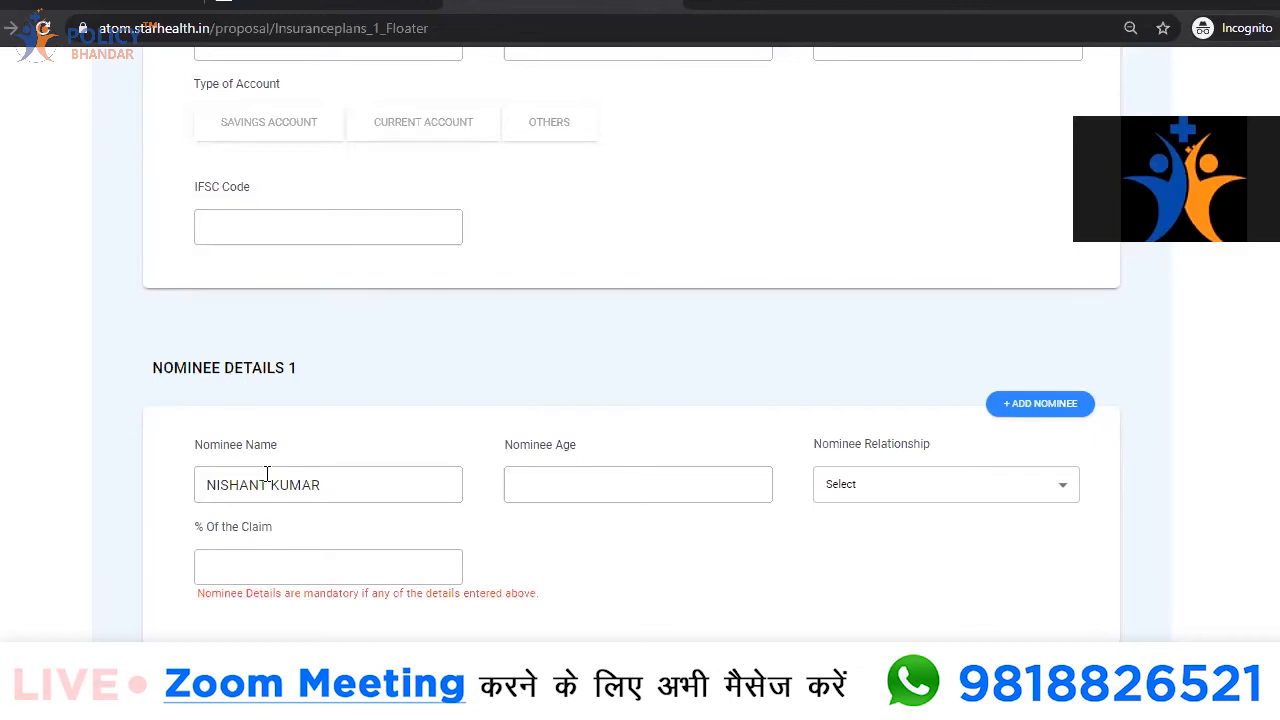
Set the nominee's age to 35, relationship to Spouse and claim share to 100%, and continue to the insured details
{"action": "type", "text": "35"}
{"action": "key", "text": "Tab"}
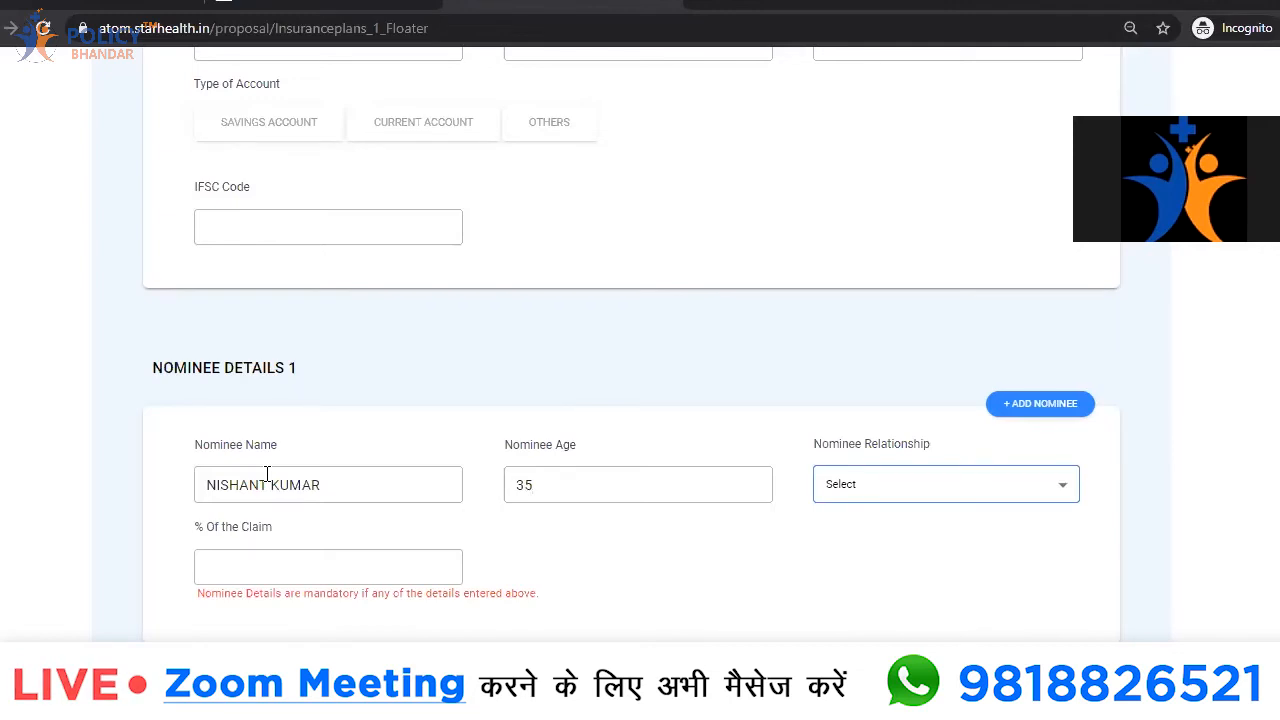
{"action": "left_click", "coordinate": [903, 487]}
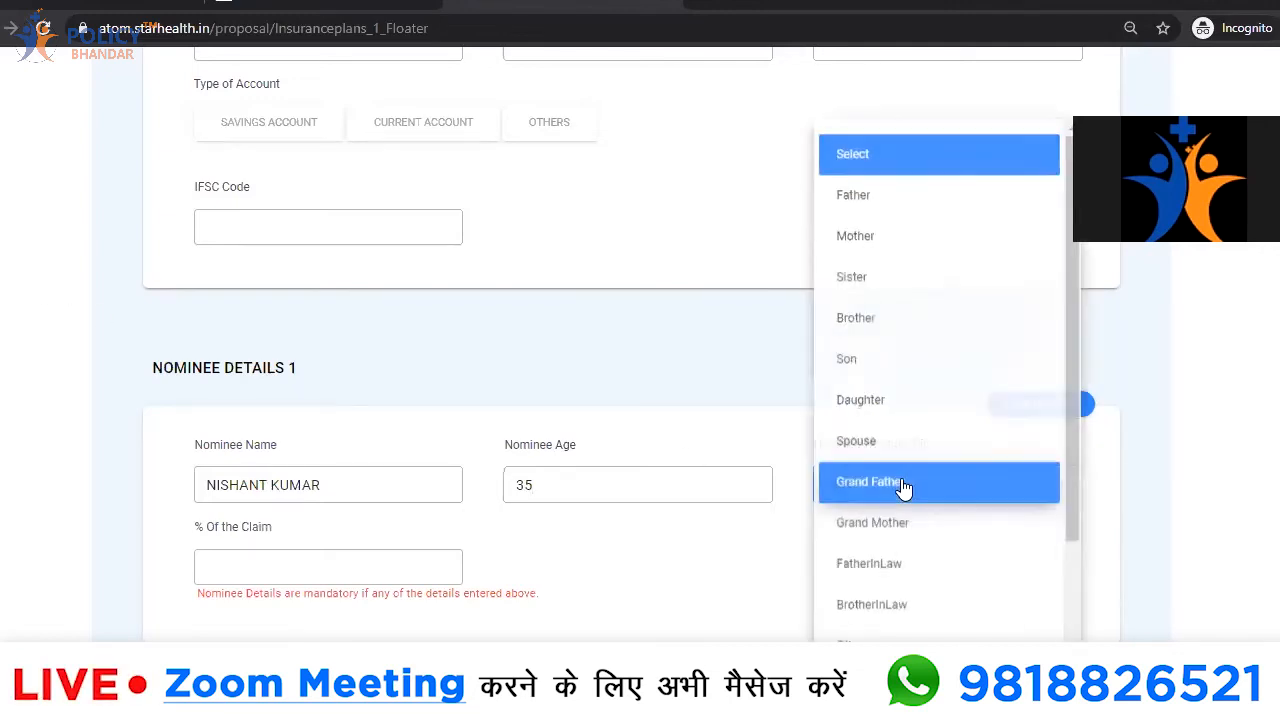
{"action": "left_click", "coordinate": [884, 447]}
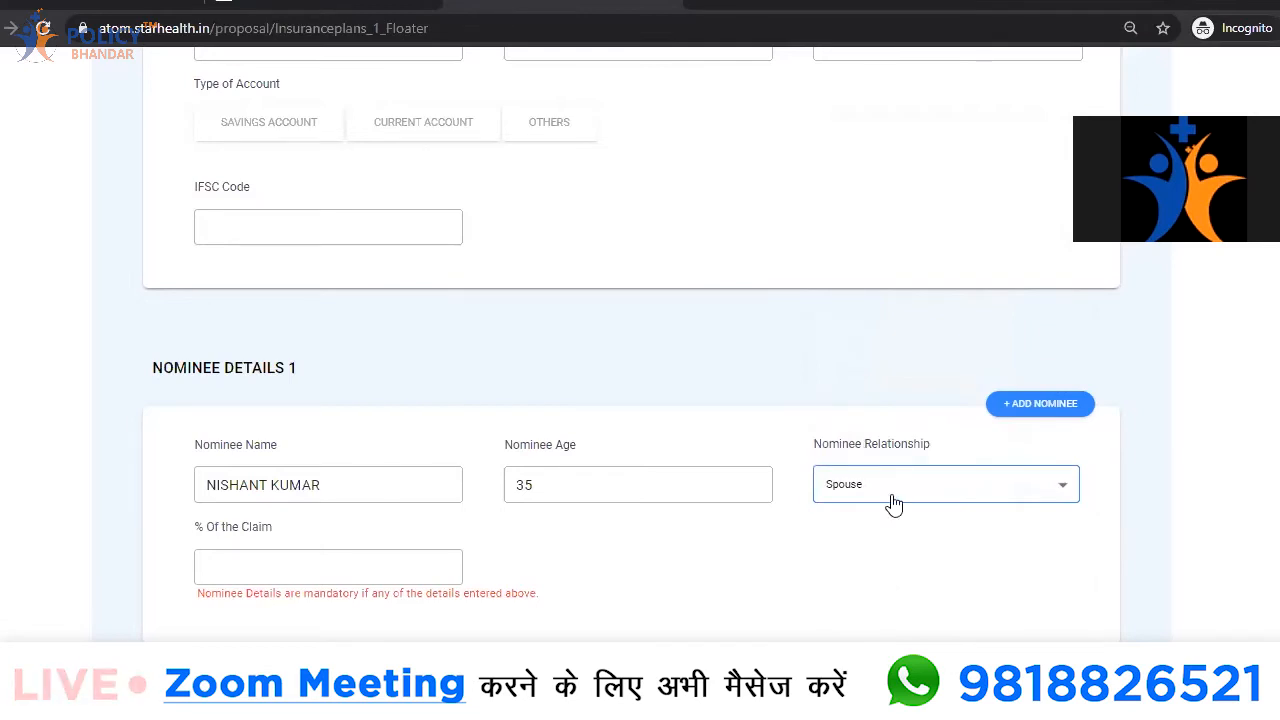
{"action": "left_click", "coordinate": [251, 573]}
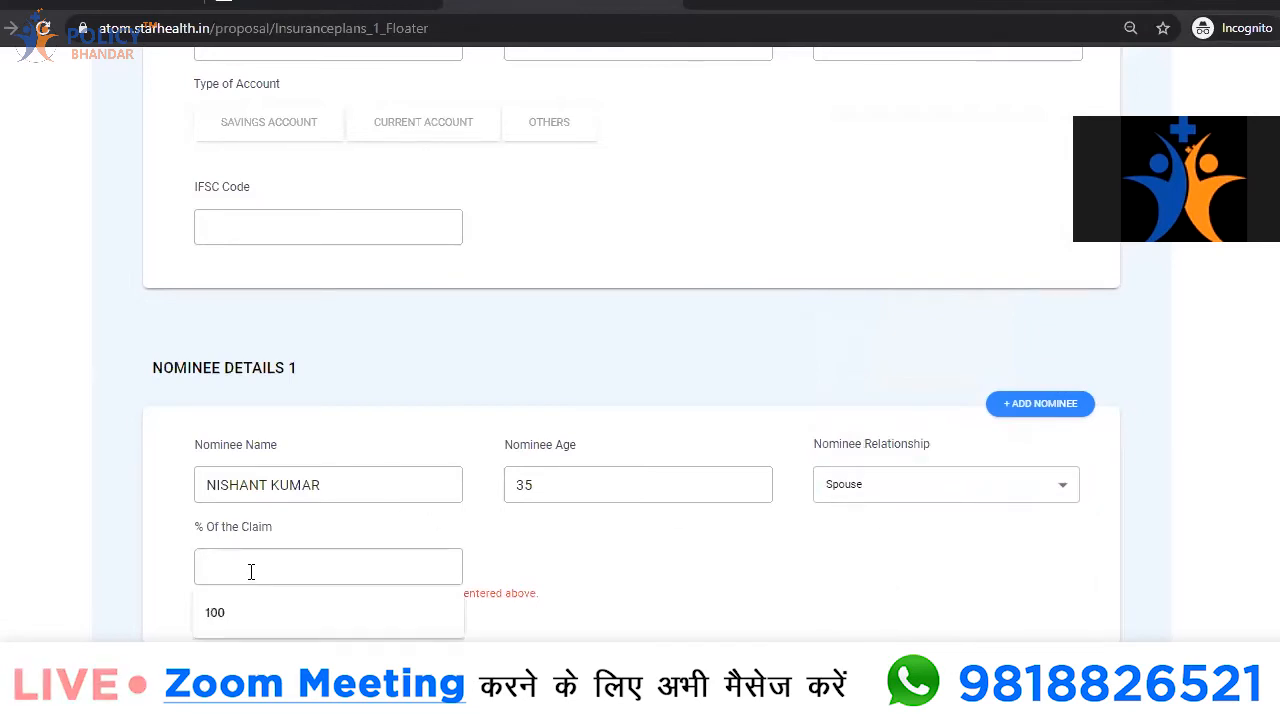
{"action": "left_click", "coordinate": [246, 606]}
{"action": "scroll", "coordinate": [433, 571], "scroll_direction": "down", "scroll_amount": 1}
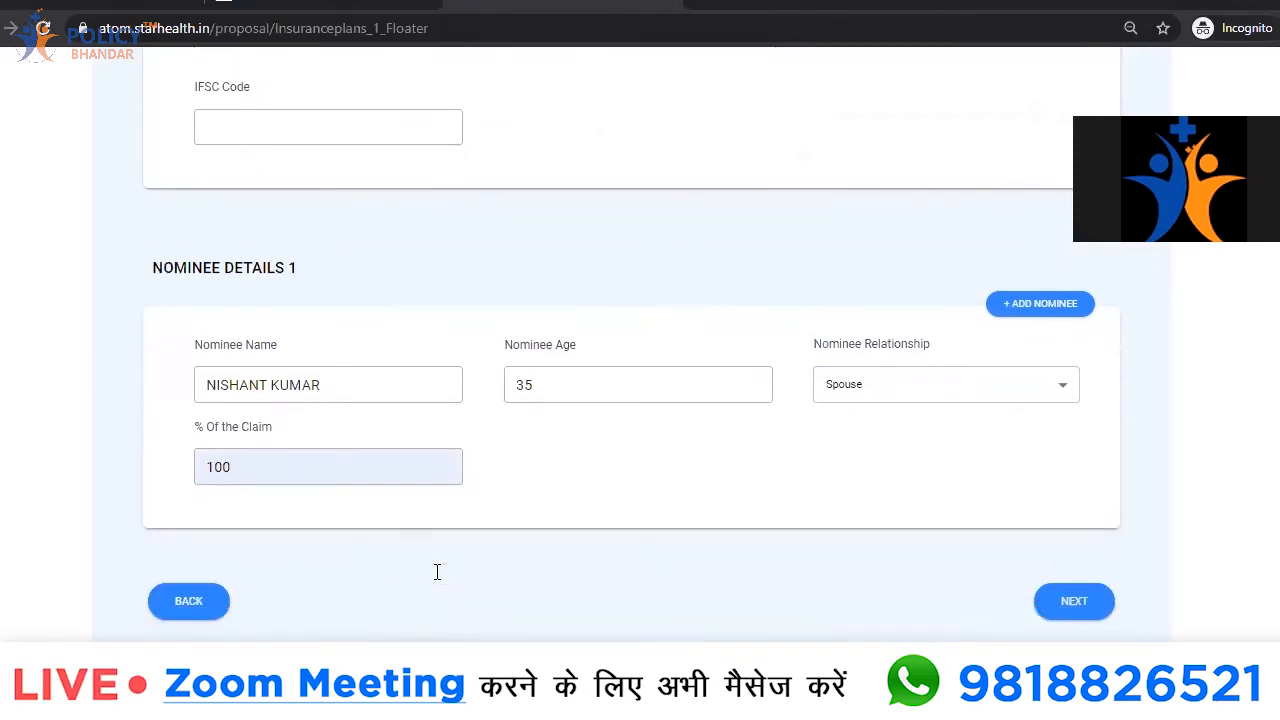
{"action": "left_click", "coordinate": [1074, 603]}
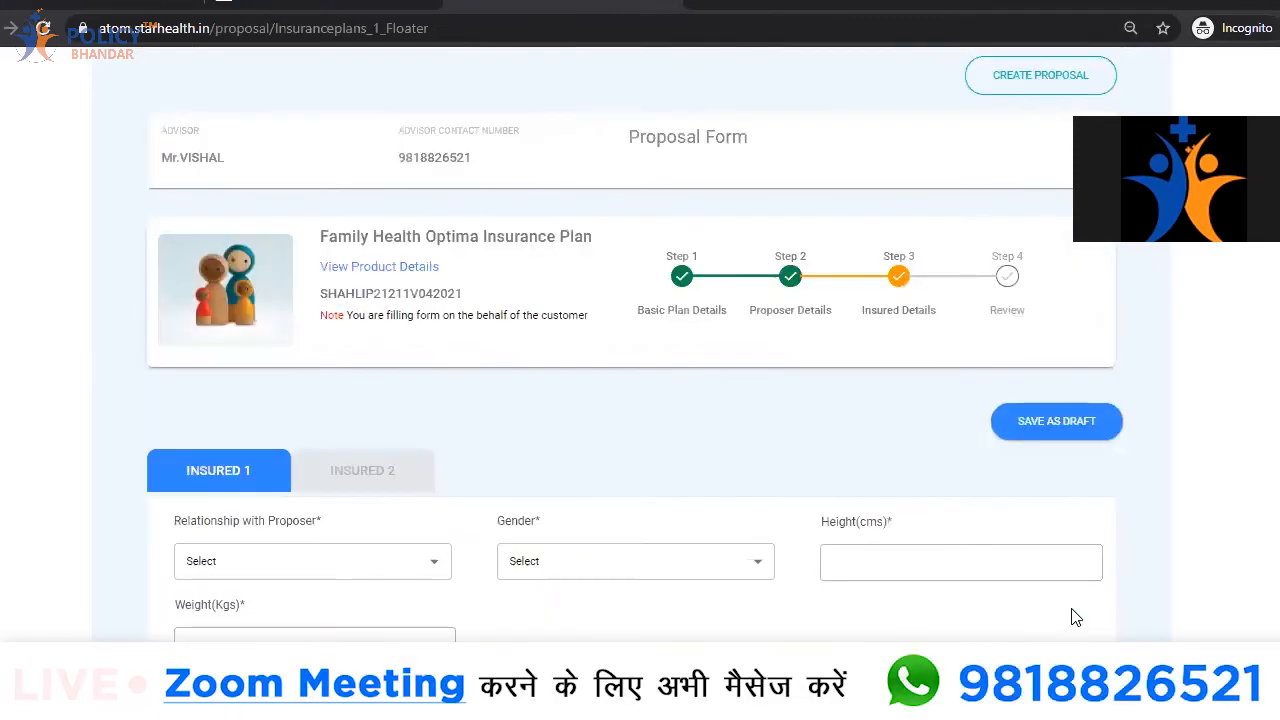
Set Insured 1's relationship with the proposer to SELF and gender to Female
{"action": "scroll", "coordinate": [1074, 617], "scroll_direction": "down", "scroll_amount": 1}
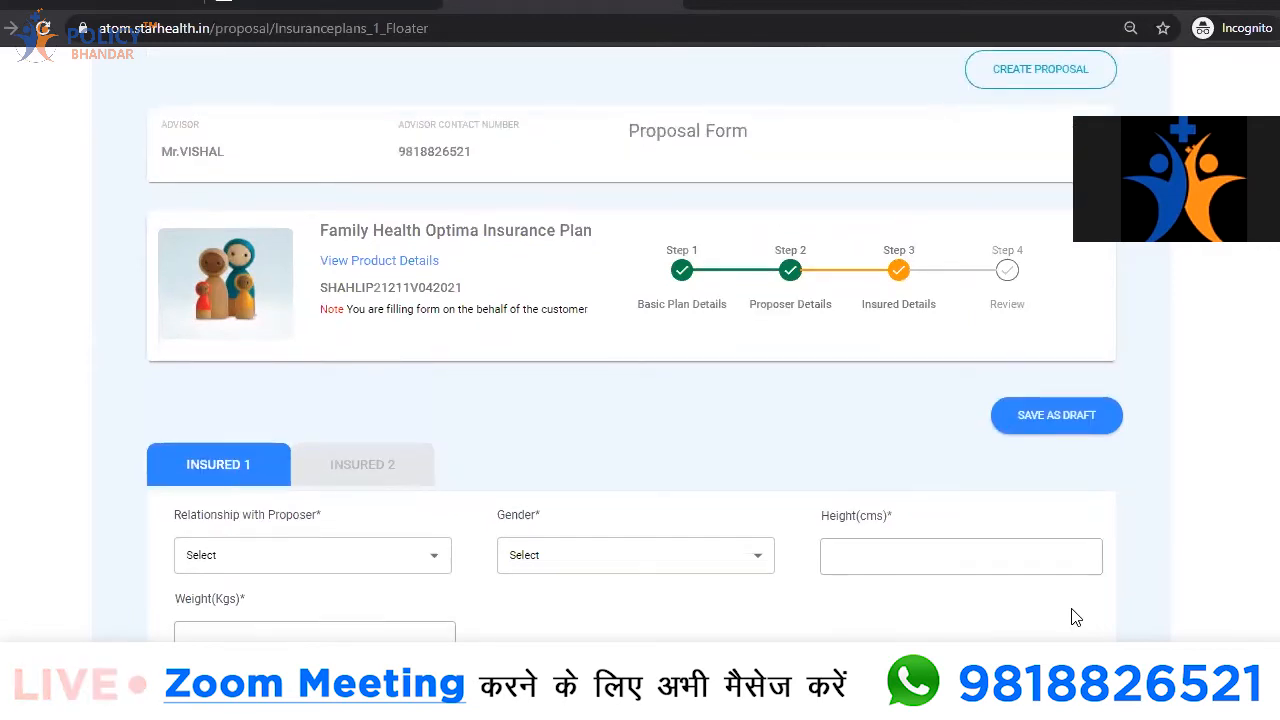
{"action": "scroll", "coordinate": [1074, 617], "scroll_direction": "down", "scroll_amount": 2}
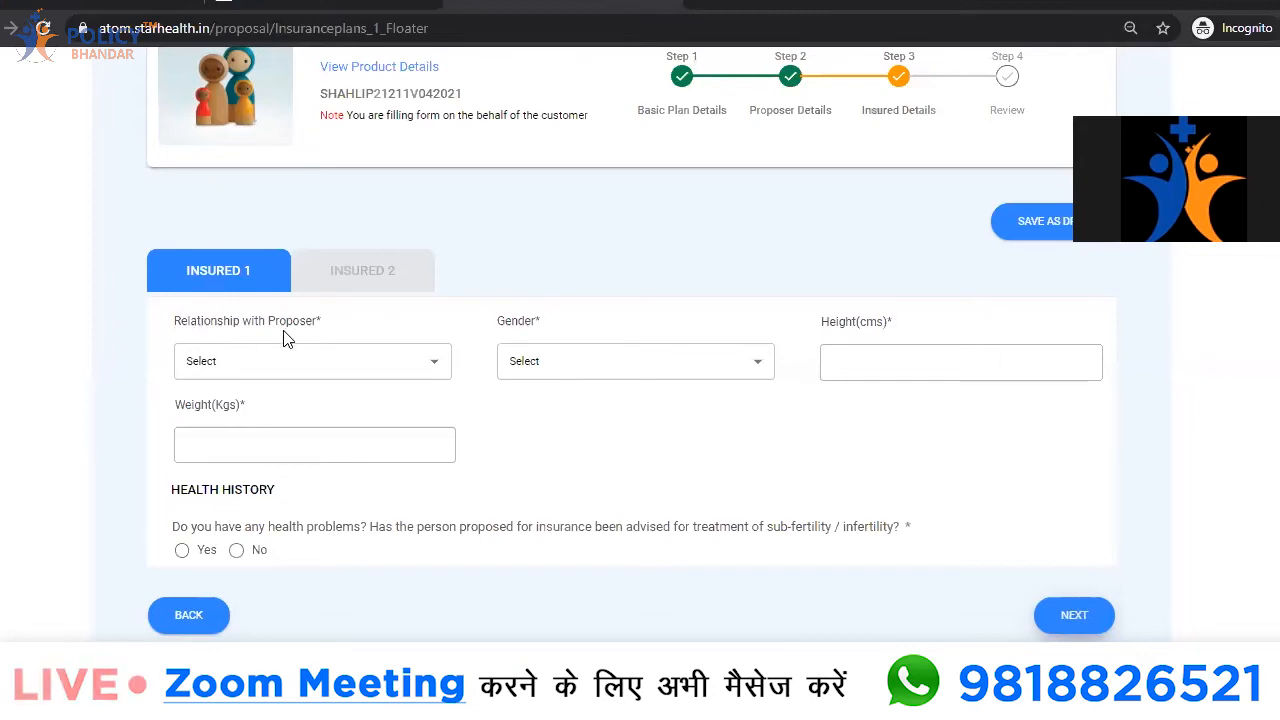
{"action": "left_click", "coordinate": [241, 369]}
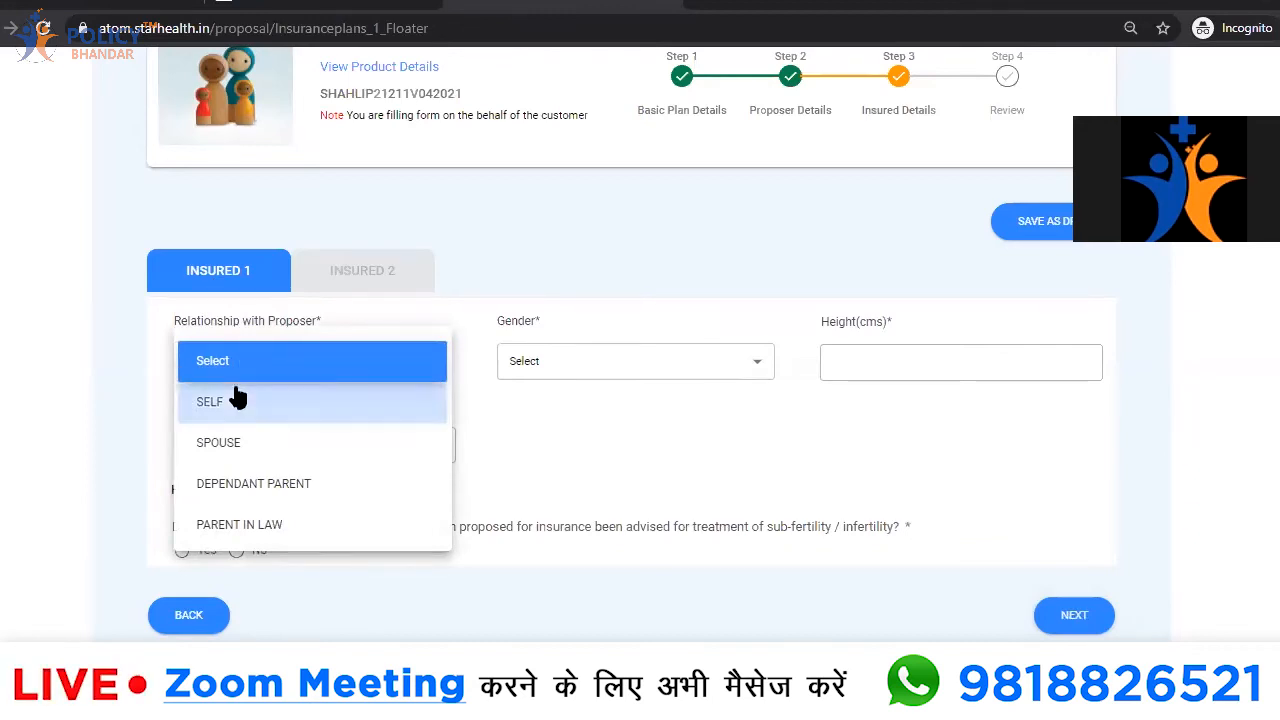
{"action": "left_click", "coordinate": [239, 401]}
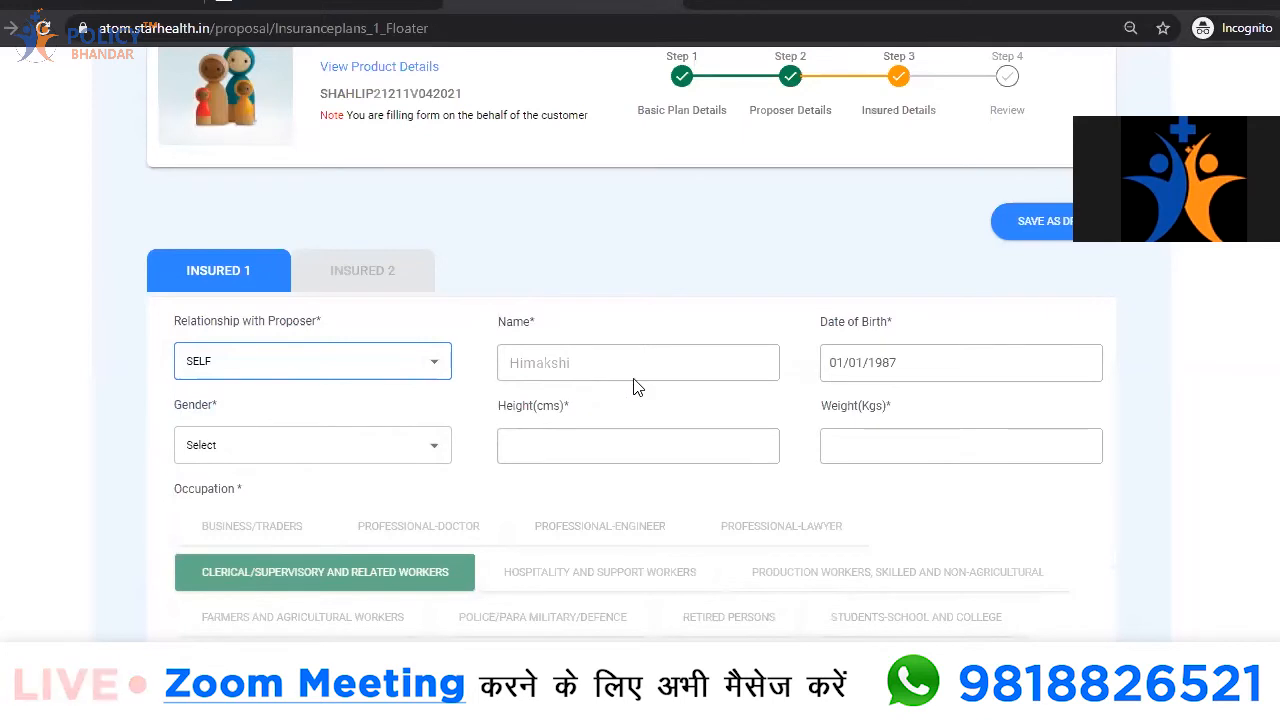
{"action": "left_click", "coordinate": [243, 449]}
{"action": "left_click", "coordinate": [248, 530]}
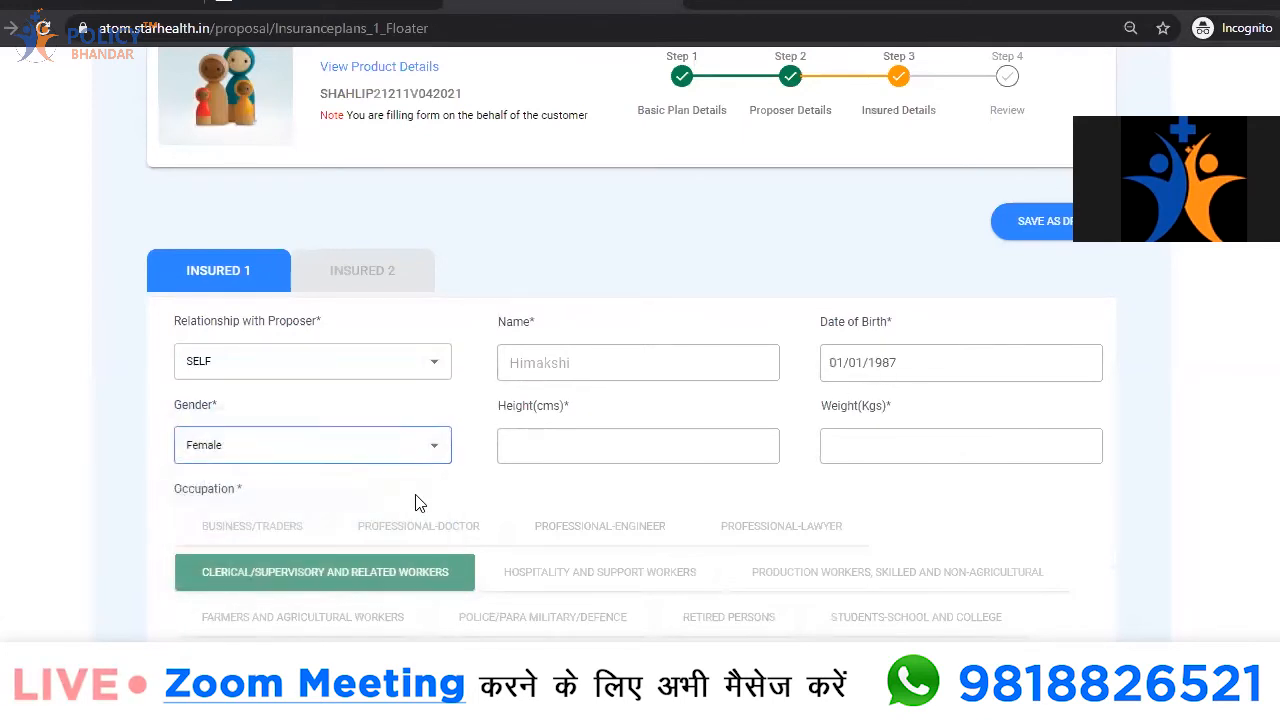
Set Insured 1's height to 165 cm and weight to 65 kg
{"action": "left_click", "coordinate": [520, 444]}
{"action": "left_click", "coordinate": [529, 530]}
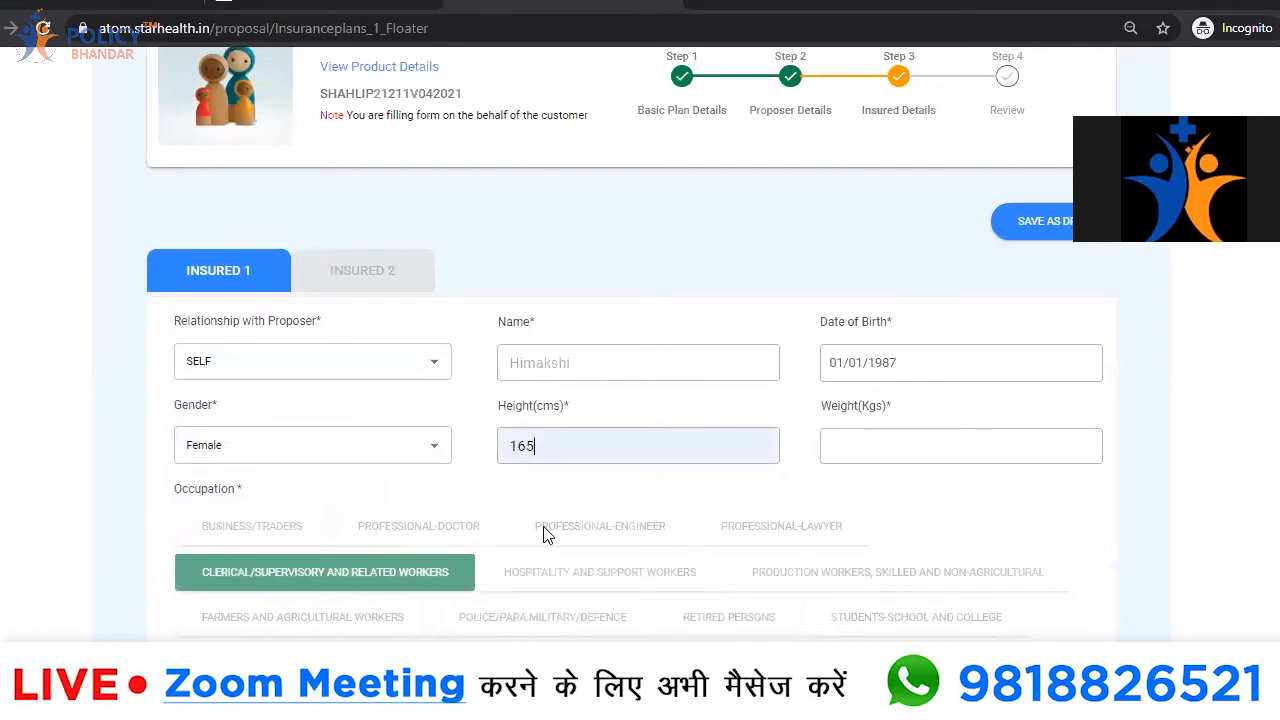
{"action": "left_click", "coordinate": [919, 440]}
{"action": "type", "text": "65"}
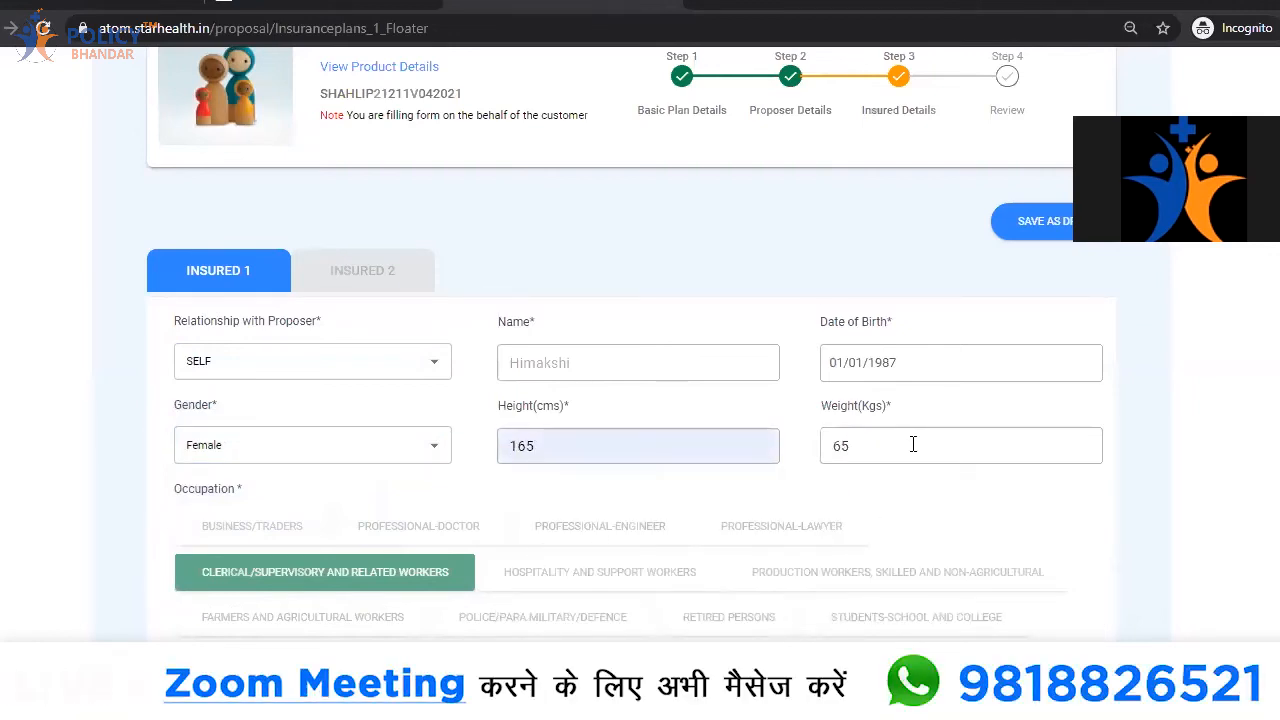
Try answering Yes to Insured 1's health problems question with Any Other Diseases selected
{"action": "scroll", "coordinate": [913, 444], "scroll_direction": "down", "scroll_amount": 2}
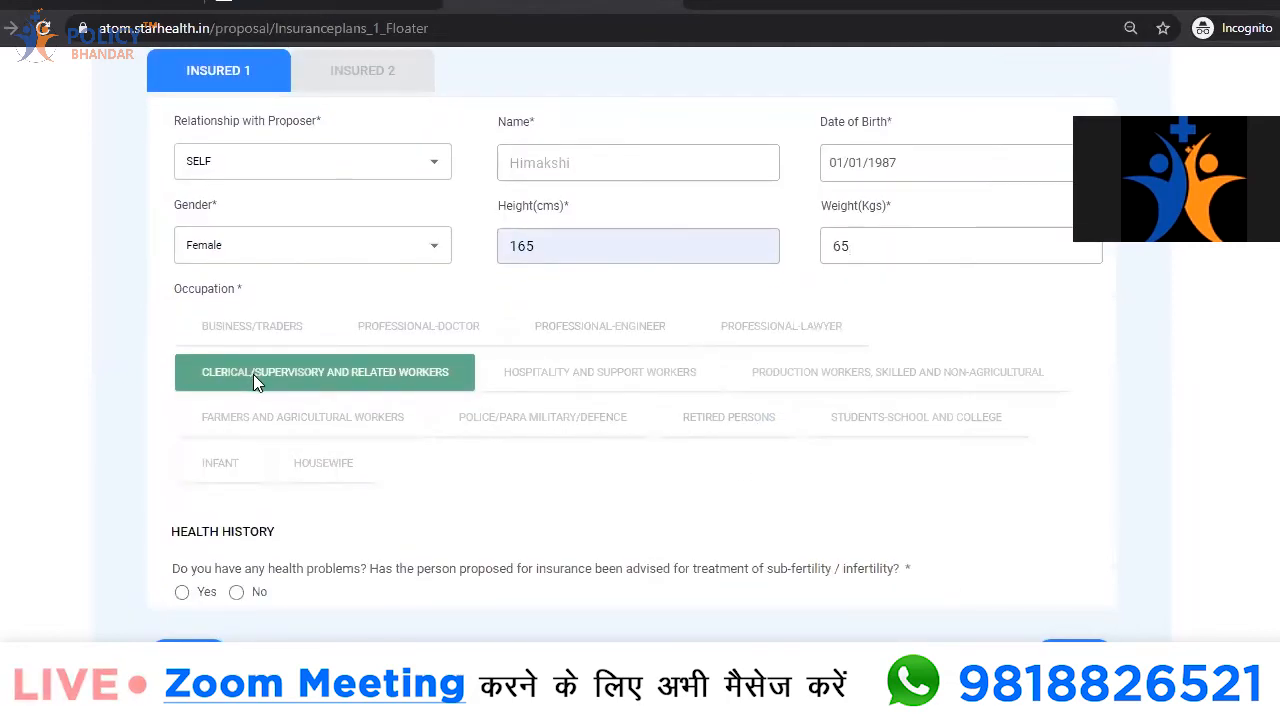
{"action": "left_click", "coordinate": [237, 595]}
{"action": "left_click", "coordinate": [182, 594]}
{"action": "scroll", "coordinate": [417, 600], "scroll_direction": "down", "scroll_amount": 3}
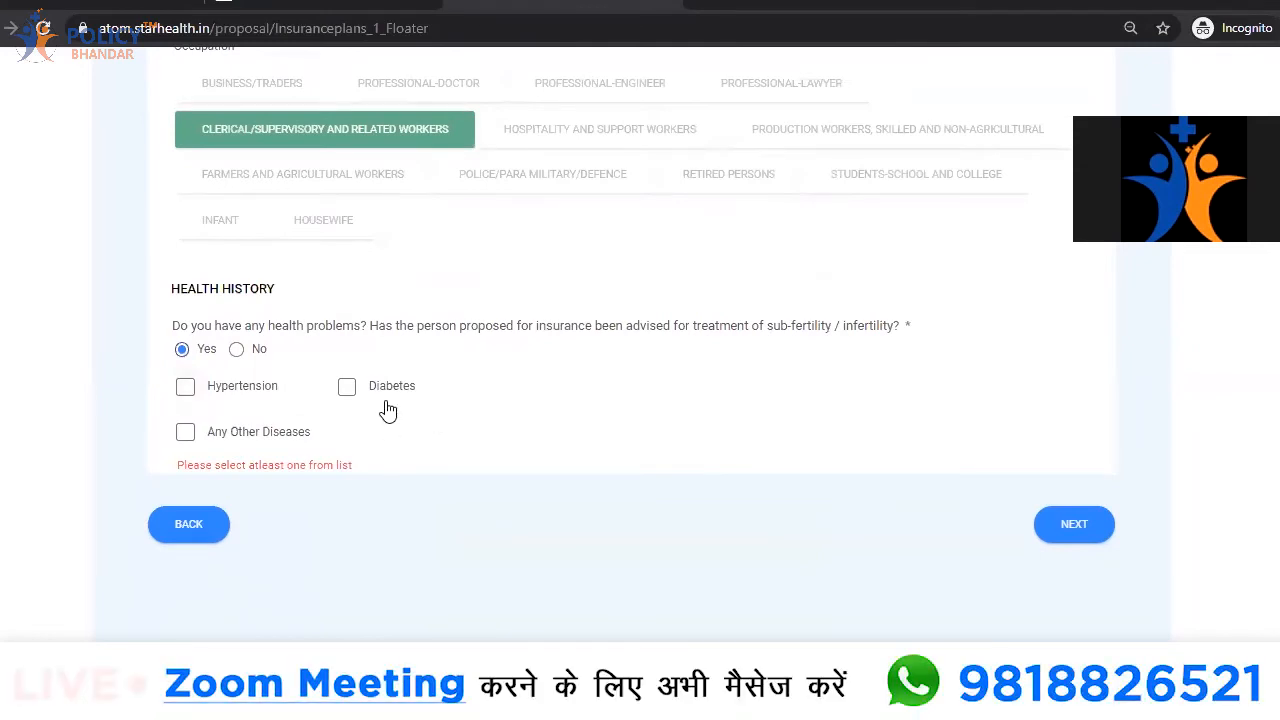
{"action": "left_click", "coordinate": [185, 436]}
{"action": "left_click", "coordinate": [239, 527]}
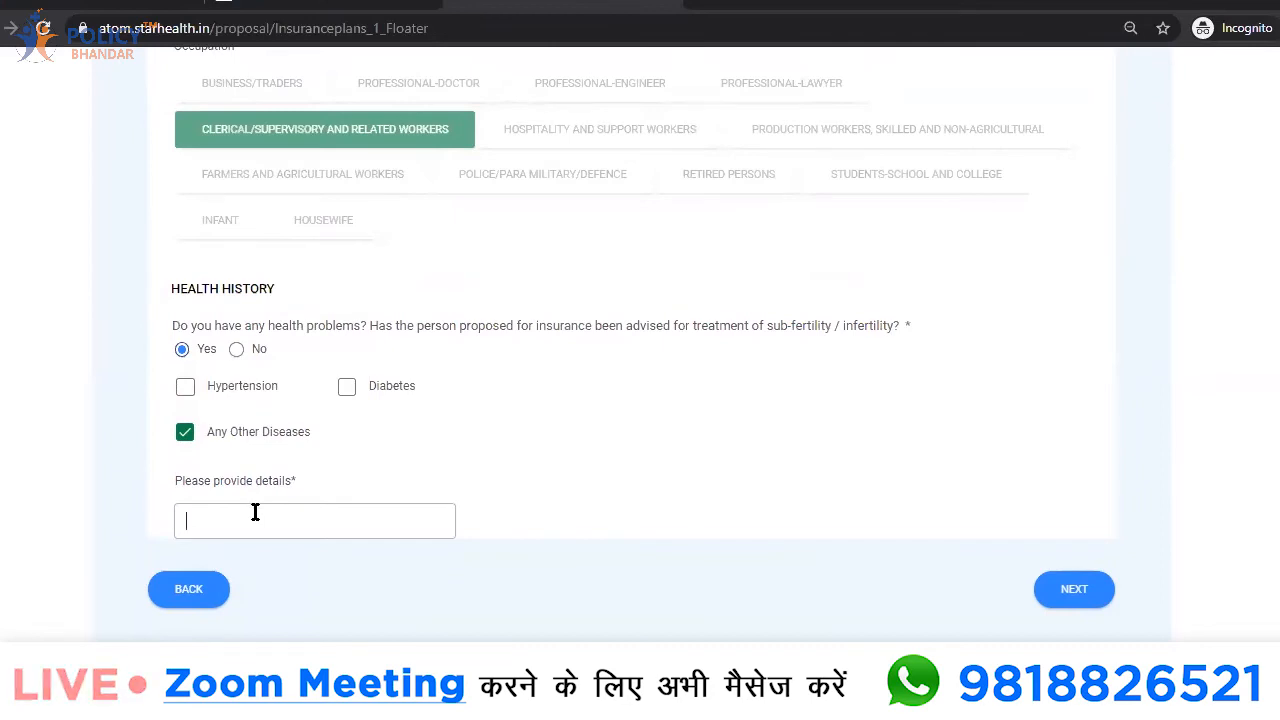
Answer No to Insured 1's health problems question and open the details of Insured 2
{"action": "left_click", "coordinate": [236, 352]}
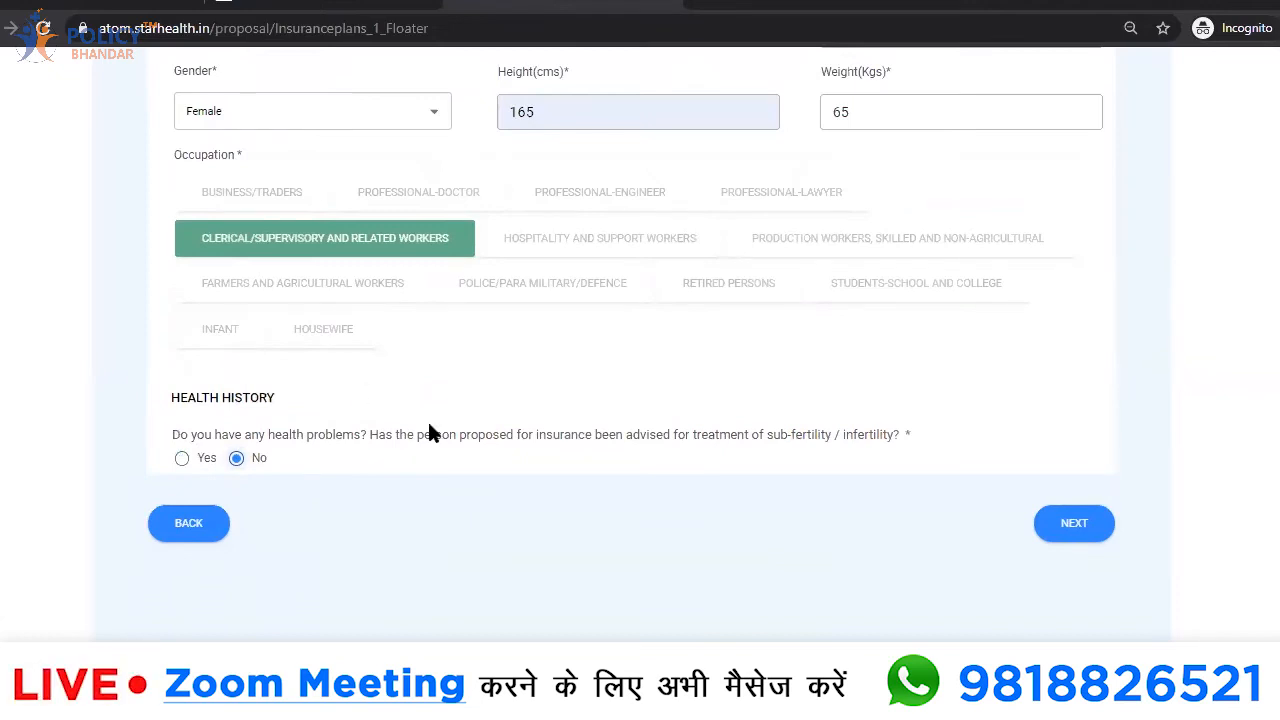
{"action": "scroll", "coordinate": [443, 463], "scroll_direction": "up", "scroll_amount": 4}
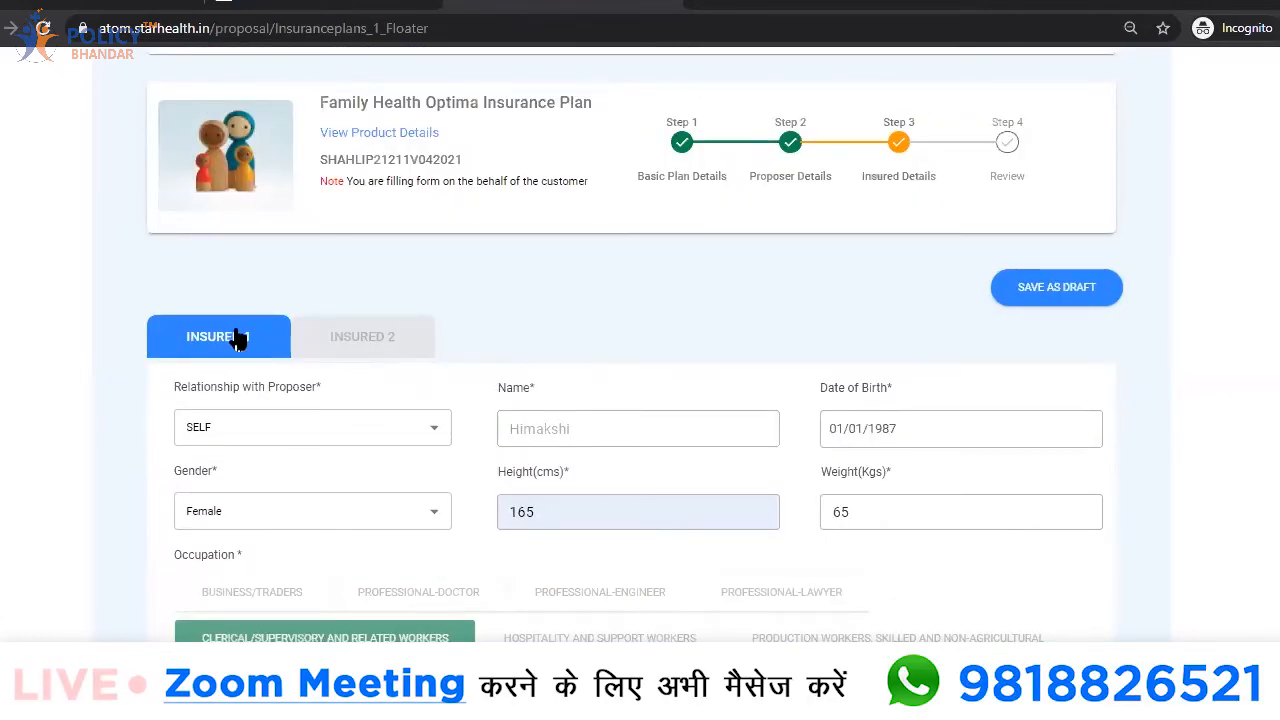
{"action": "left_click", "coordinate": [358, 347]}
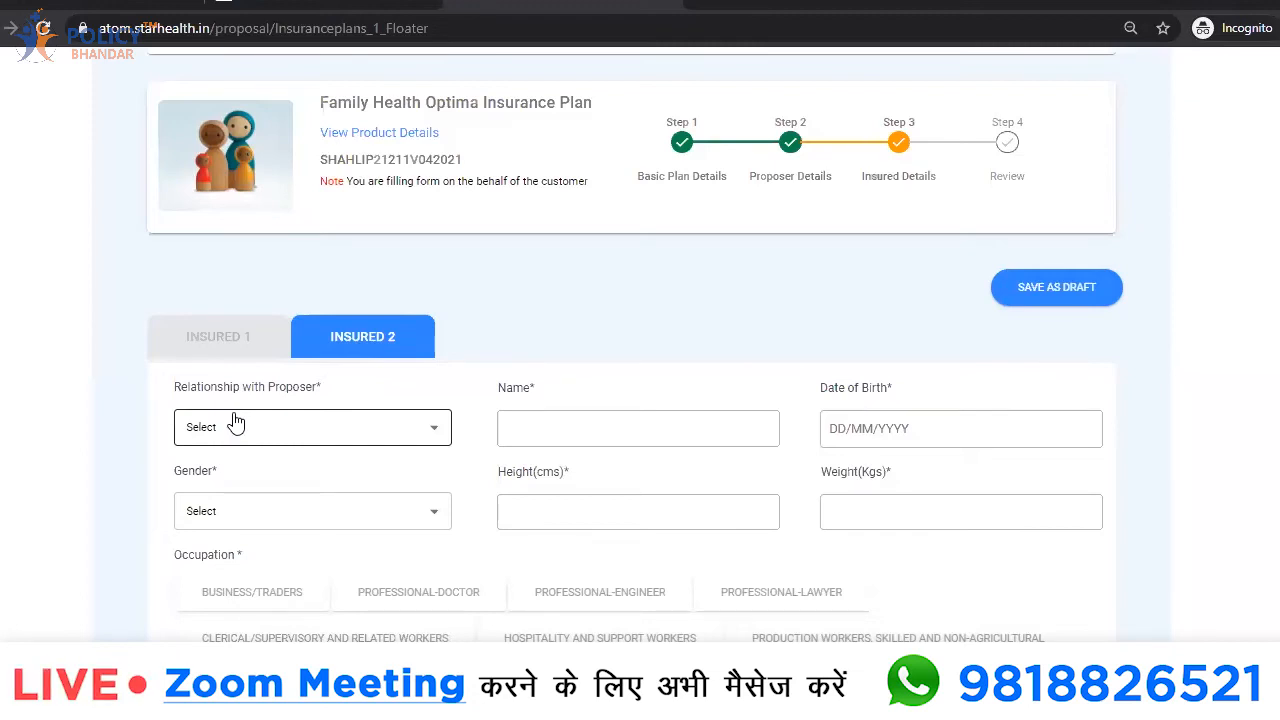
Set Insured 2's relationship with the proposer to SPOUSE
{"action": "left_click", "coordinate": [210, 340]}
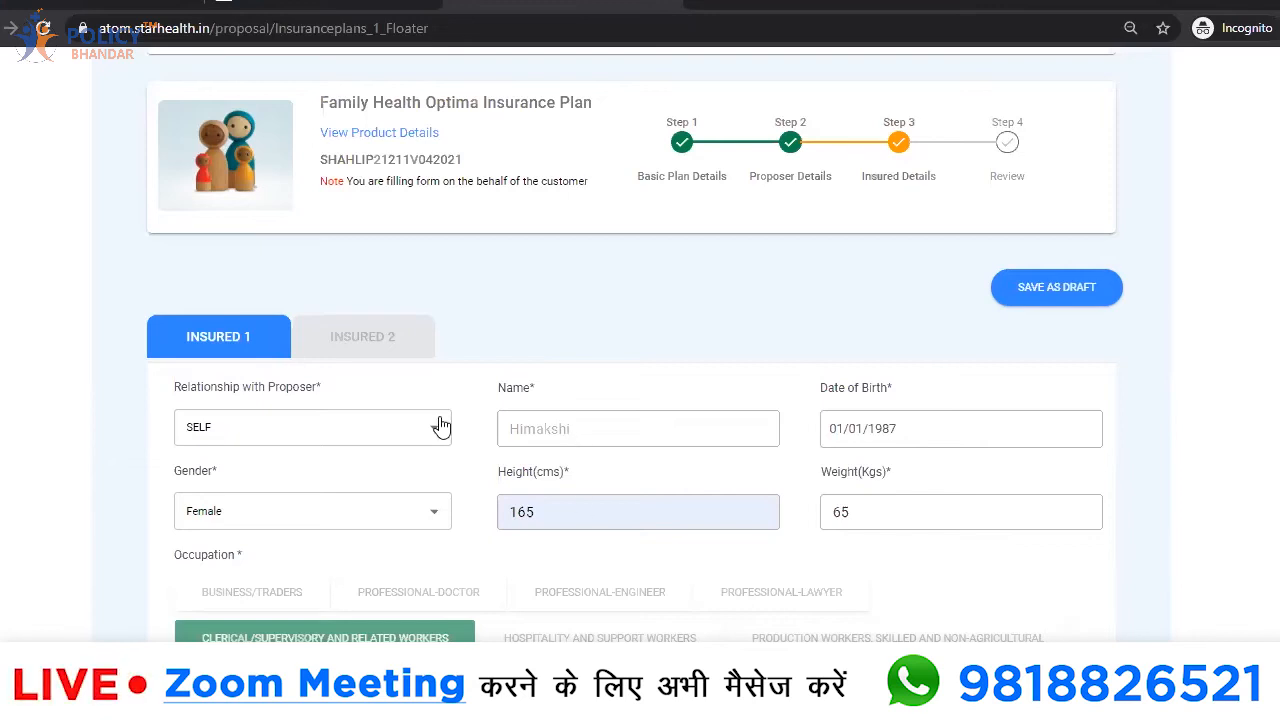
{"action": "left_click", "coordinate": [351, 341]}
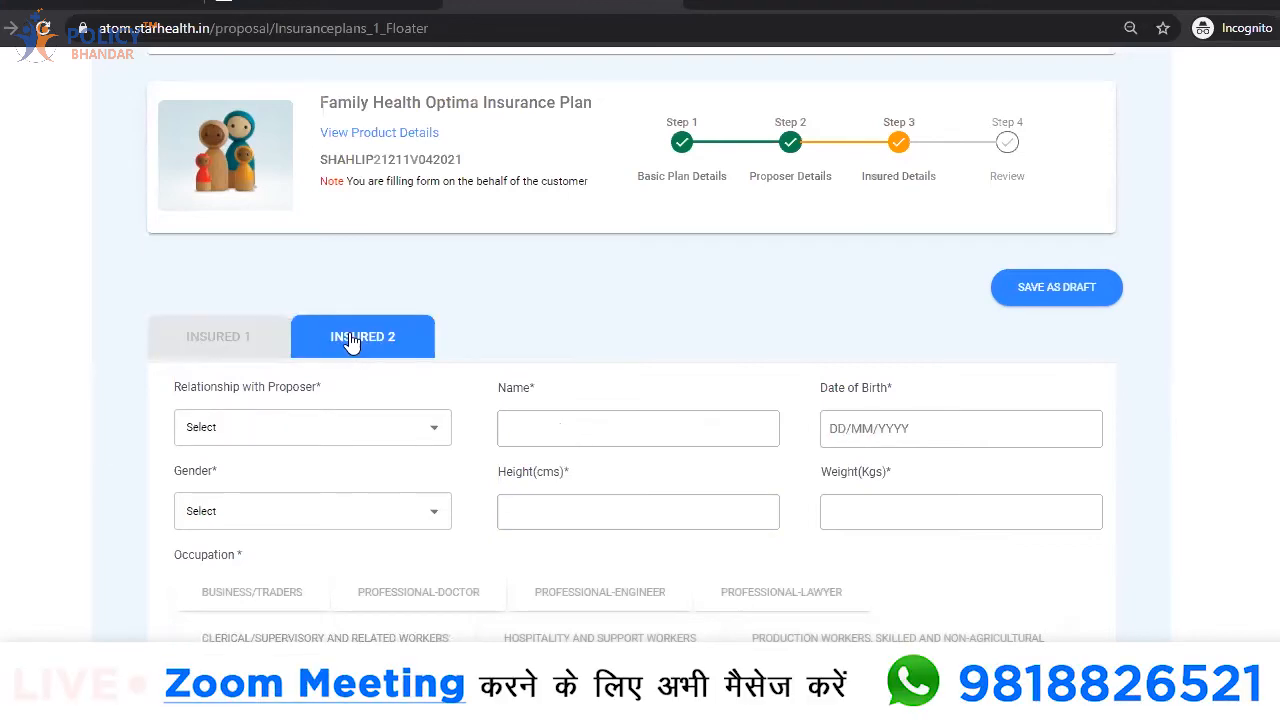
{"action": "left_click", "coordinate": [253, 441]}
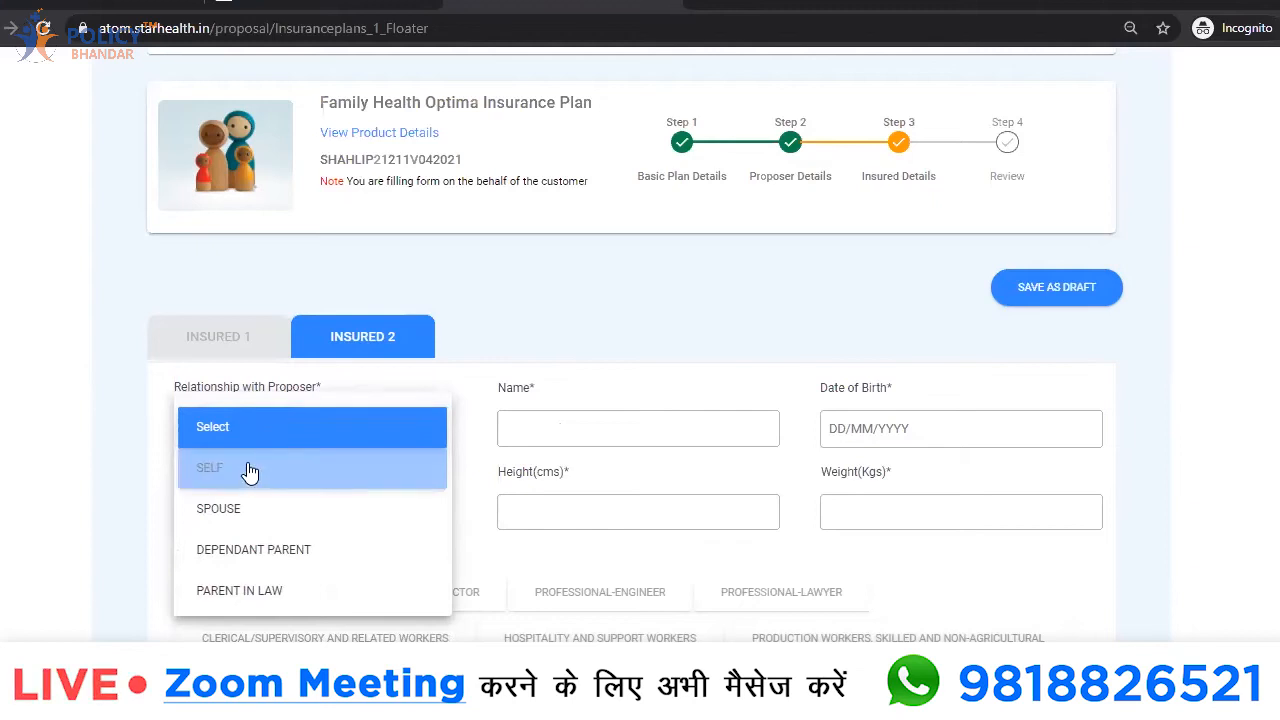
{"action": "left_click", "coordinate": [268, 562]}
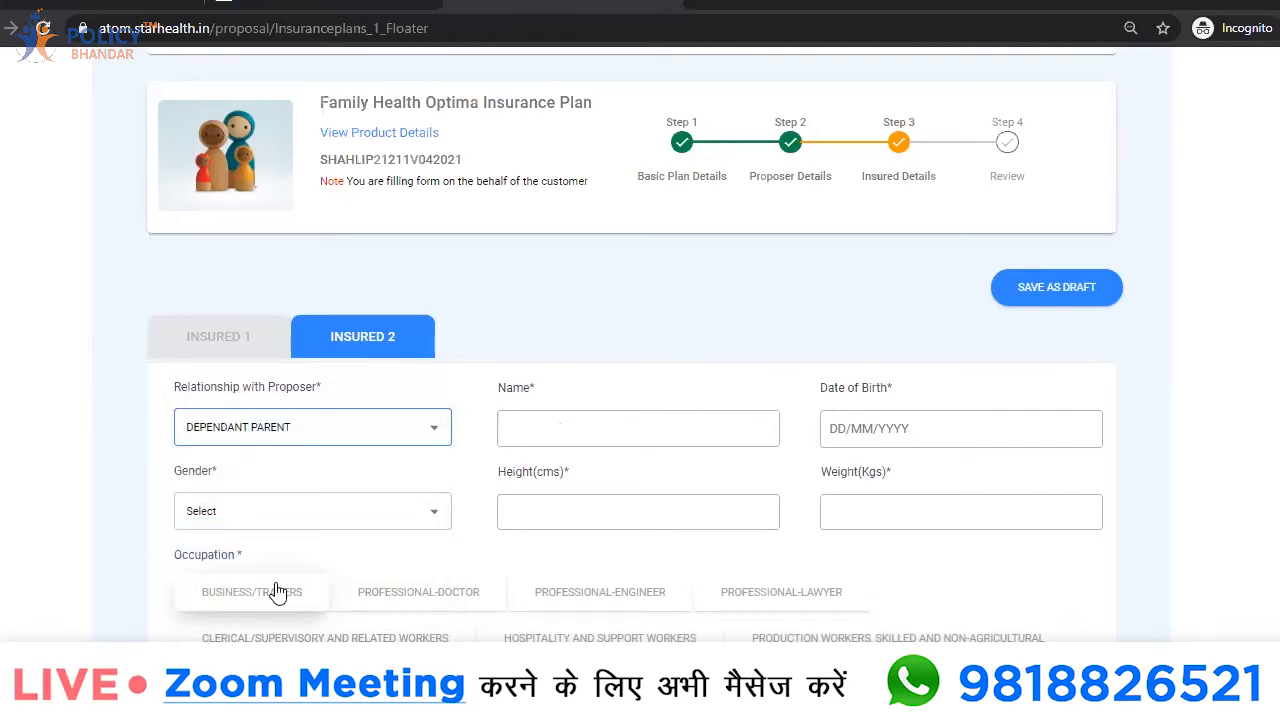
{"action": "left_click", "coordinate": [295, 428]}
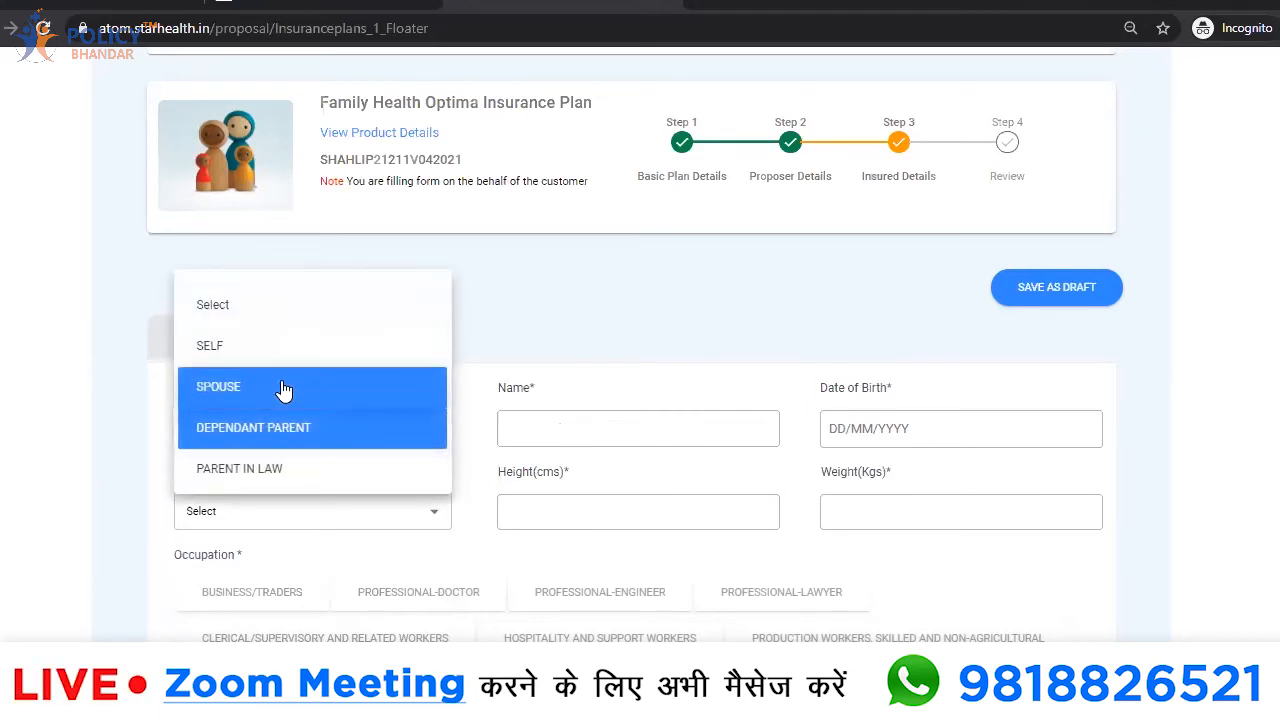
{"action": "left_click", "coordinate": [284, 390]}
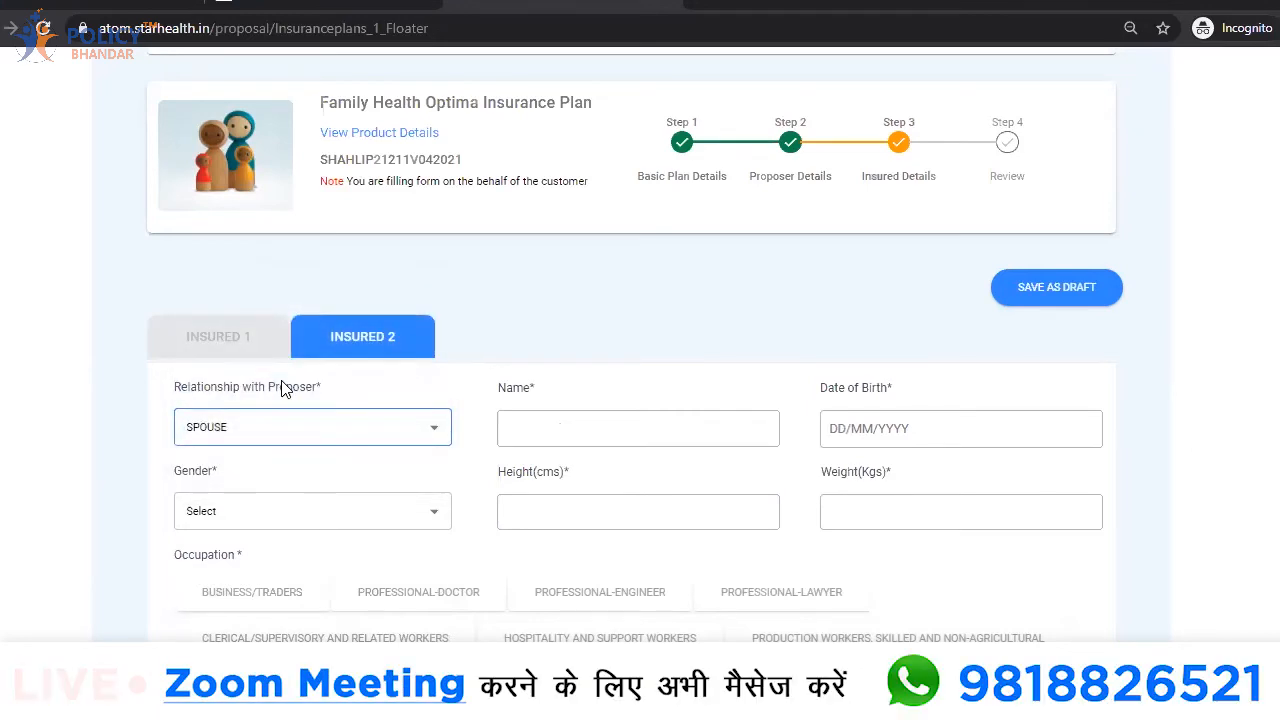
Enter Insured 2's full name and date of birth
{"action": "left_click", "coordinate": [533, 443]}
{"action": "key", "text": "Tab"}
{"action": "type", "text": "09/09/1987"}
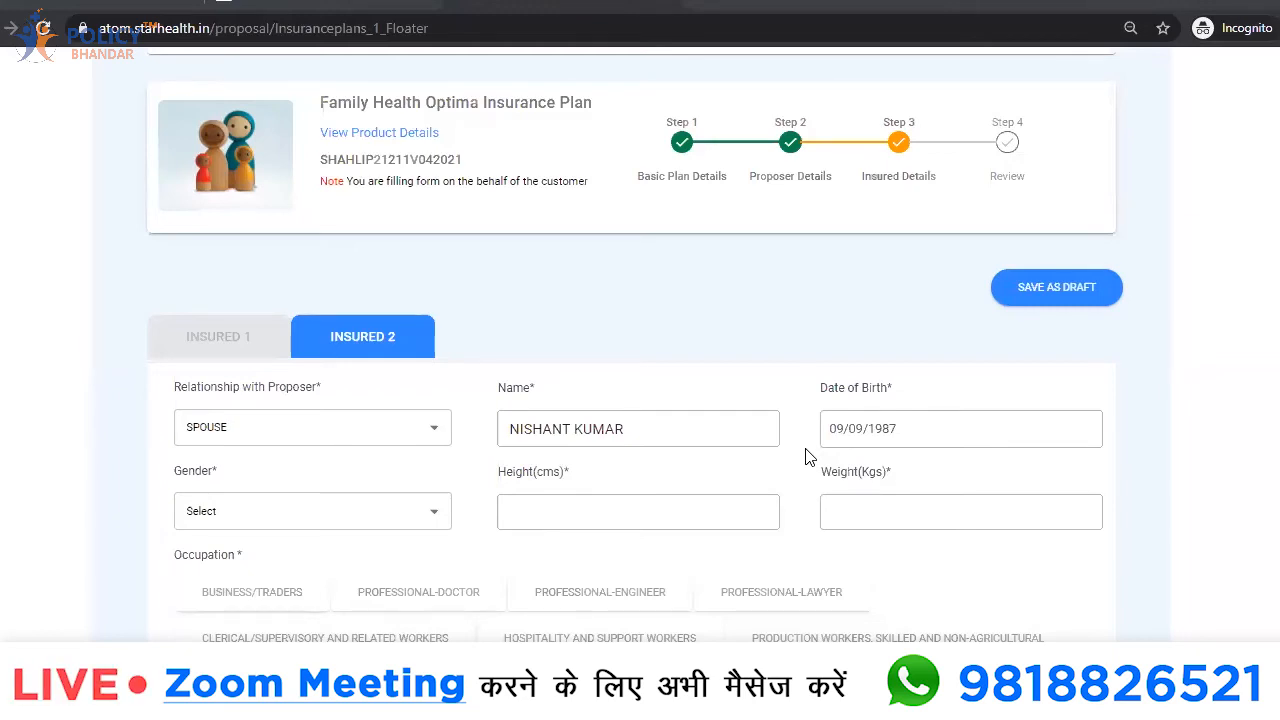
Set Insured 2's gender to Male, height to 167 cm and weight to 67 kg
{"action": "left_click", "coordinate": [266, 529]}
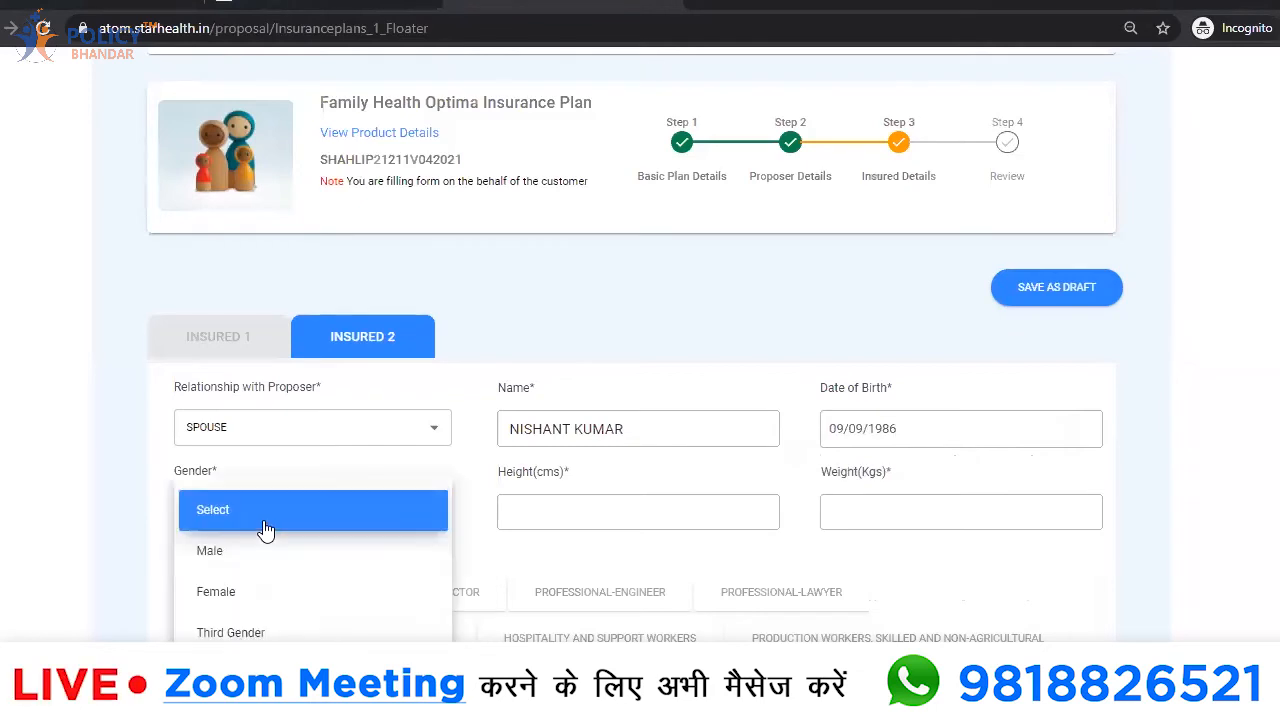
{"action": "left_click", "coordinate": [266, 555]}
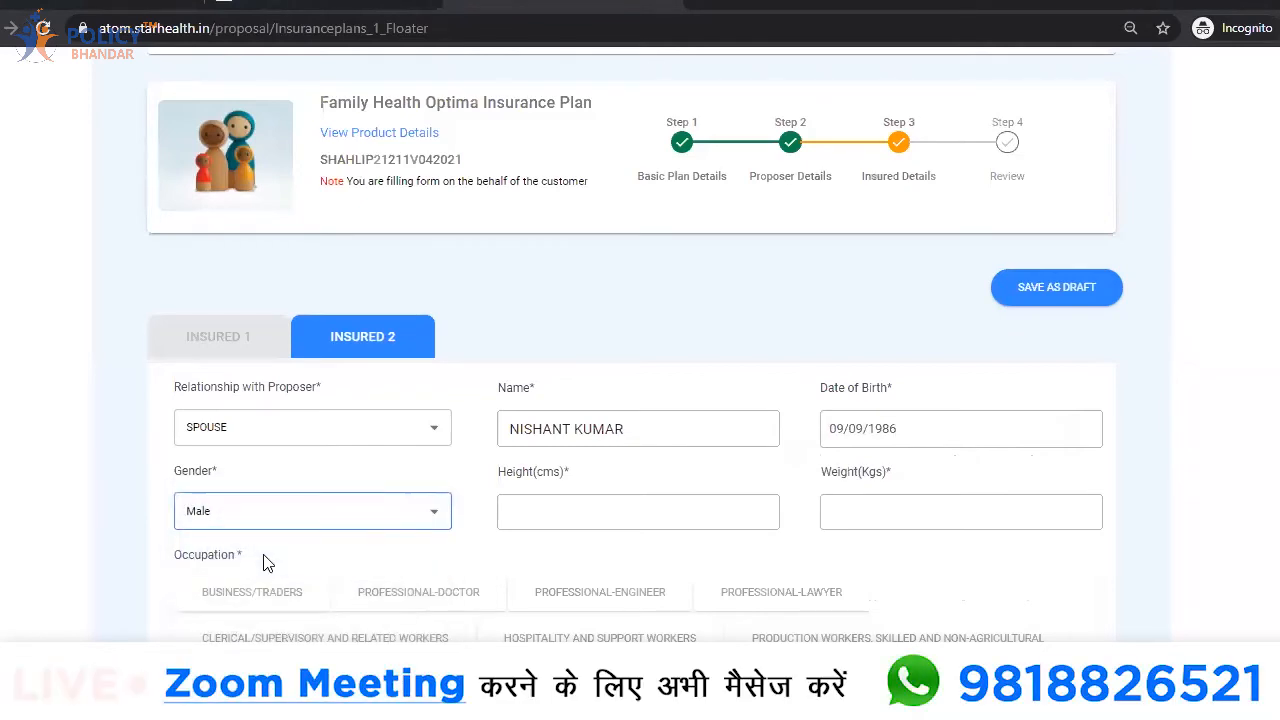
{"action": "left_click", "coordinate": [581, 517]}
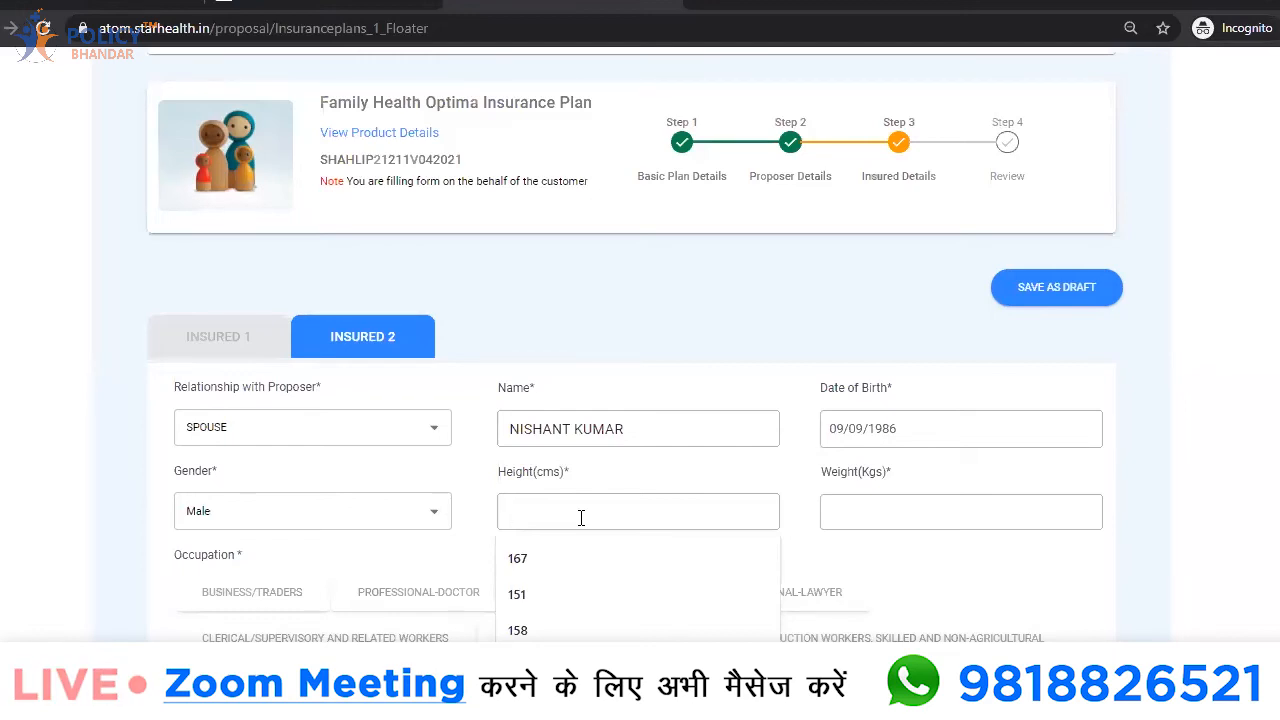
{"action": "left_click", "coordinate": [550, 557]}
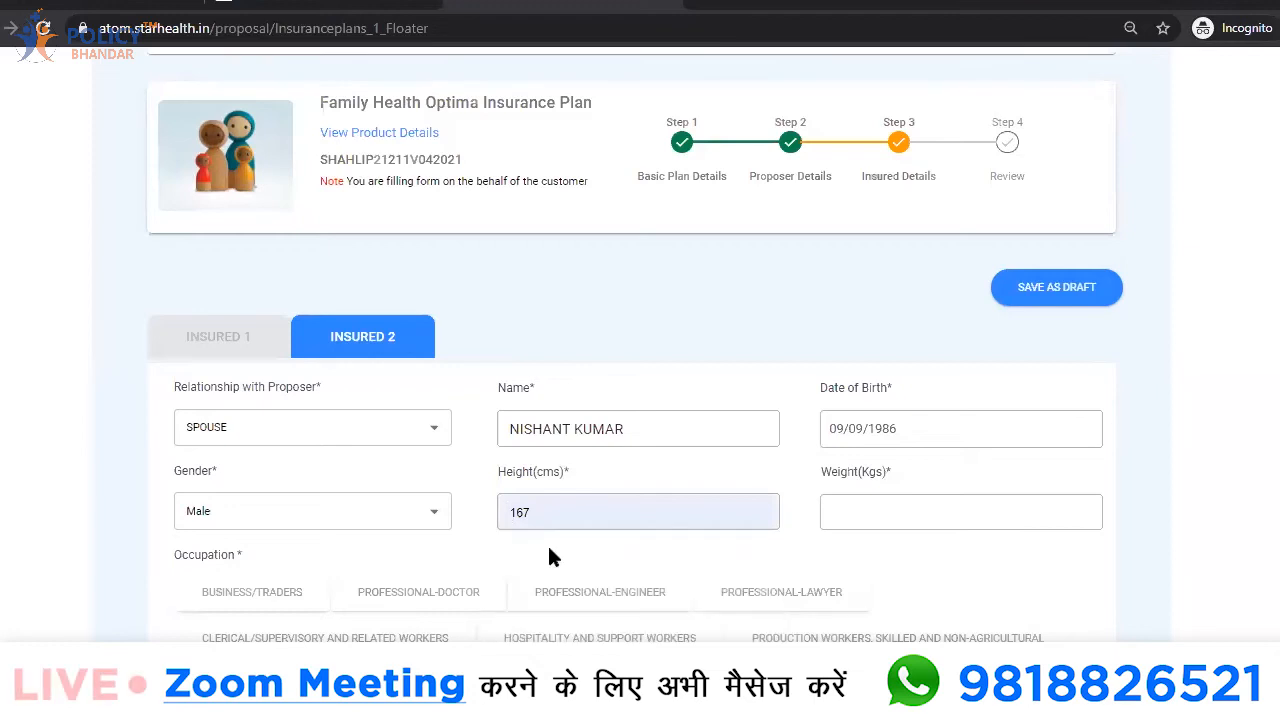
{"action": "left_click", "coordinate": [863, 502]}
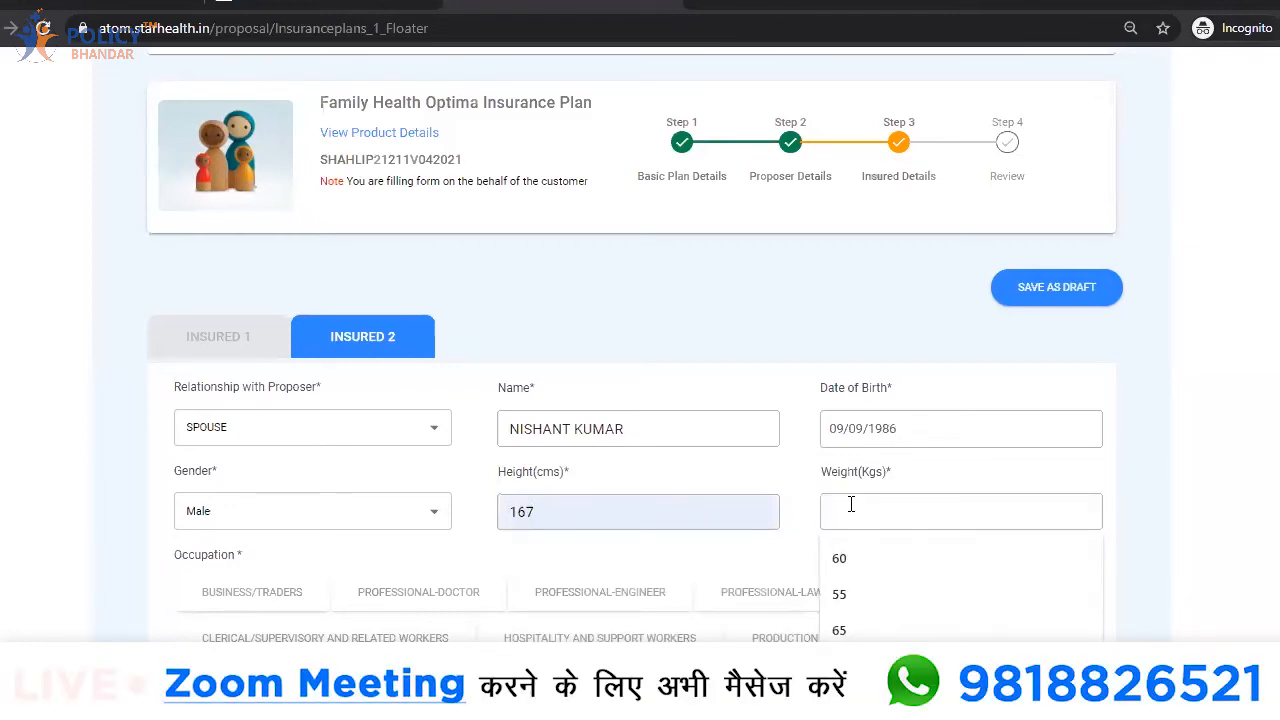
{"action": "type", "text": "67"}
Set Insured 2's occupation to Business/Traders and answer the health problems question to reach the proposal review
{"action": "scroll", "coordinate": [616, 493], "scroll_direction": "down", "scroll_amount": 2}
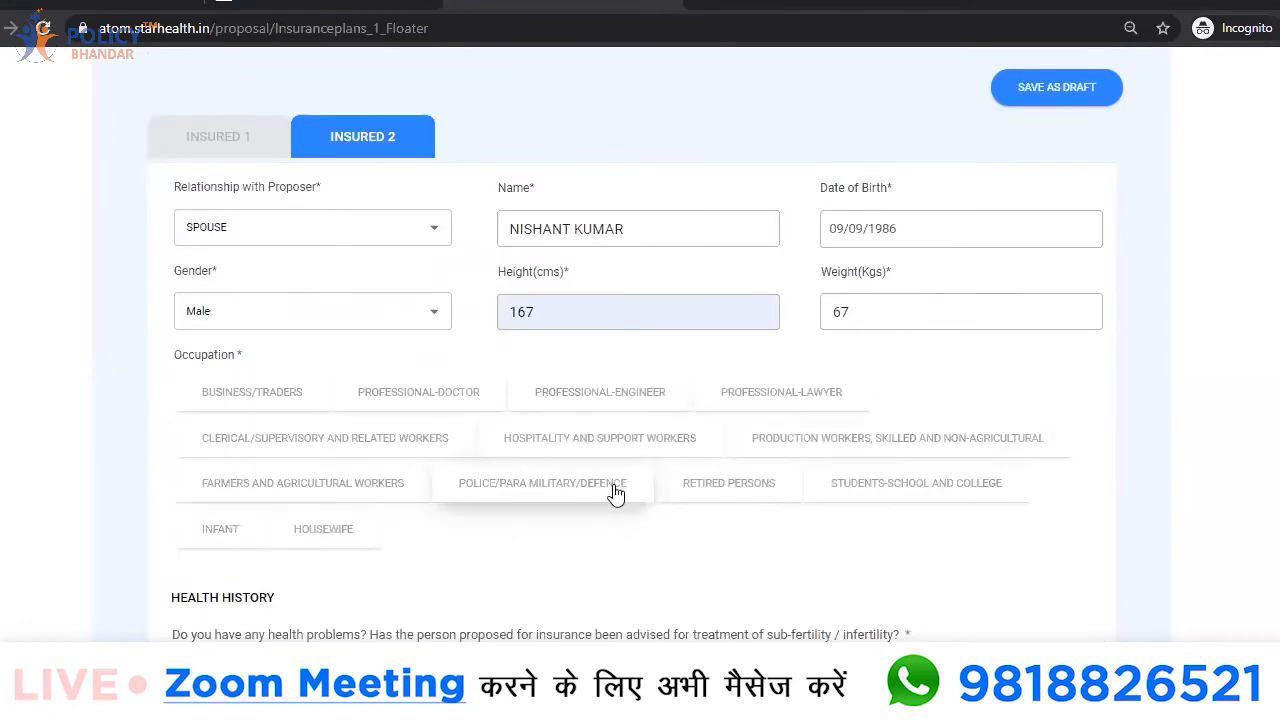
{"action": "left_click", "coordinate": [220, 396]}
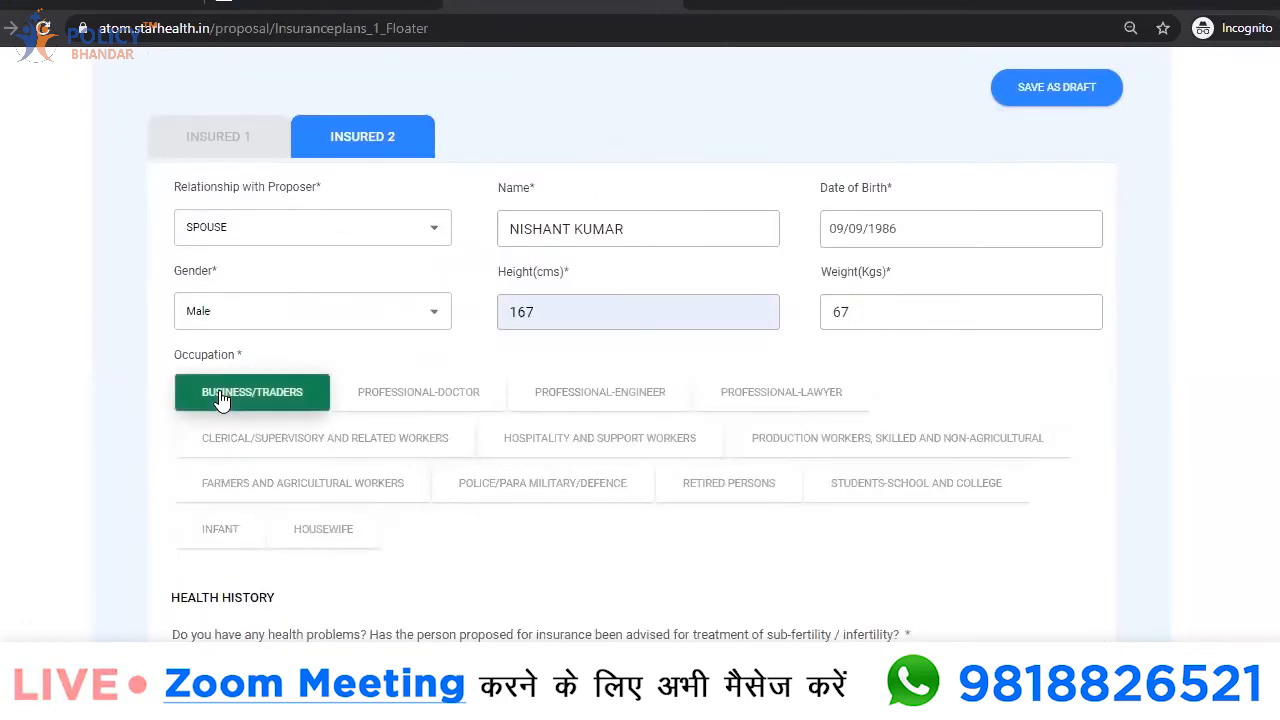
{"action": "scroll", "coordinate": [260, 480], "scroll_direction": "down", "scroll_amount": 2}
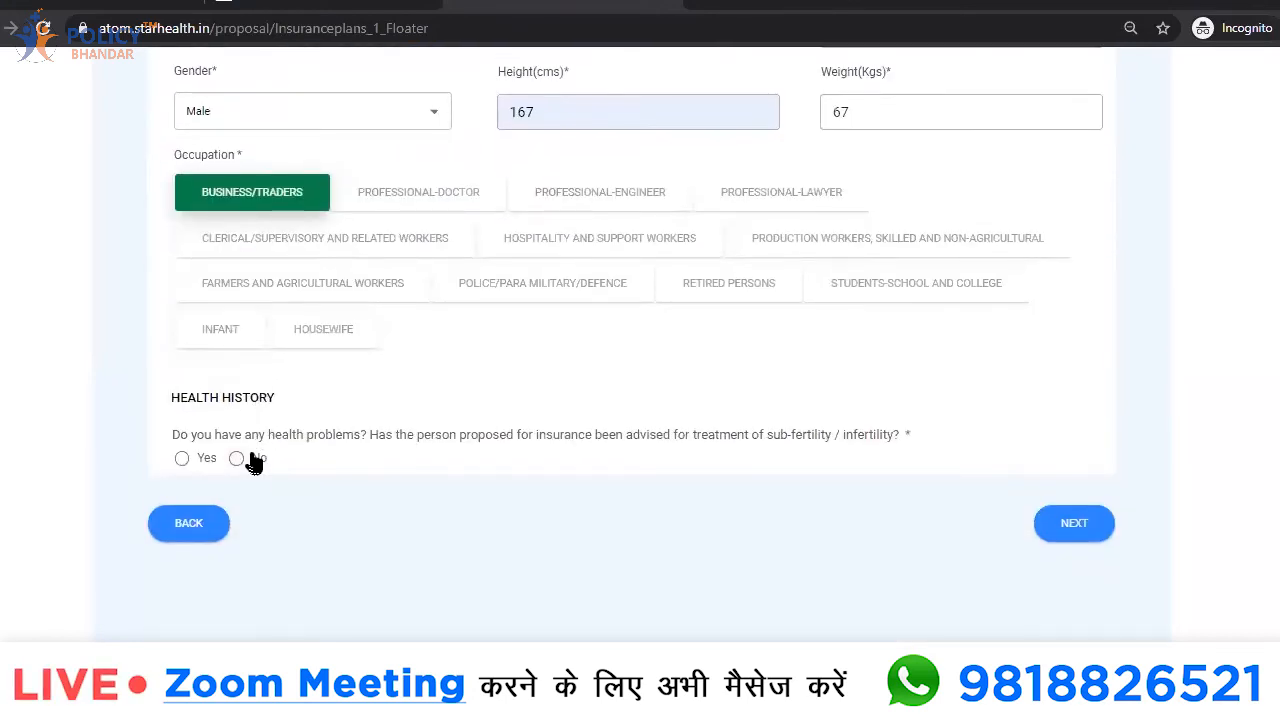
{"action": "left_click", "coordinate": [182, 458]}
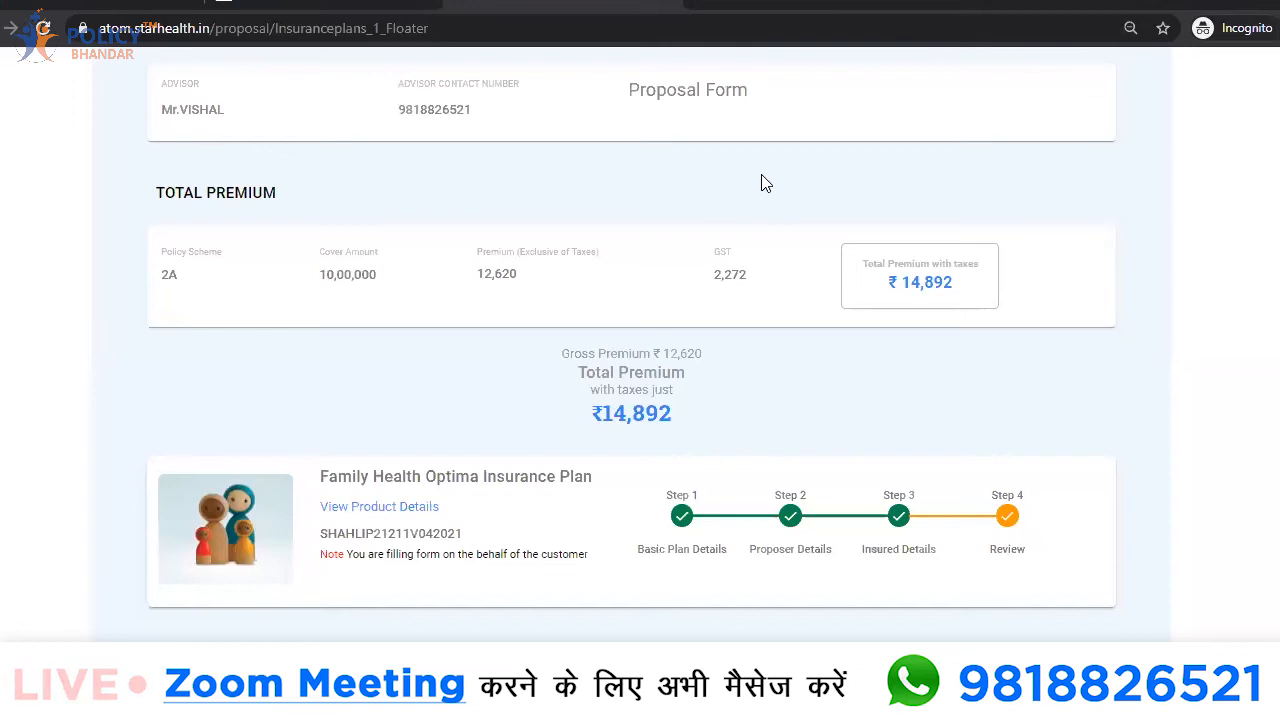
Examine the proposal review: total premium, basic plan, proposer, address, nominee and insured details
{"action": "scroll", "coordinate": [914, 352], "scroll_direction": "down", "scroll_amount": 5}
{"action": "scroll", "coordinate": [914, 363], "scroll_direction": "down", "scroll_amount": 5}
{"action": "scroll", "coordinate": [918, 383], "scroll_direction": "down", "scroll_amount": 5}
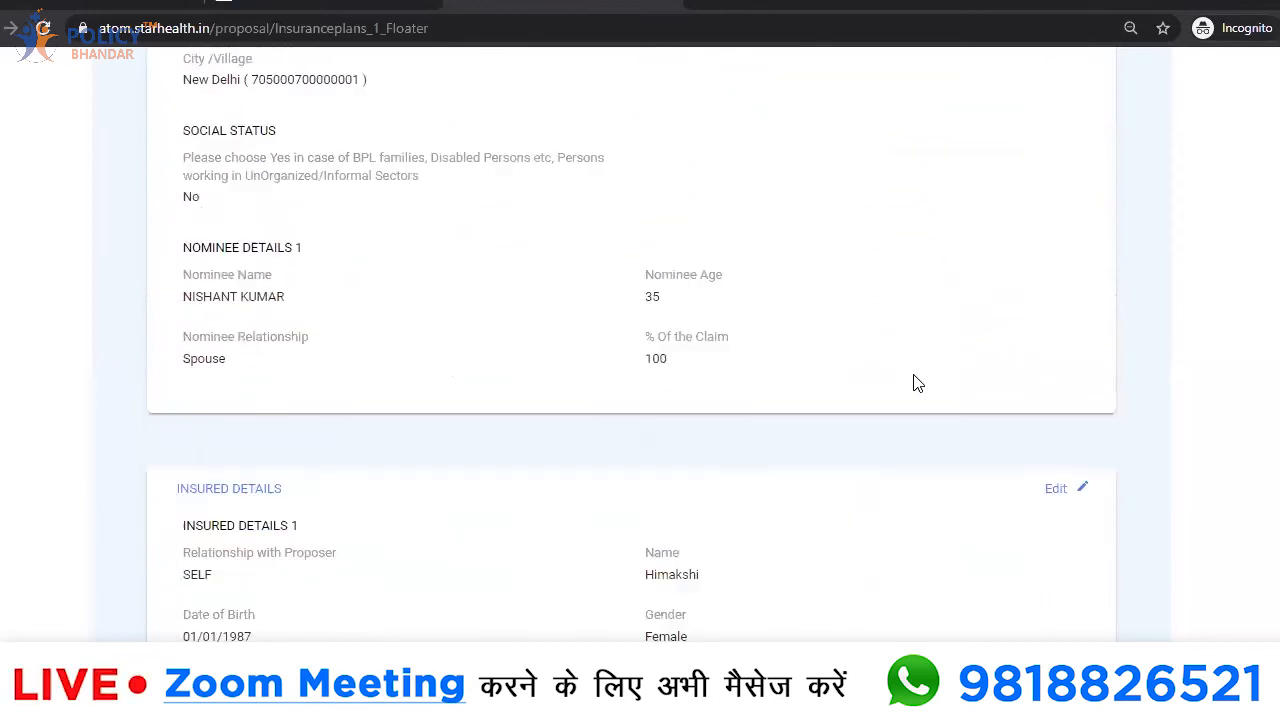
{"action": "scroll", "coordinate": [918, 383], "scroll_direction": "down", "scroll_amount": 8}
{"action": "scroll", "coordinate": [918, 383], "scroll_direction": "up", "scroll_amount": 20}
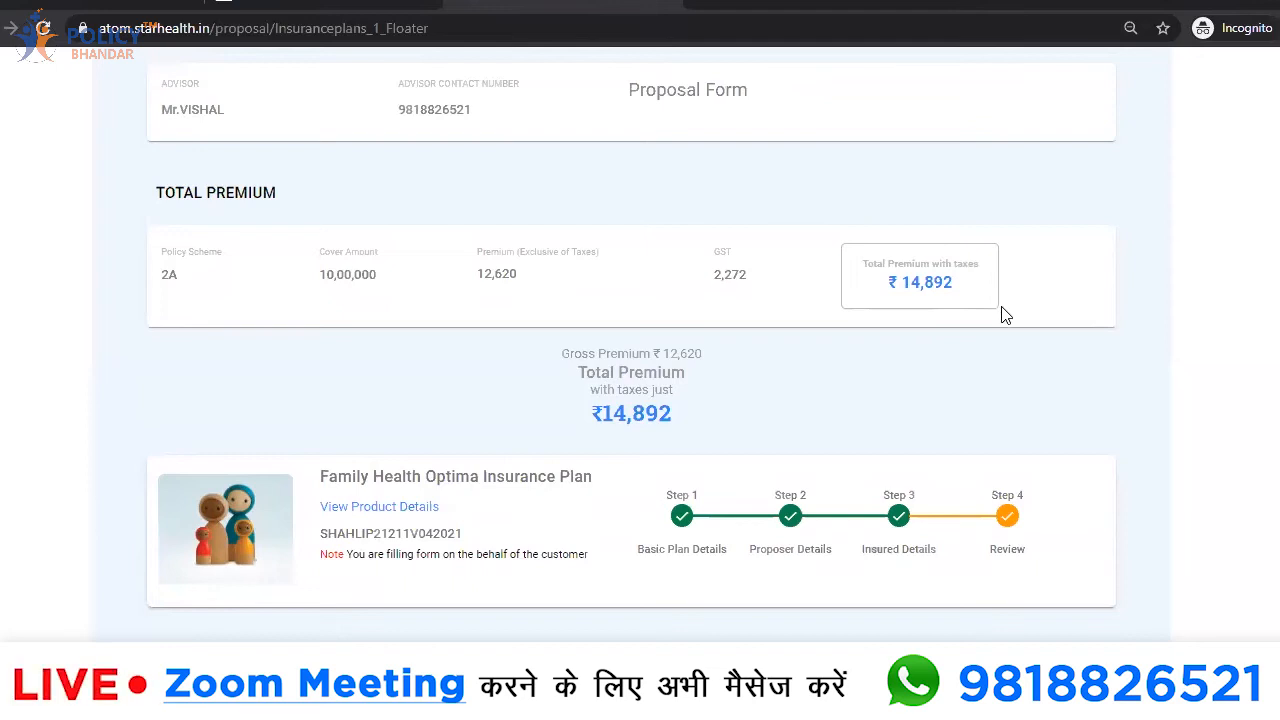
{"action": "scroll", "coordinate": [1006, 316], "scroll_direction": "down", "scroll_amount": 3}
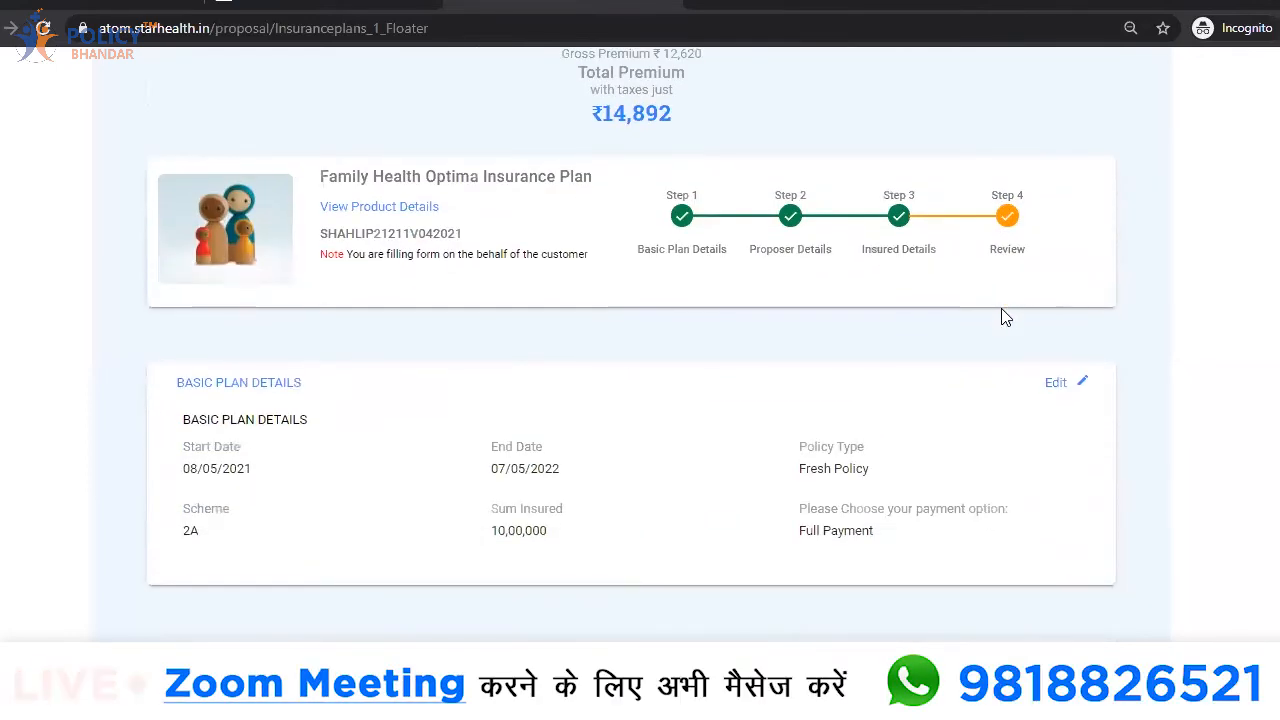
{"action": "scroll", "coordinate": [1006, 317], "scroll_direction": "down", "scroll_amount": 4}
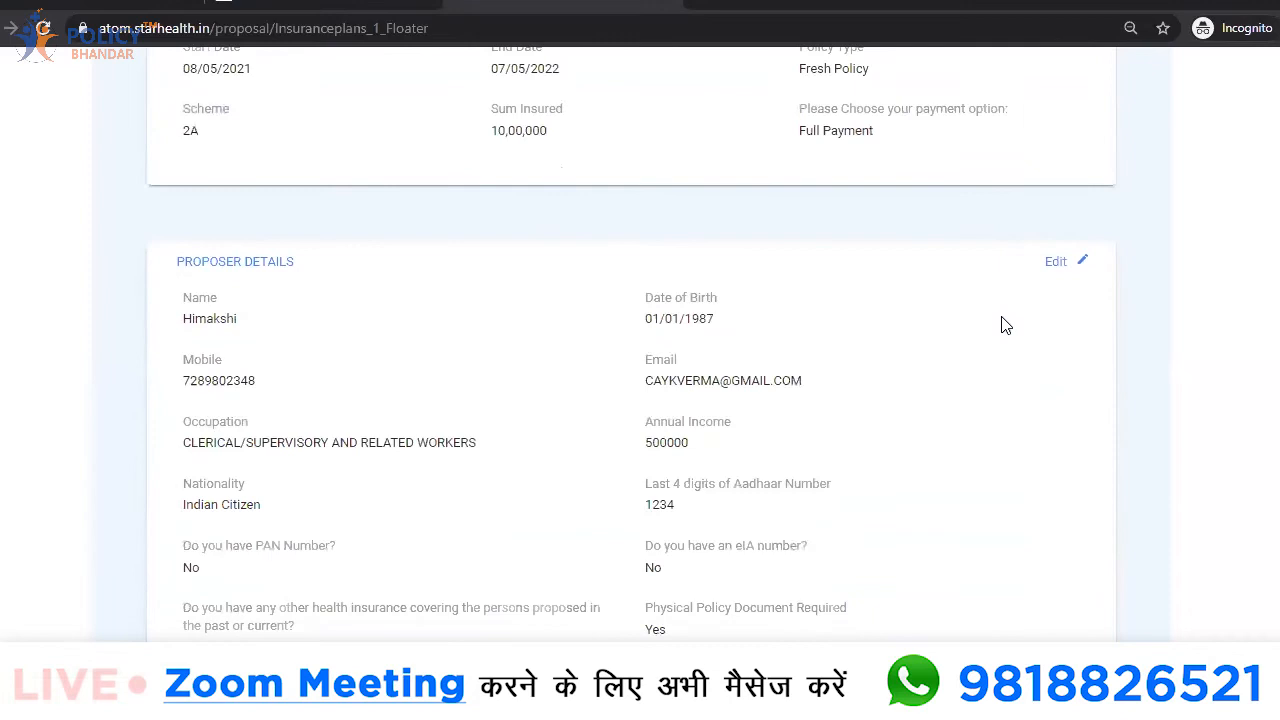
{"action": "scroll", "coordinate": [1006, 326], "scroll_direction": "down", "scroll_amount": 6}
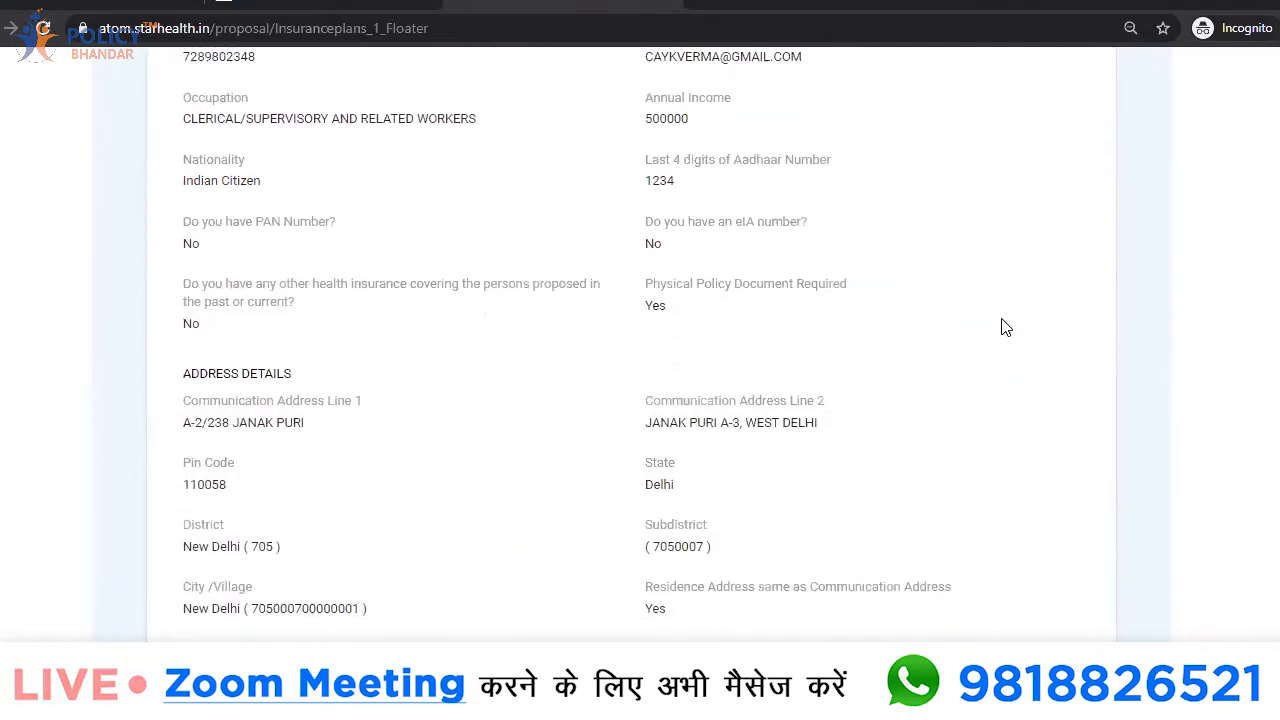
{"action": "scroll", "coordinate": [1003, 331], "scroll_direction": "up", "scroll_amount": 5}
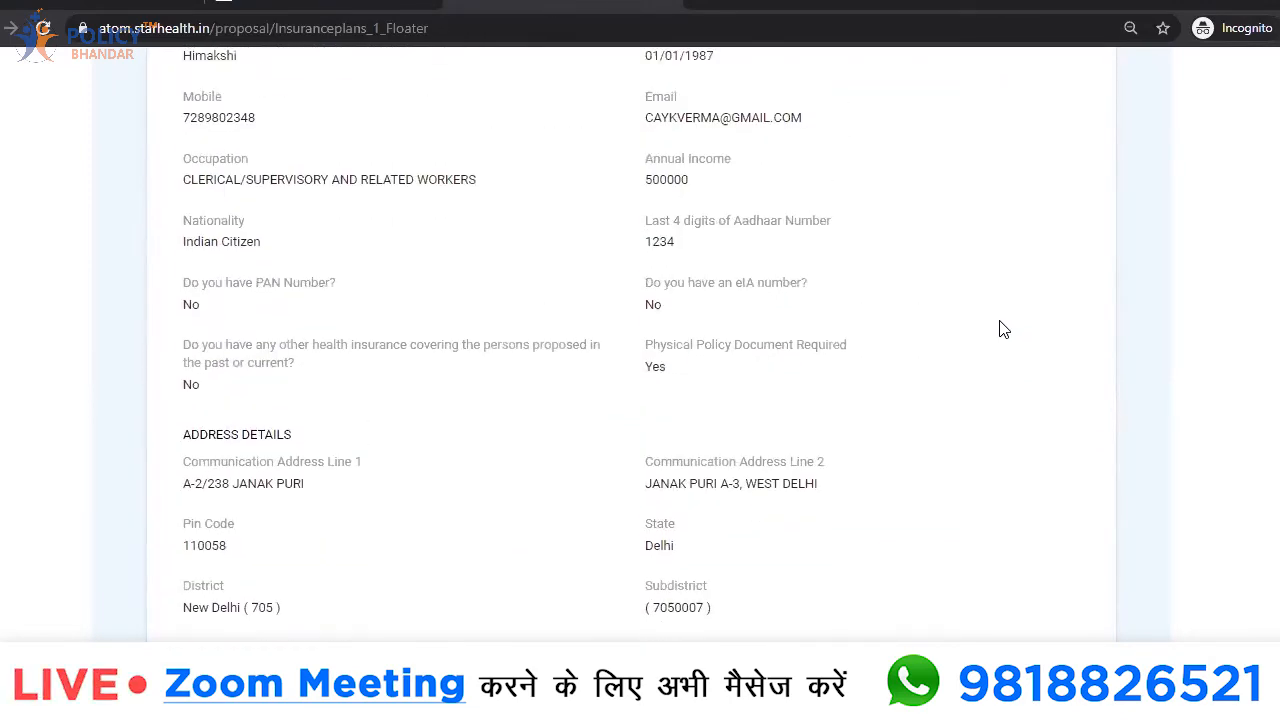
{"action": "scroll", "coordinate": [1000, 333], "scroll_direction": "down", "scroll_amount": 8}
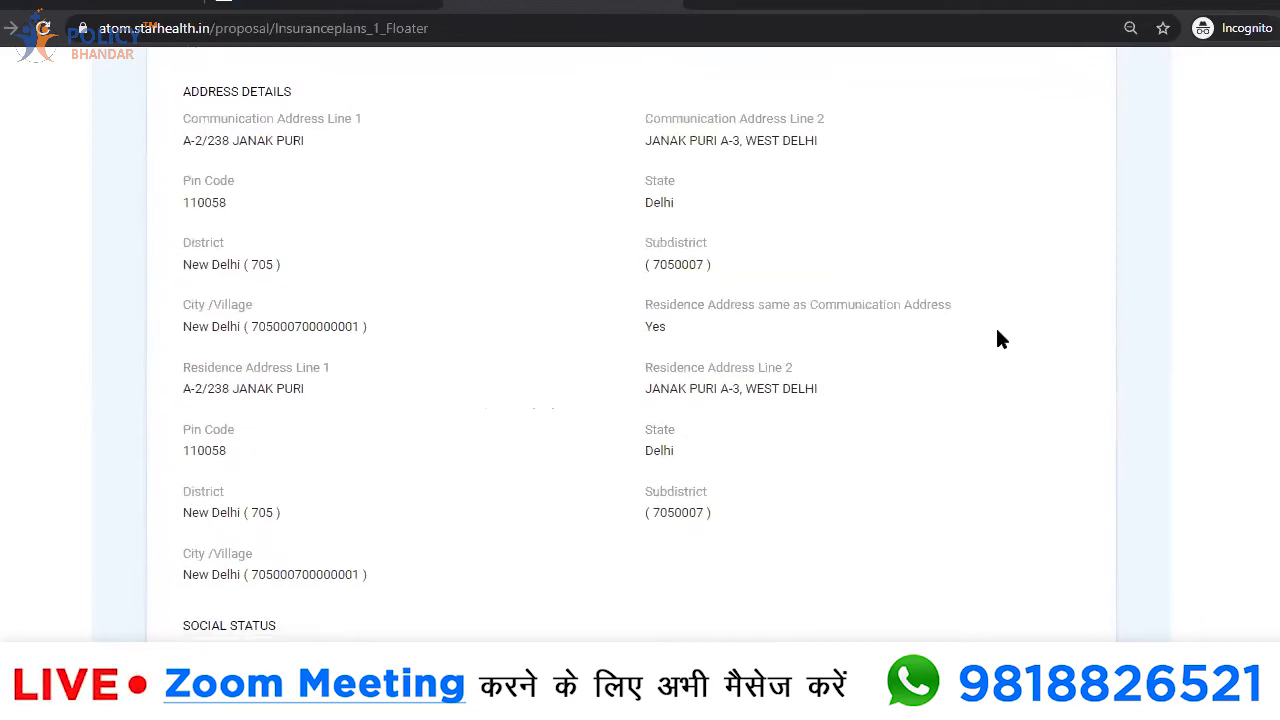
{"action": "scroll", "coordinate": [998, 333], "scroll_direction": "down", "scroll_amount": 5}
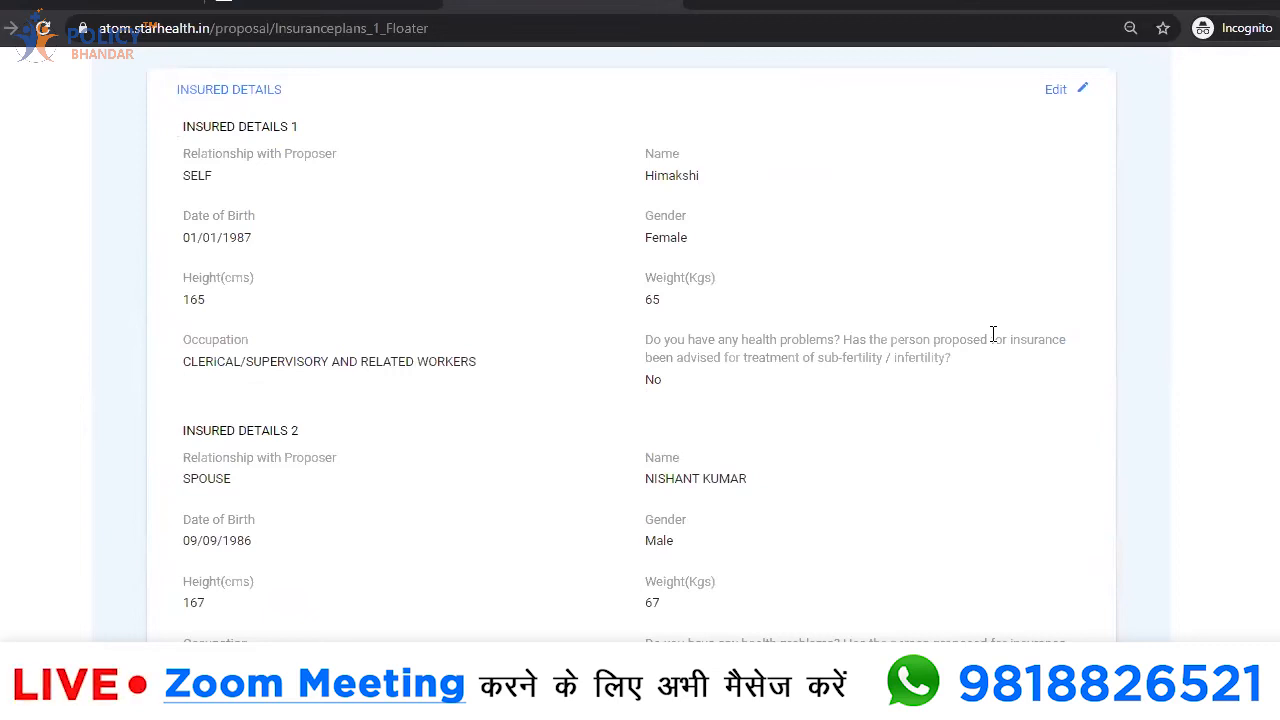
{"action": "scroll", "coordinate": [993, 333], "scroll_direction": "up", "scroll_amount": 20}
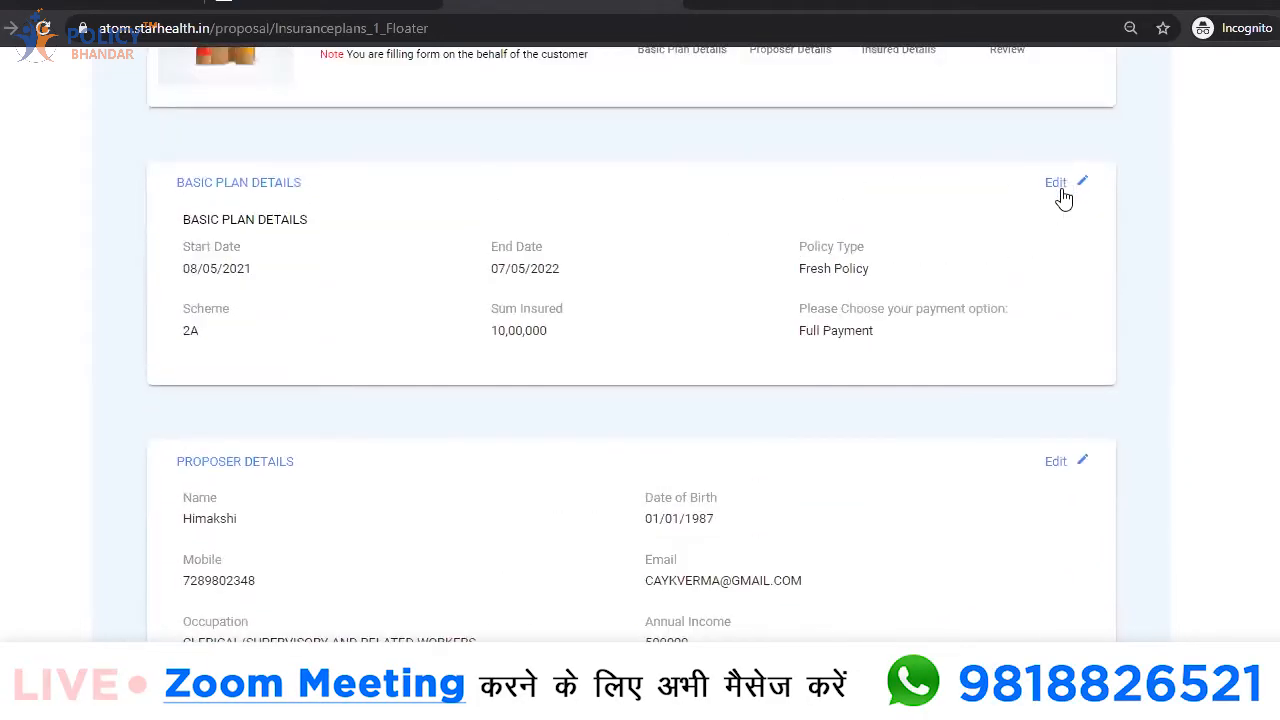
{"action": "scroll", "coordinate": [1077, 254], "scroll_direction": "down", "scroll_amount": 2}
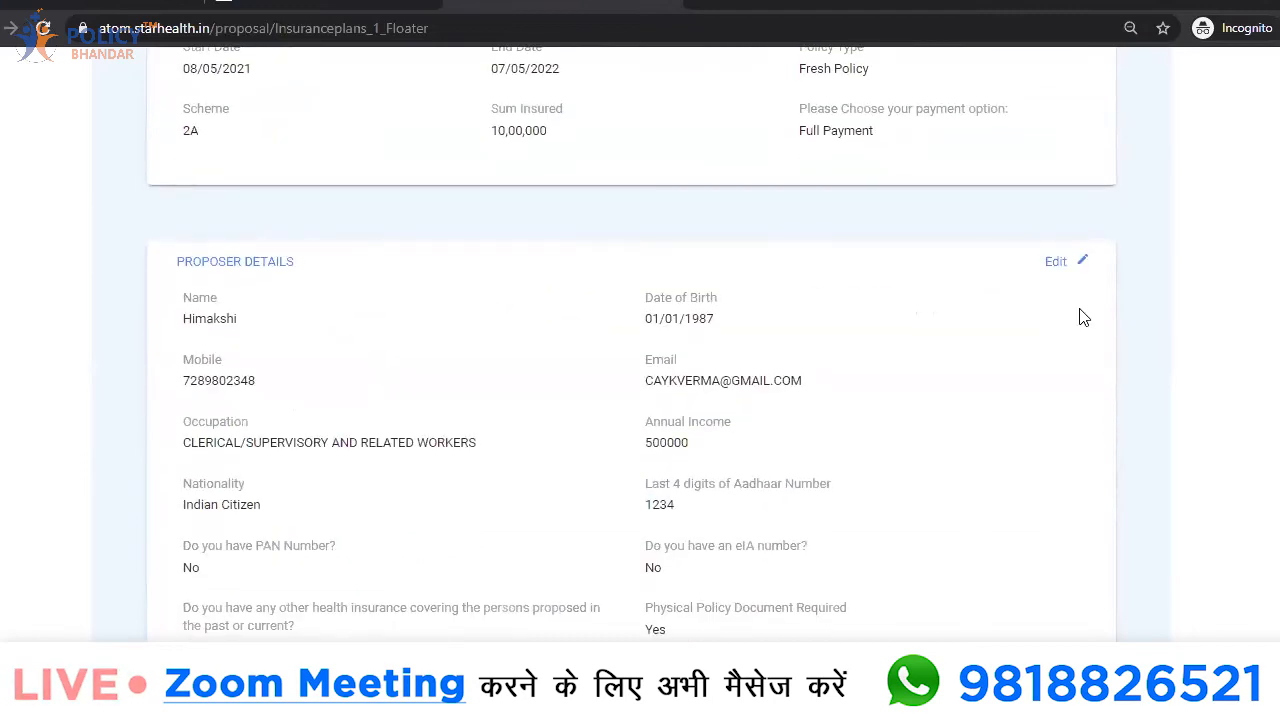
{"action": "scroll", "coordinate": [1076, 272], "scroll_direction": "down", "scroll_amount": 15}
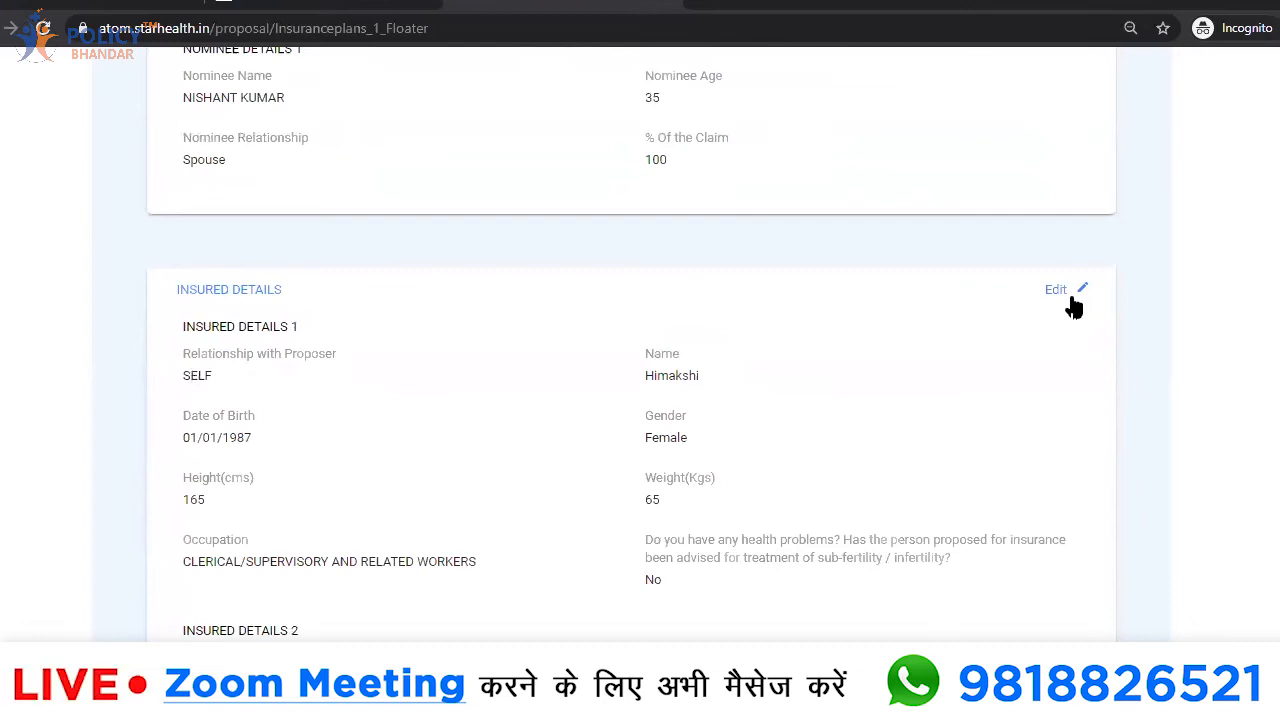
Reopen the proposer details for editing from the proposal review
{"action": "scroll", "coordinate": [1071, 307], "scroll_direction": "up", "scroll_amount": 5}
{"action": "scroll", "coordinate": [1069, 307], "scroll_direction": "up", "scroll_amount": 10}
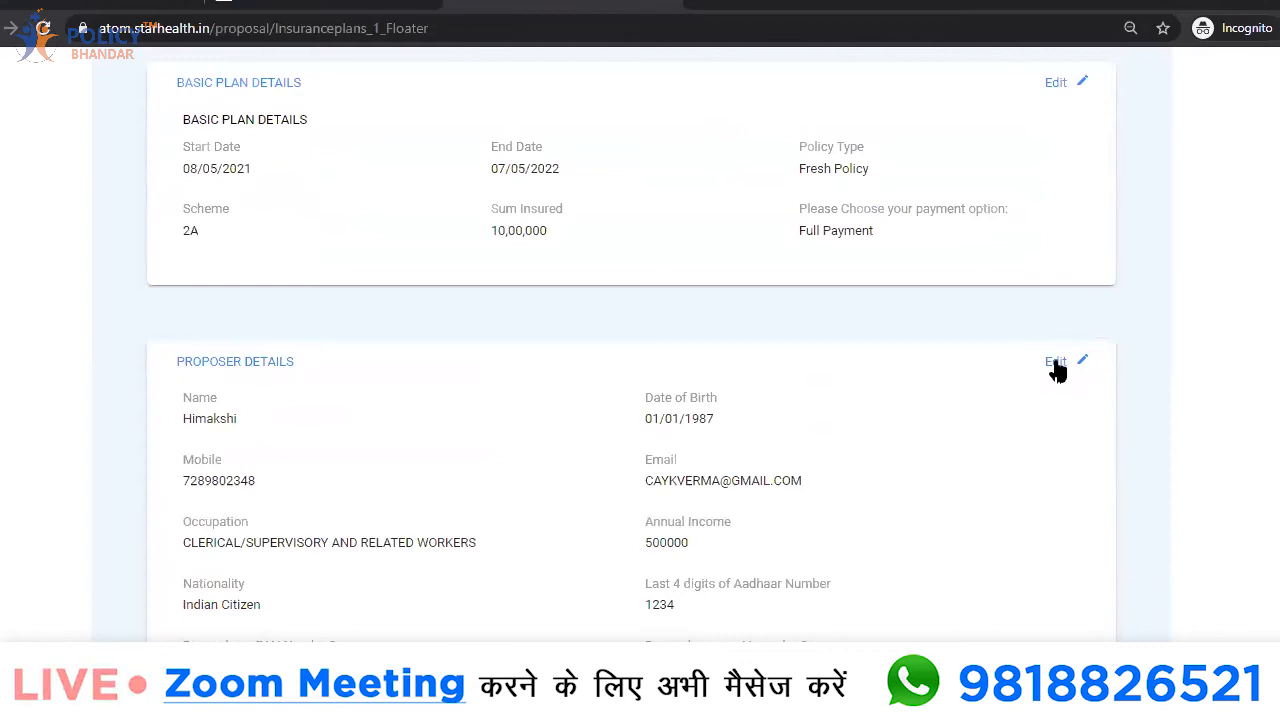
{"action": "left_click", "coordinate": [1057, 364]}
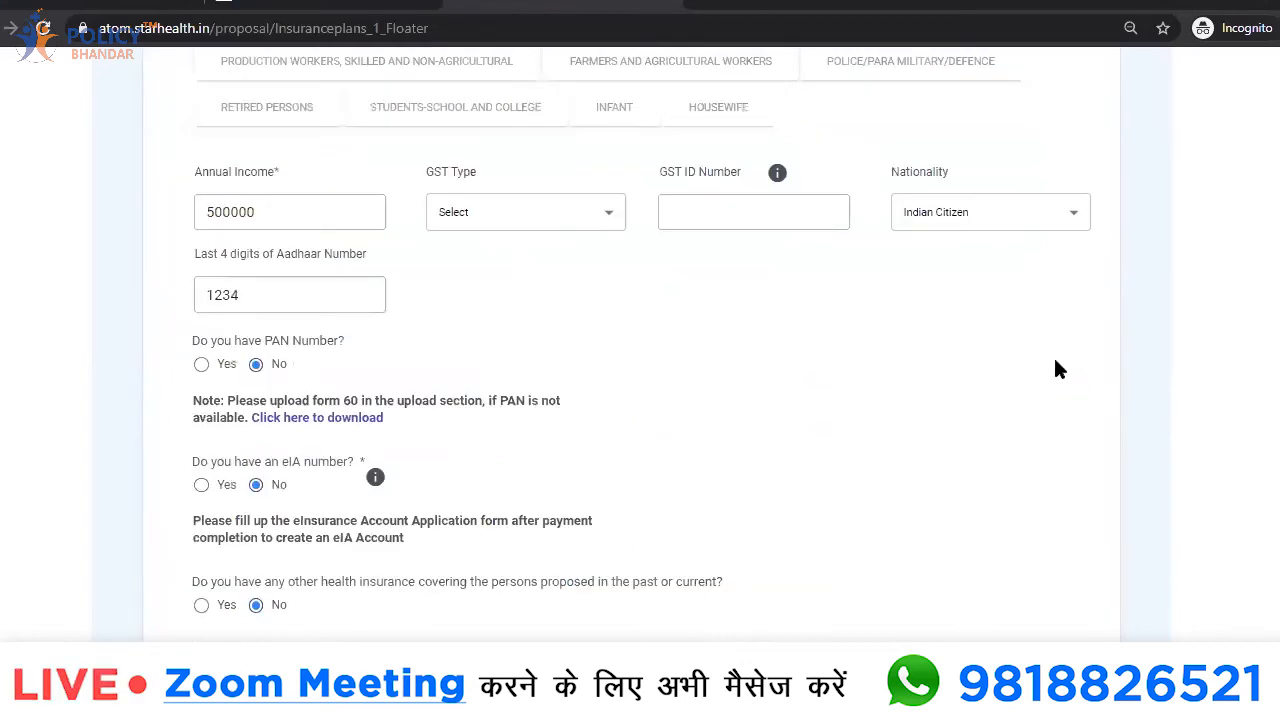
{"action": "scroll", "coordinate": [1053, 369], "scroll_direction": "up", "scroll_amount": 3}
{"action": "scroll", "coordinate": [1047, 373], "scroll_direction": "up", "scroll_amount": 2}
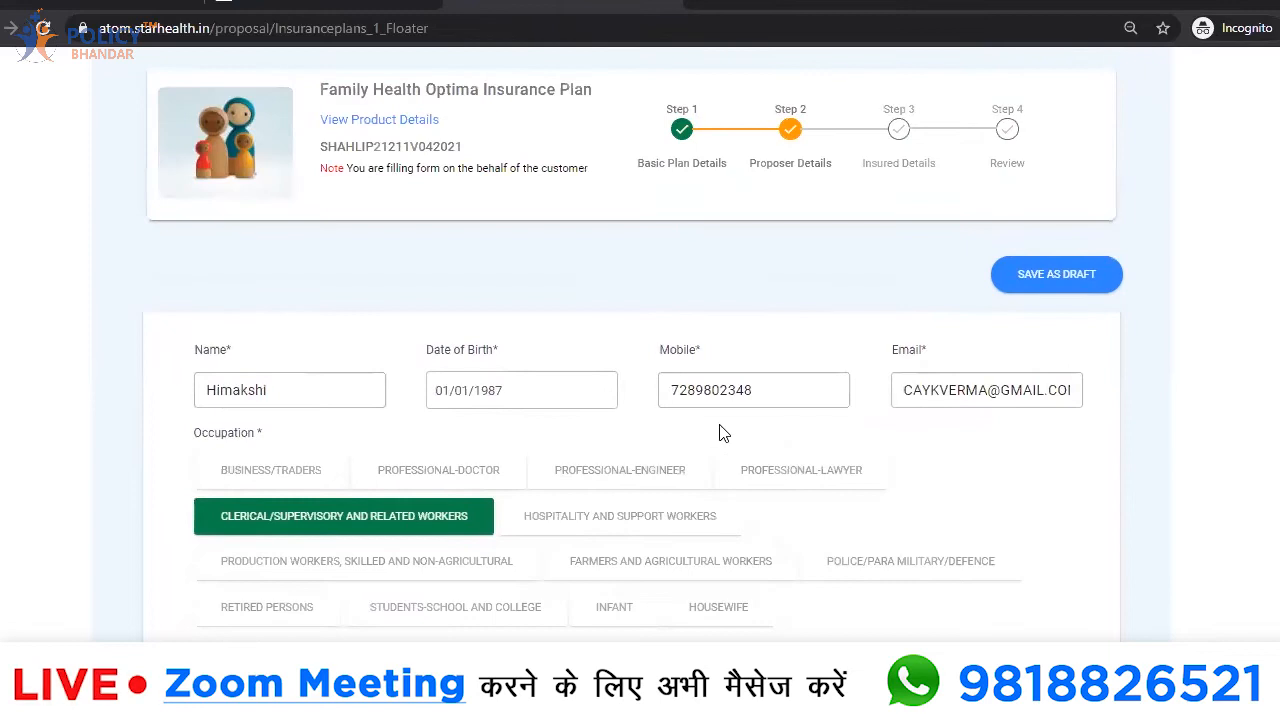
Add a landmark to the end of Communication Address Line 2 and proceed from the proposer details
{"action": "scroll", "coordinate": [723, 434], "scroll_direction": "down", "scroll_amount": 6}
{"action": "scroll", "coordinate": [717, 447], "scroll_direction": "down", "scroll_amount": 6}
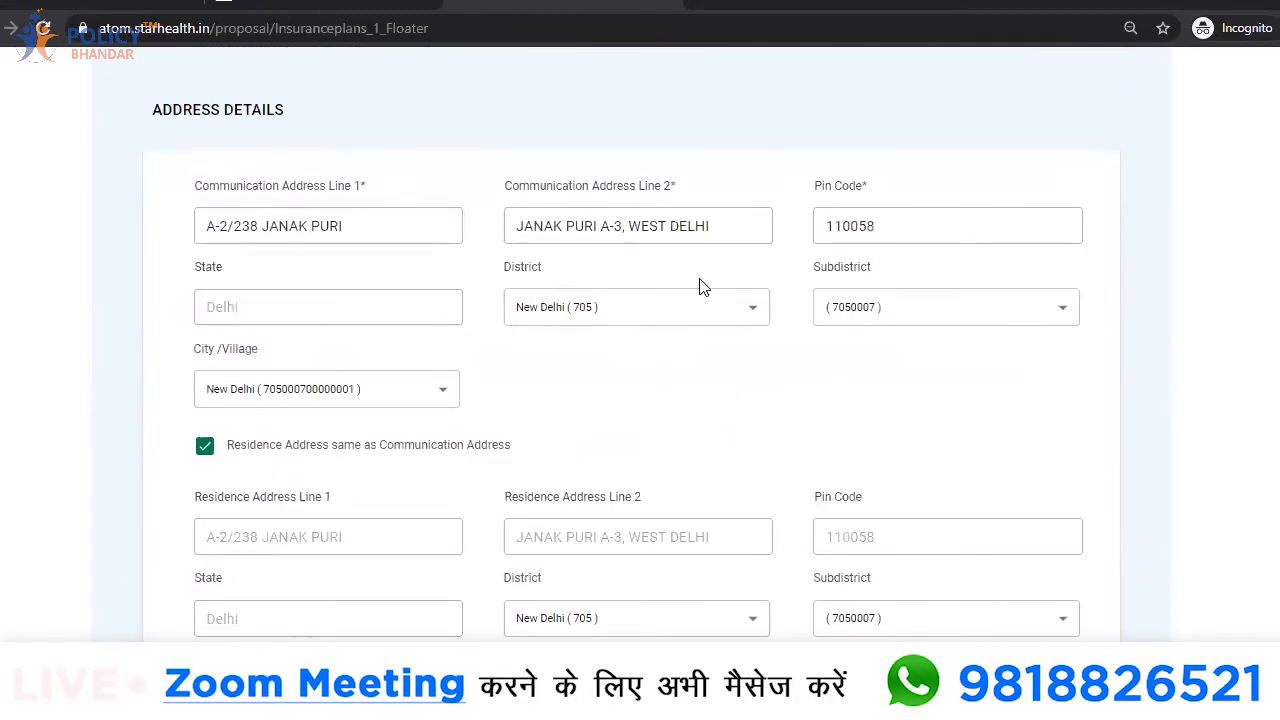
{"action": "left_click", "coordinate": [729, 218]}
{"action": "type", "text": ", M"}
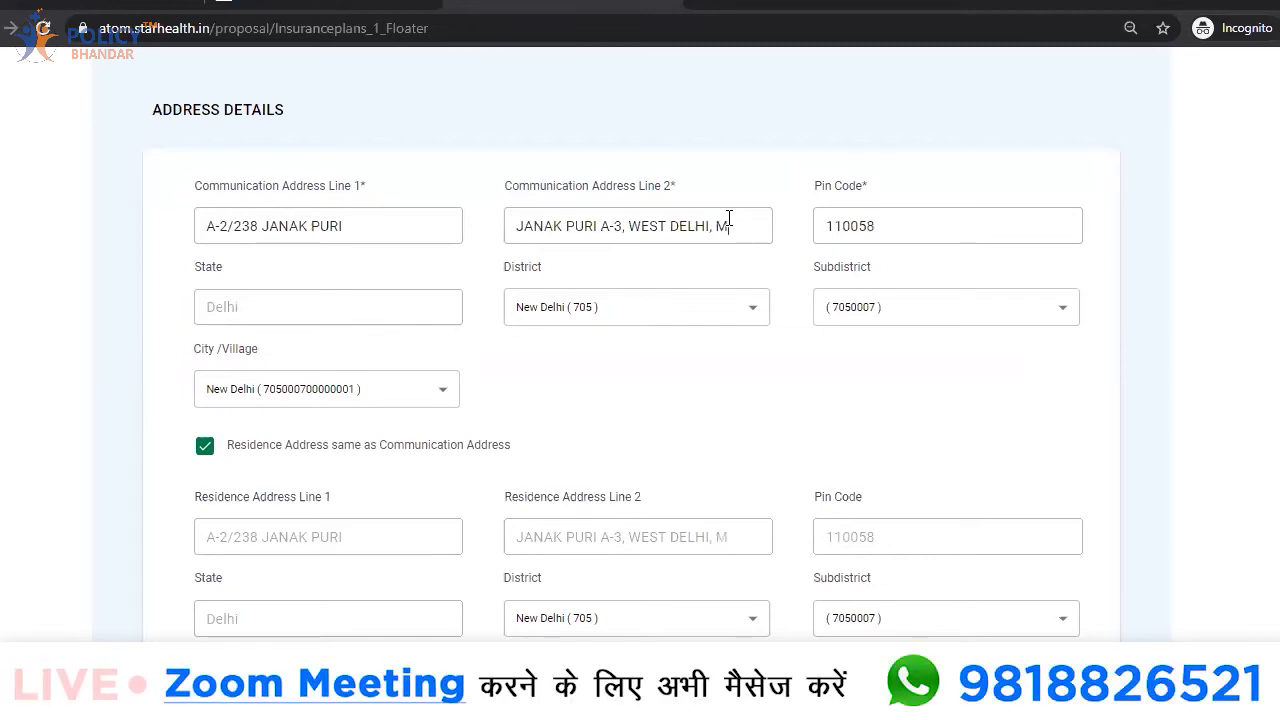
{"action": "type", "text": "RO STATION"}
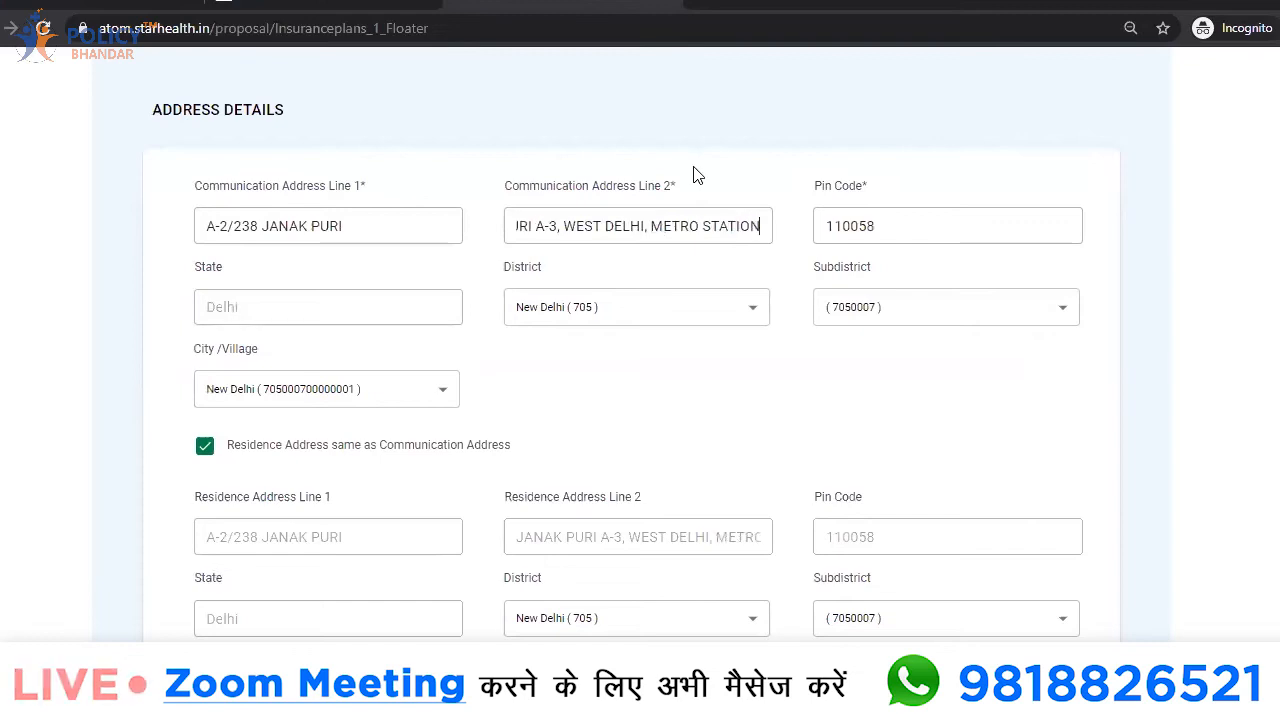
{"action": "left_click", "coordinate": [697, 175]}
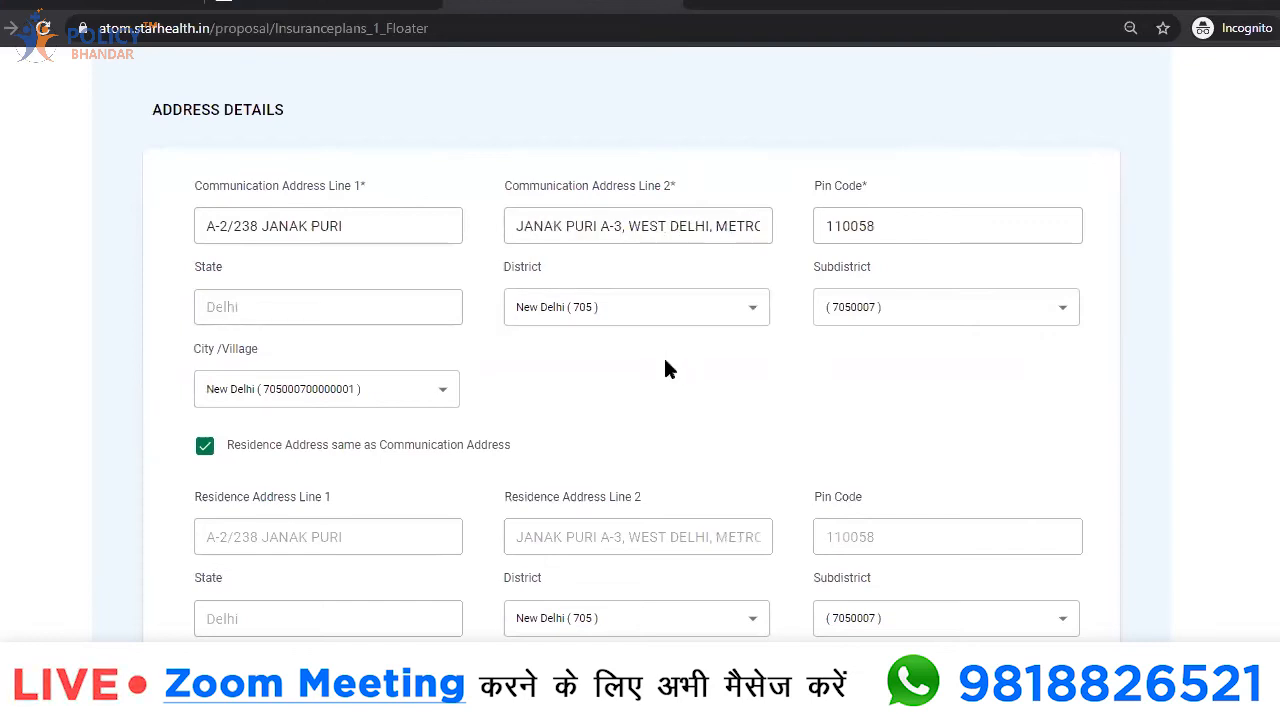
{"action": "scroll", "coordinate": [680, 400], "scroll_direction": "down", "scroll_amount": 10}
{"action": "left_click", "coordinate": [1091, 526]}
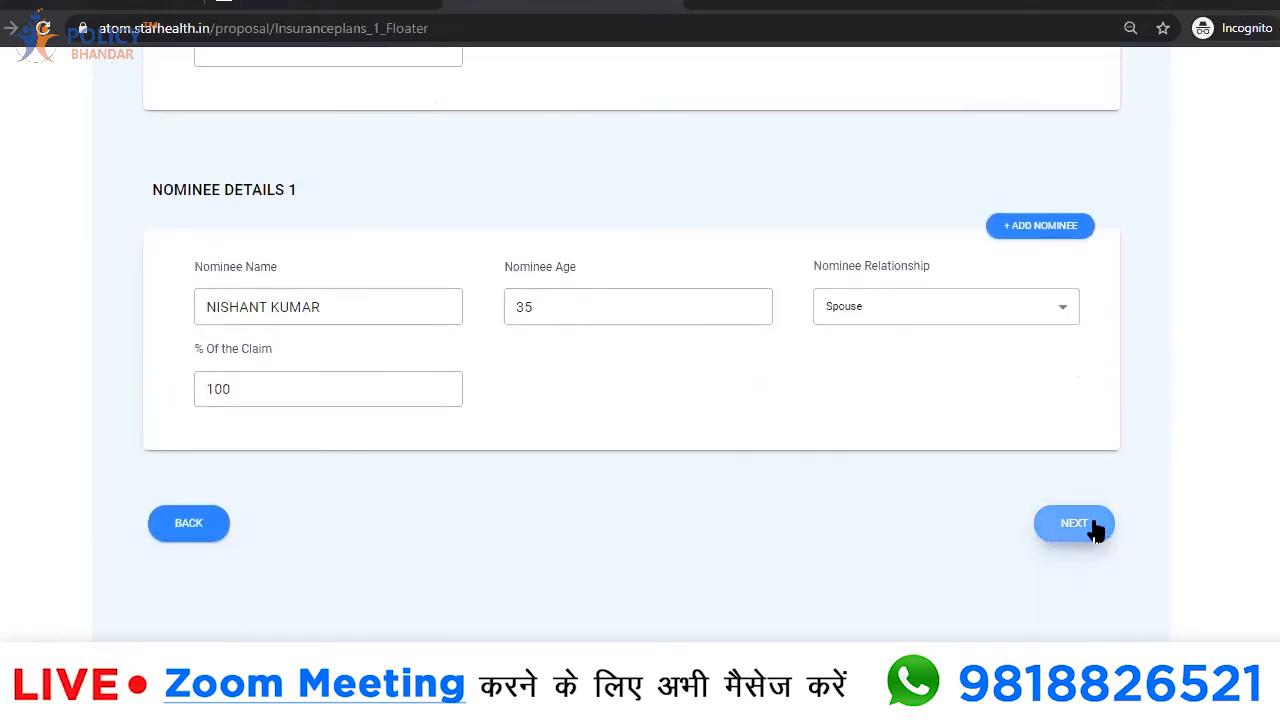
Proceed to the proposal review and check the premium, proposer, address, nominee and insured details
{"action": "scroll", "coordinate": [1085, 527], "scroll_direction": "down", "scroll_amount": 5}
{"action": "left_click", "coordinate": [1077, 534]}
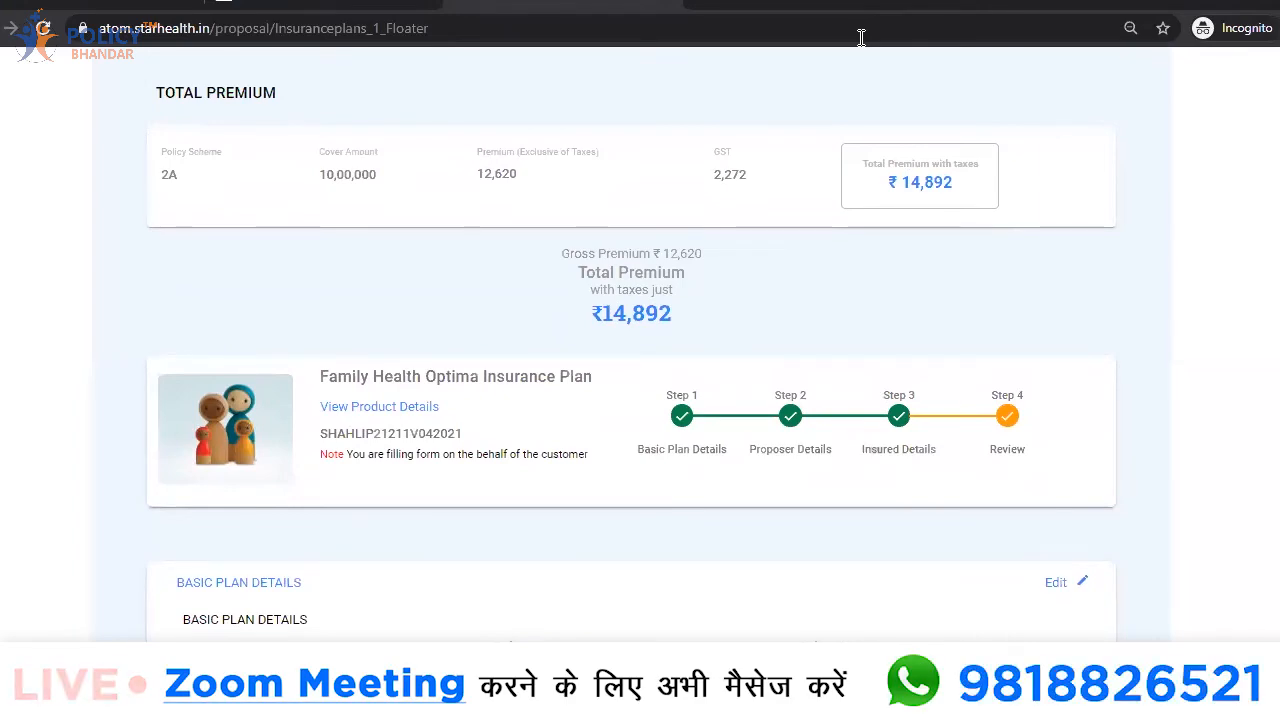
{"action": "scroll", "coordinate": [1249, 234], "scroll_direction": "down", "scroll_amount": 5}
{"action": "scroll", "coordinate": [640, 340], "scroll_direction": "down", "scroll_amount": 13}
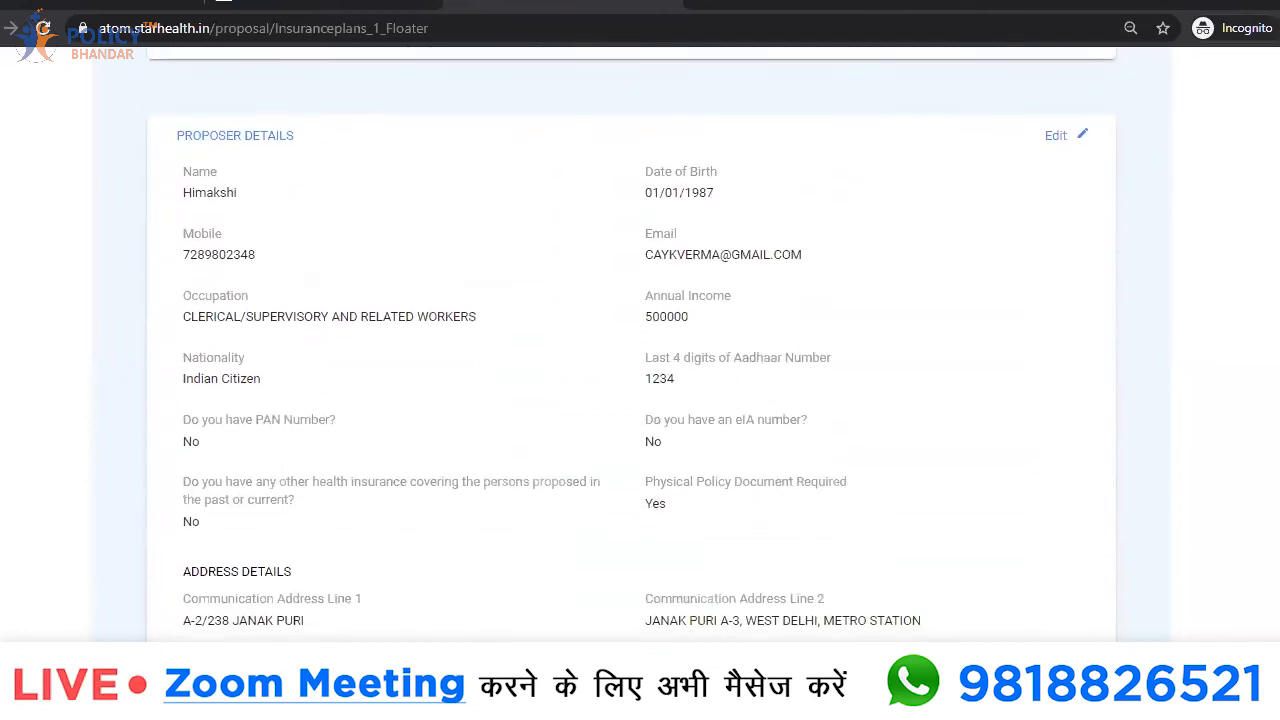
{"action": "scroll", "coordinate": [640, 340], "scroll_direction": "down", "scroll_amount": 2}
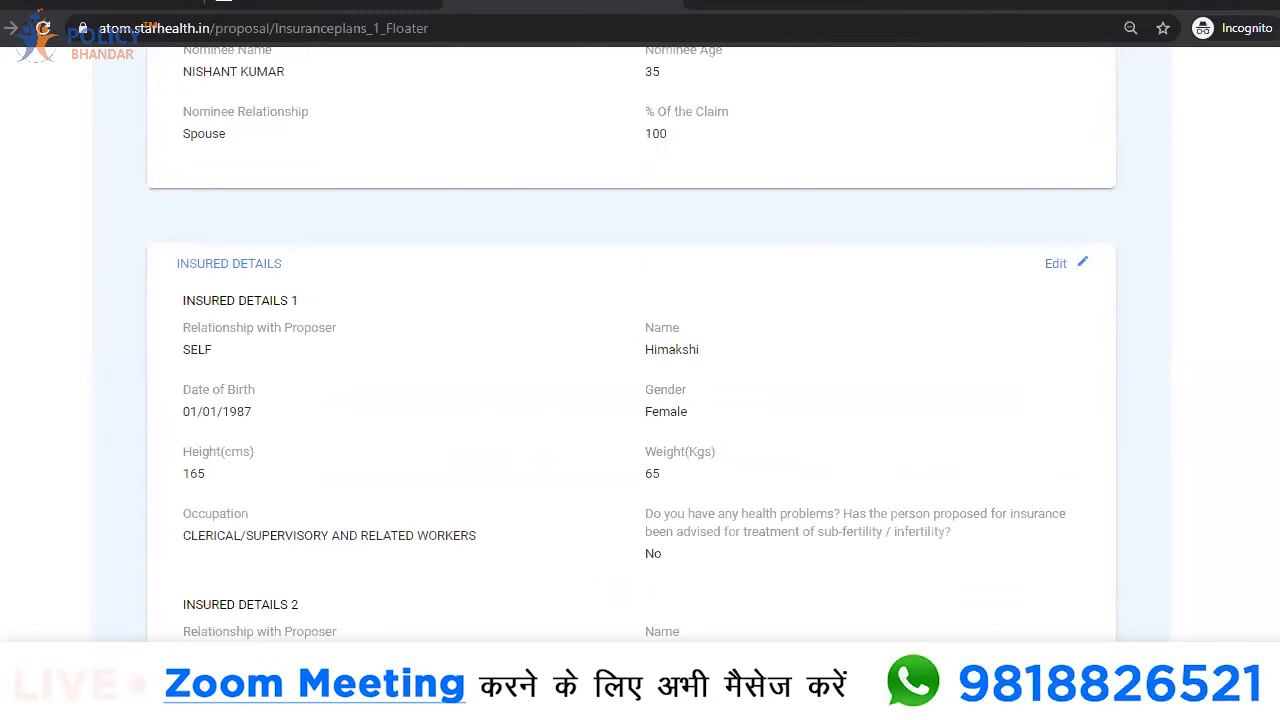
{"action": "scroll", "coordinate": [640, 340], "scroll_direction": "down", "scroll_amount": 3}
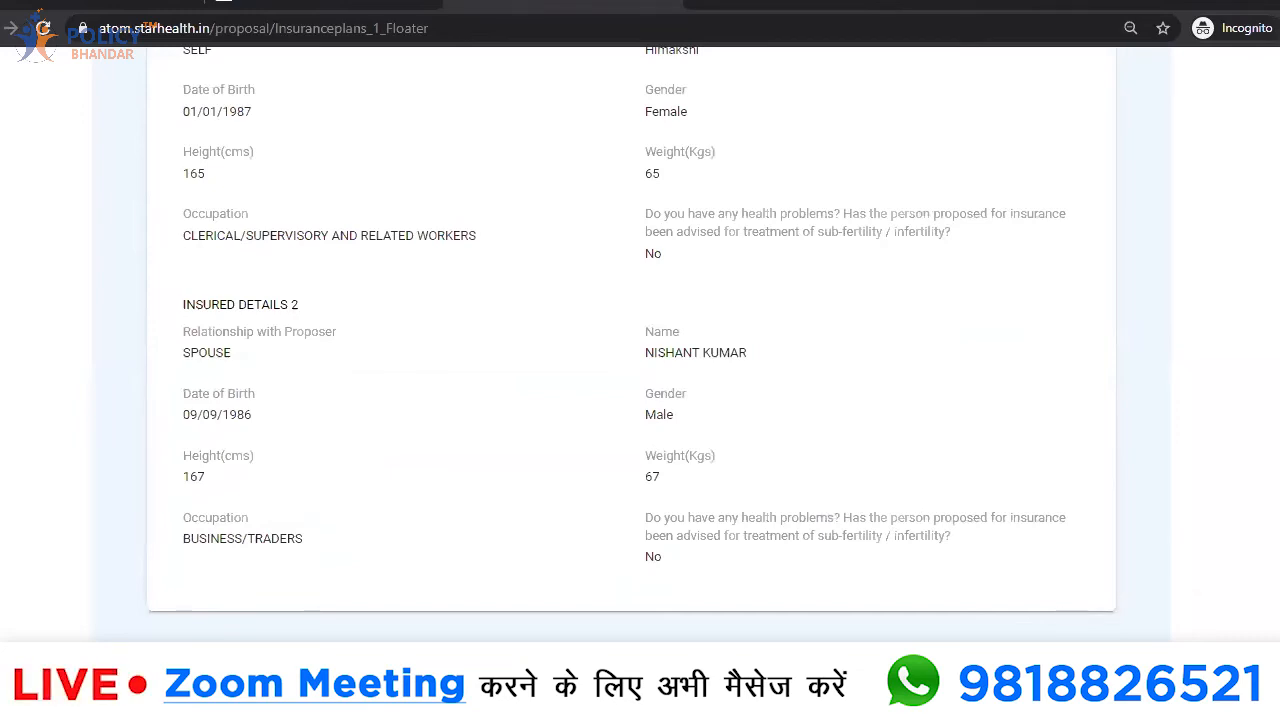
{"action": "scroll", "coordinate": [1266, 271], "scroll_direction": "down", "scroll_amount": 6}
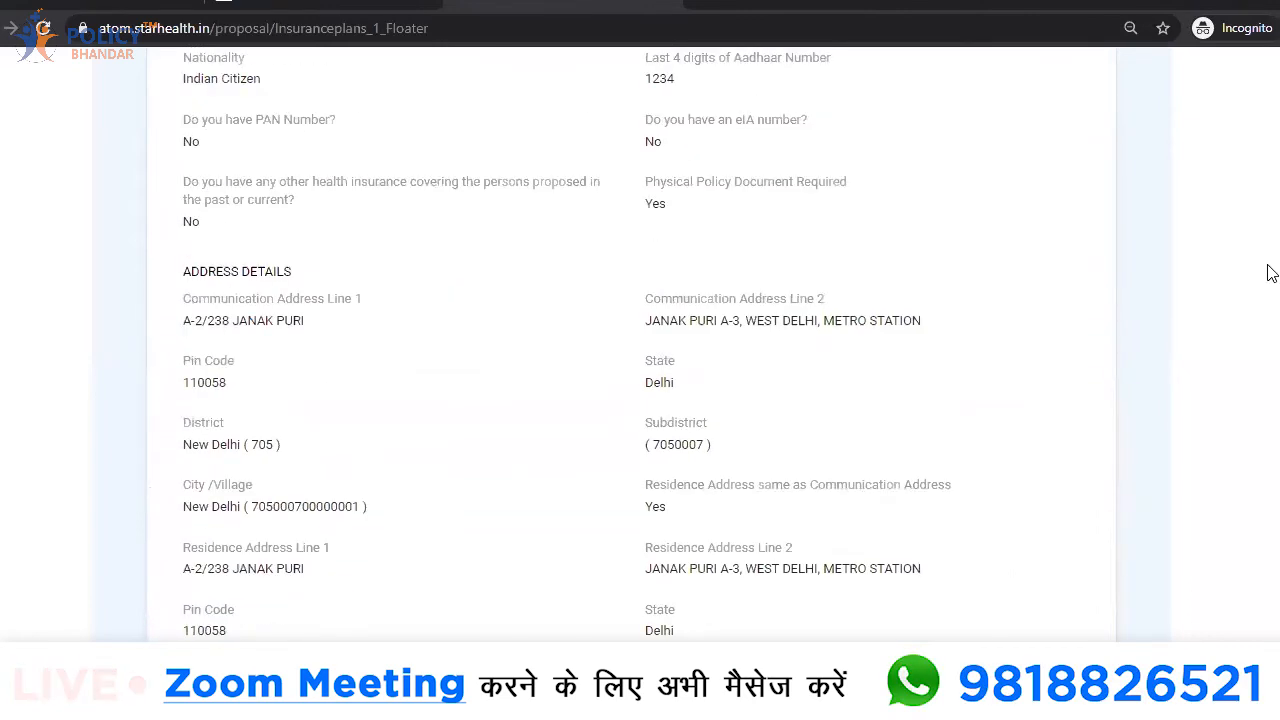
{"action": "scroll", "coordinate": [1268, 272], "scroll_direction": "up", "scroll_amount": 10}
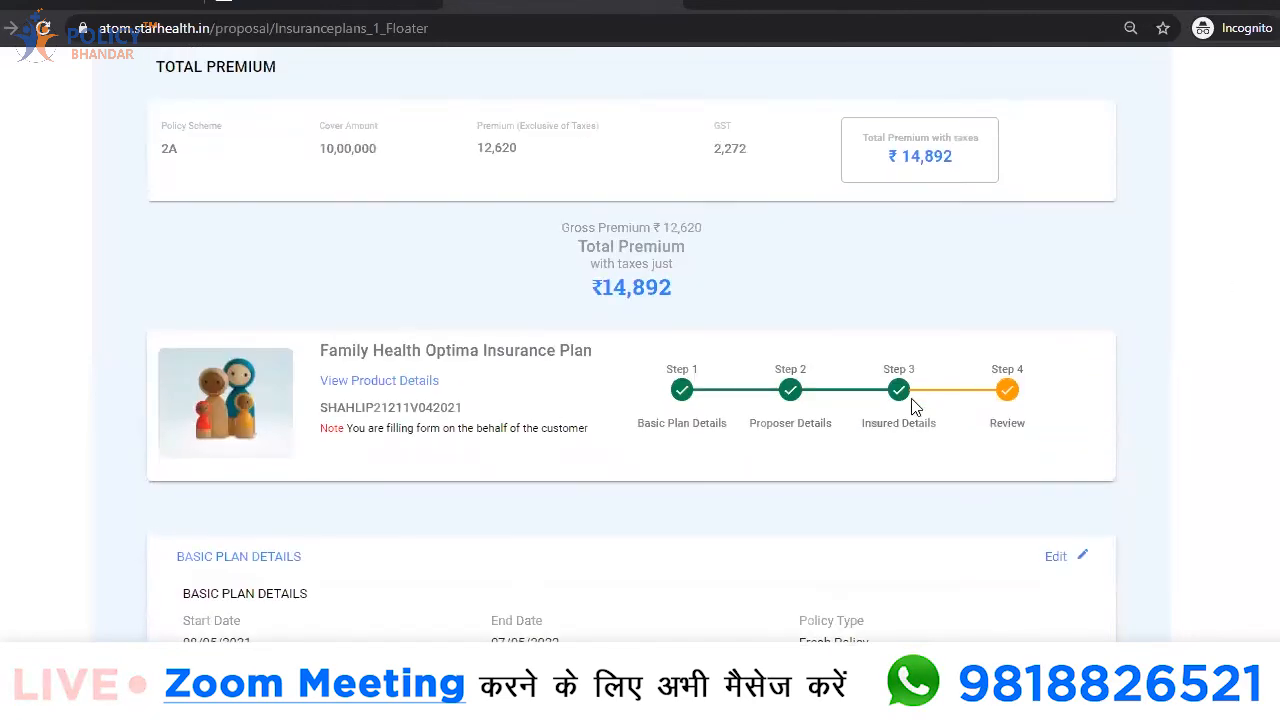
Reopen the basic plan details from the review, change the scheme to 2A+1C and proceed
{"action": "scroll", "coordinate": [1052, 595], "scroll_direction": "down", "scroll_amount": 4}
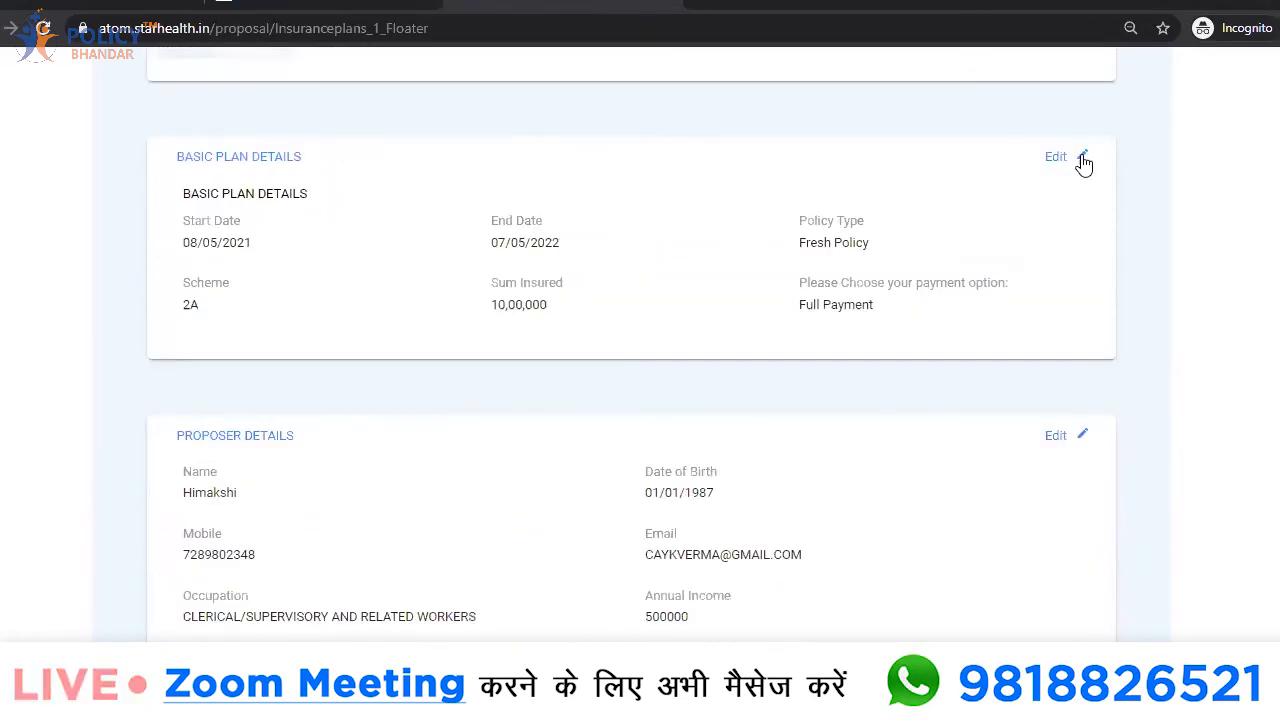
{"action": "left_click", "coordinate": [1083, 160]}
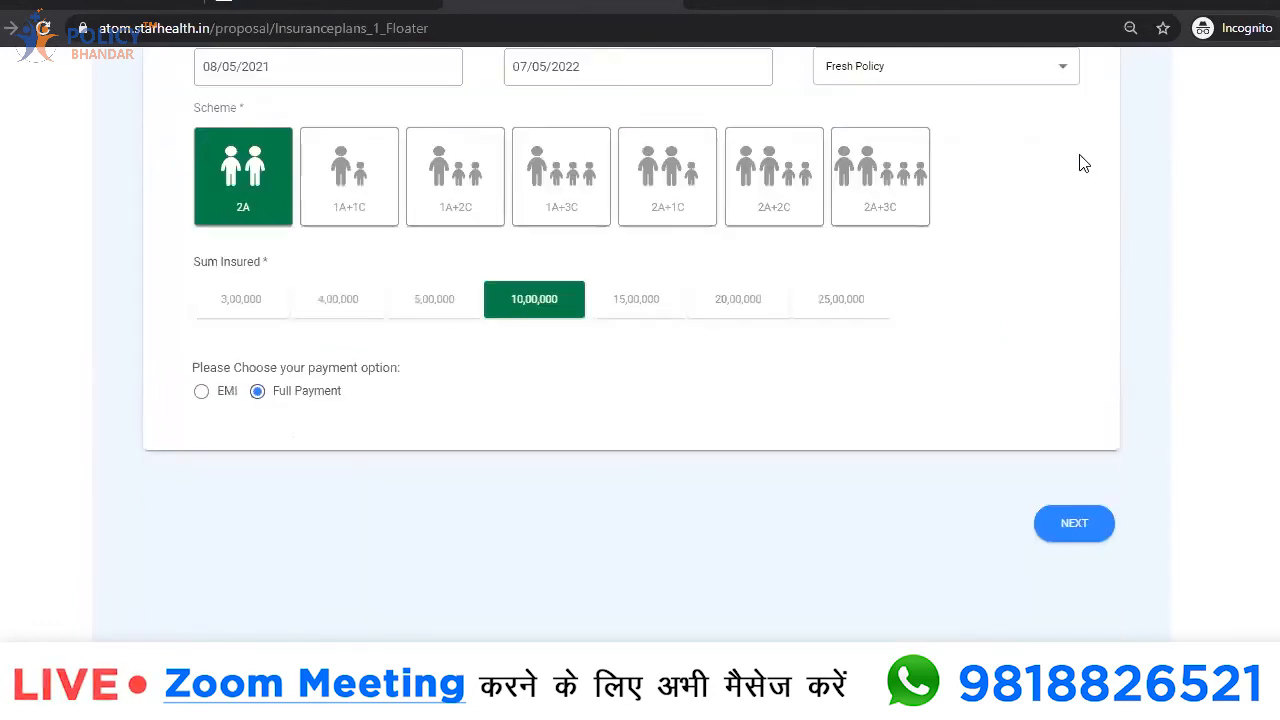
{"action": "scroll", "coordinate": [280, 322], "scroll_direction": "up", "scroll_amount": 1}
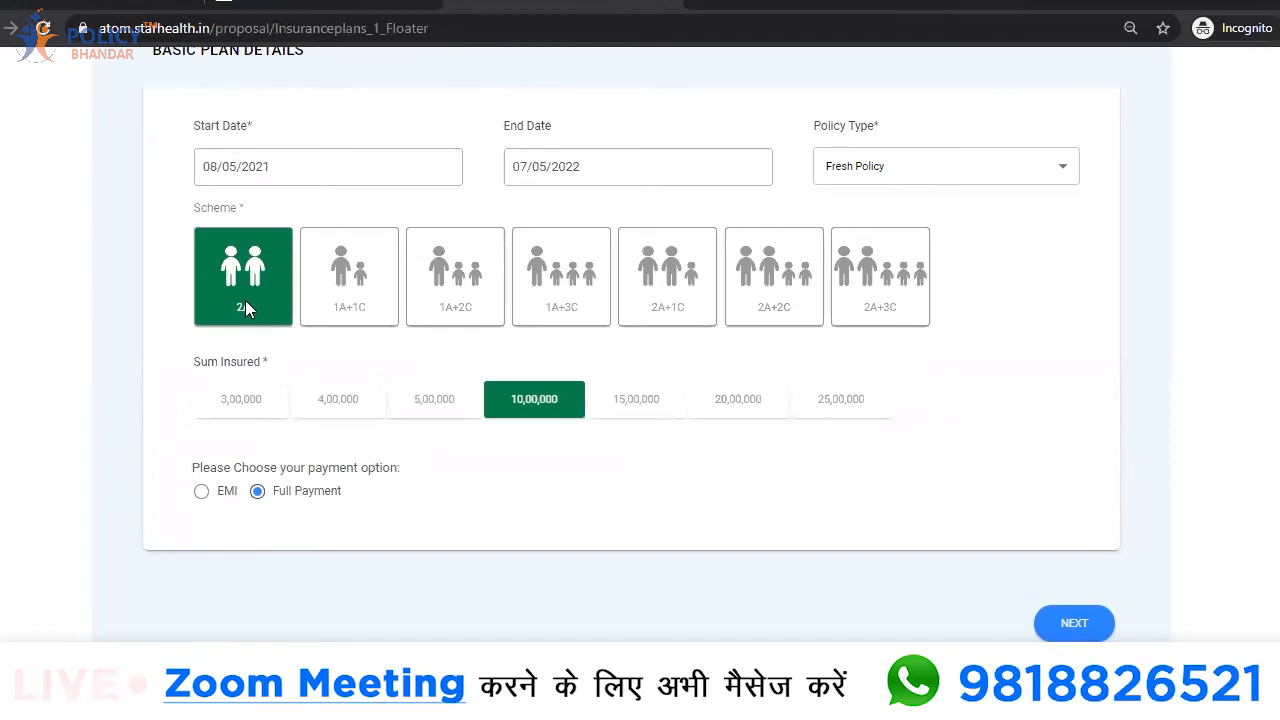
{"action": "left_click", "coordinate": [669, 282]}
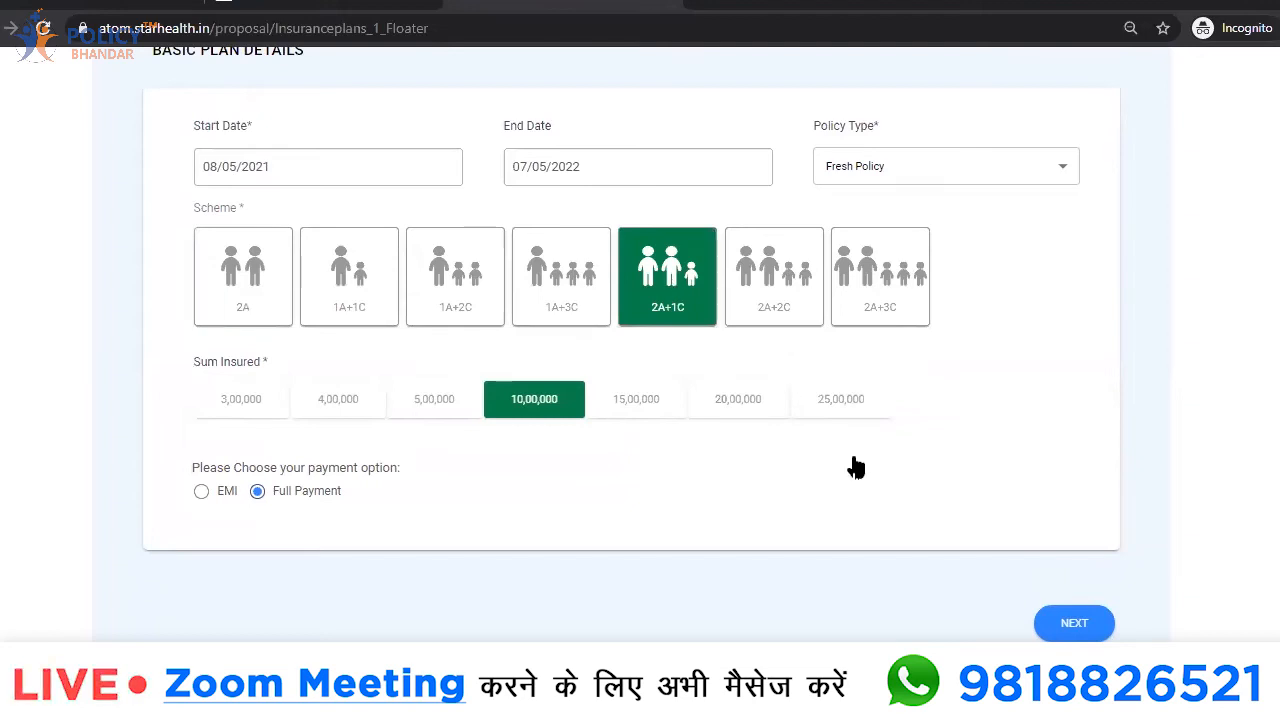
{"action": "left_click", "coordinate": [1073, 627]}
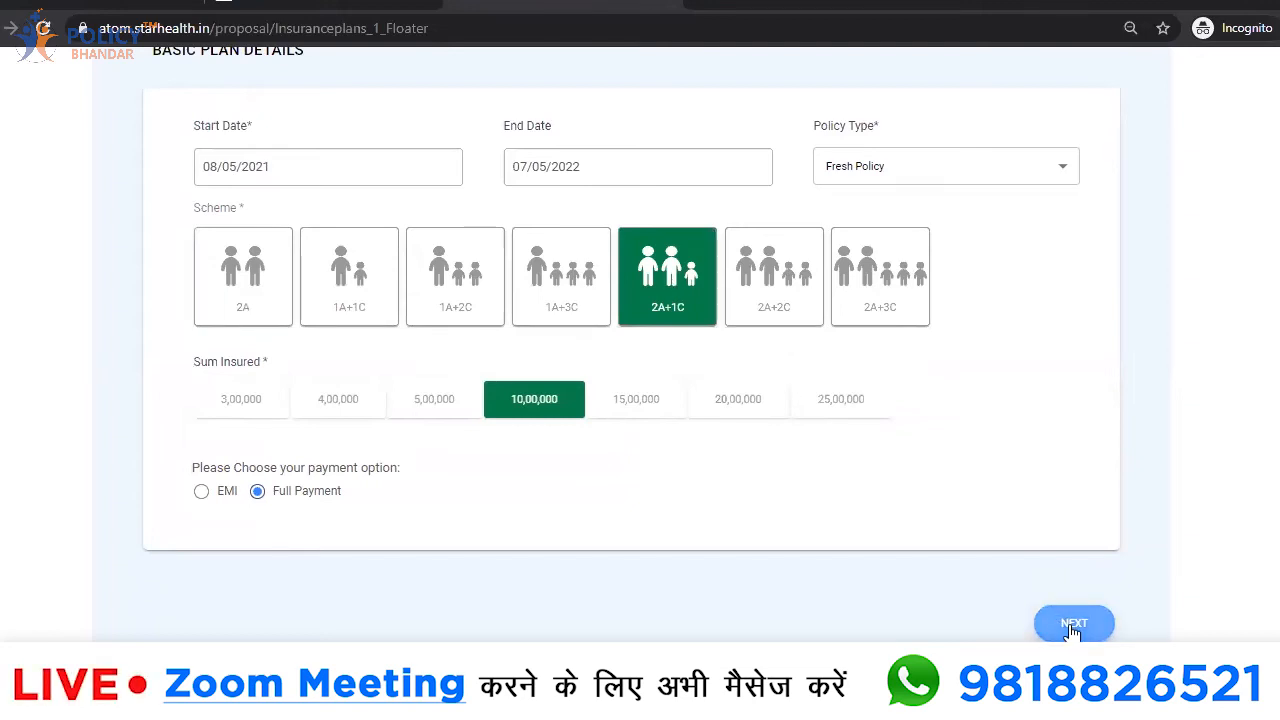
Proceed past the proposer details and open the Insured 3 form in the insured details
{"action": "scroll", "coordinate": [1073, 630], "scroll_direction": "down", "scroll_amount": 10}
{"action": "scroll", "coordinate": [1071, 631], "scroll_direction": "down", "scroll_amount": 15}
{"action": "left_click", "coordinate": [1066, 533]}
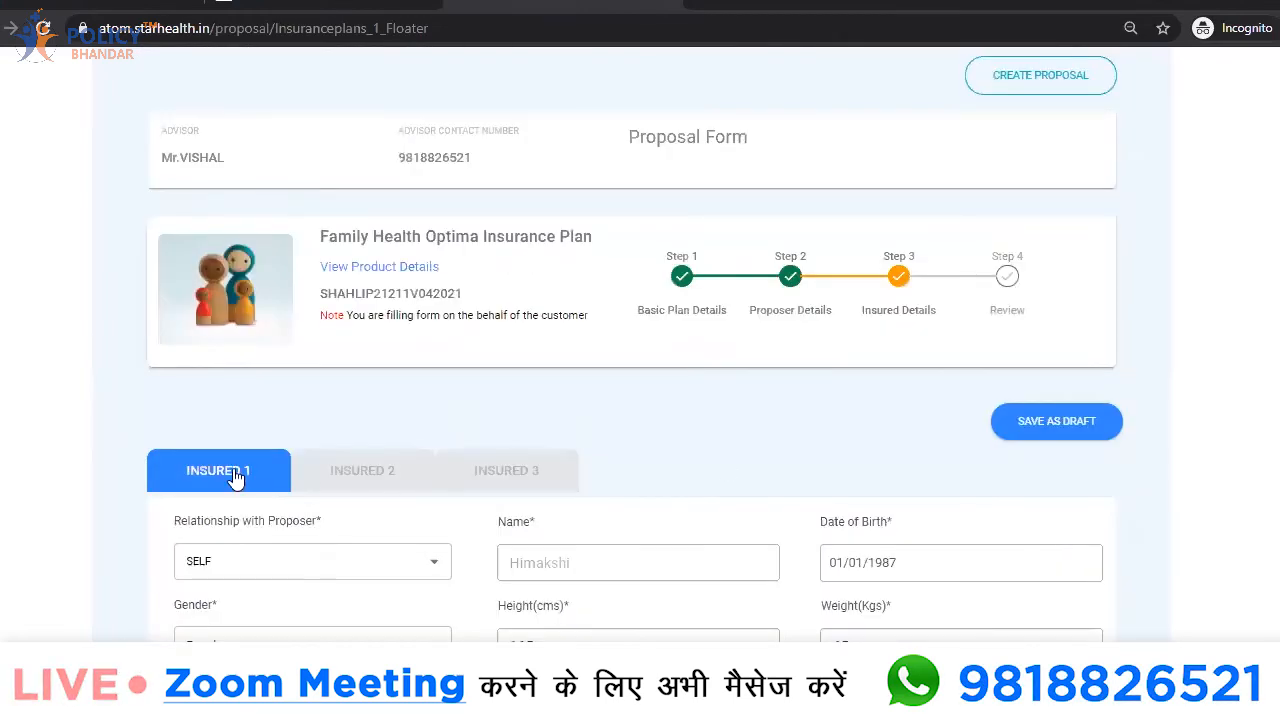
{"action": "scroll", "coordinate": [235, 477], "scroll_direction": "down", "scroll_amount": 2}
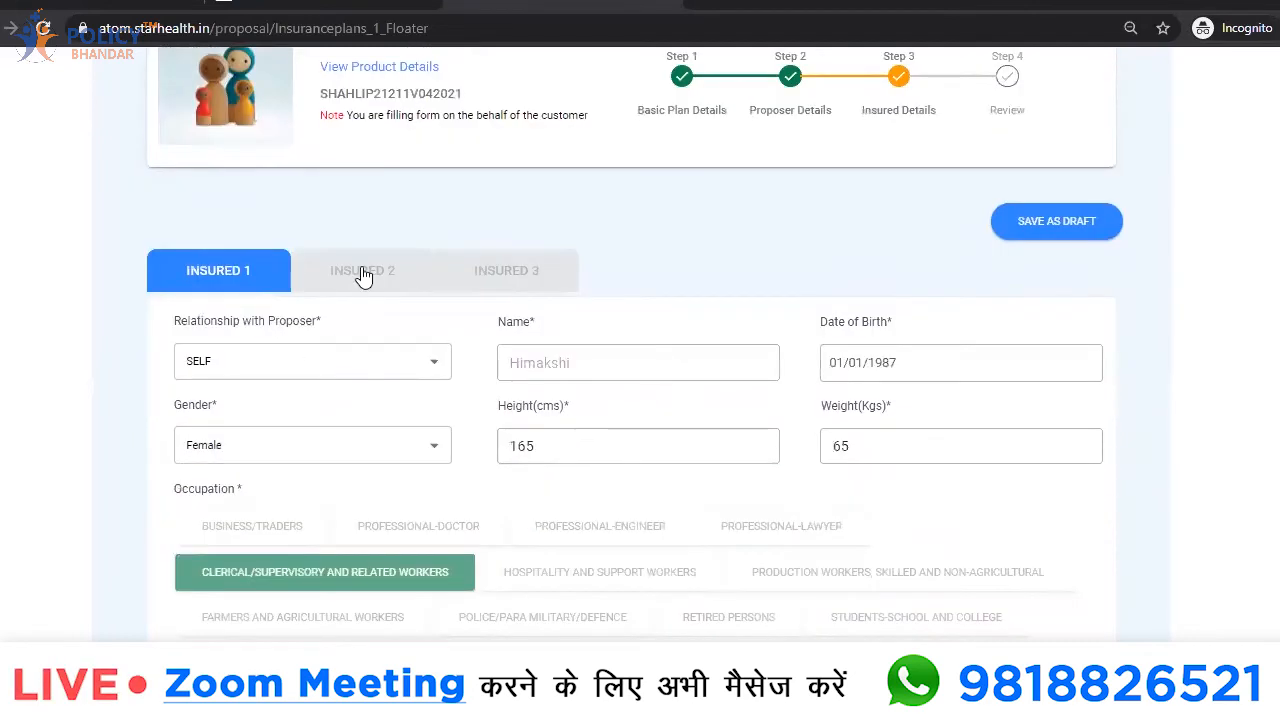
{"action": "left_click", "coordinate": [364, 277]}
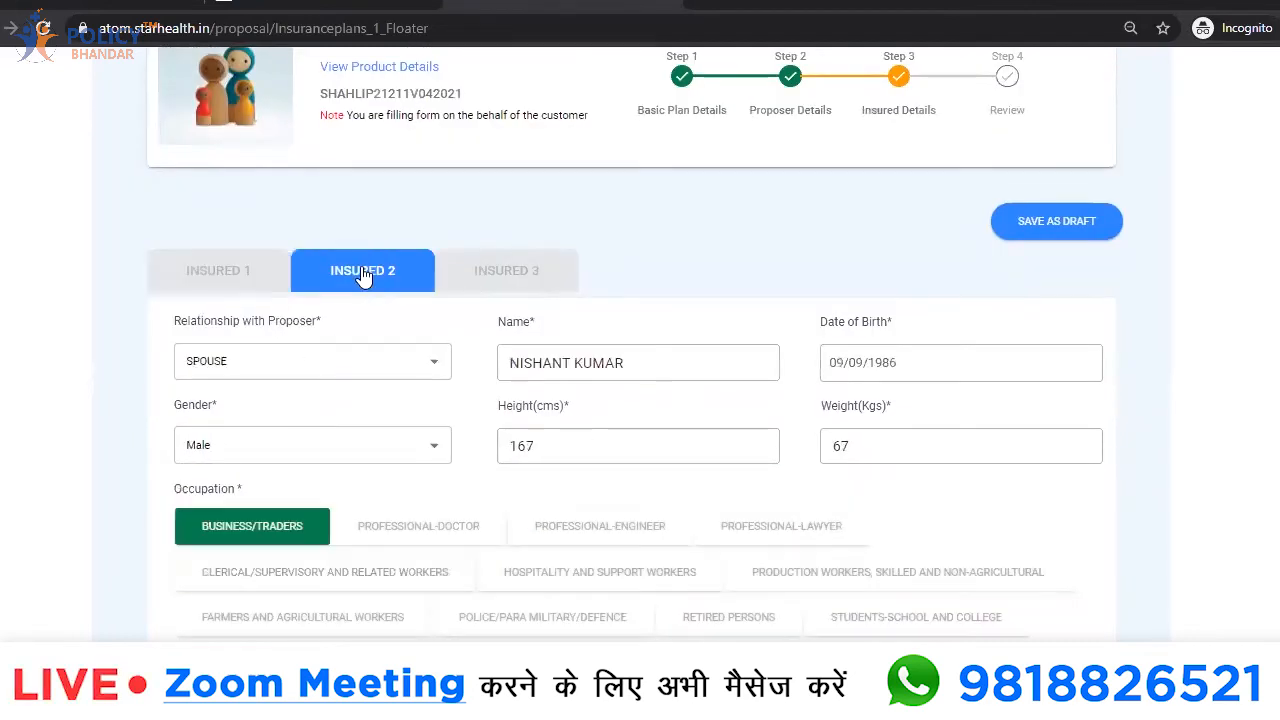
{"action": "left_click", "coordinate": [514, 277]}
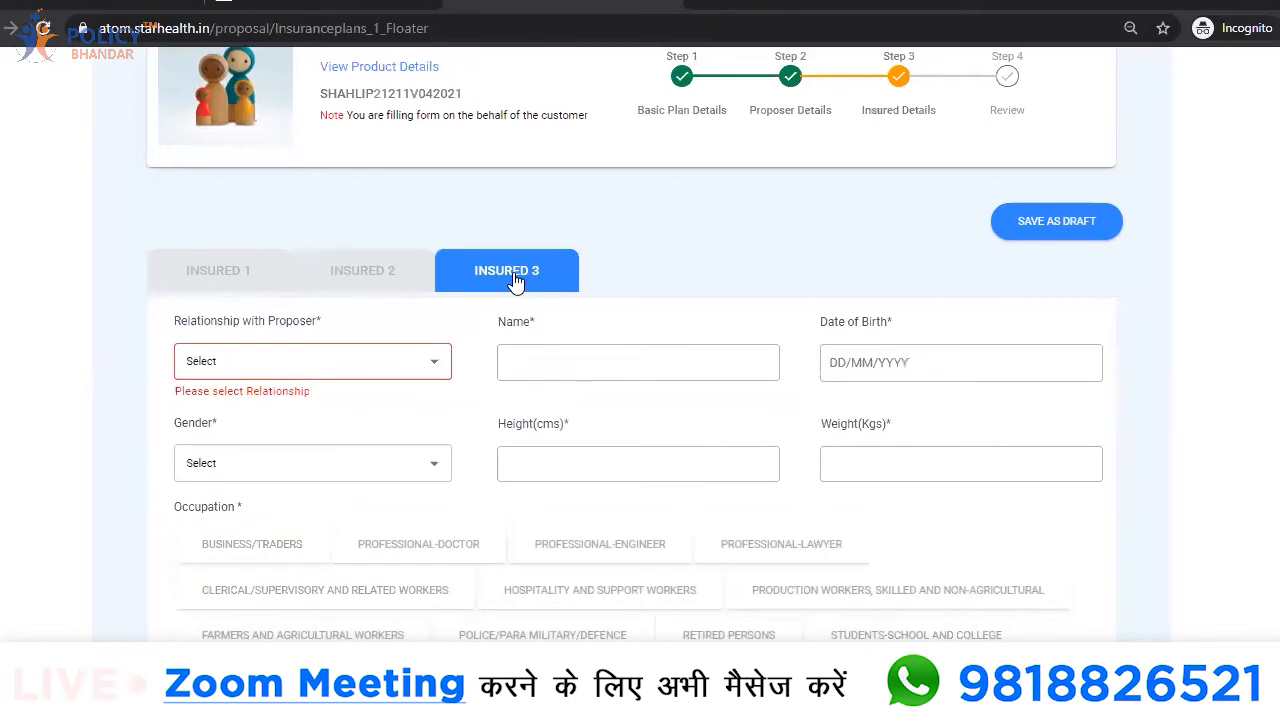
Set Insured 3's relationship with the proposer to Dependant Child and enter the child's full name and date of birth
{"action": "left_click", "coordinate": [218, 373]}
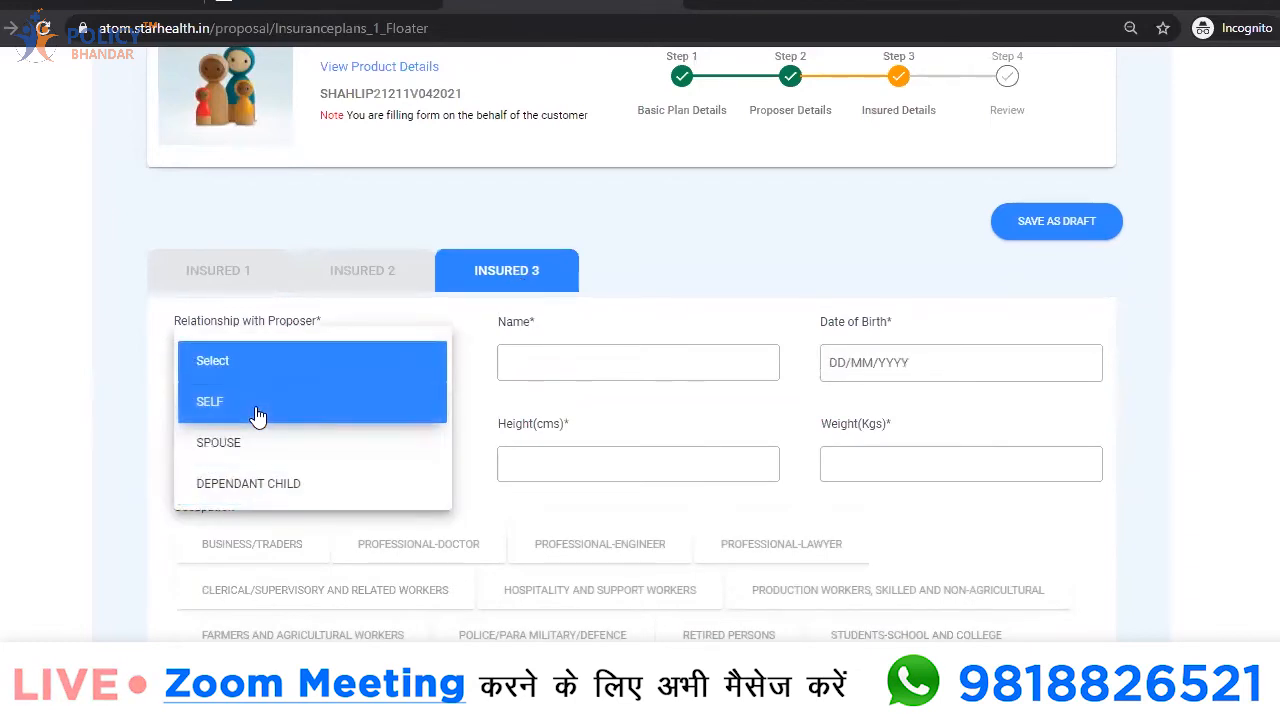
{"action": "left_click", "coordinate": [289, 490]}
{"action": "left_click", "coordinate": [553, 358]}
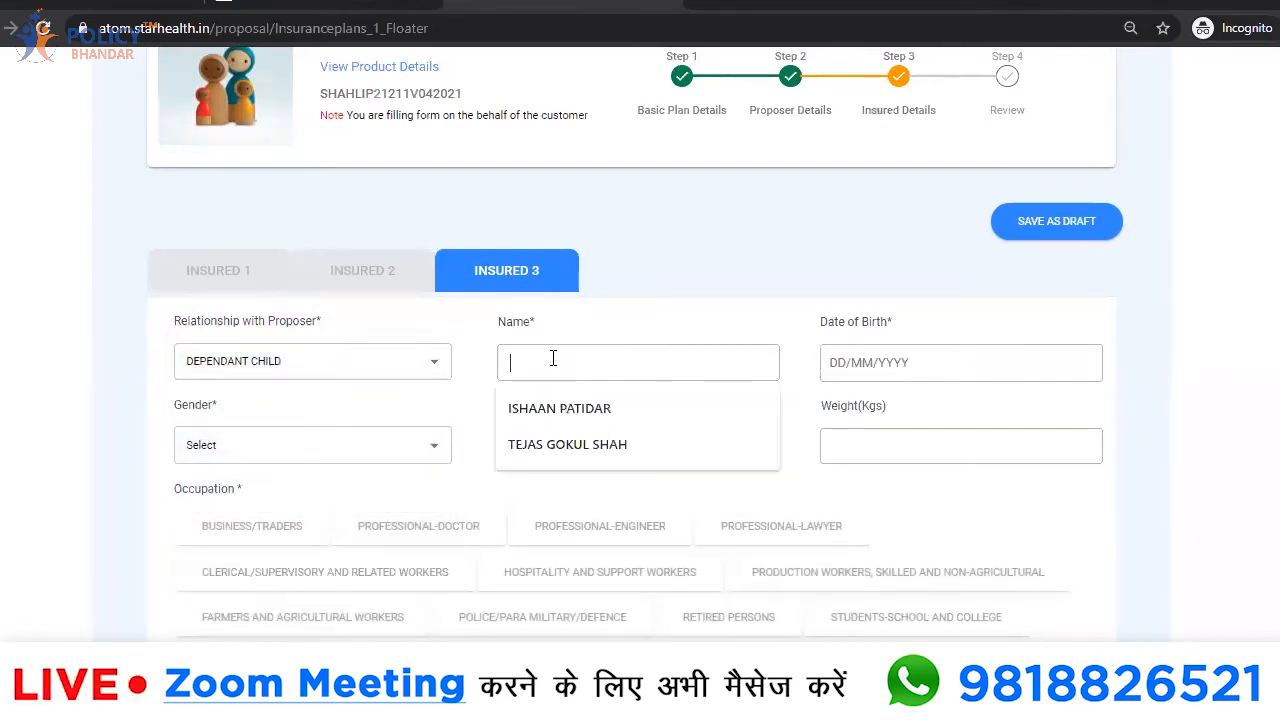
{"action": "key", "text": "Tab"}
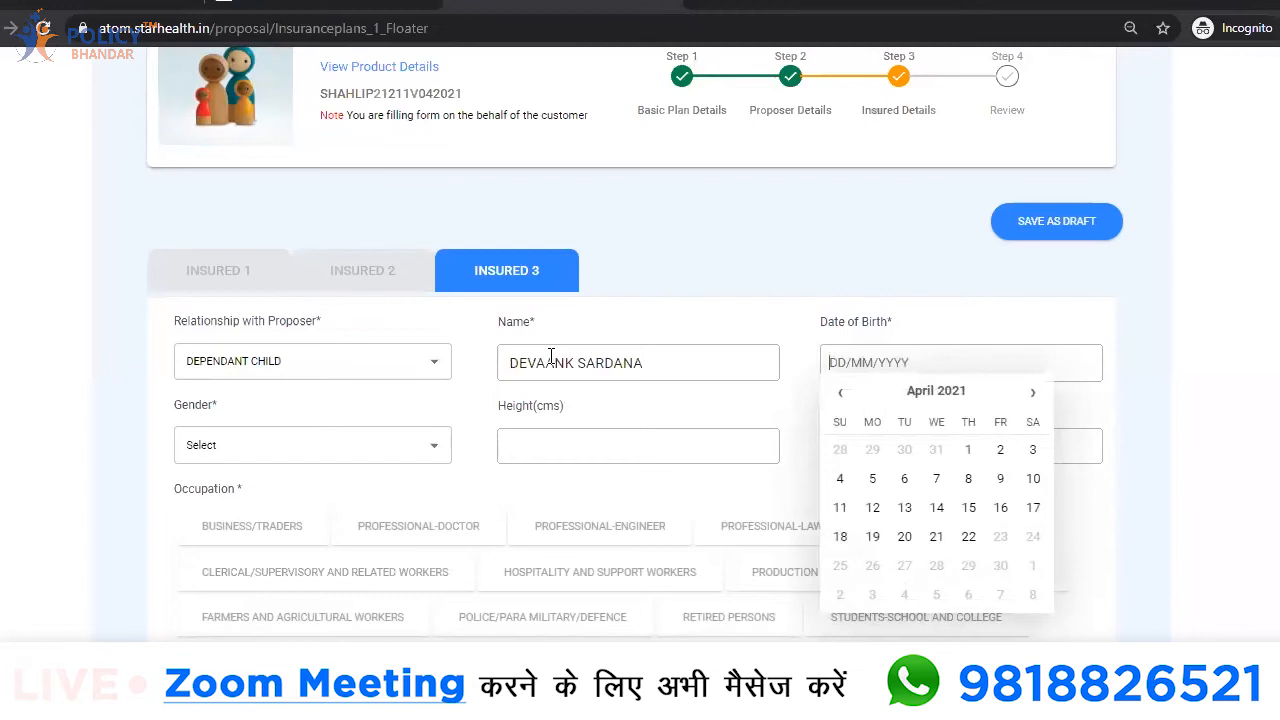
{"action": "type", "text": "16/"}
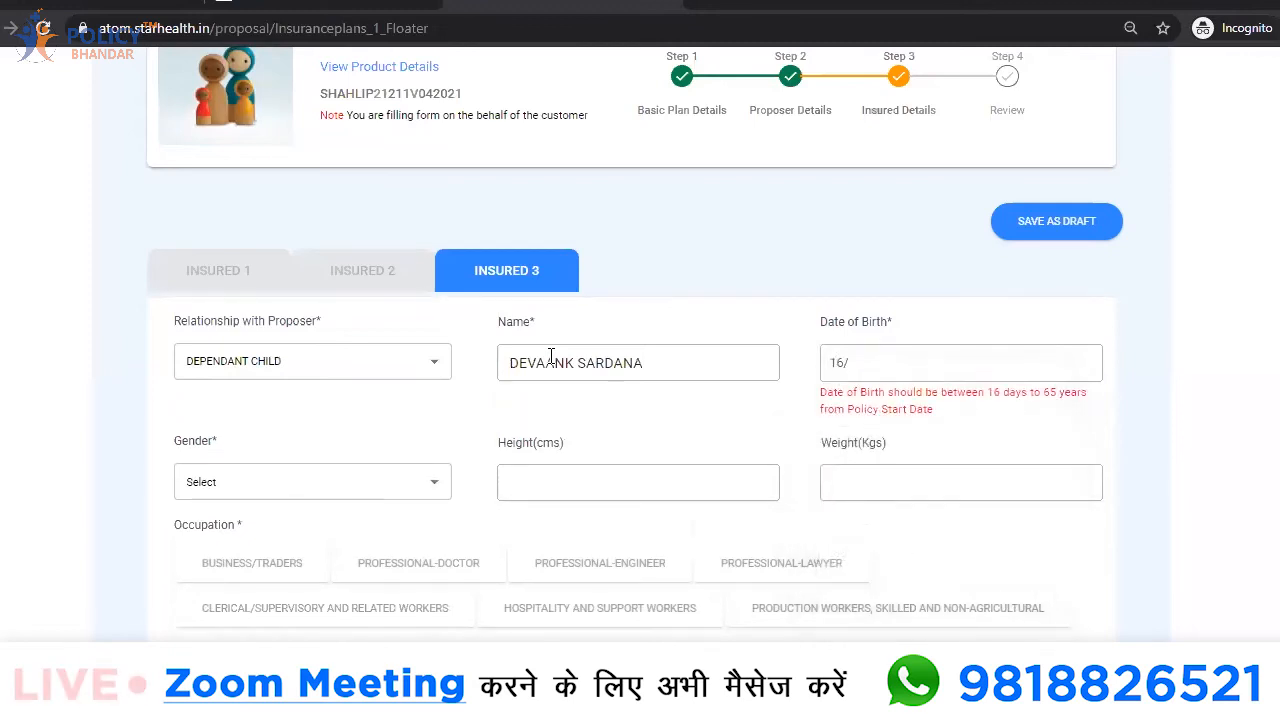
{"action": "type", "text": "10/2013"}
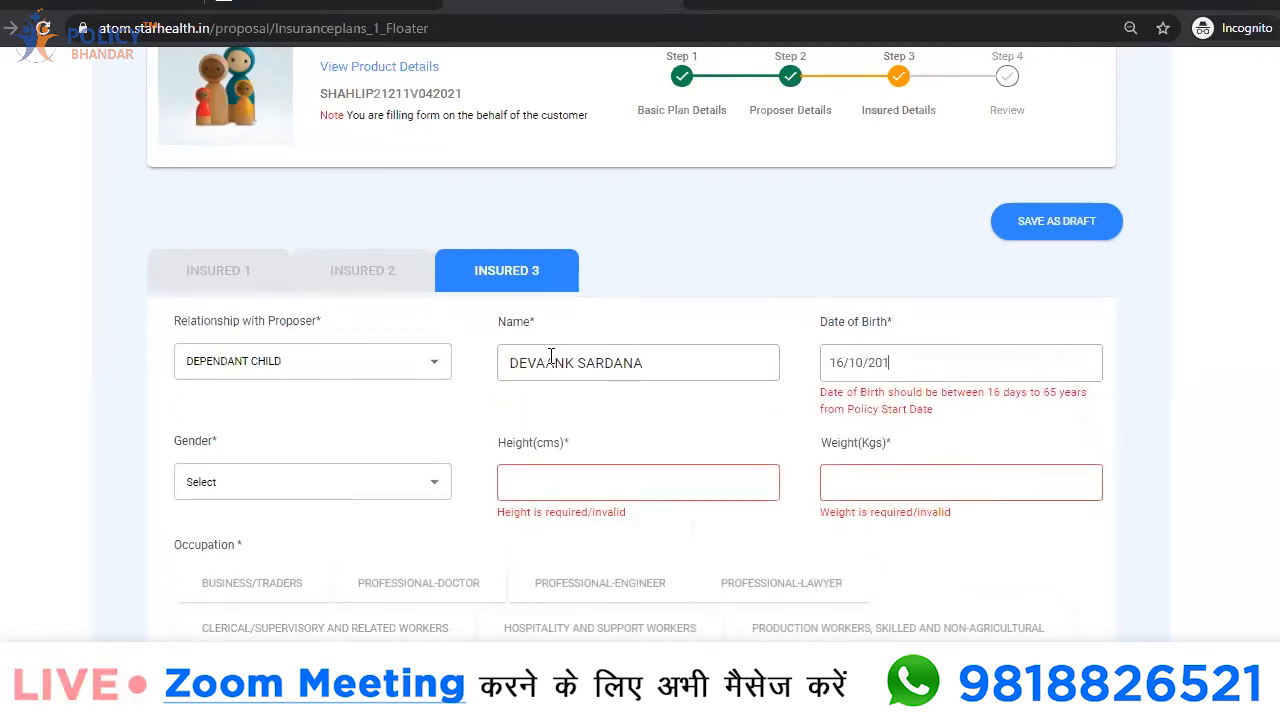
Set Insured 3's gender to Male, height to 135 cm and weight to 28 kg
{"action": "left_click", "coordinate": [183, 457]}
{"action": "left_click", "coordinate": [213, 487]}
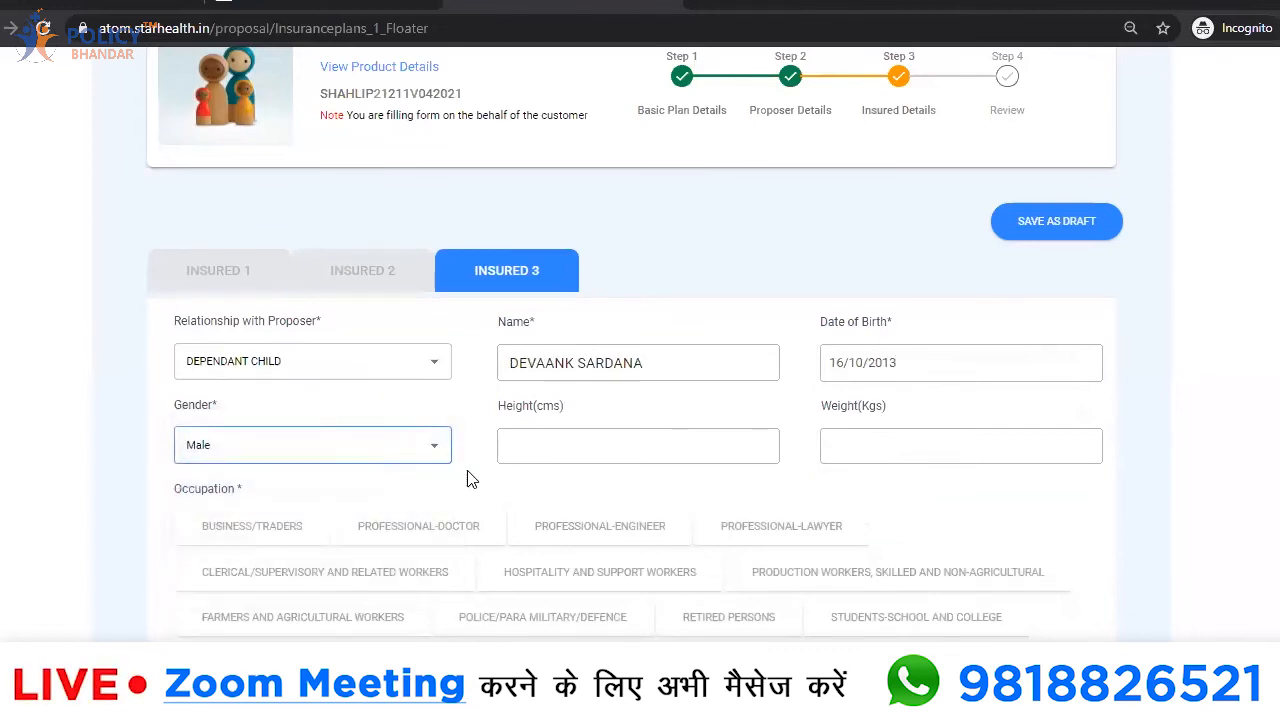
{"action": "left_click", "coordinate": [519, 443]}
{"action": "type", "text": "135"}
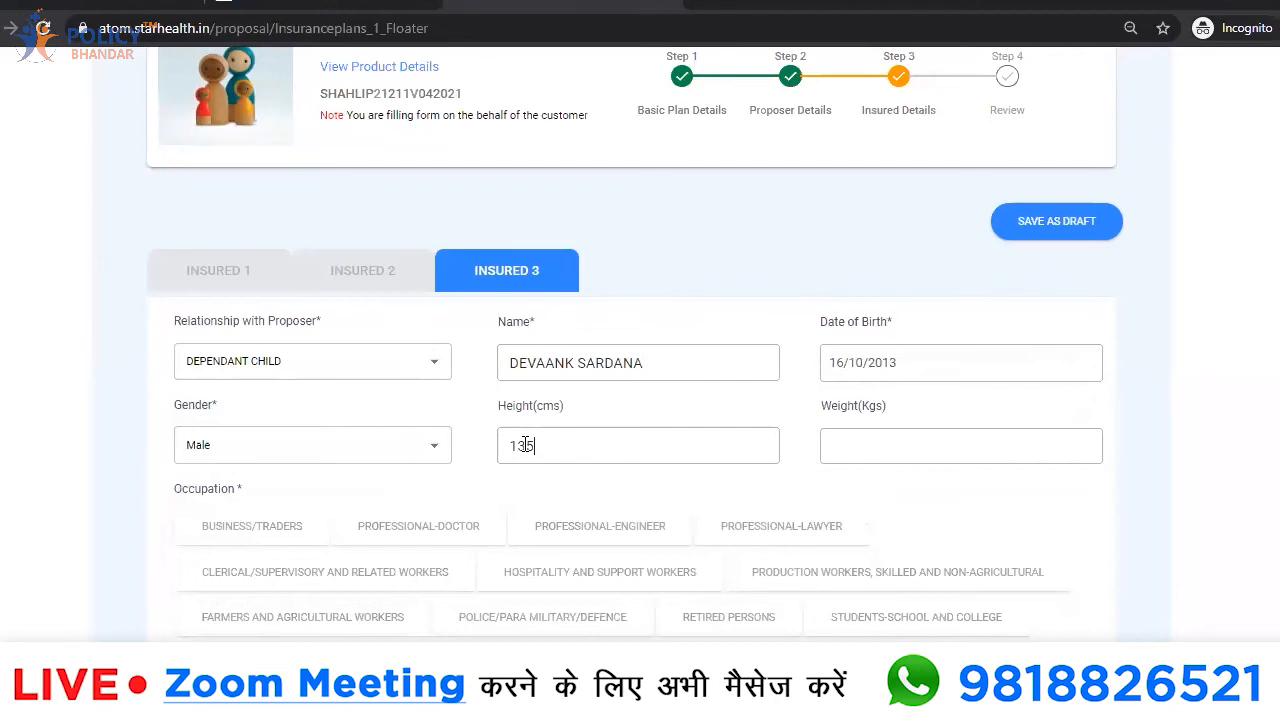
{"action": "key", "text": "Tab"}
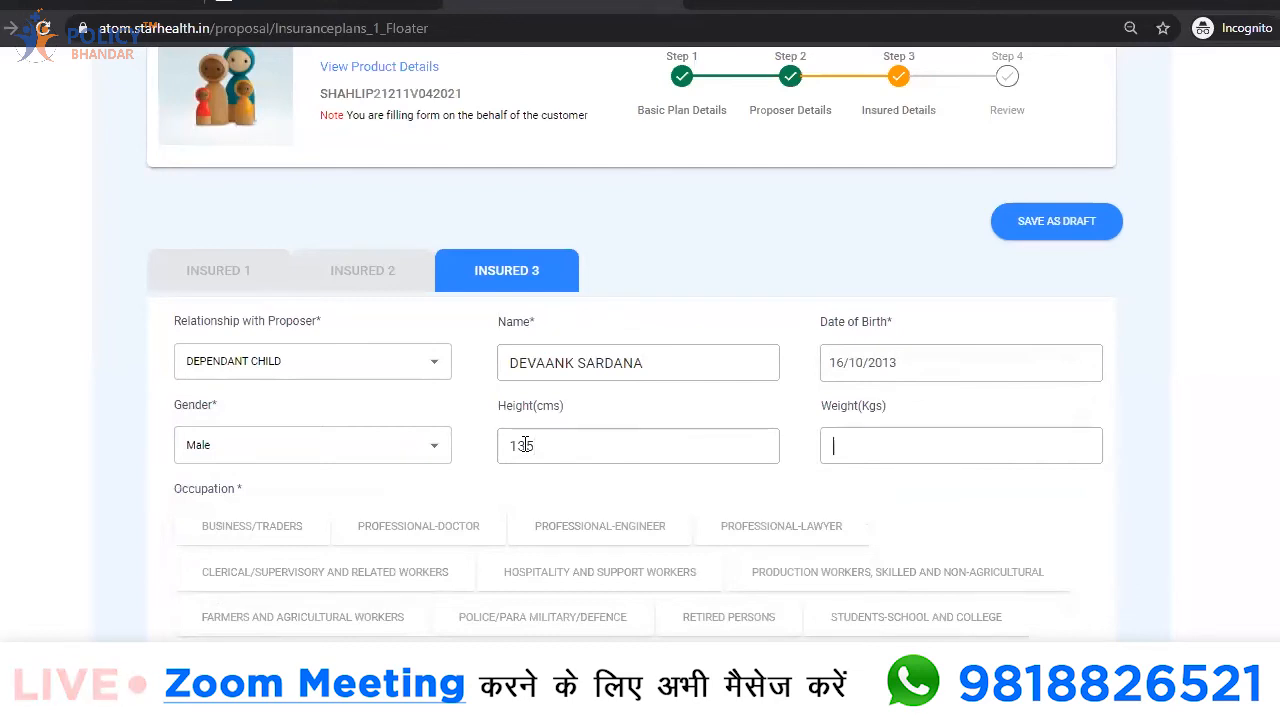
{"action": "scroll", "coordinate": [522, 446], "scroll_direction": "down", "scroll_amount": 2}
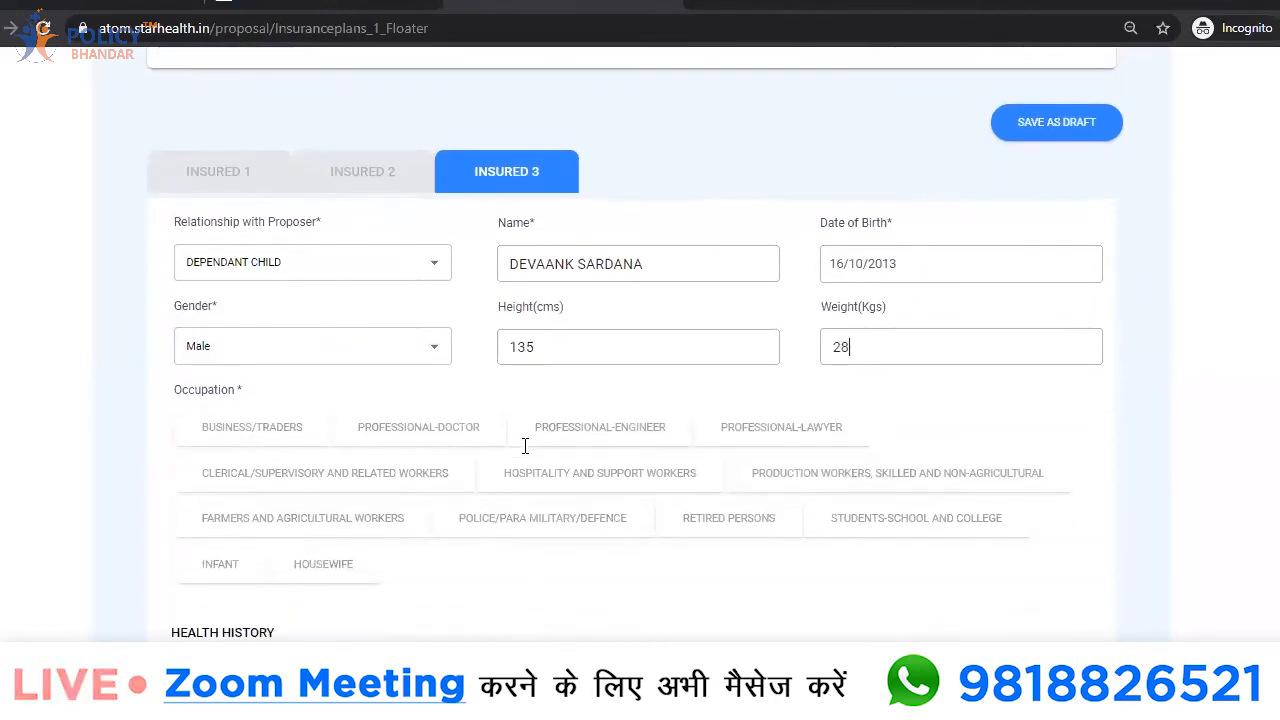
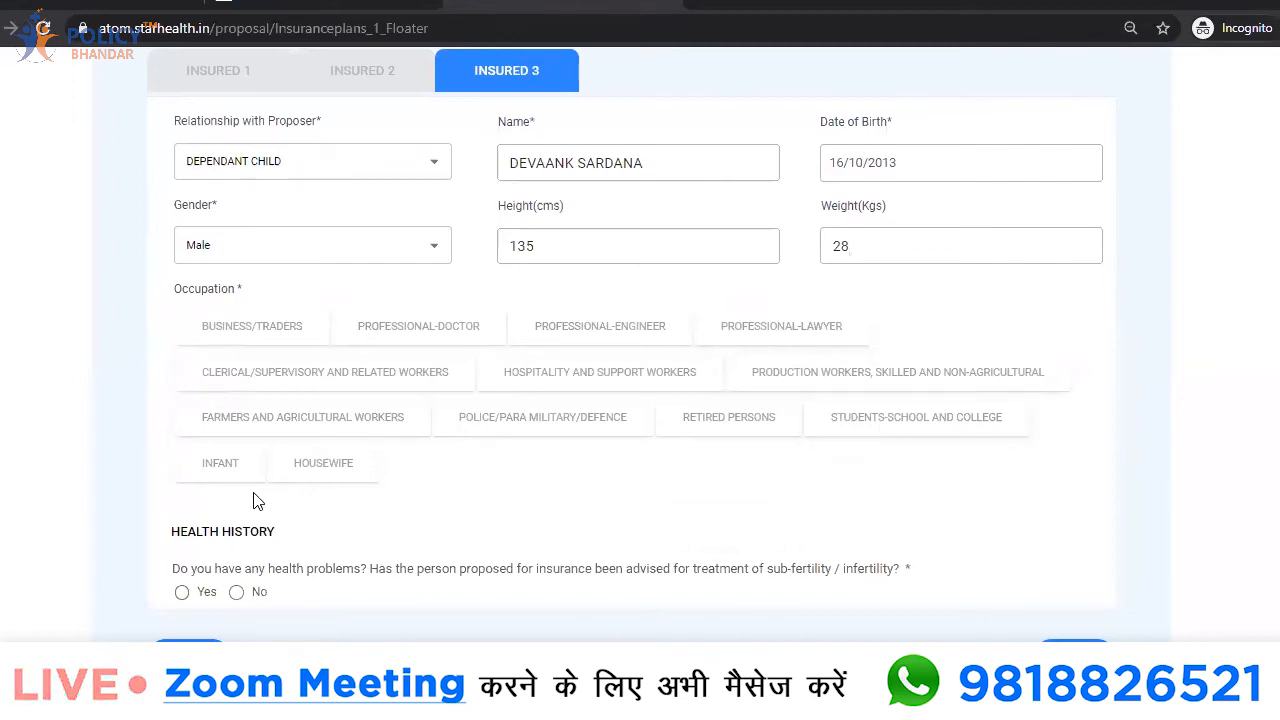
Set Insured 3's occupation to Students-School and College
{"action": "left_click", "coordinate": [223, 480]}
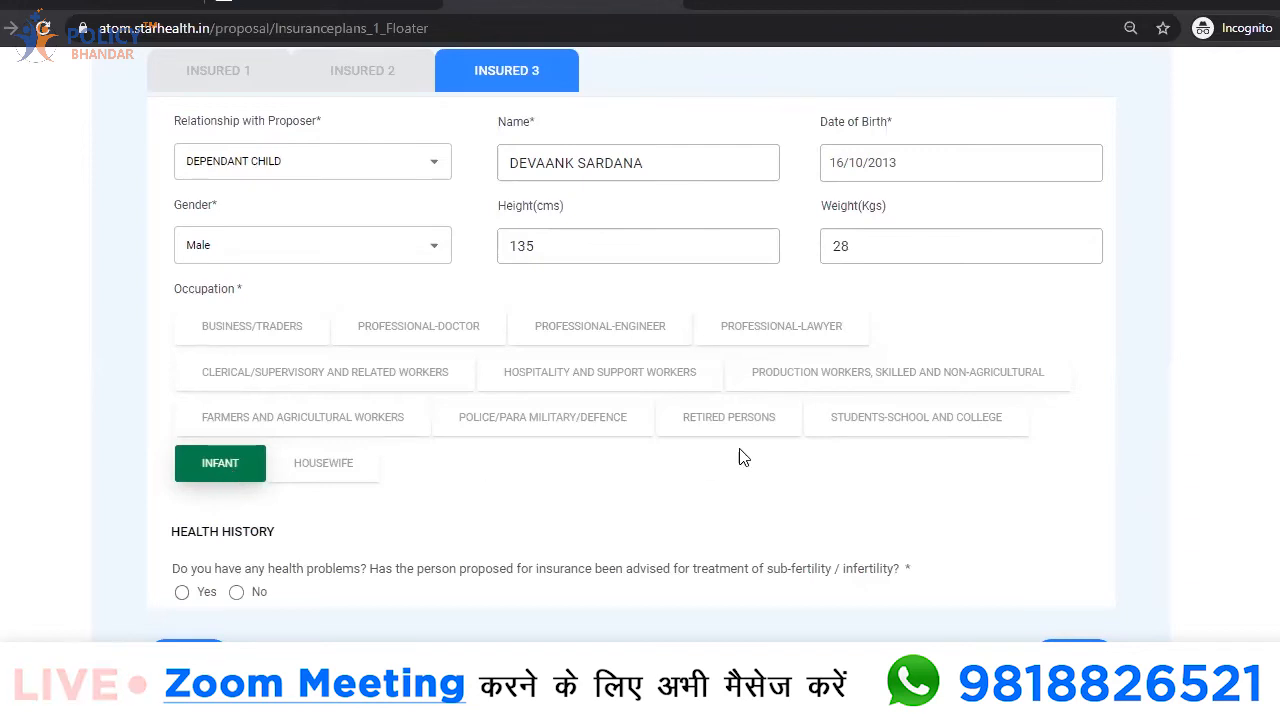
{"action": "left_click", "coordinate": [849, 430]}
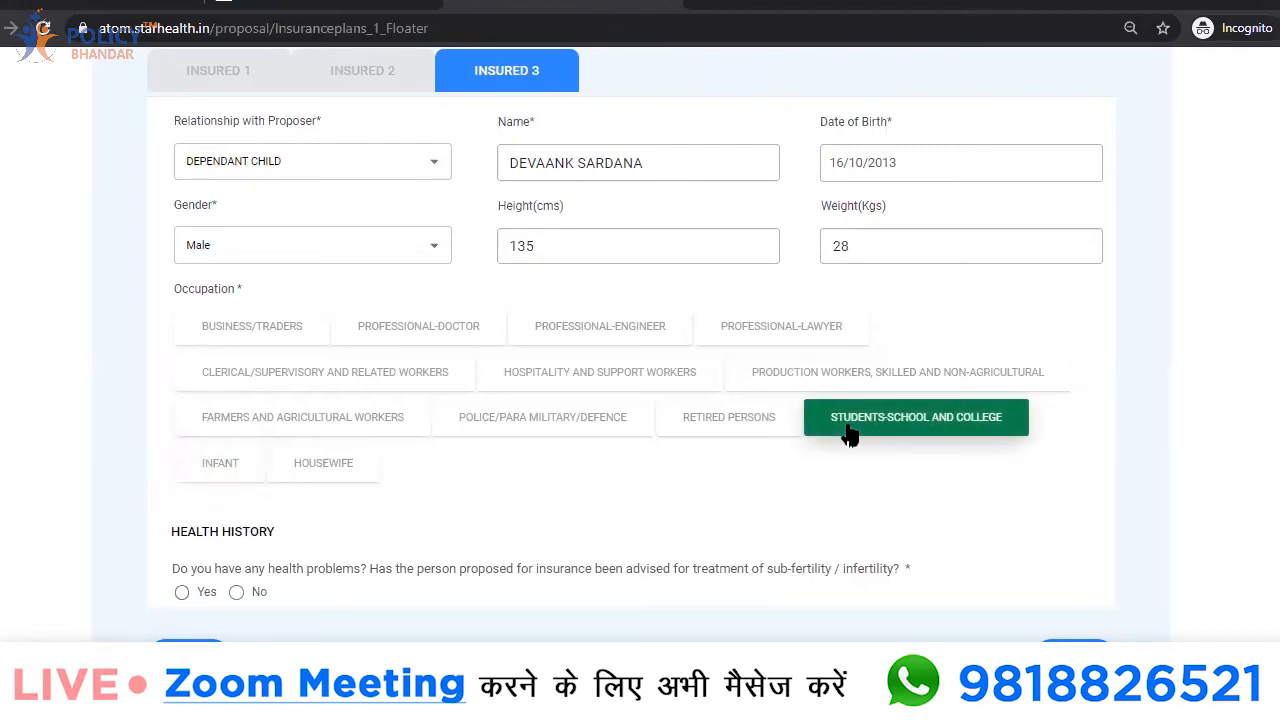
{"action": "scroll", "coordinate": [849, 433], "scroll_direction": "up", "scroll_amount": 2}
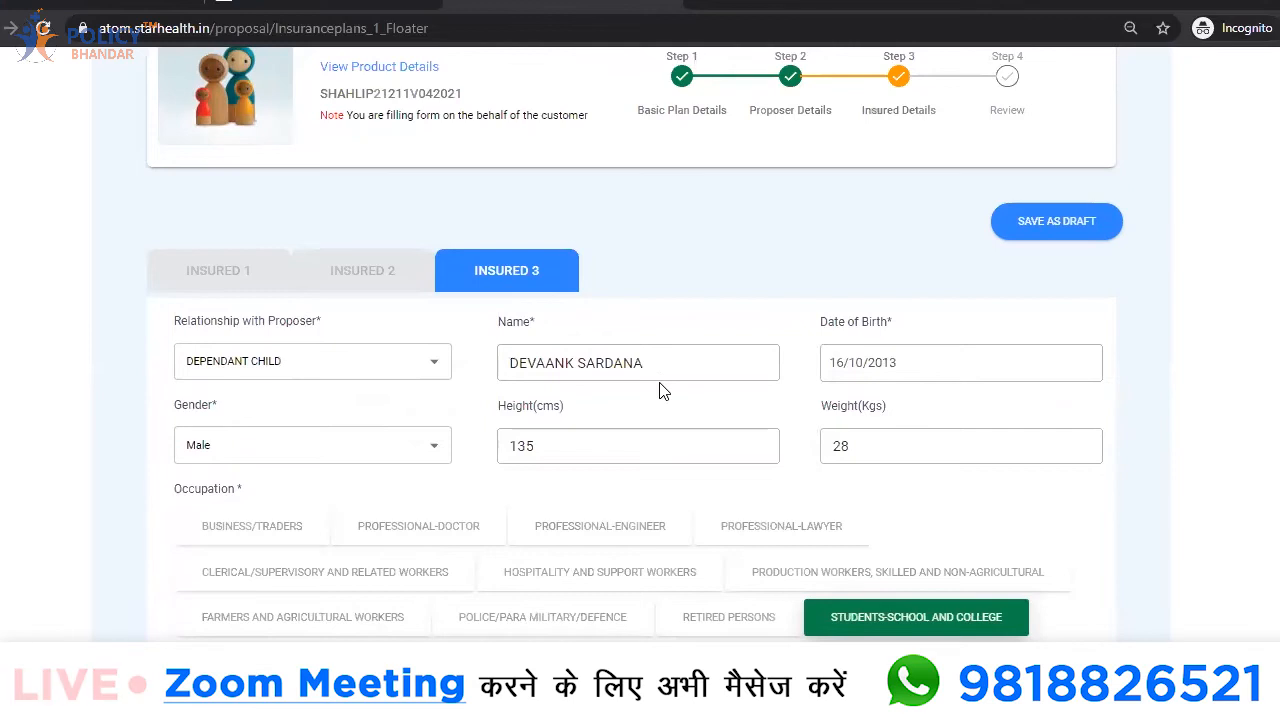
{"action": "scroll", "coordinate": [660, 390], "scroll_direction": "down", "scroll_amount": 3}
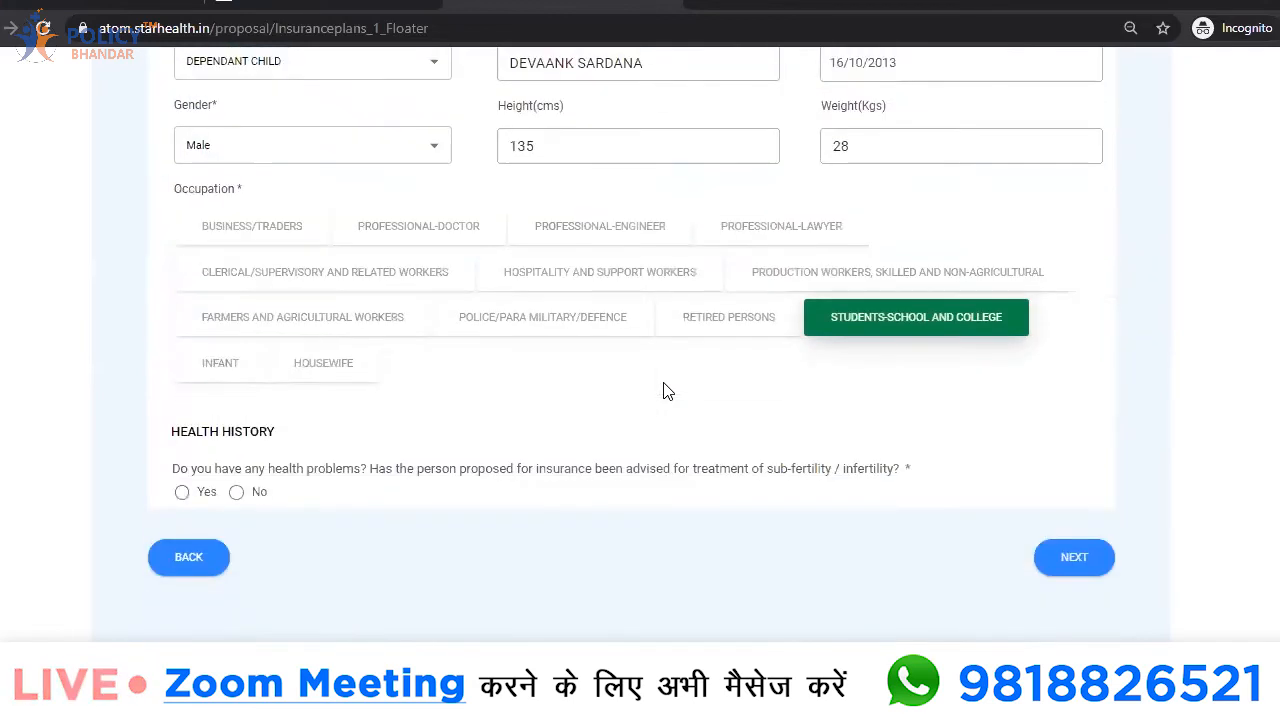
{"action": "scroll", "coordinate": [668, 391], "scroll_direction": "up", "scroll_amount": 3}
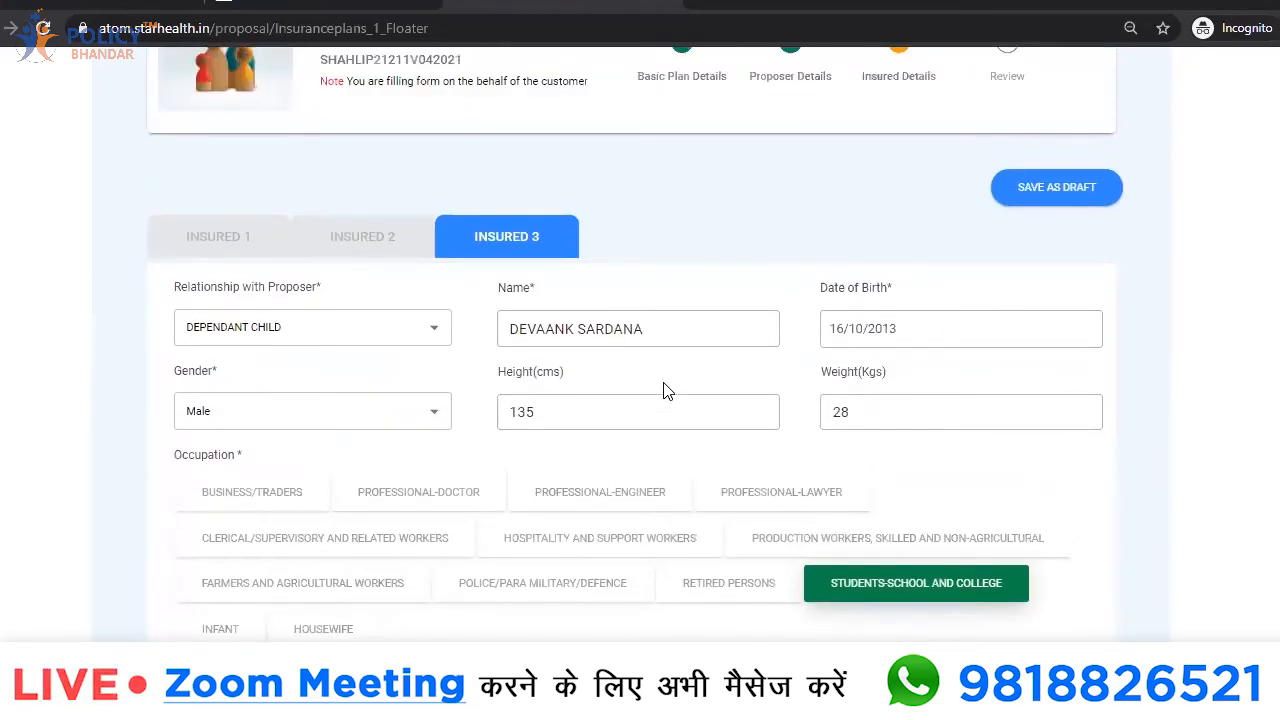
{"action": "scroll", "coordinate": [668, 391], "scroll_direction": "down", "scroll_amount": 2}
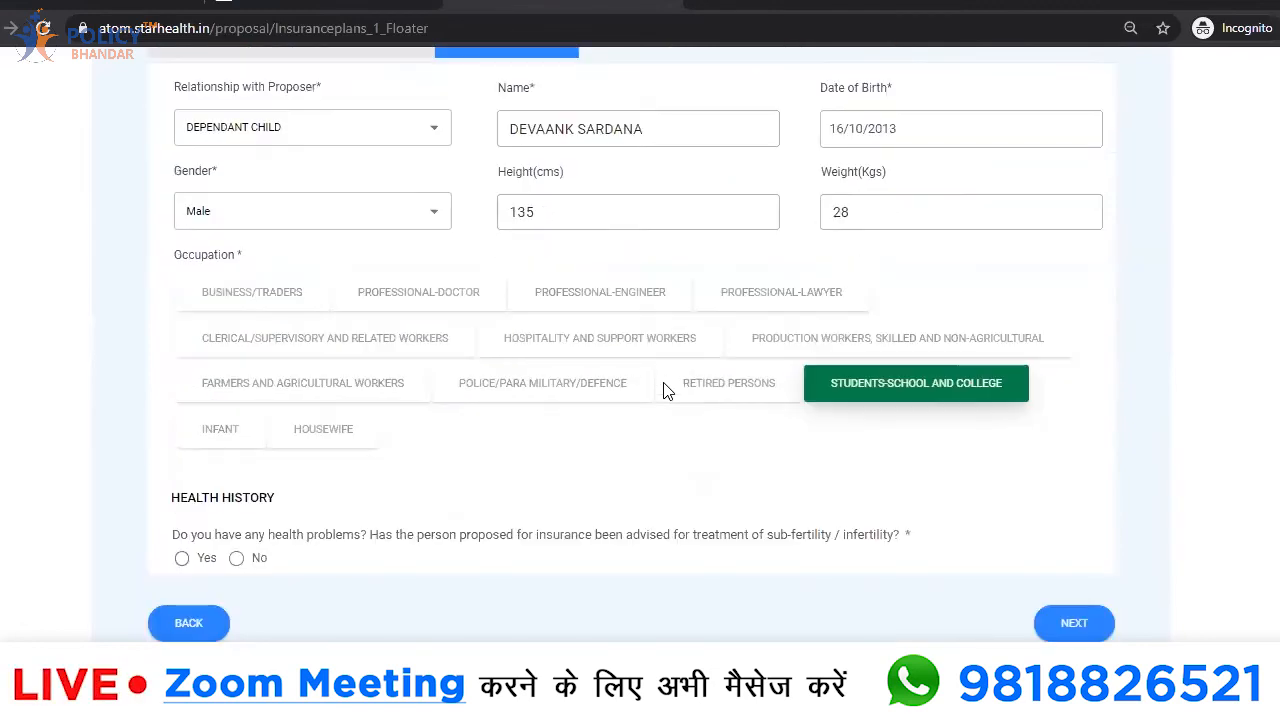
{"action": "scroll", "coordinate": [603, 412], "scroll_direction": "up", "scroll_amount": 1}
{"action": "scroll", "coordinate": [601, 414], "scroll_direction": "up", "scroll_amount": 2}
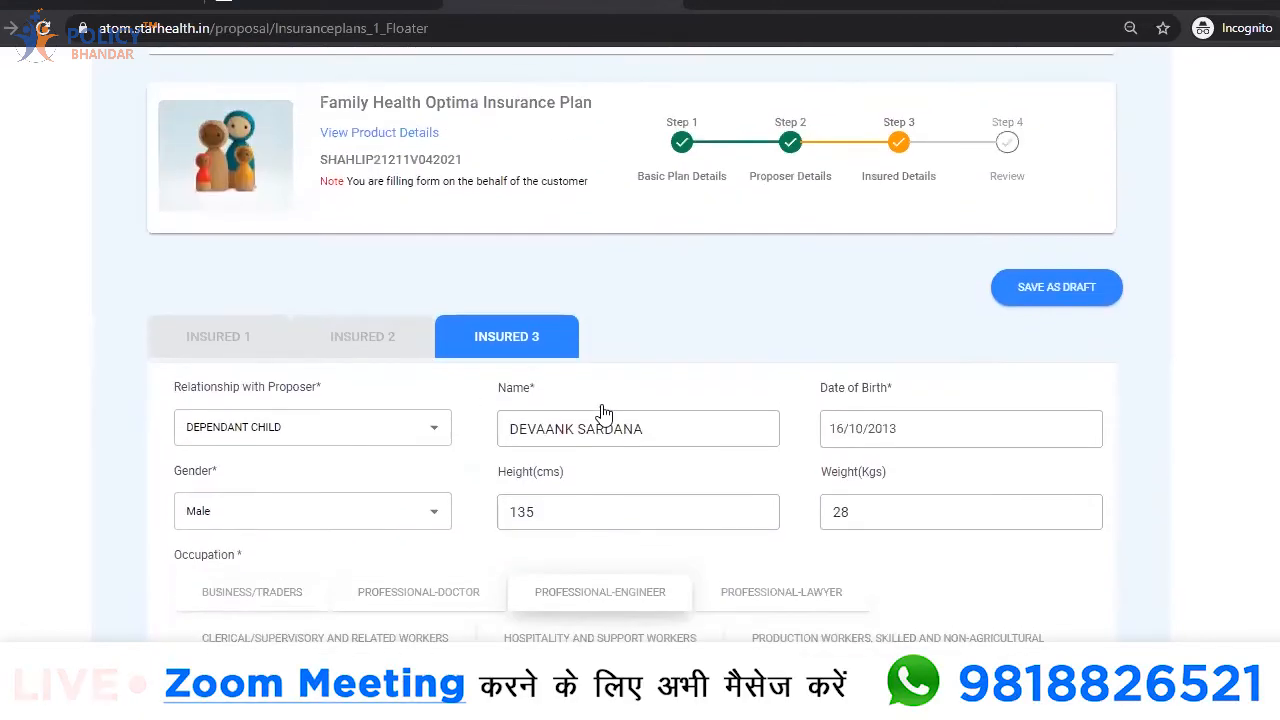
Go back from the insured details through the proposer details to the basic plan details
{"action": "scroll", "coordinate": [601, 418], "scroll_direction": "down", "scroll_amount": 3}
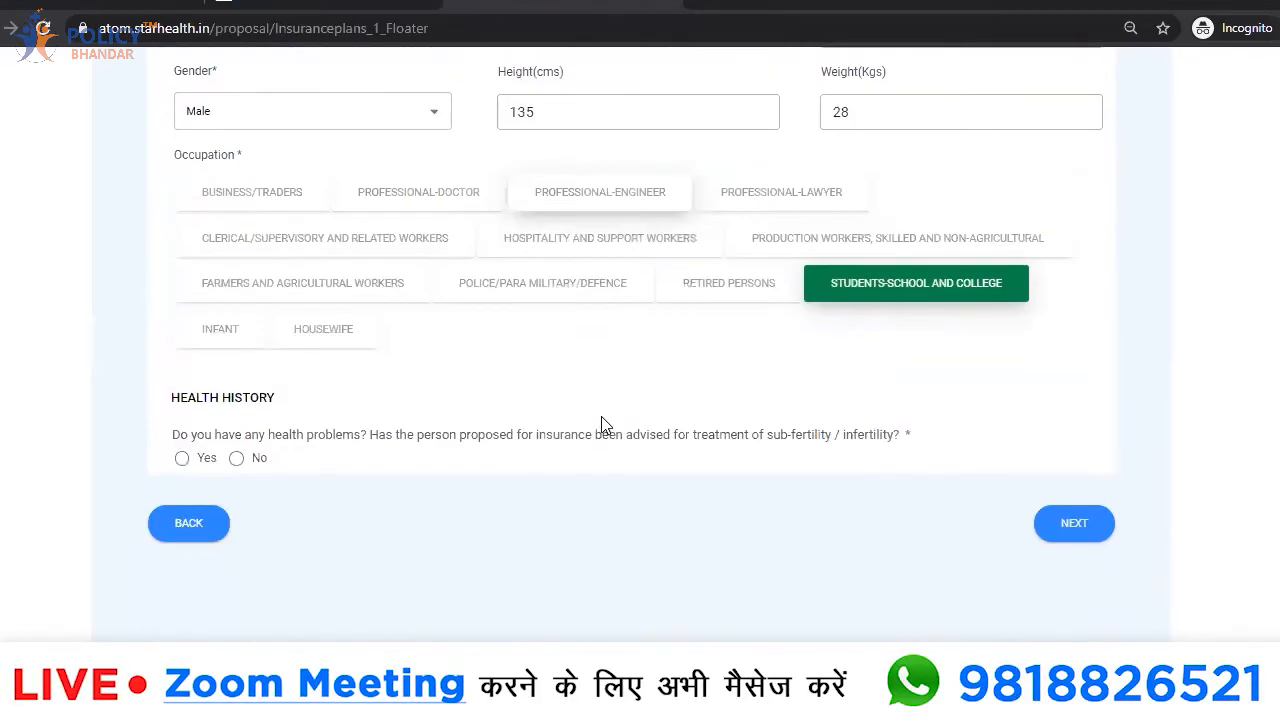
{"action": "left_click", "coordinate": [188, 523]}
{"action": "scroll", "coordinate": [199, 531], "scroll_direction": "up", "scroll_amount": 10}
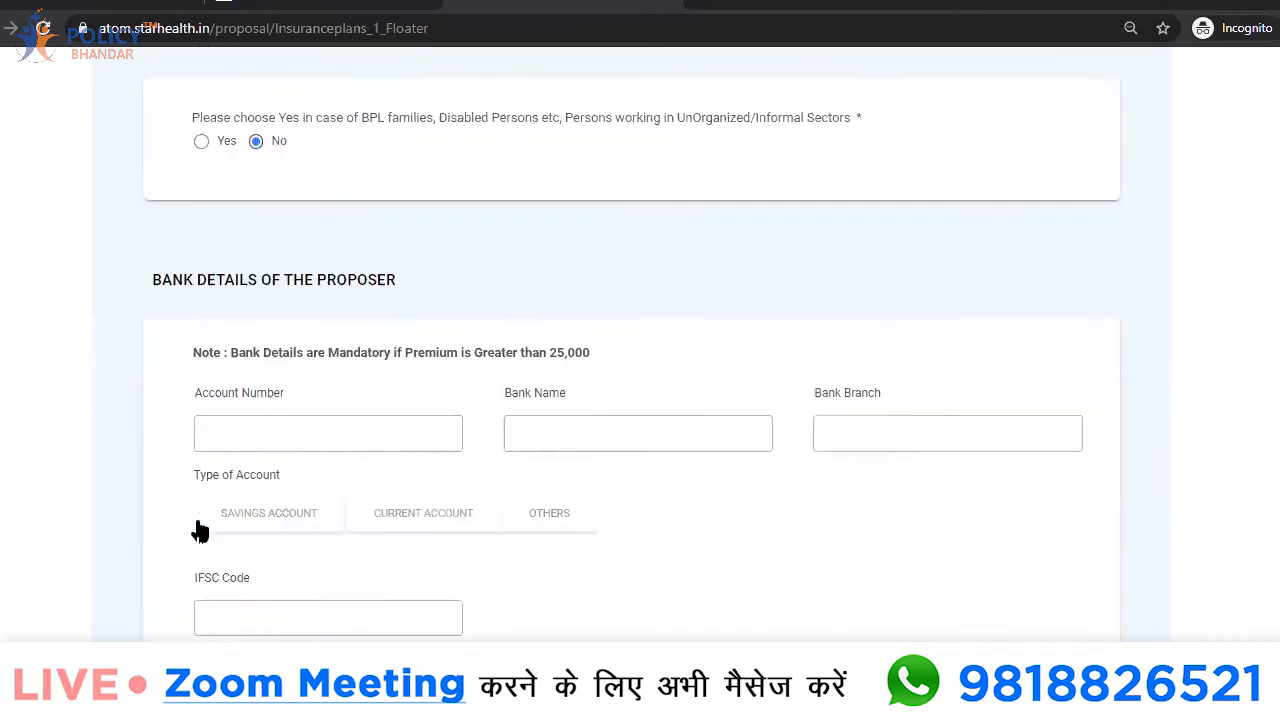
{"action": "scroll", "coordinate": [200, 531], "scroll_direction": "up", "scroll_amount": 8}
{"action": "scroll", "coordinate": [200, 531], "scroll_direction": "down", "scroll_amount": 12}
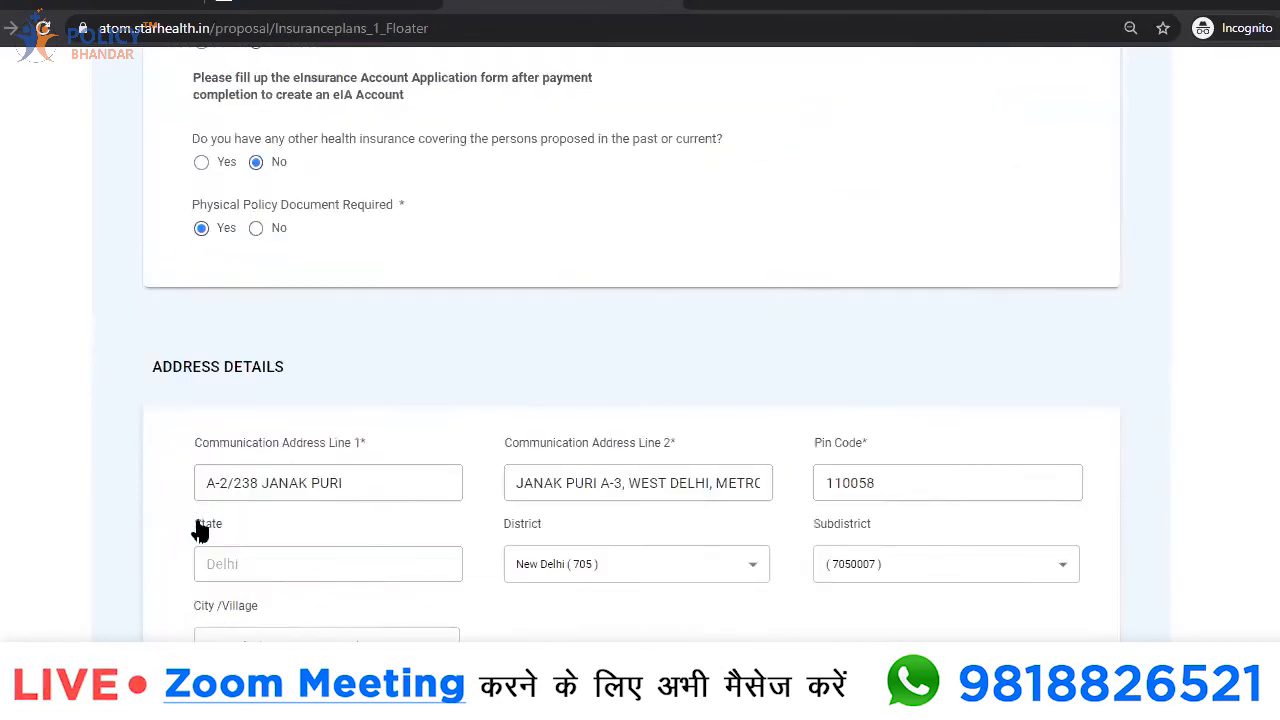
{"action": "scroll", "coordinate": [200, 533], "scroll_direction": "down", "scroll_amount": 5}
{"action": "left_click", "coordinate": [212, 538]}
Change the plan's scheme to 2A+2C and proceed to the proposer details
{"action": "scroll", "coordinate": [206, 528], "scroll_direction": "up", "scroll_amount": 8}
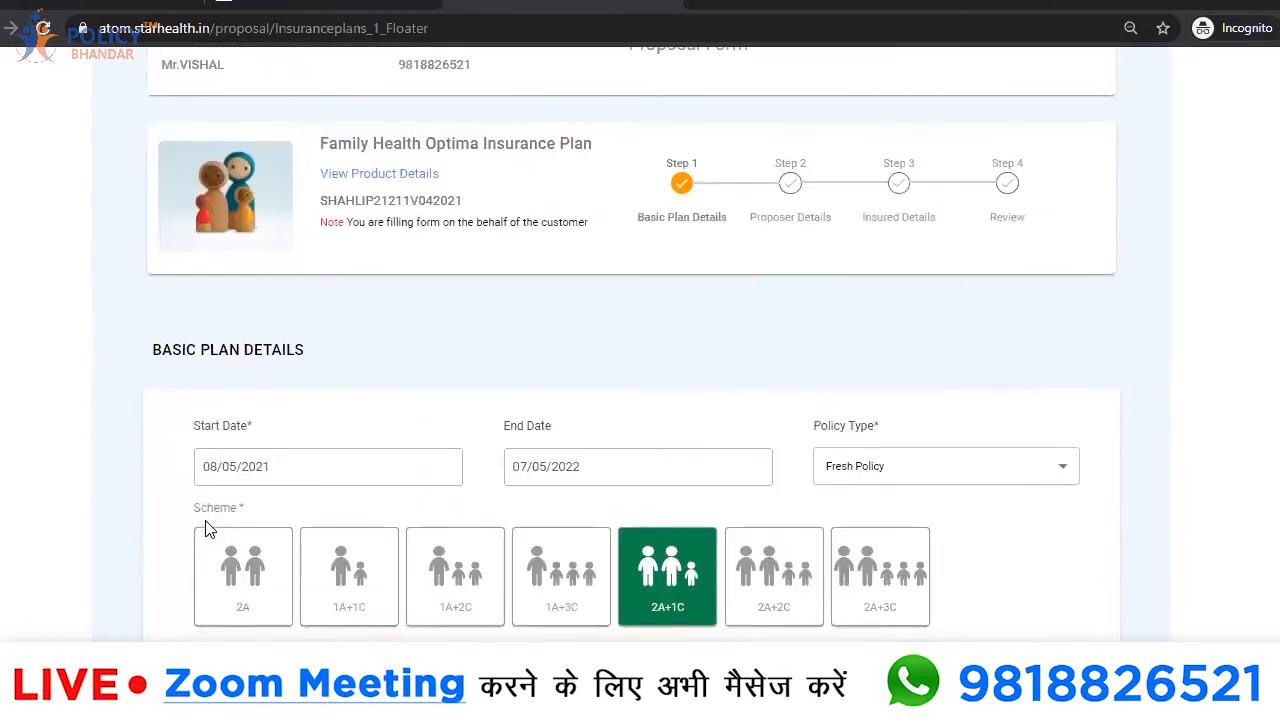
{"action": "scroll", "coordinate": [791, 490], "scroll_direction": "down", "scroll_amount": 1}
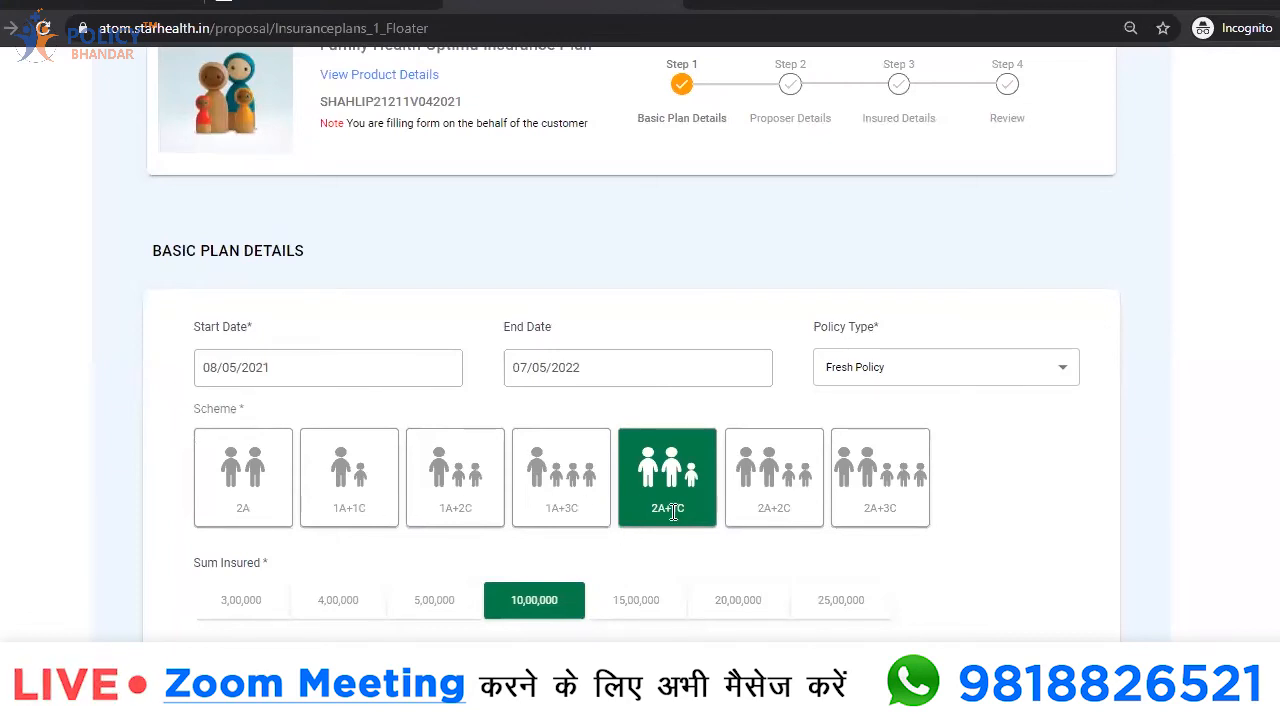
{"action": "left_click", "coordinate": [785, 484]}
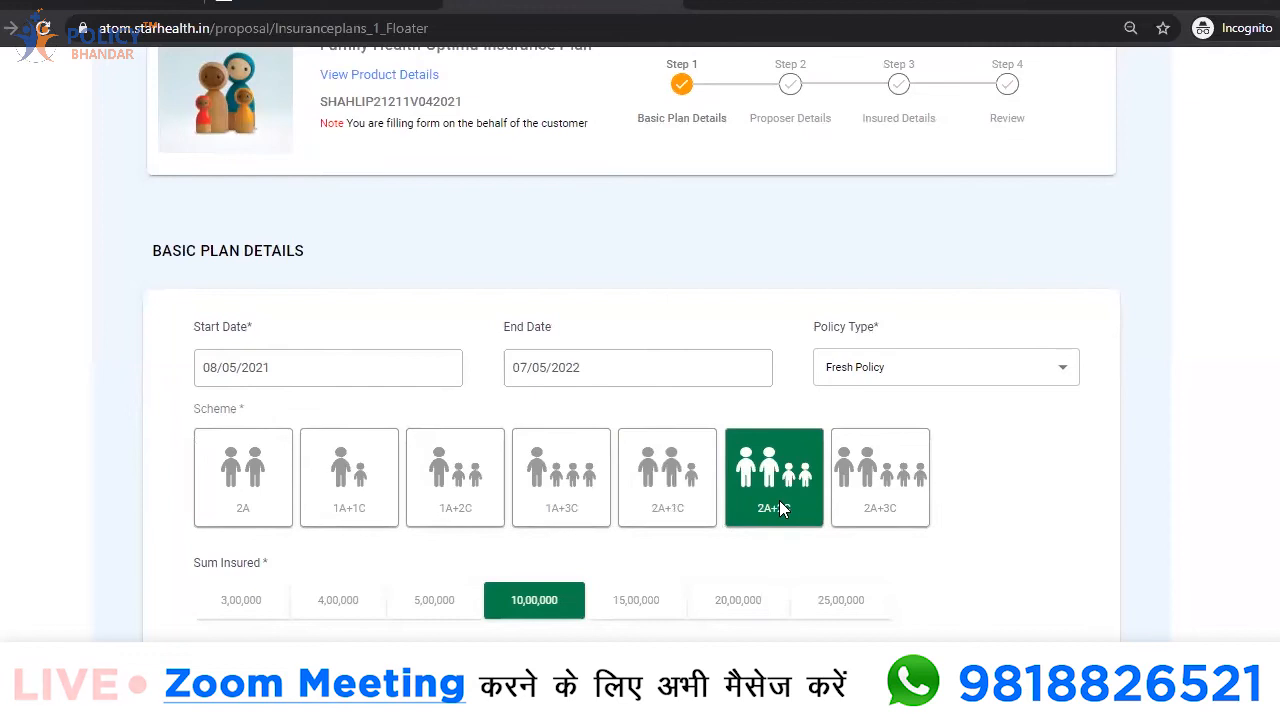
{"action": "scroll", "coordinate": [780, 509], "scroll_direction": "down", "scroll_amount": 3}
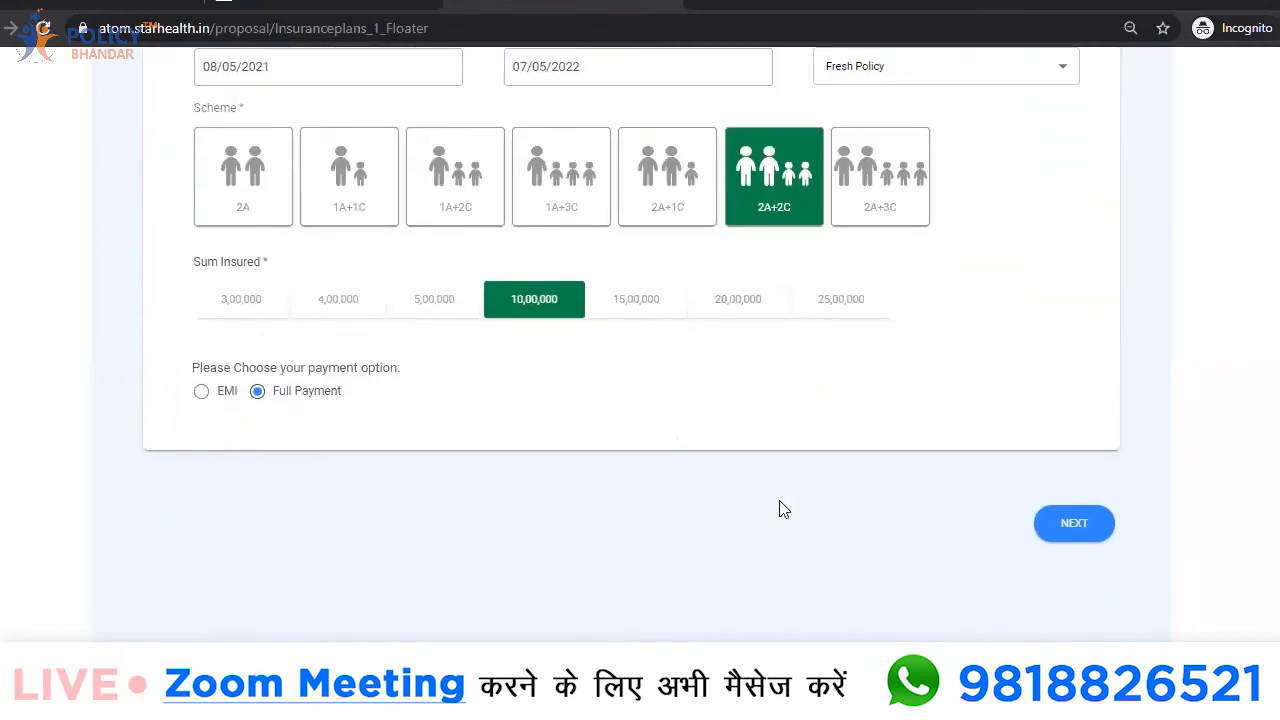
{"action": "left_click", "coordinate": [1068, 535]}
Proceed past the proposer and nominee details to the insured details
{"action": "scroll", "coordinate": [1069, 535], "scroll_direction": "down", "scroll_amount": 20}
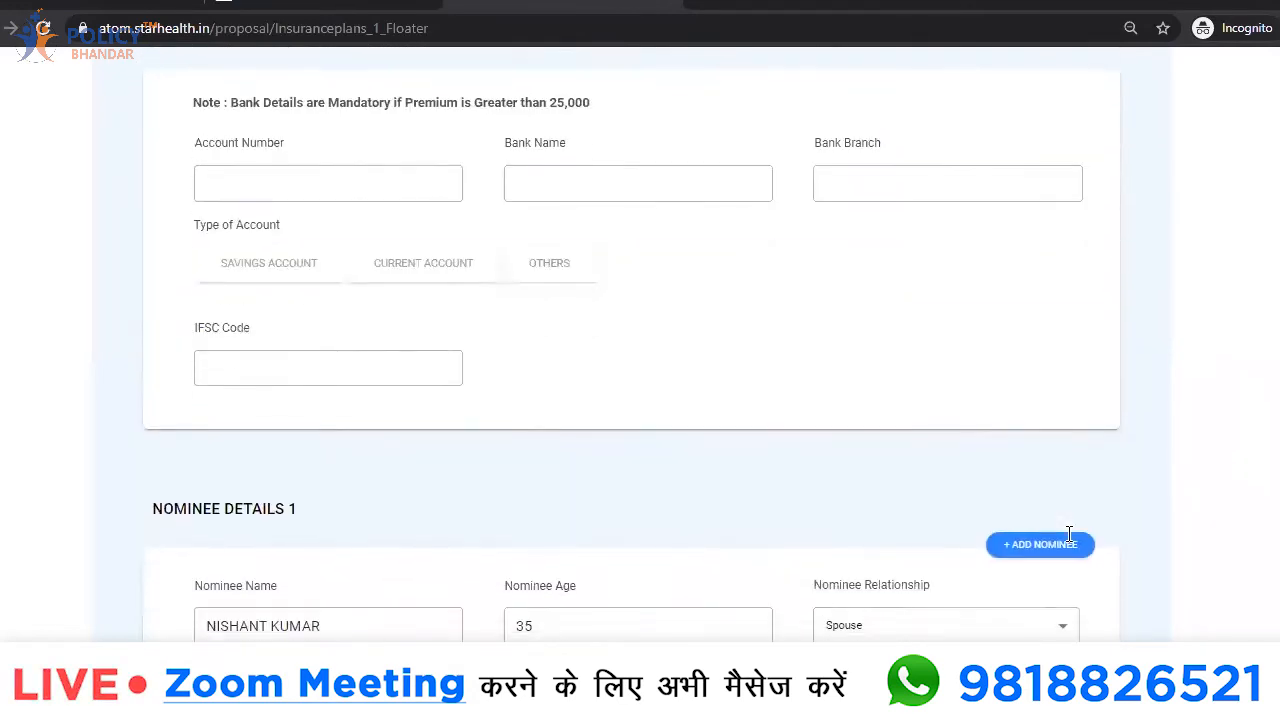
{"action": "left_click", "coordinate": [1071, 530]}
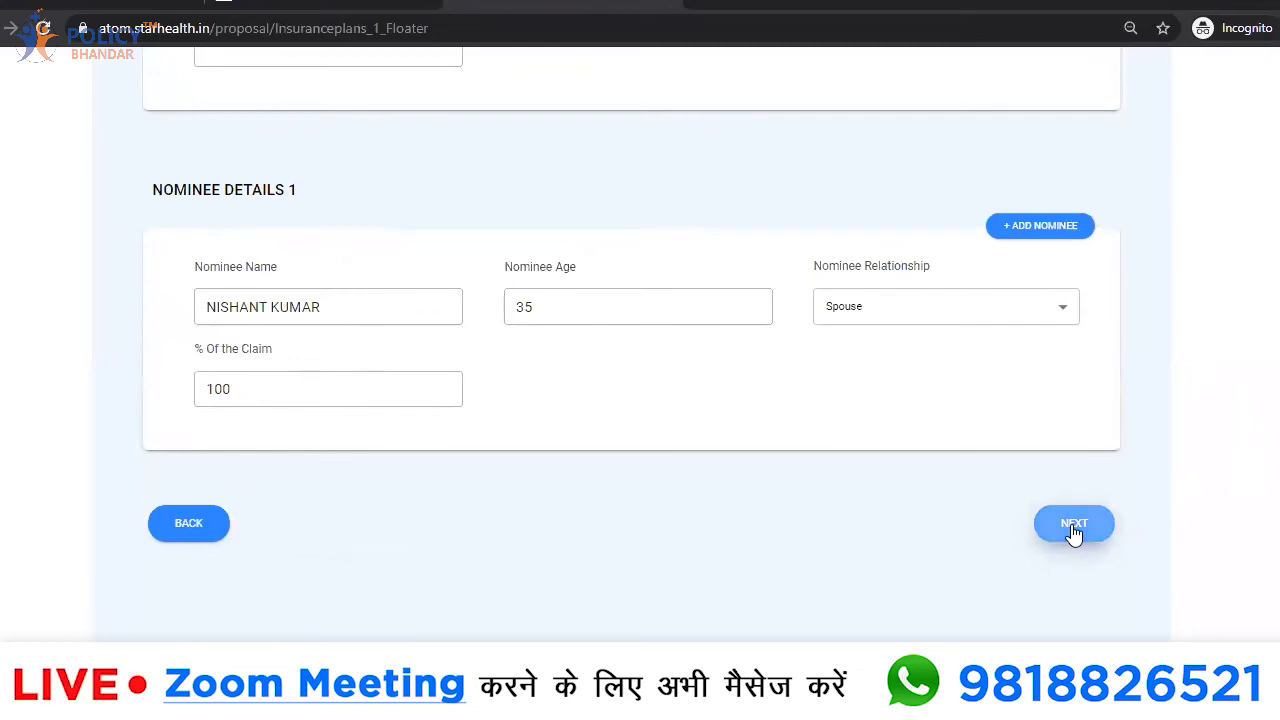
{"action": "scroll", "coordinate": [1071, 530], "scroll_direction": "down", "scroll_amount": 2}
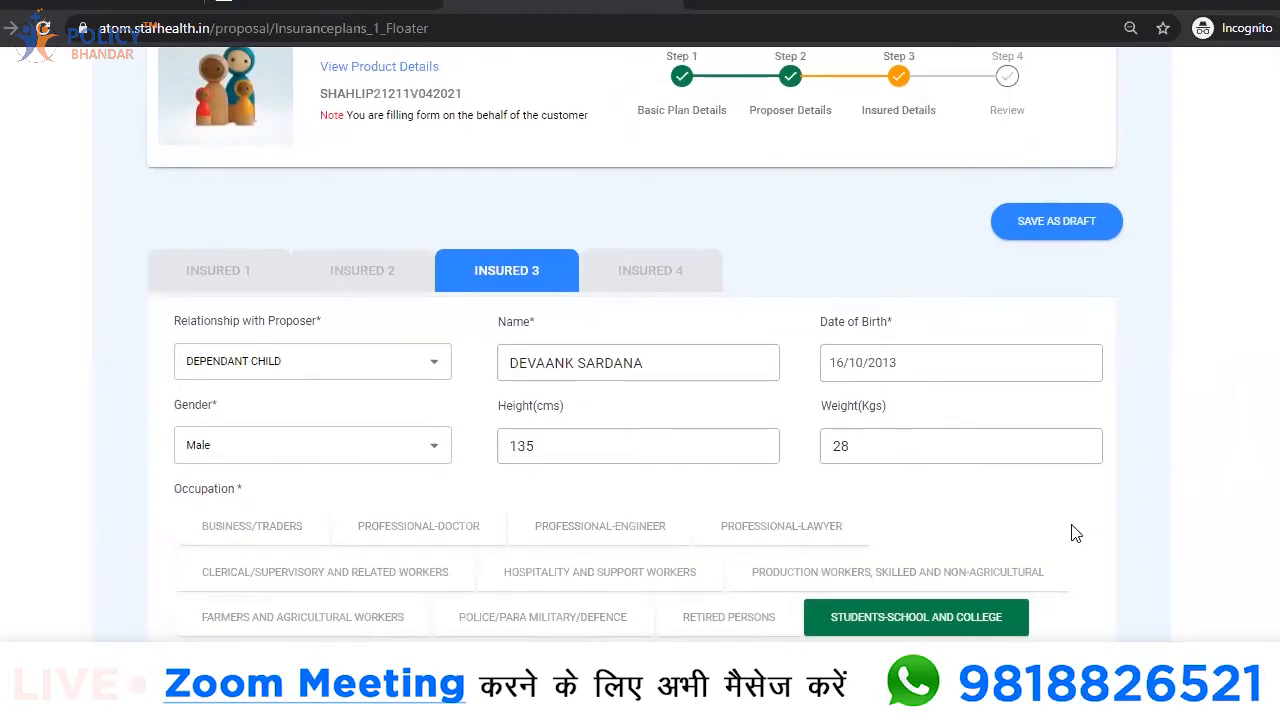
{"action": "scroll", "coordinate": [1075, 533], "scroll_direction": "down", "scroll_amount": 1}
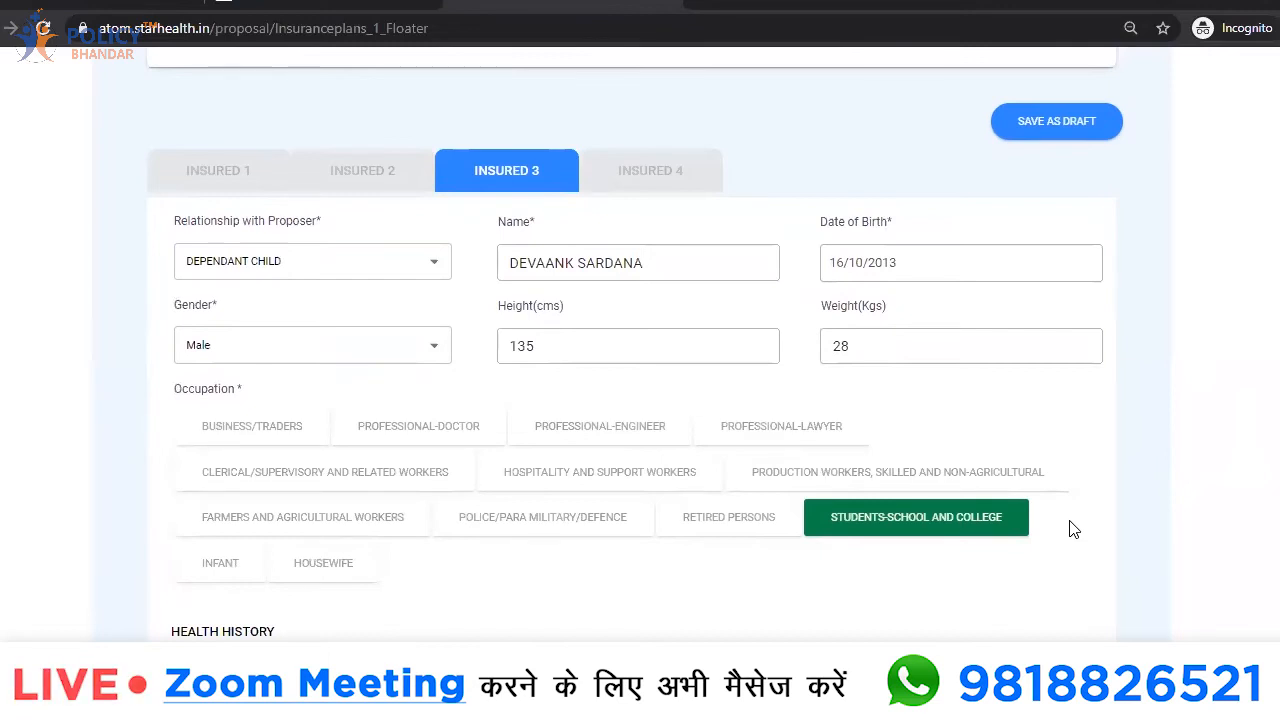
Look through the forms of Insured 1, 2 and 3 and open the Insured 4 form
{"action": "left_click", "coordinate": [231, 176]}
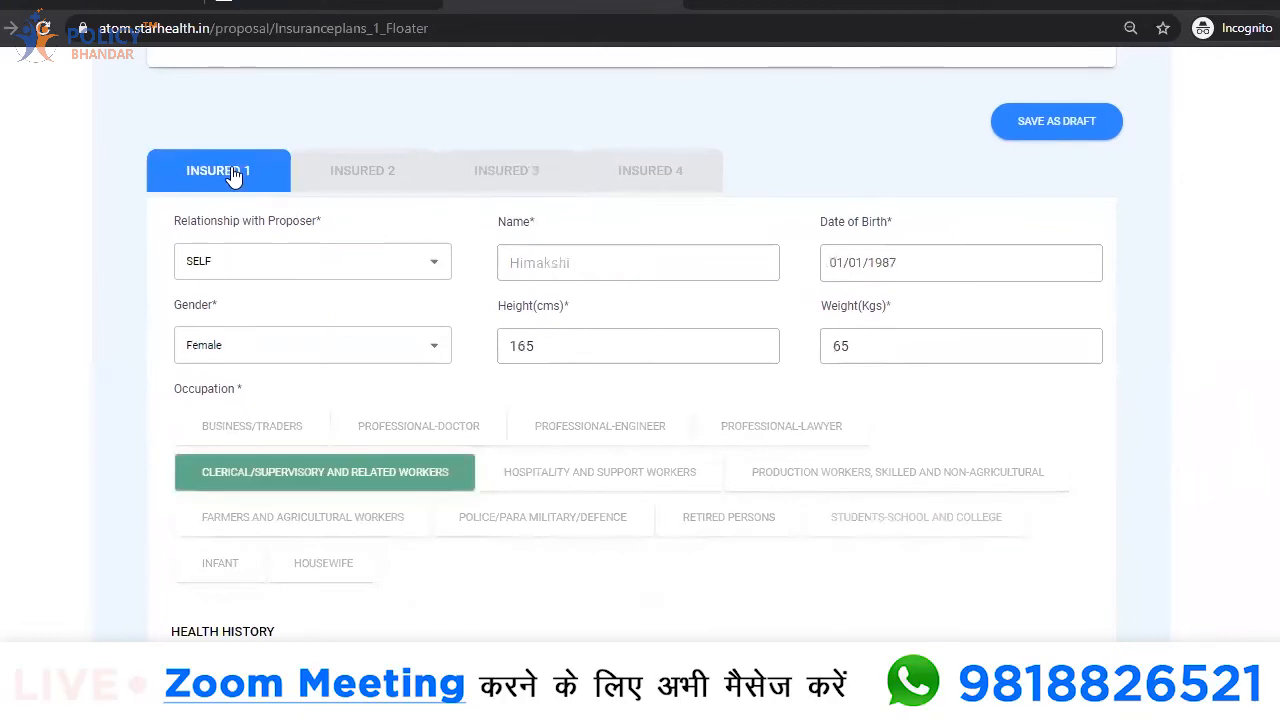
{"action": "left_click", "coordinate": [378, 183]}
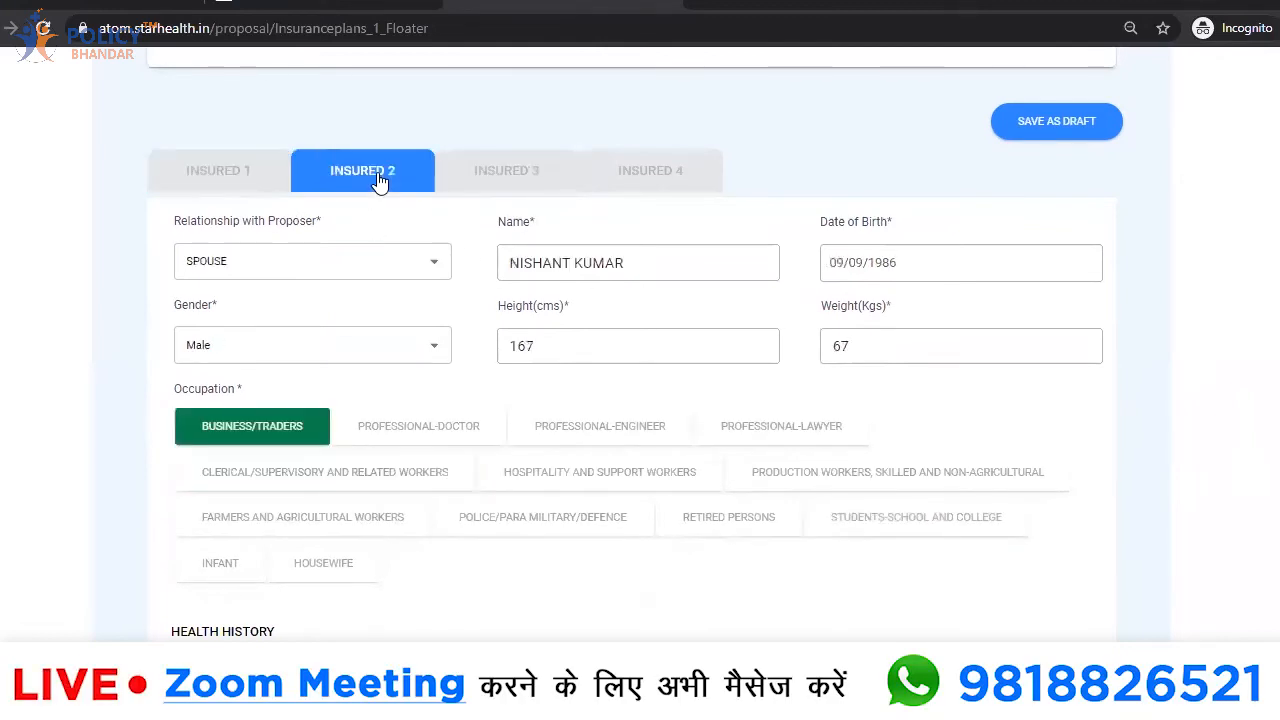
{"action": "left_click", "coordinate": [500, 176]}
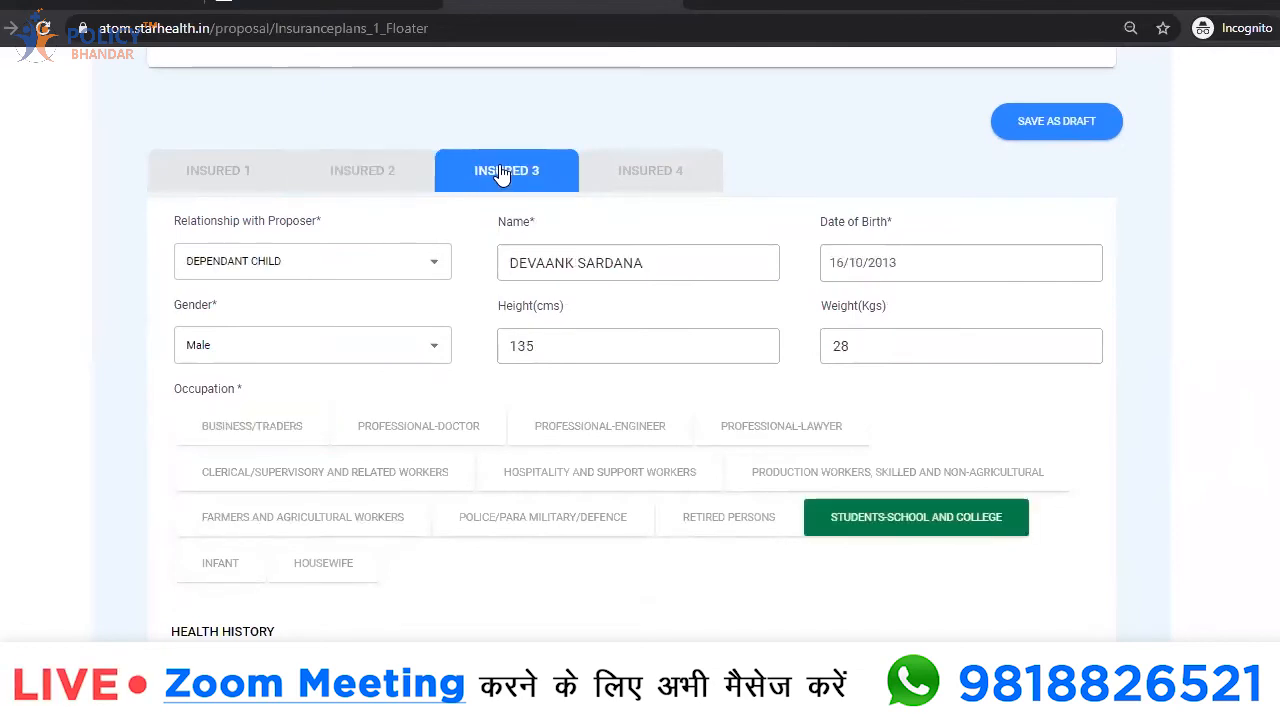
{"action": "left_click", "coordinate": [660, 189]}
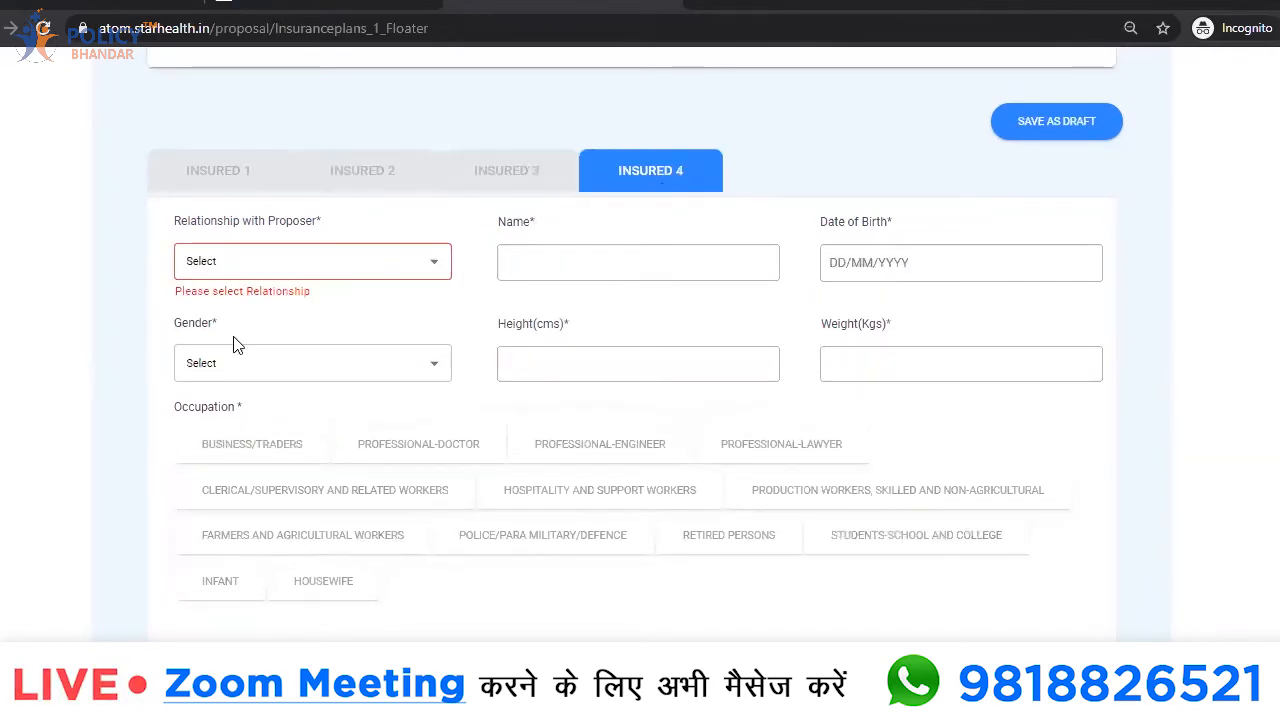
Set Insured 4's relationship with the proposer to Dependant Child and enter the child's name and date of birth
{"action": "left_click", "coordinate": [211, 277]}
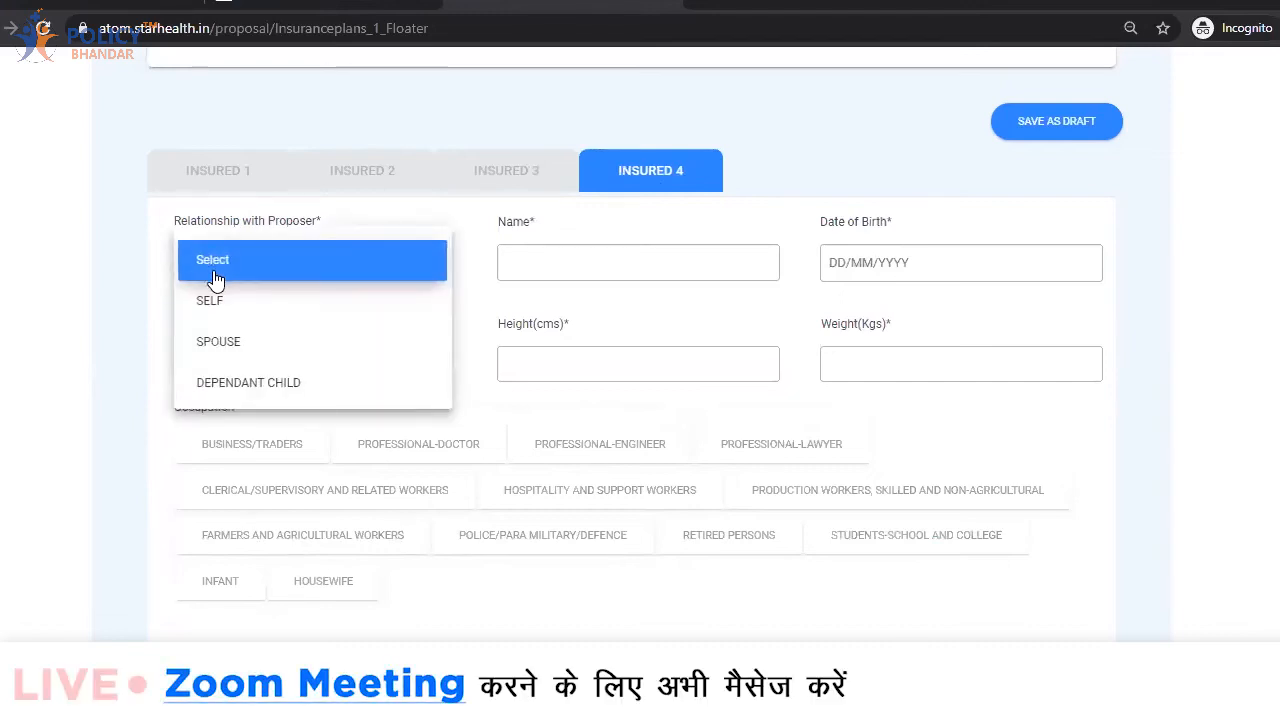
{"action": "left_click", "coordinate": [246, 384]}
{"action": "left_click", "coordinate": [535, 256]}
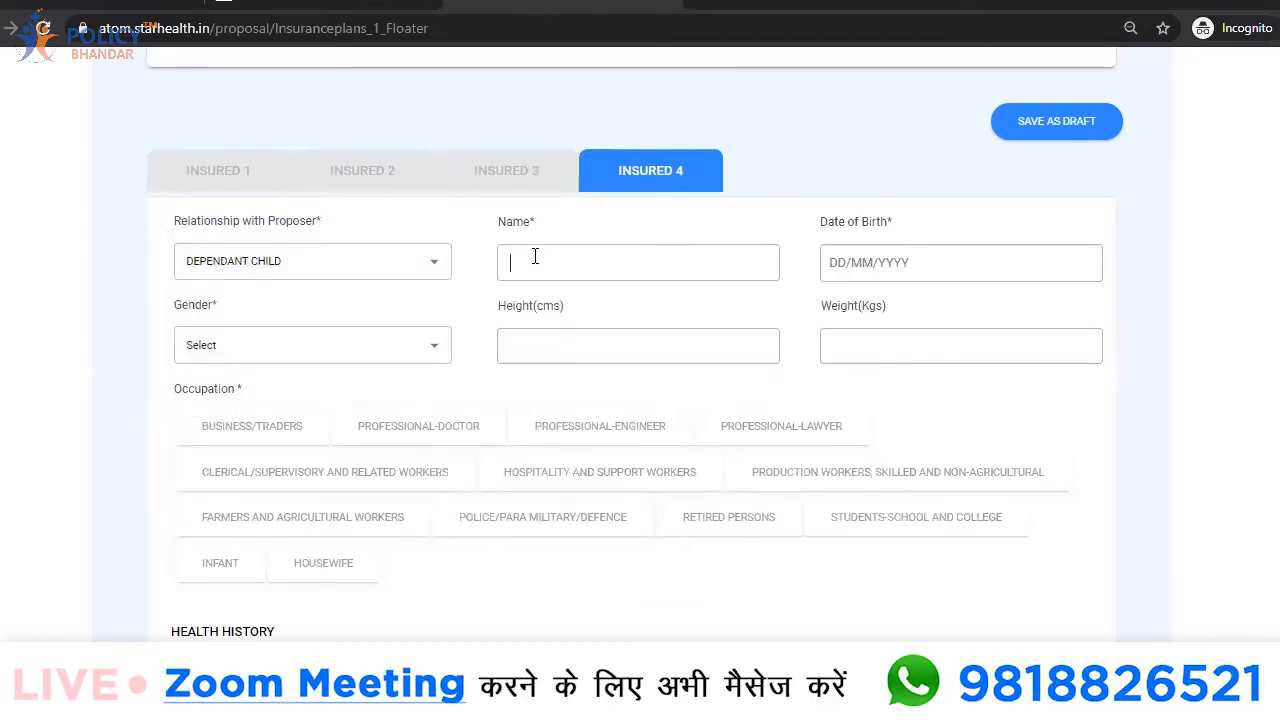
{"action": "type", "text": "KHUSHI"}
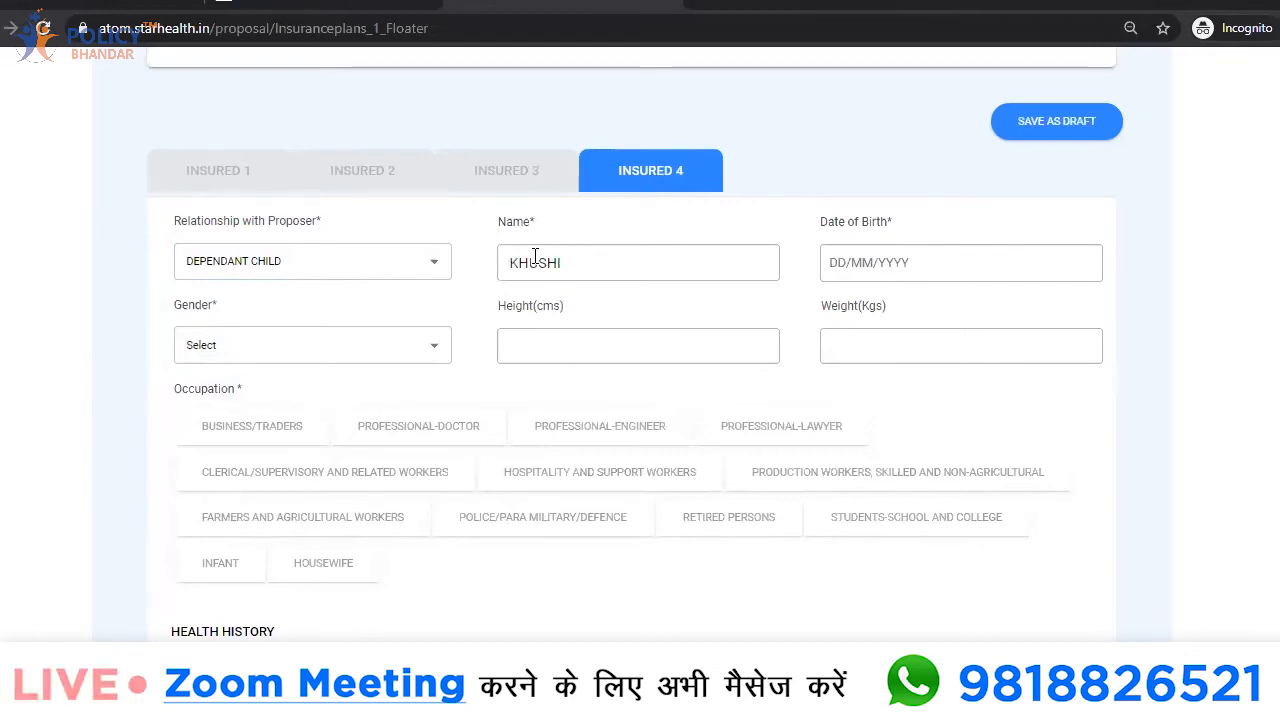
{"action": "key", "text": "Tab"}
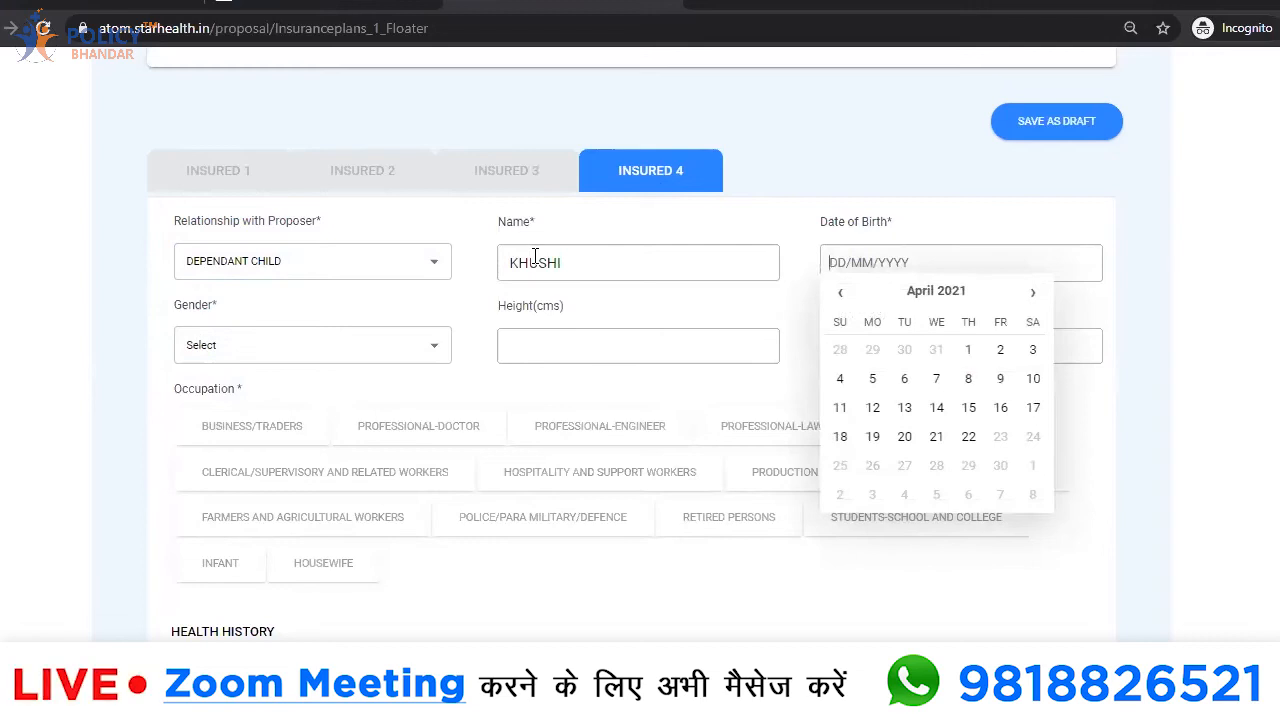
{"action": "type", "text": "2"}
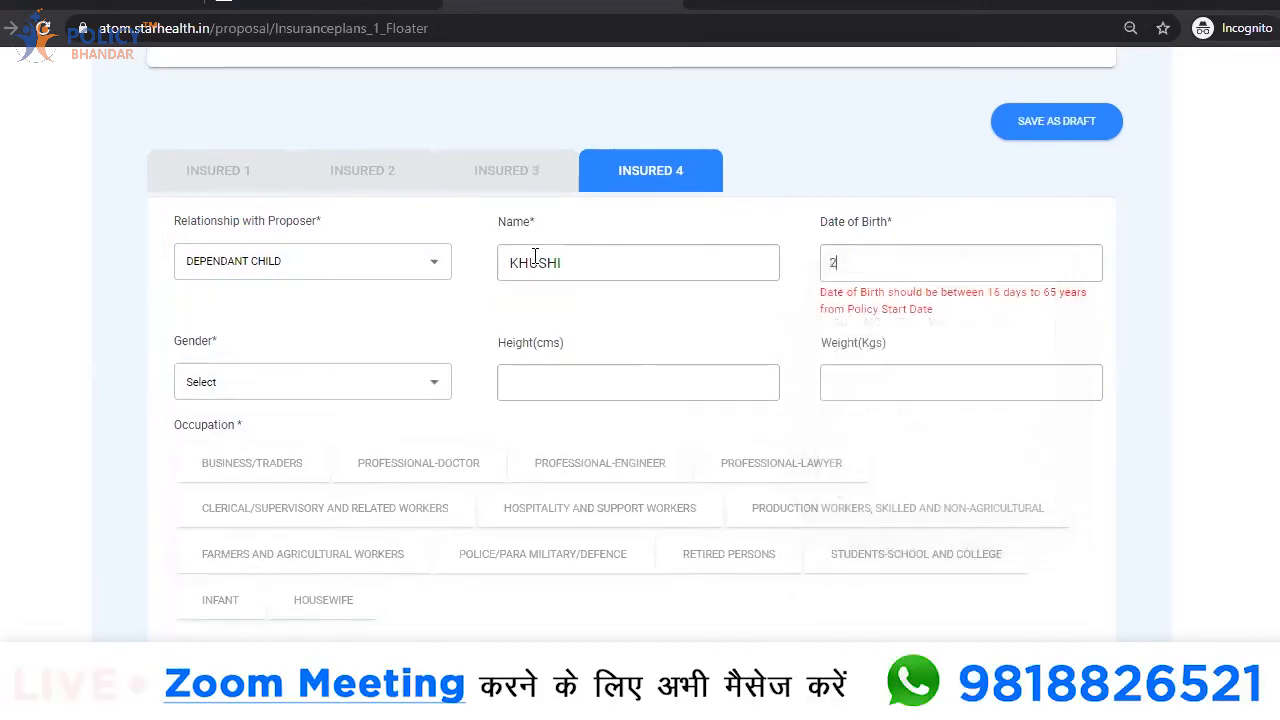
{"action": "type", "text": "5/03/2018"}
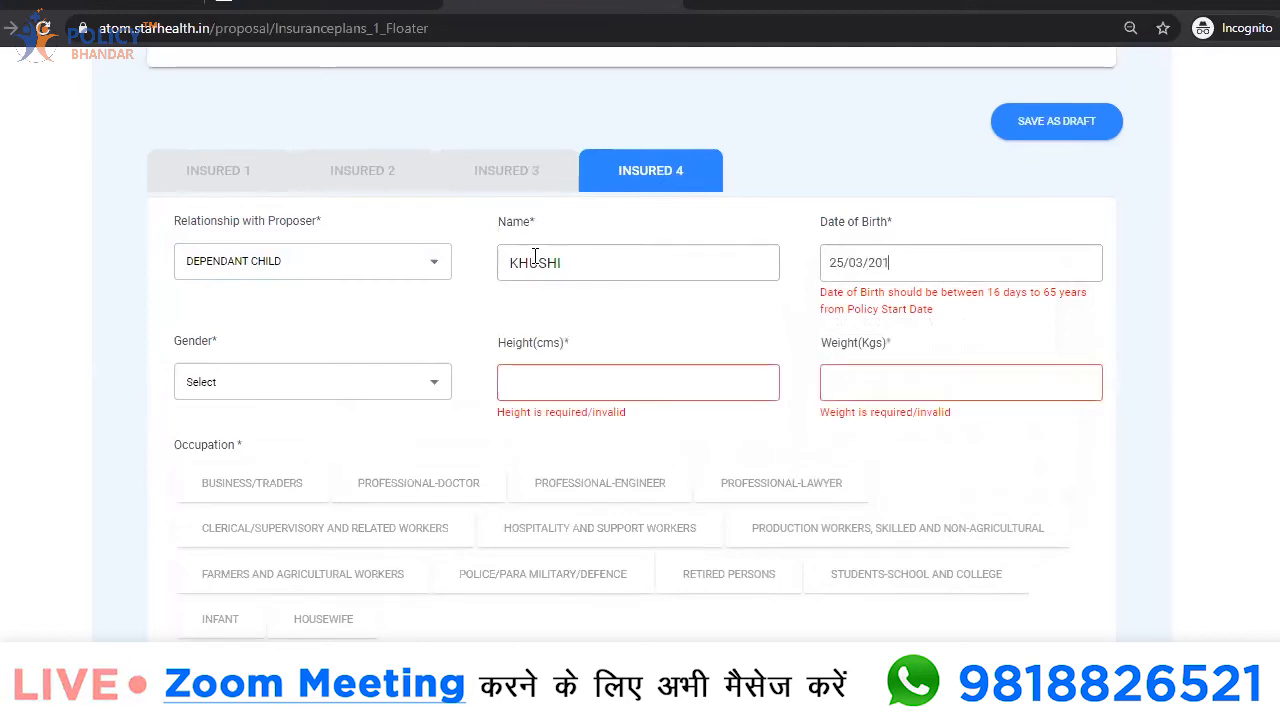
Set Insured 4's gender to Female, height to 100 cm and weight to 15 kg
{"action": "left_click", "coordinate": [243, 355]}
{"action": "left_click", "coordinate": [251, 430]}
{"action": "left_click", "coordinate": [529, 346]}
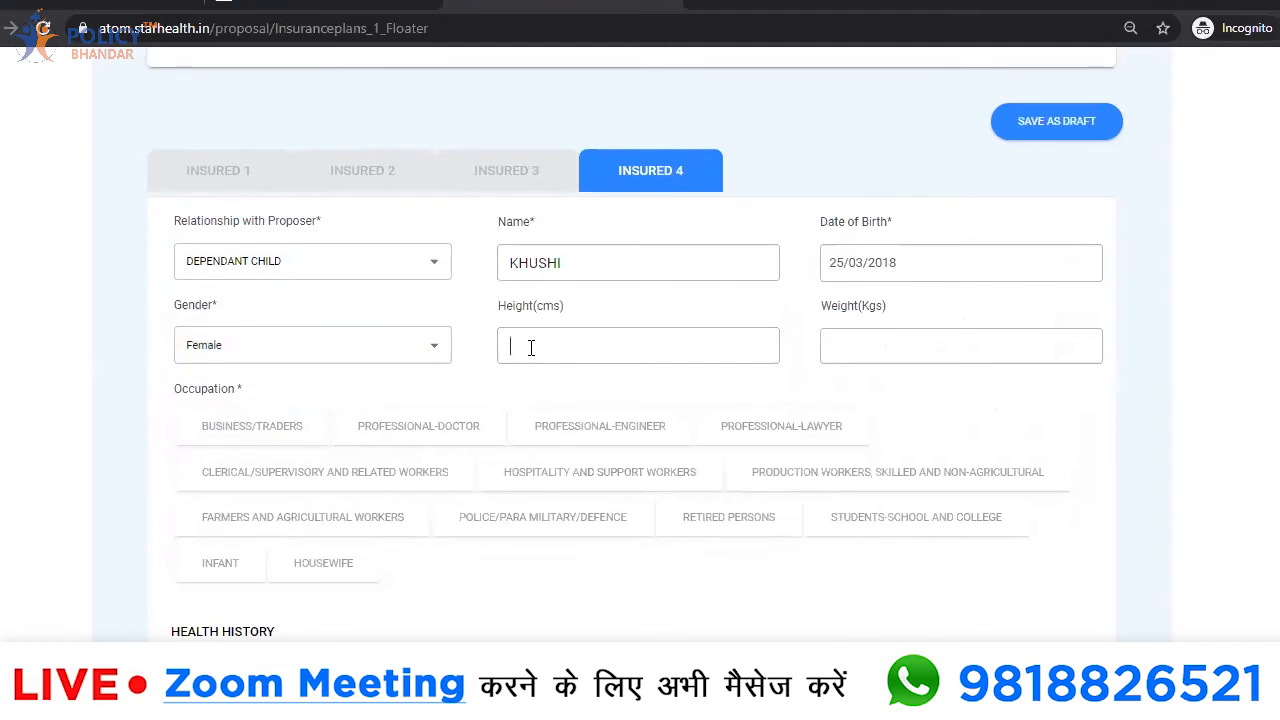
{"action": "type", "text": "100"}
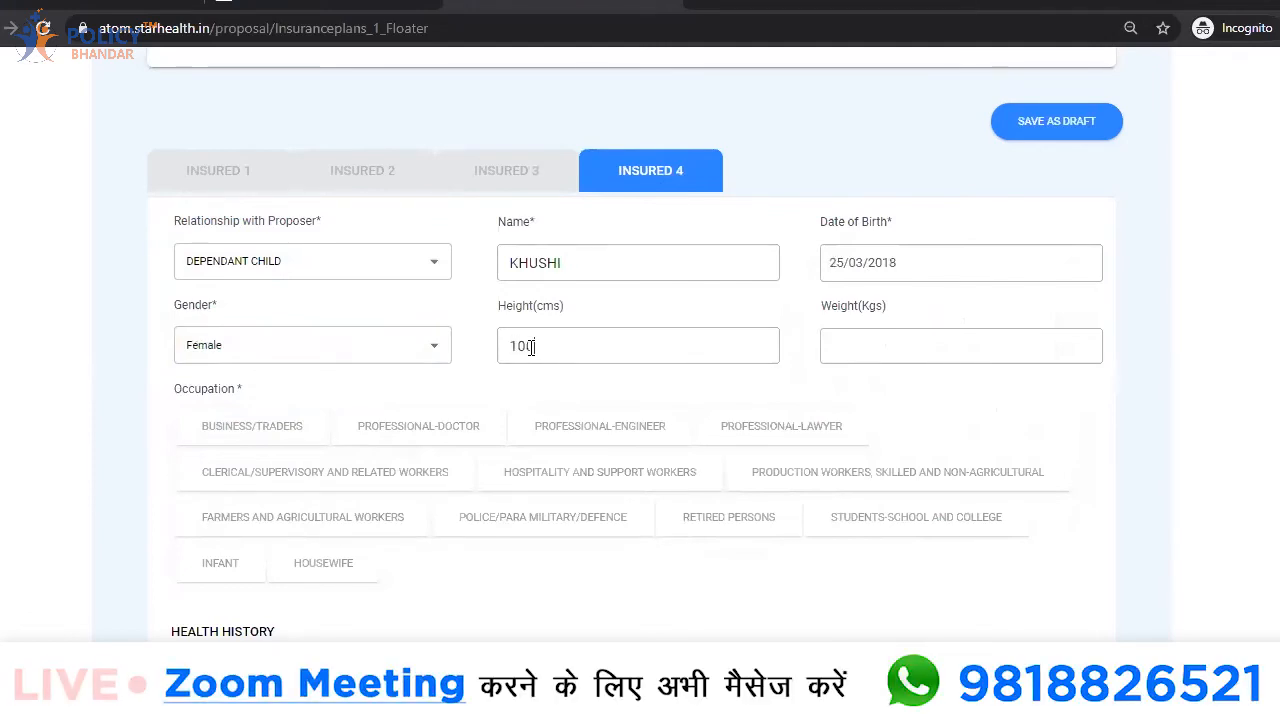
{"action": "left_click", "coordinate": [866, 347]}
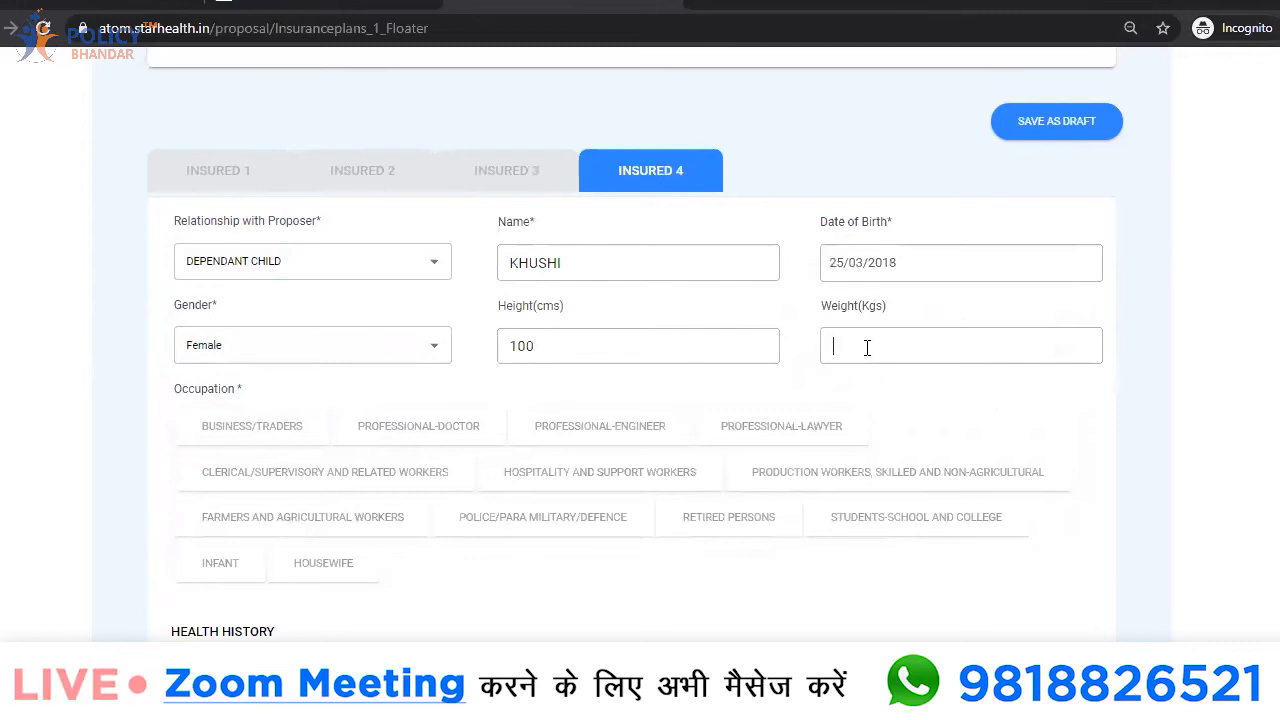
{"action": "type", "text": "15"}
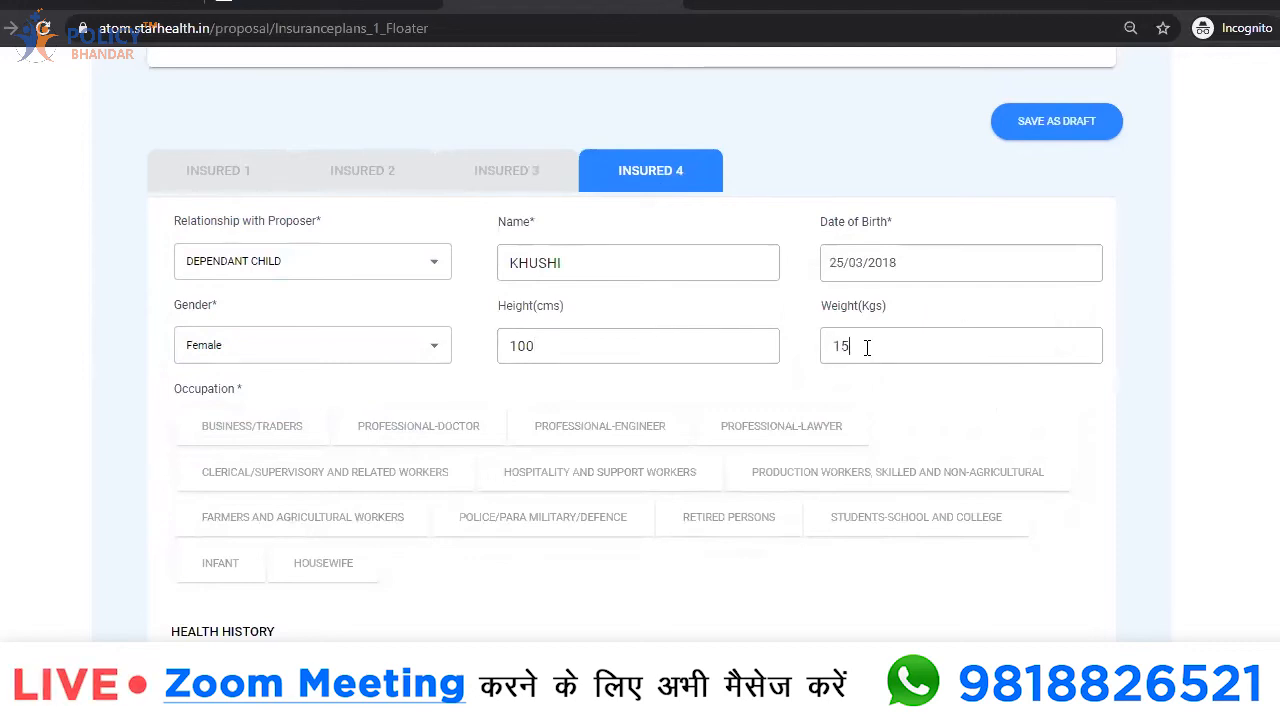
Set Insured 4's occupation to Infant, answer No to the health problems question and try to proceed to the review
{"action": "left_click", "coordinate": [210, 566]}
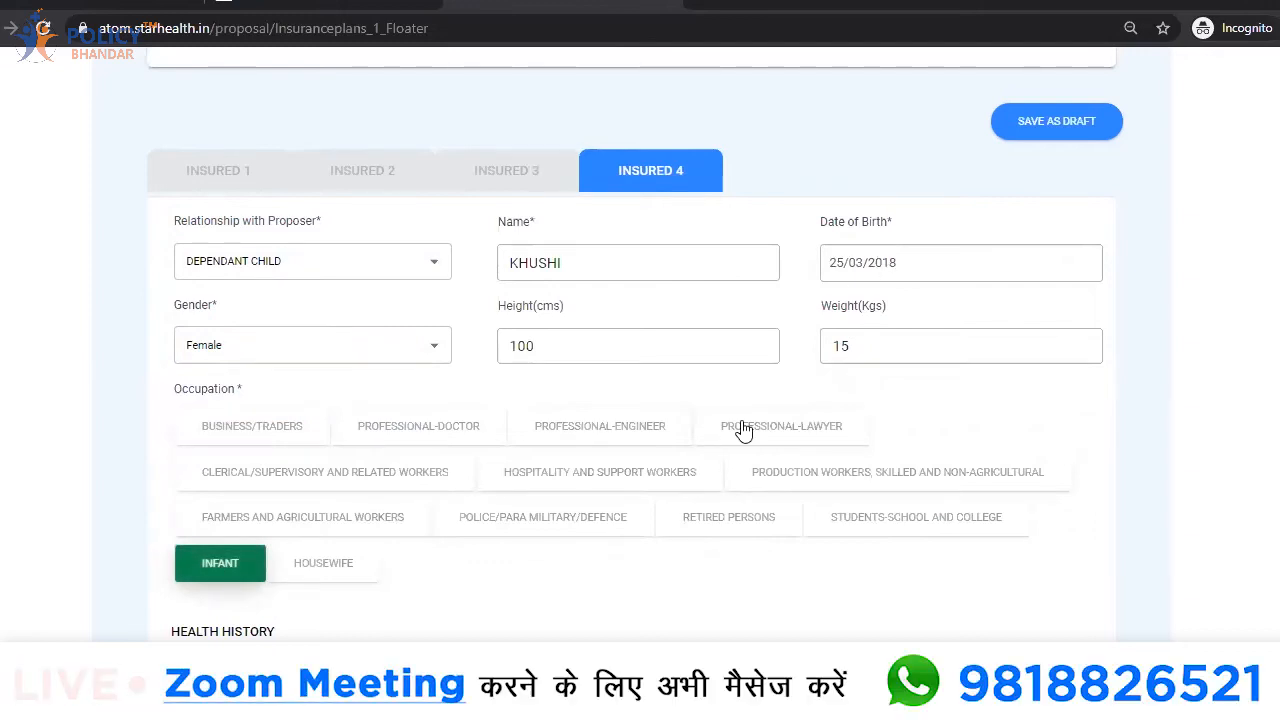
{"action": "scroll", "coordinate": [258, 580], "scroll_direction": "down", "scroll_amount": 2}
{"action": "left_click", "coordinate": [236, 492]}
{"action": "scroll", "coordinate": [1000, 560], "scroll_direction": "down", "scroll_amount": 1}
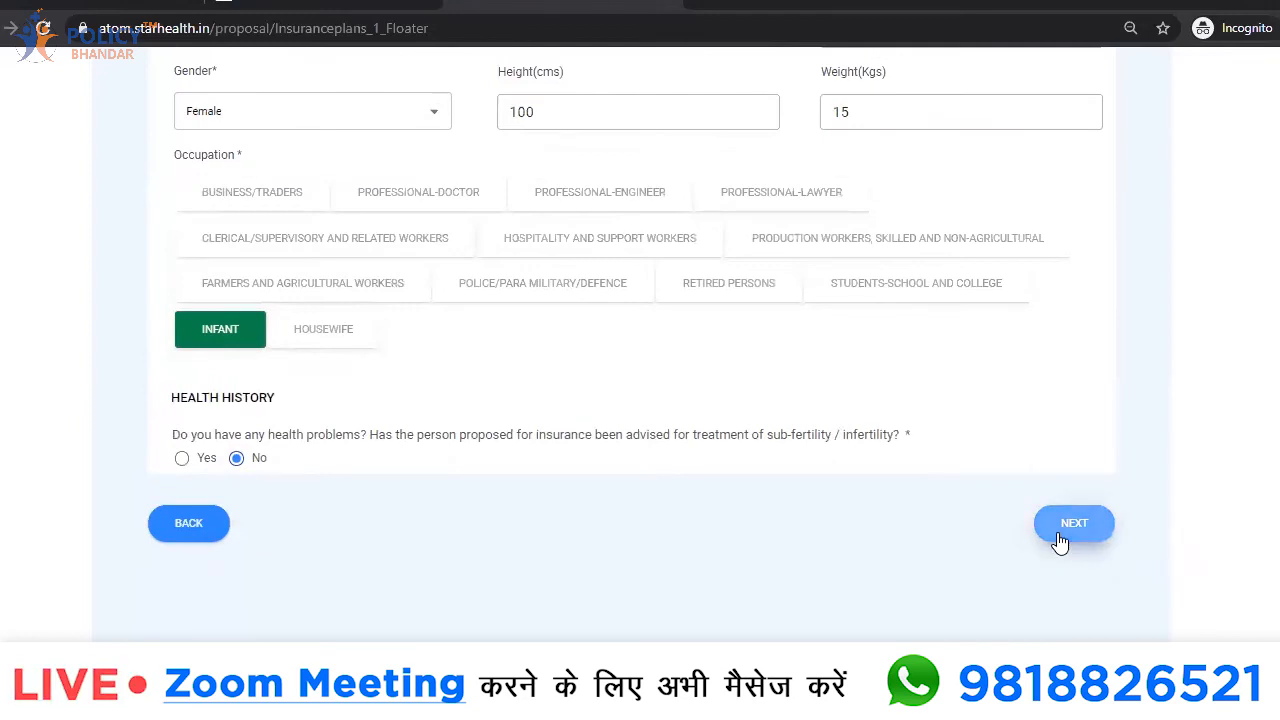
{"action": "left_click", "coordinate": [1060, 530]}
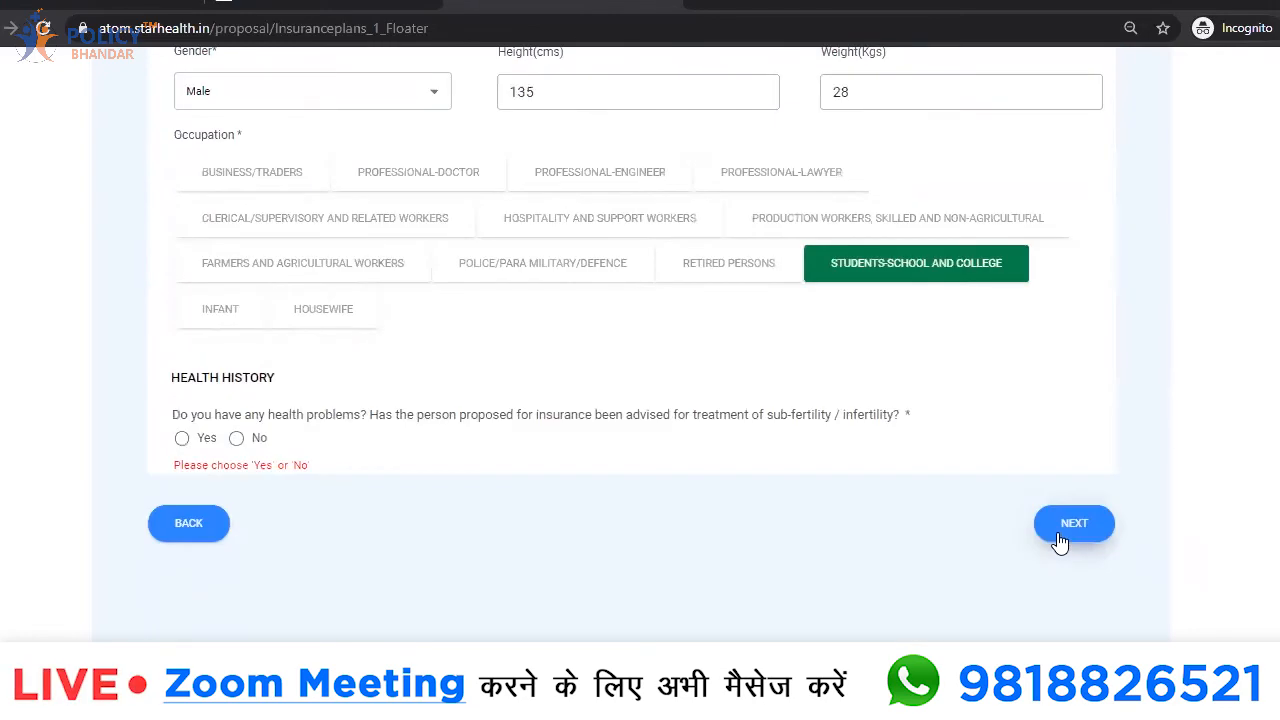
Answer No to Insured 3's health problems question and proceed to the proposal review
{"action": "left_click", "coordinate": [238, 440]}
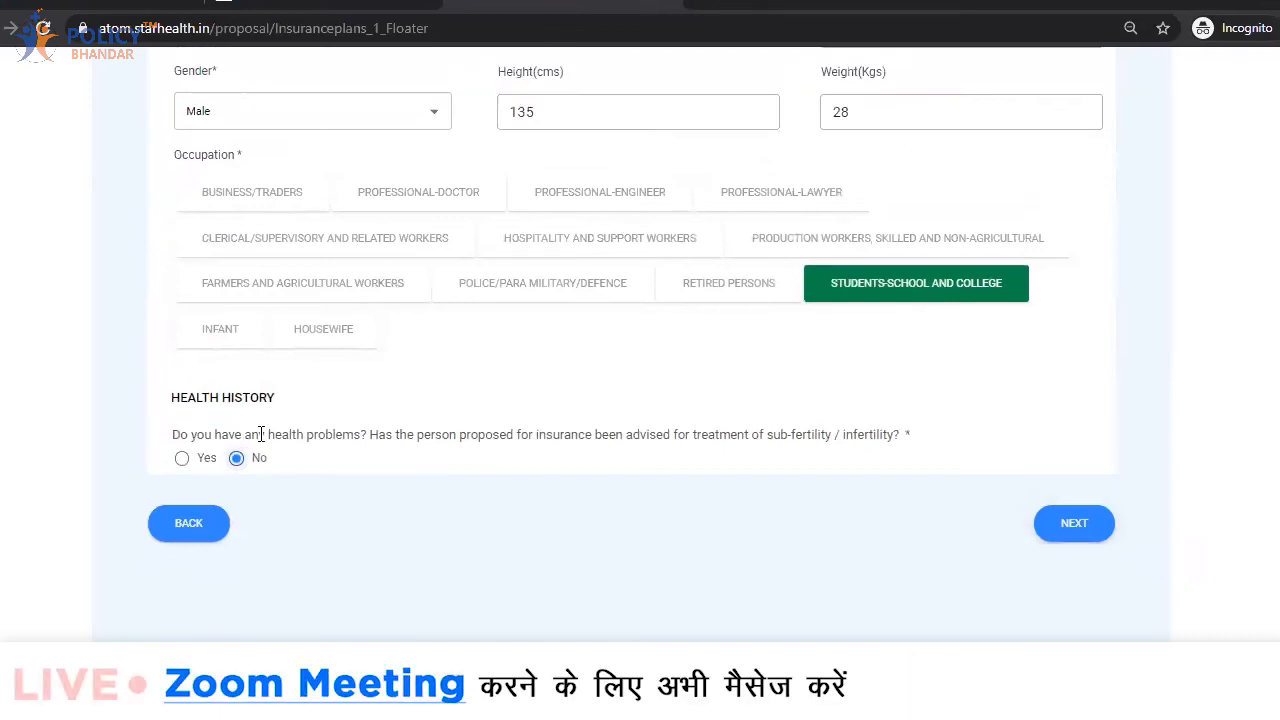
{"action": "left_click", "coordinate": [1080, 532]}
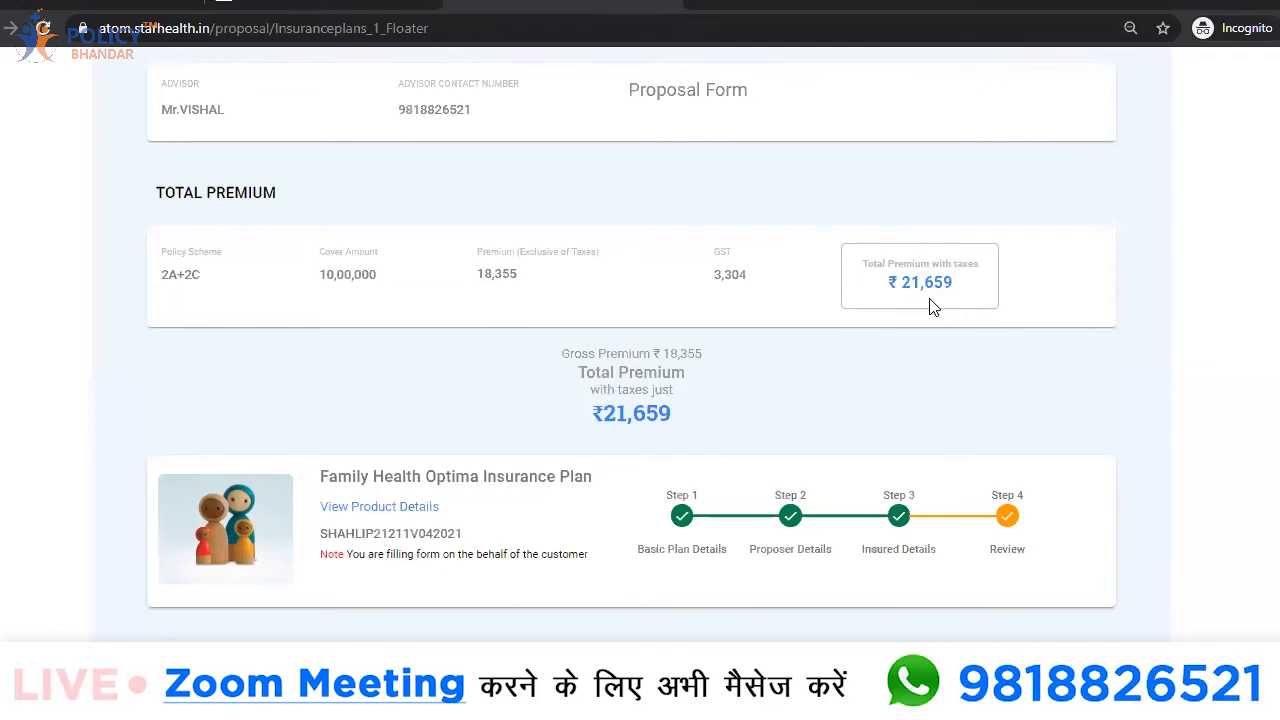
Review the proposal's premium summary, basic plan, proposer, address, nominee and insured details down to Insured 4
{"action": "scroll", "coordinate": [930, 307], "scroll_direction": "down", "scroll_amount": 2}
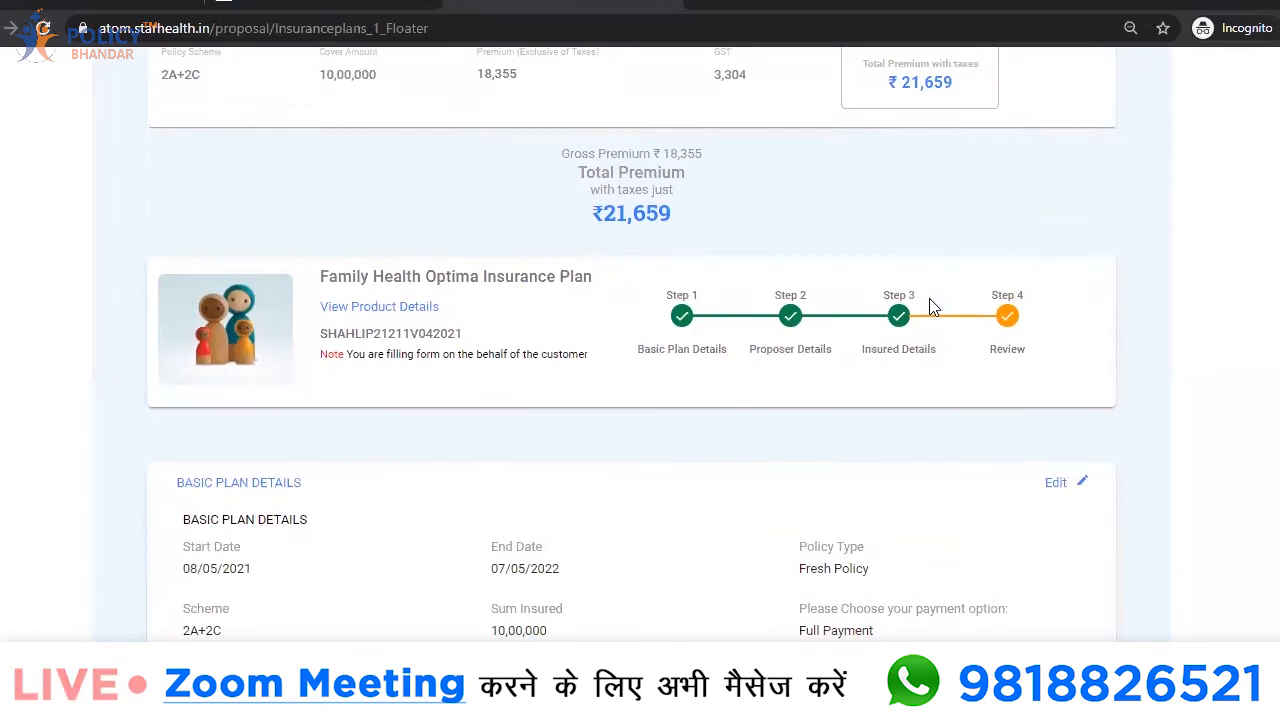
{"action": "scroll", "coordinate": [930, 307], "scroll_direction": "up", "scroll_amount": 1}
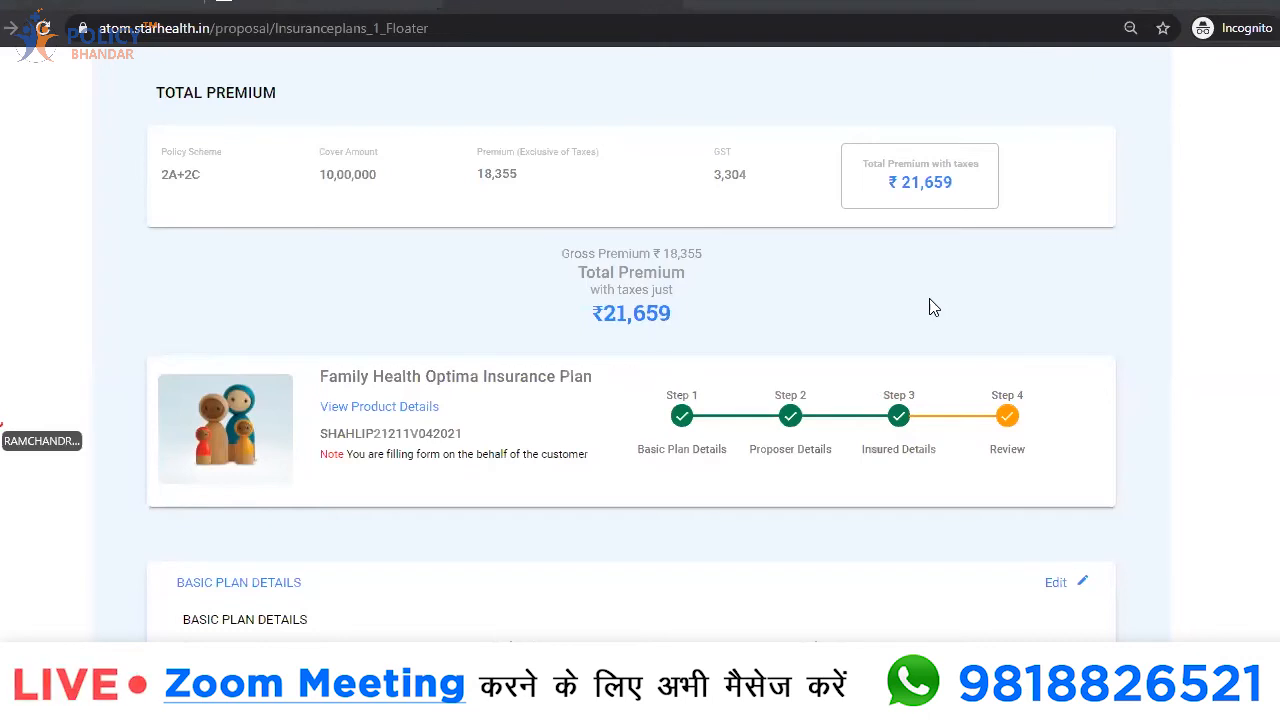
{"action": "scroll", "coordinate": [680, 260], "scroll_direction": "down", "scroll_amount": 3}
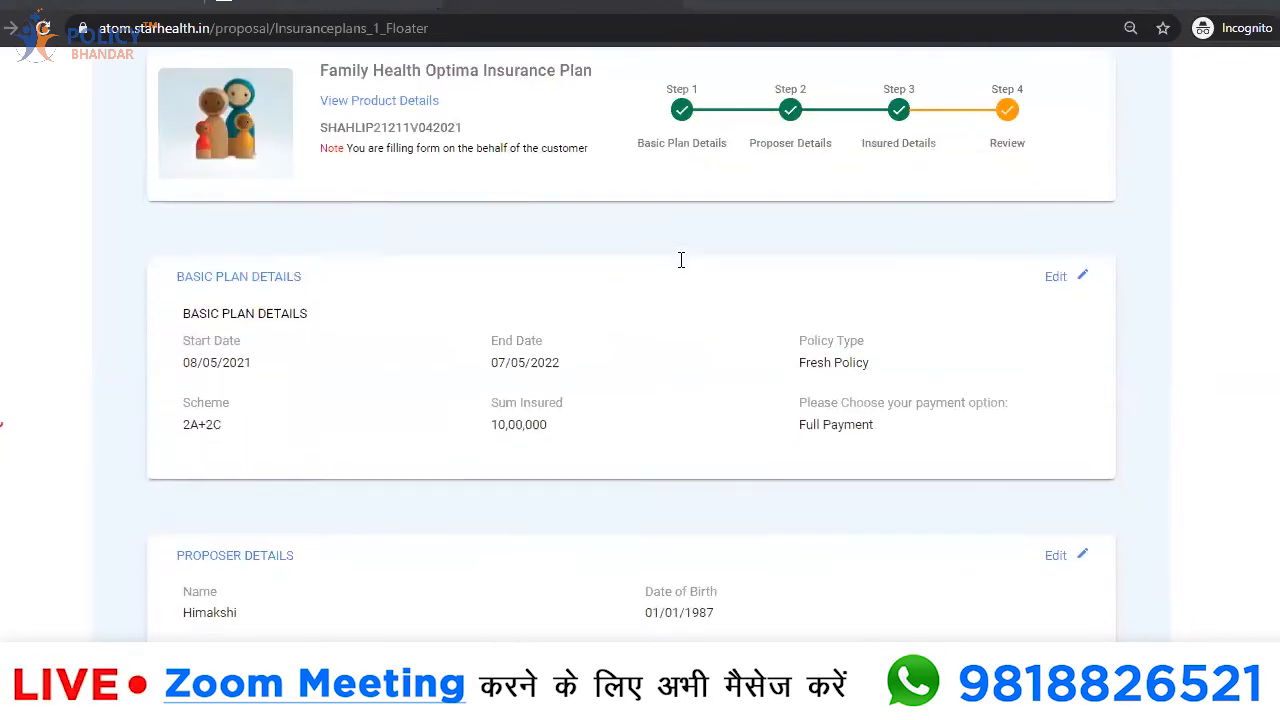
{"action": "scroll", "coordinate": [680, 260], "scroll_direction": "down", "scroll_amount": 3}
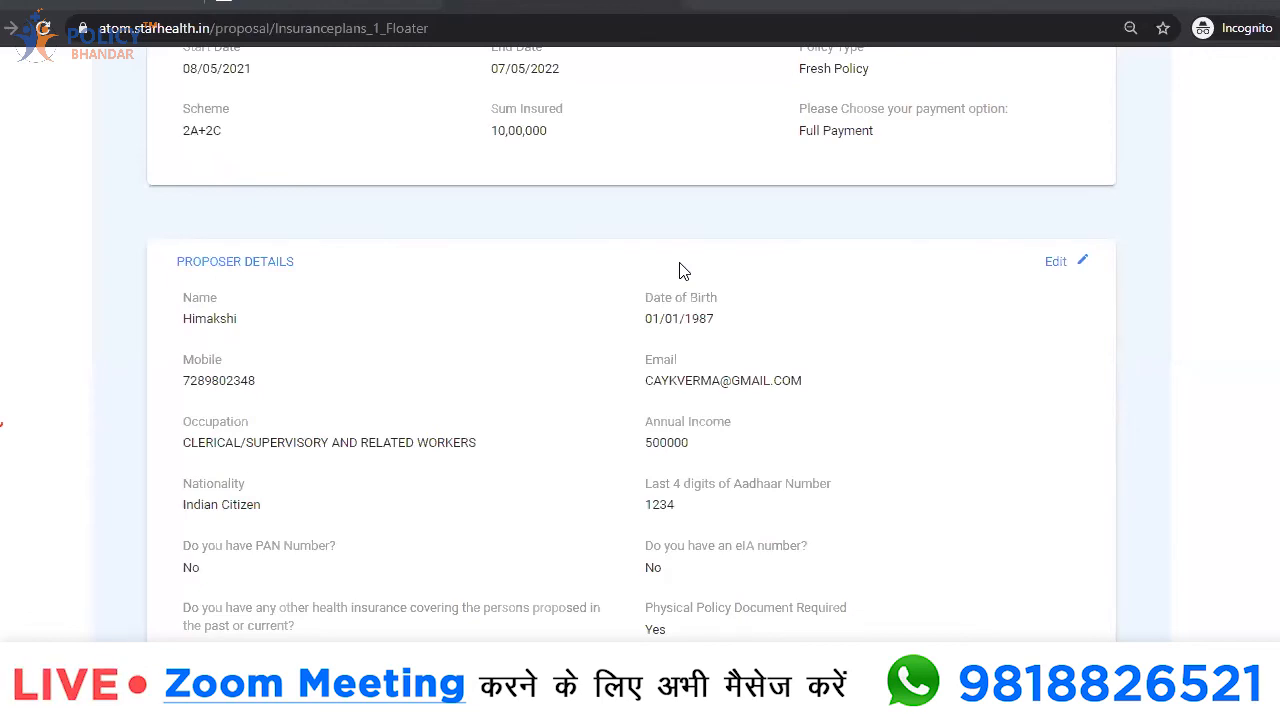
{"action": "right_click", "coordinate": [680, 270]}
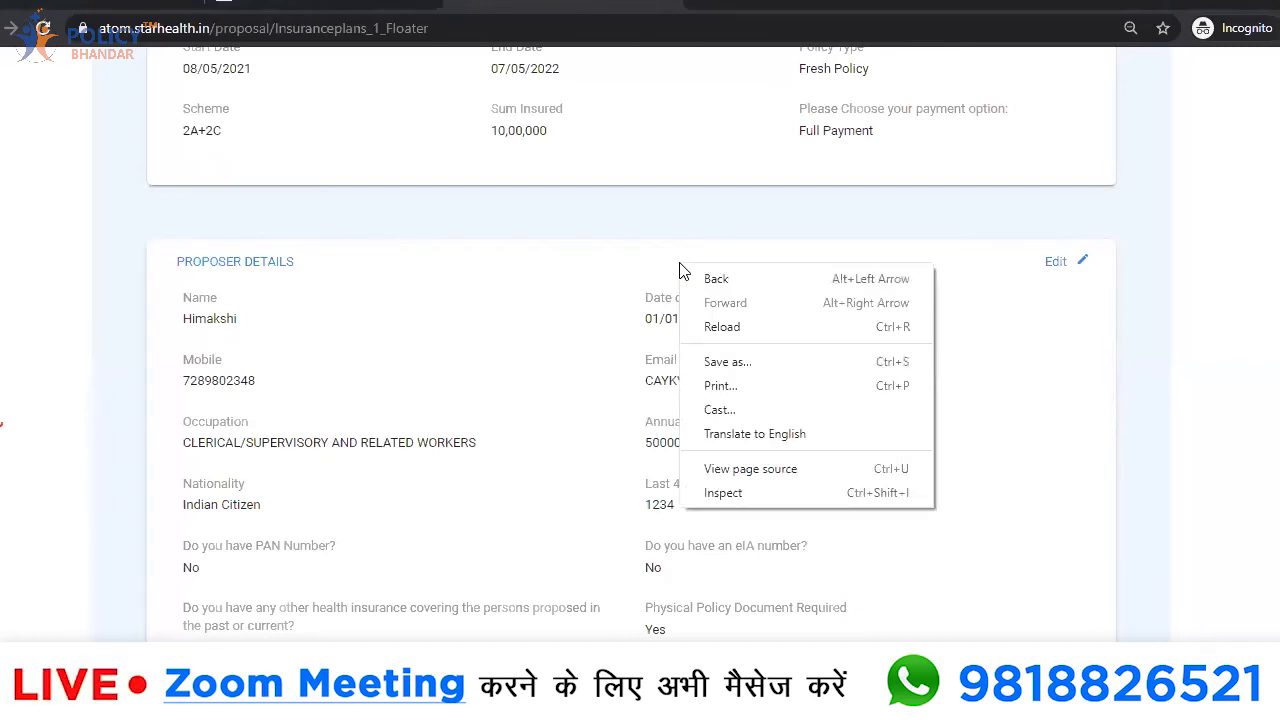
{"action": "left_click", "coordinate": [895, 212]}
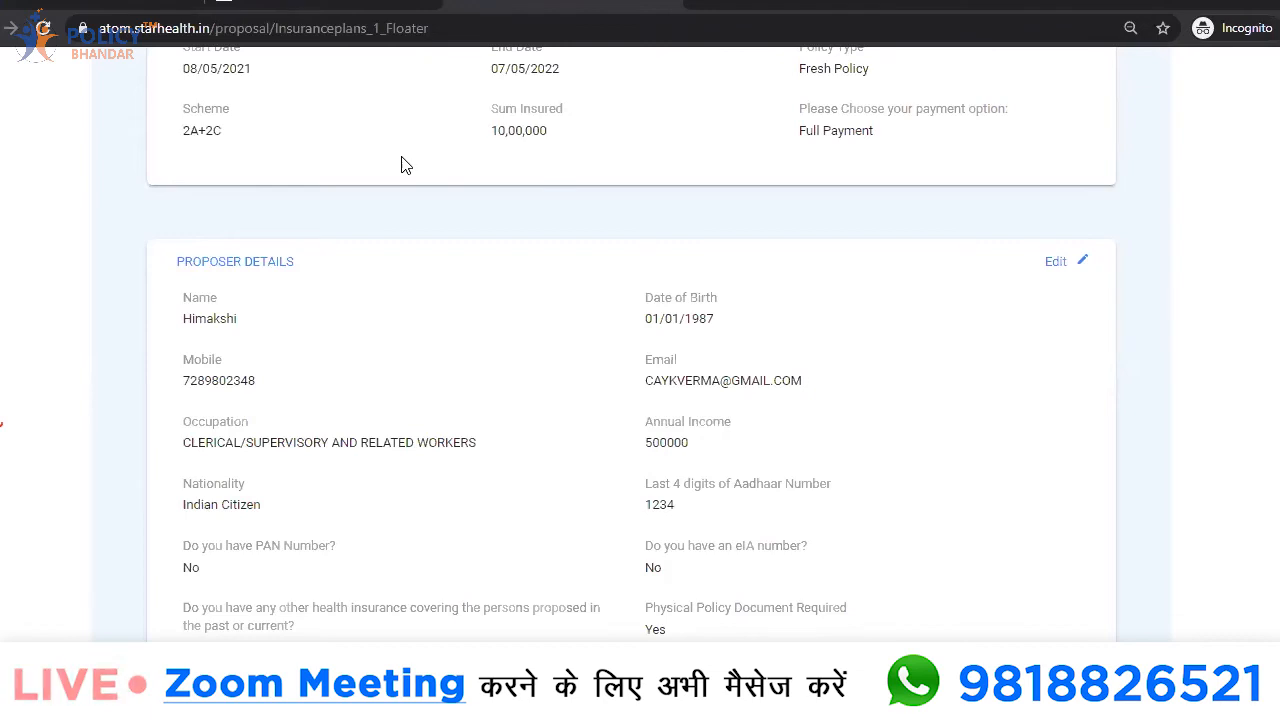
{"action": "scroll", "coordinate": [525, 428], "scroll_direction": "down", "scroll_amount": 2}
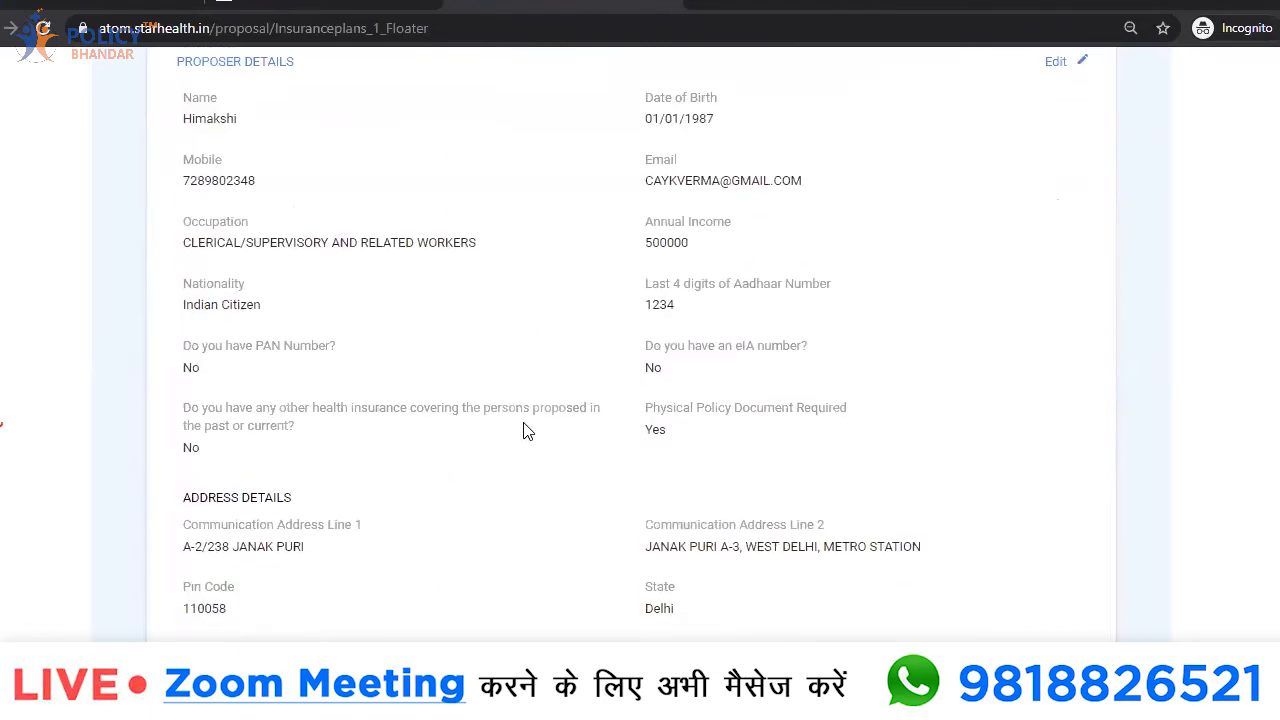
{"action": "scroll", "coordinate": [650, 456], "scroll_direction": "down", "scroll_amount": 2}
{"action": "scroll", "coordinate": [670, 460], "scroll_direction": "down", "scroll_amount": 8}
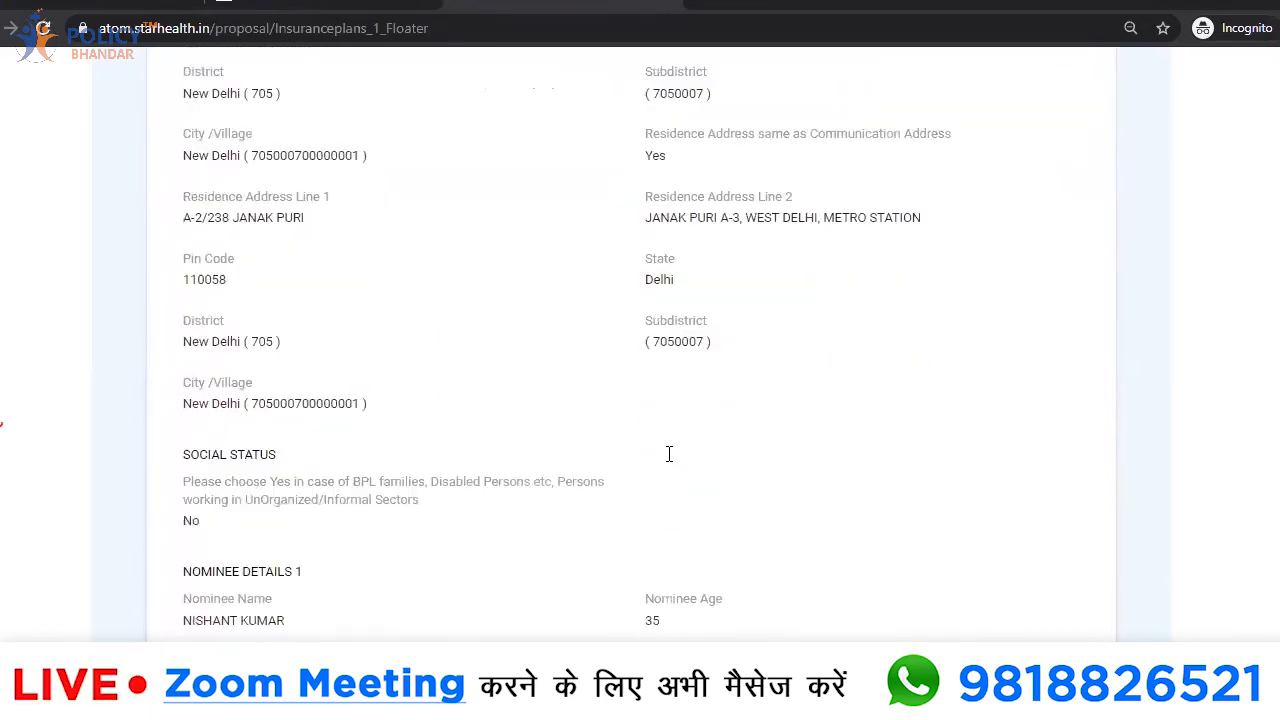
{"action": "scroll", "coordinate": [670, 463], "scroll_direction": "down", "scroll_amount": 17}
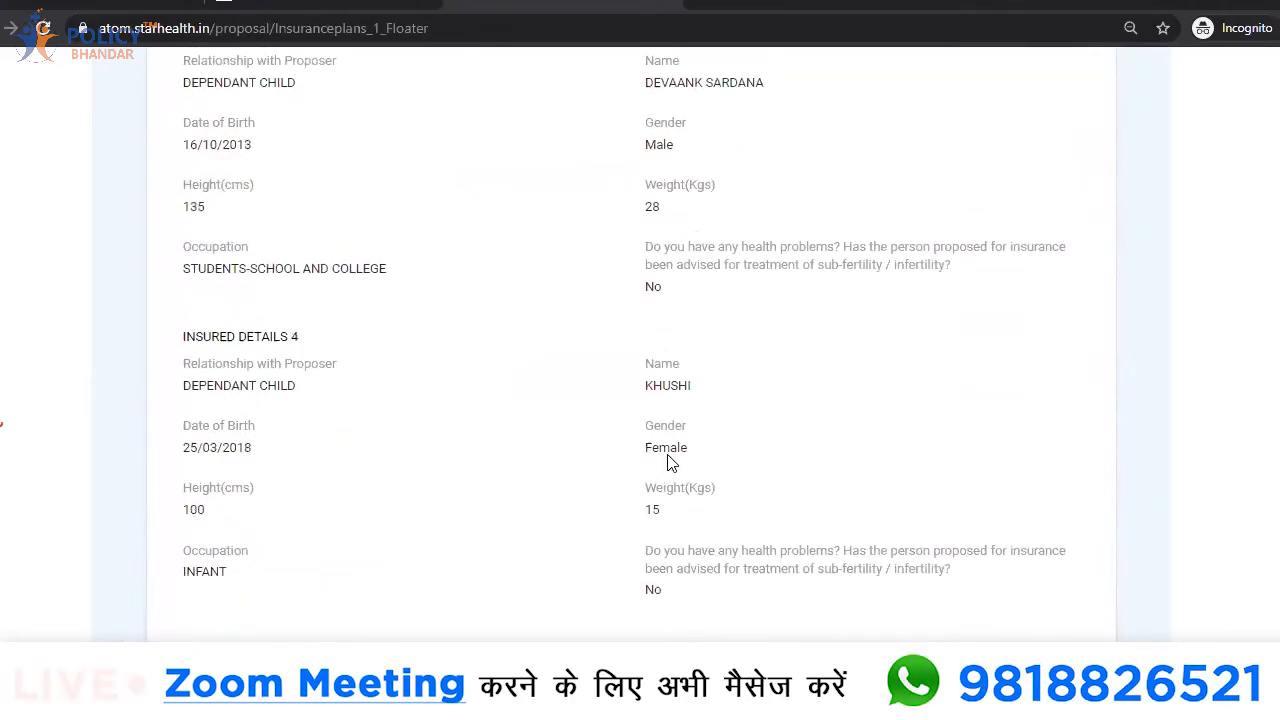
{"action": "scroll", "coordinate": [590, 455], "scroll_direction": "up", "scroll_amount": 1}
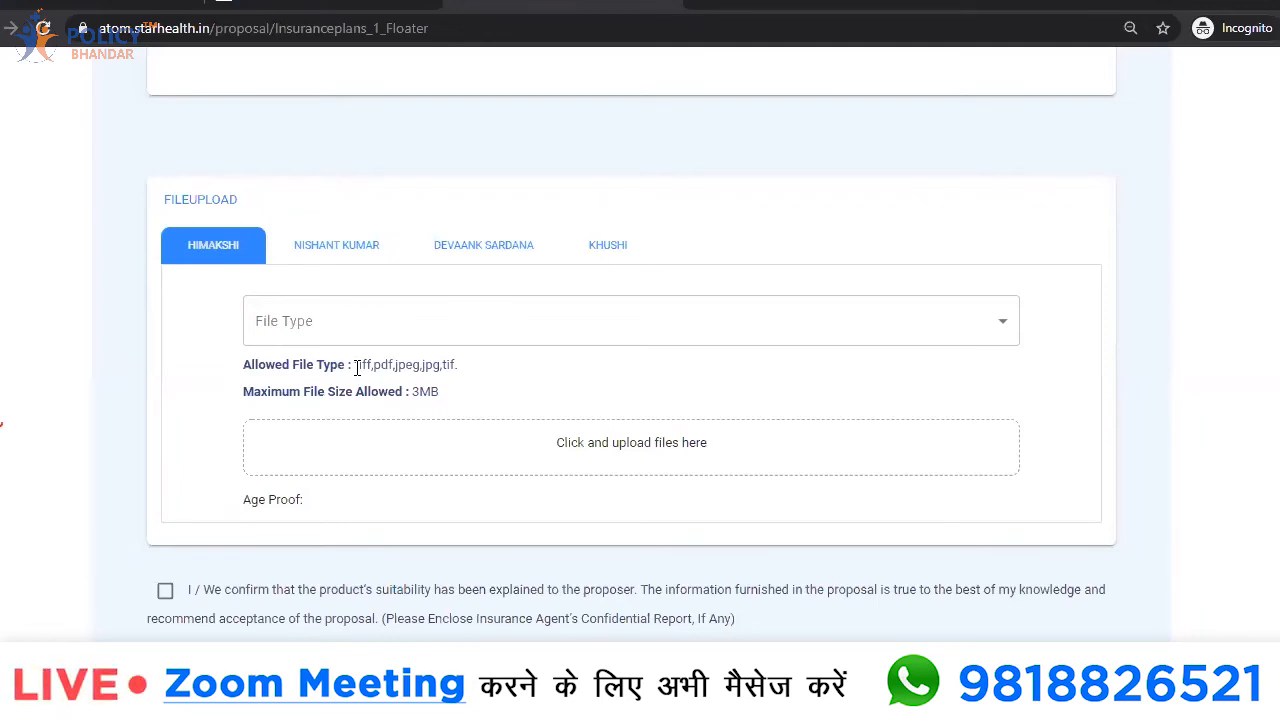
Set the proposer's file type to Age Proof and upload a PDF document from the Desktop folder
{"action": "left_click", "coordinate": [283, 320]}
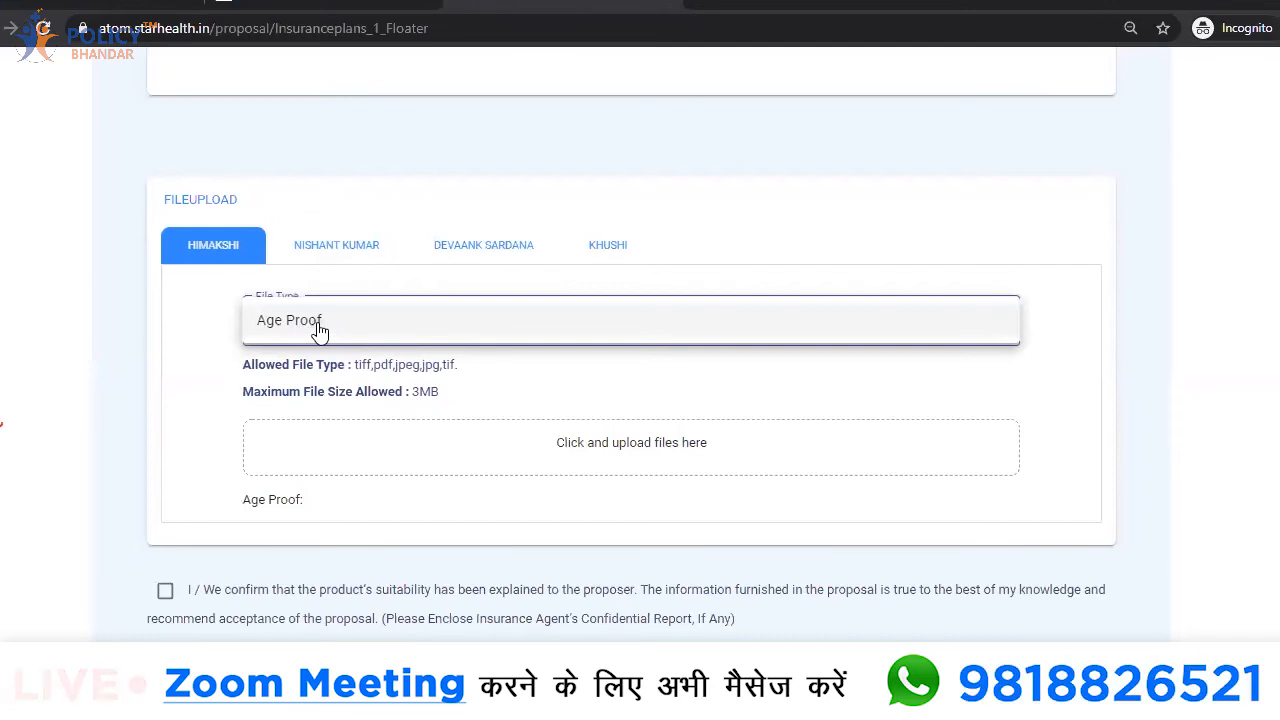
{"action": "left_click", "coordinate": [319, 331]}
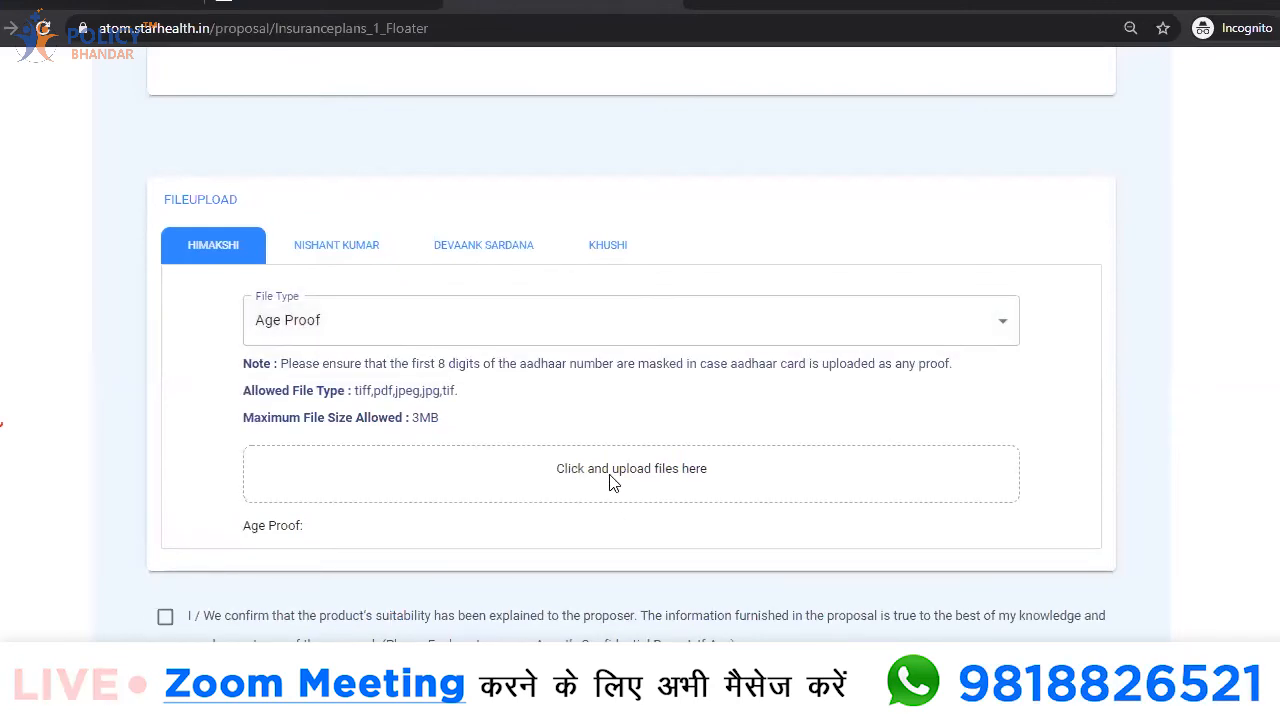
{"action": "left_click", "coordinate": [612, 480]}
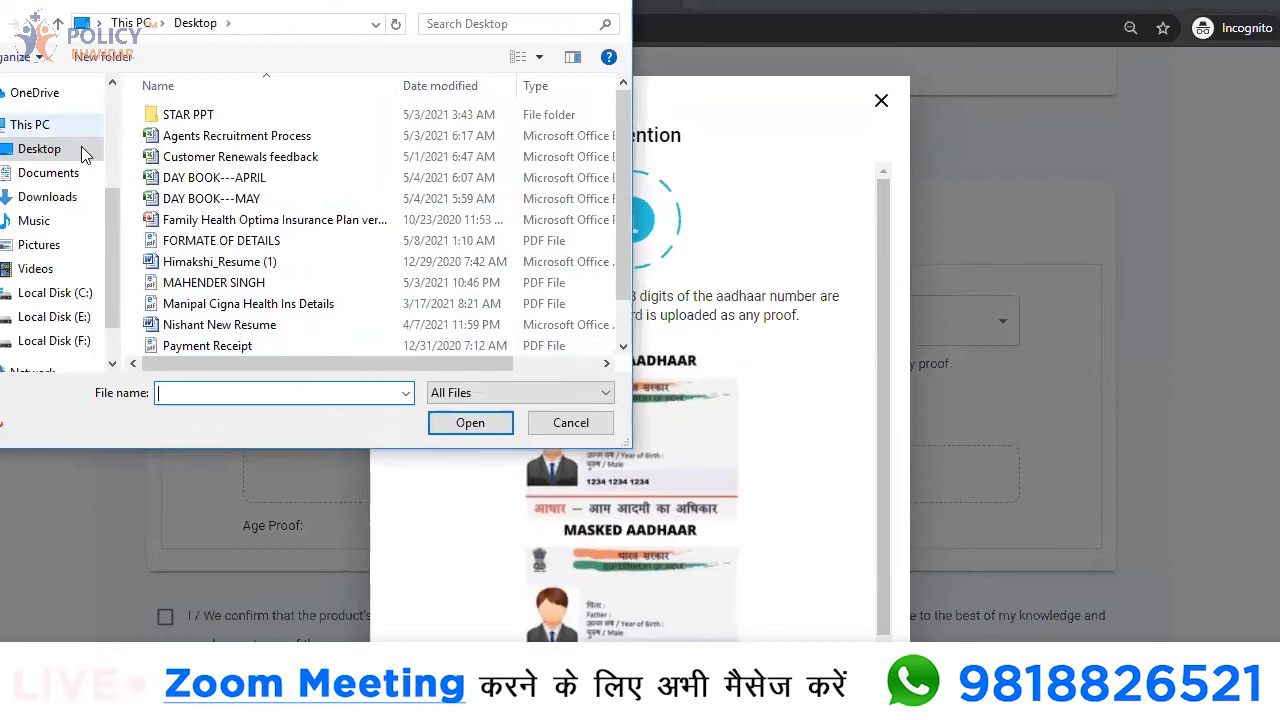
{"action": "left_click", "coordinate": [76, 130]}
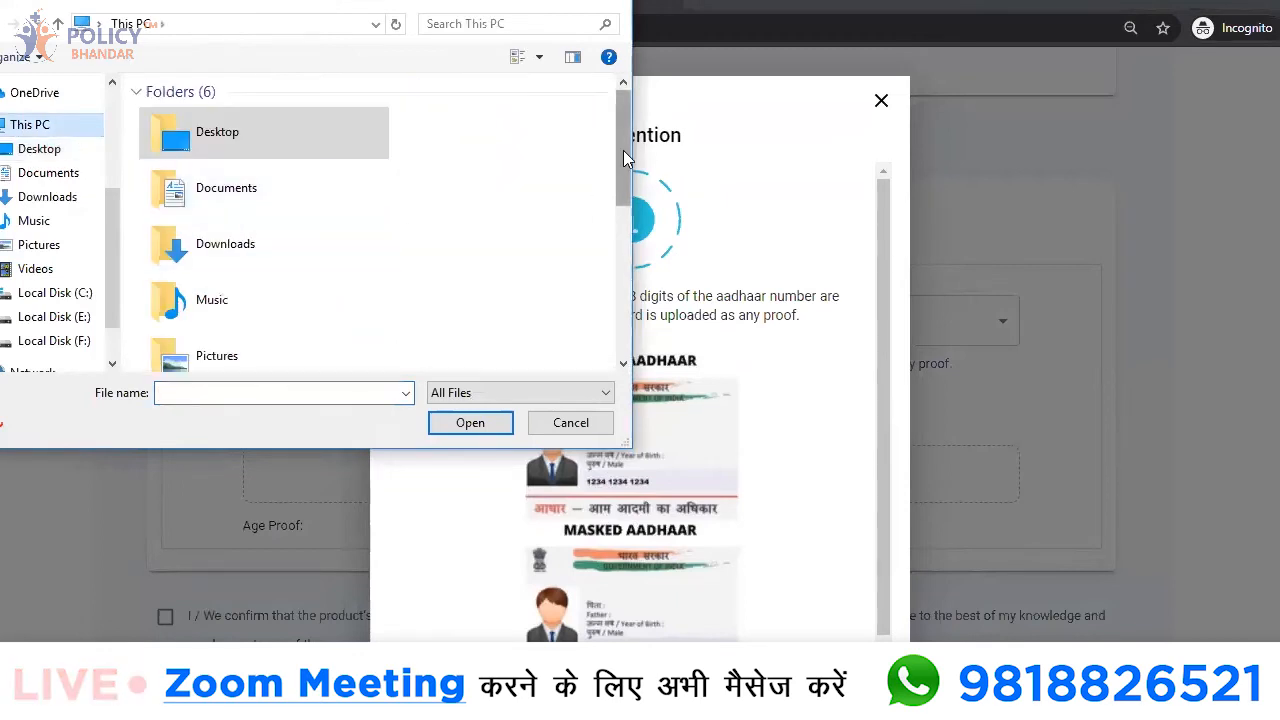
{"action": "left_click_drag", "start_coordinate": [622, 153], "coordinate": [611, 183]}
{"action": "double_click", "coordinate": [217, 85]}
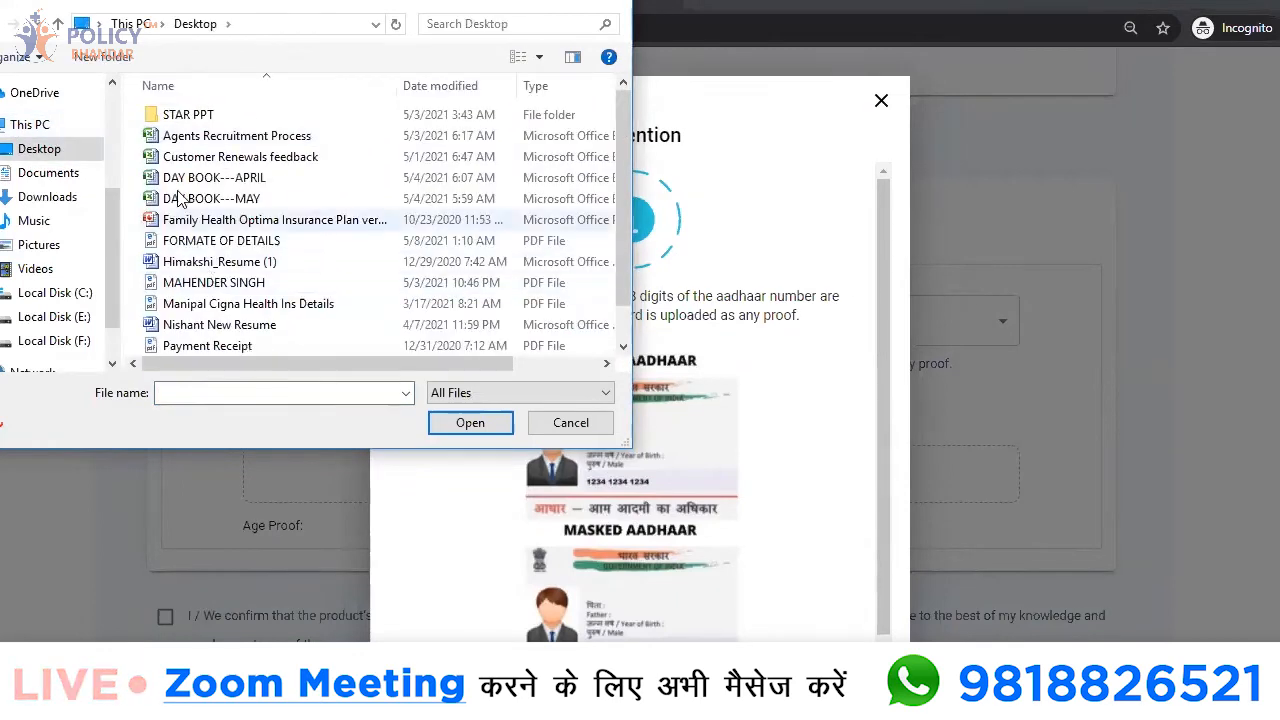
{"action": "left_click", "coordinate": [205, 282]}
{"action": "left_click", "coordinate": [458, 421]}
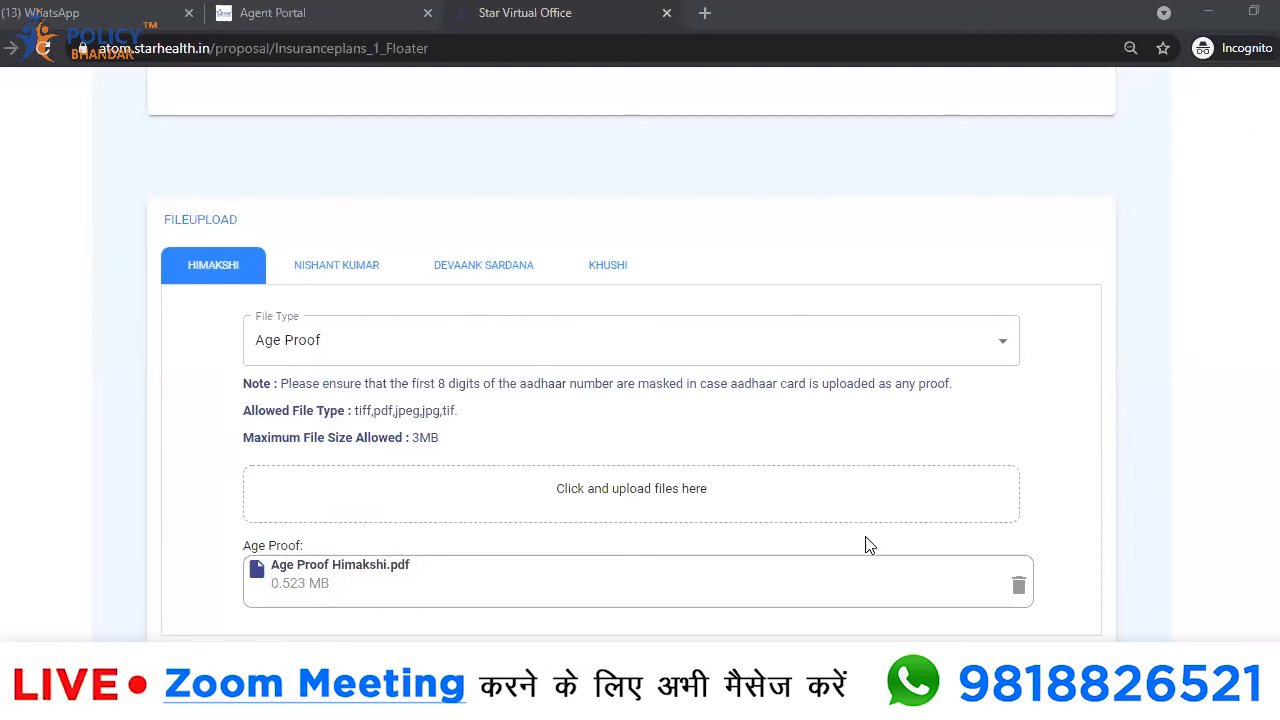
Accept the declaration that the product's suitability was explained to the proposer and send the proposal notification
{"action": "scroll", "coordinate": [517, 533], "scroll_direction": "down", "scroll_amount": 2}
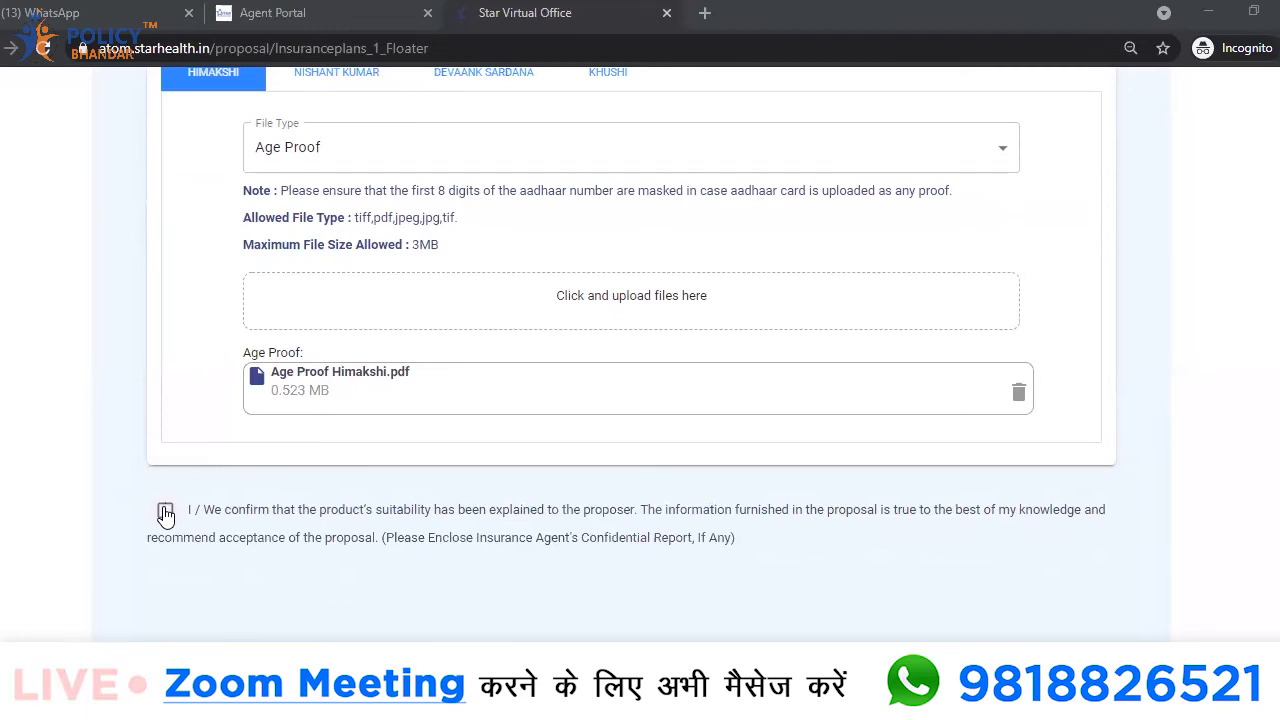
{"action": "left_click", "coordinate": [165, 512]}
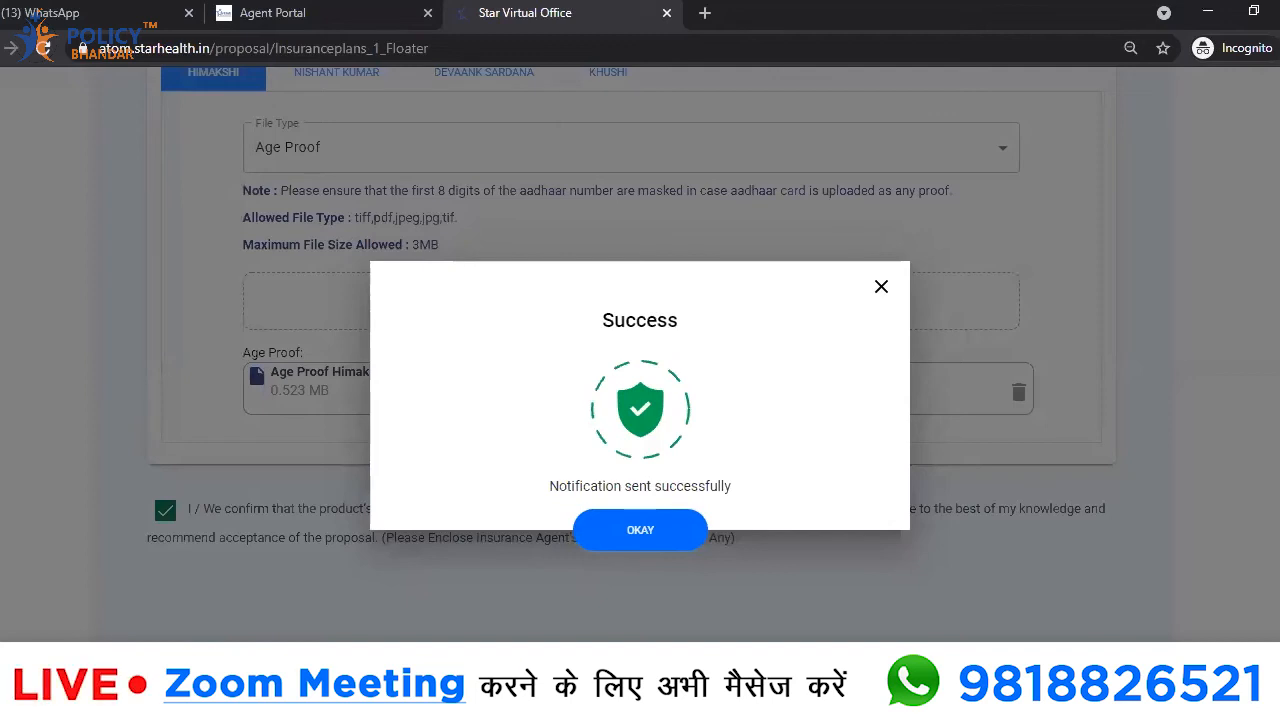
Open Gmail in a new browser tab and read the STAR Health Self Policy Purchase email
{"action": "left_click", "coordinate": [705, 14]}
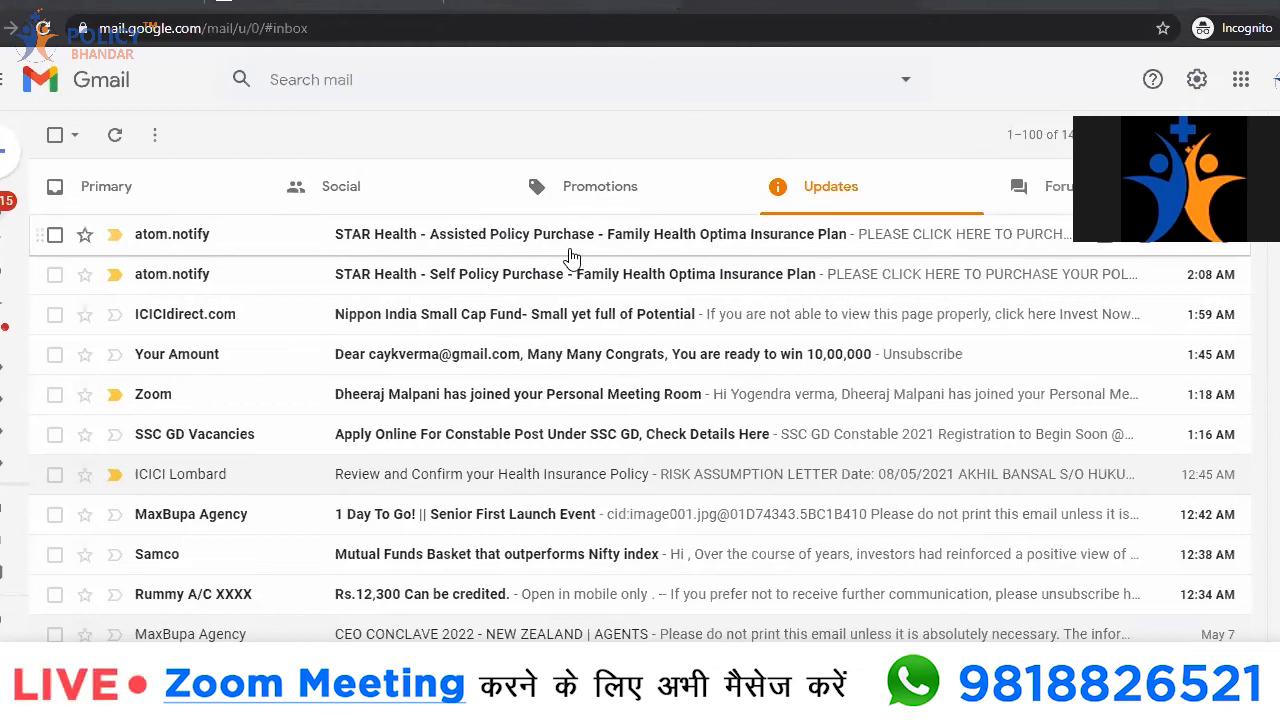
{"action": "left_click", "coordinate": [516, 284]}
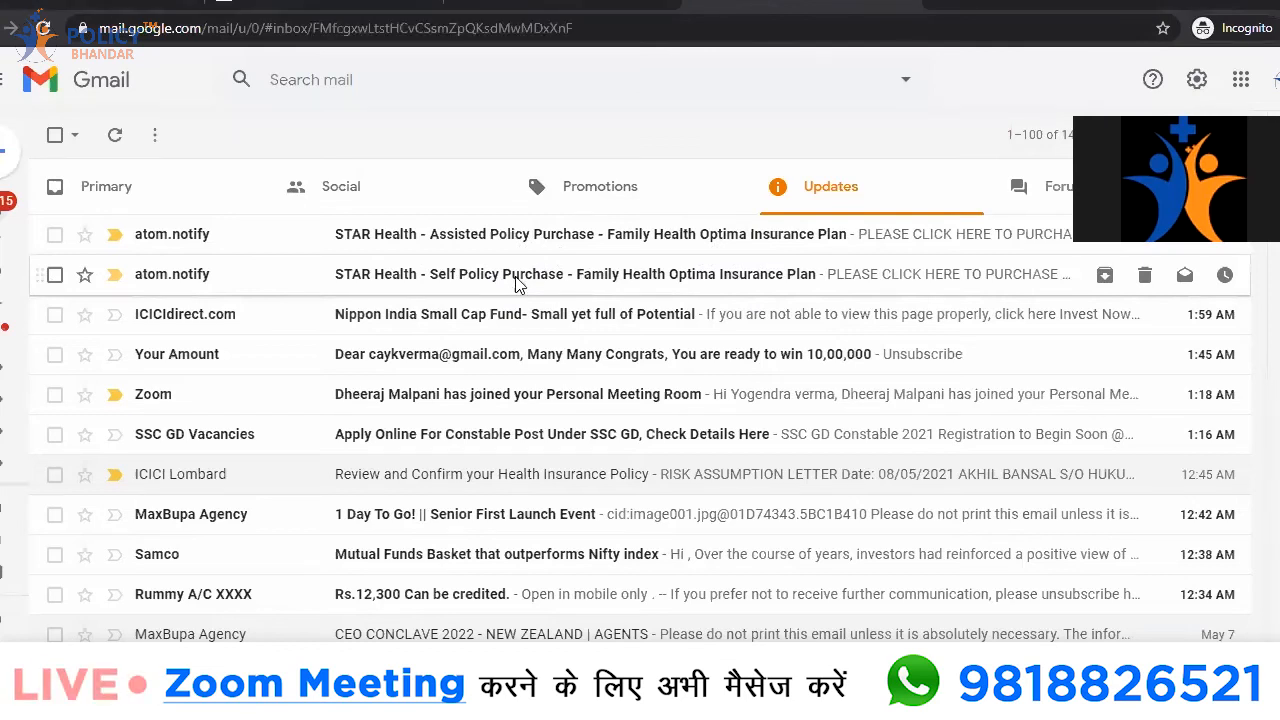
{"action": "scroll", "coordinate": [656, 385], "scroll_direction": "down", "scroll_amount": 3}
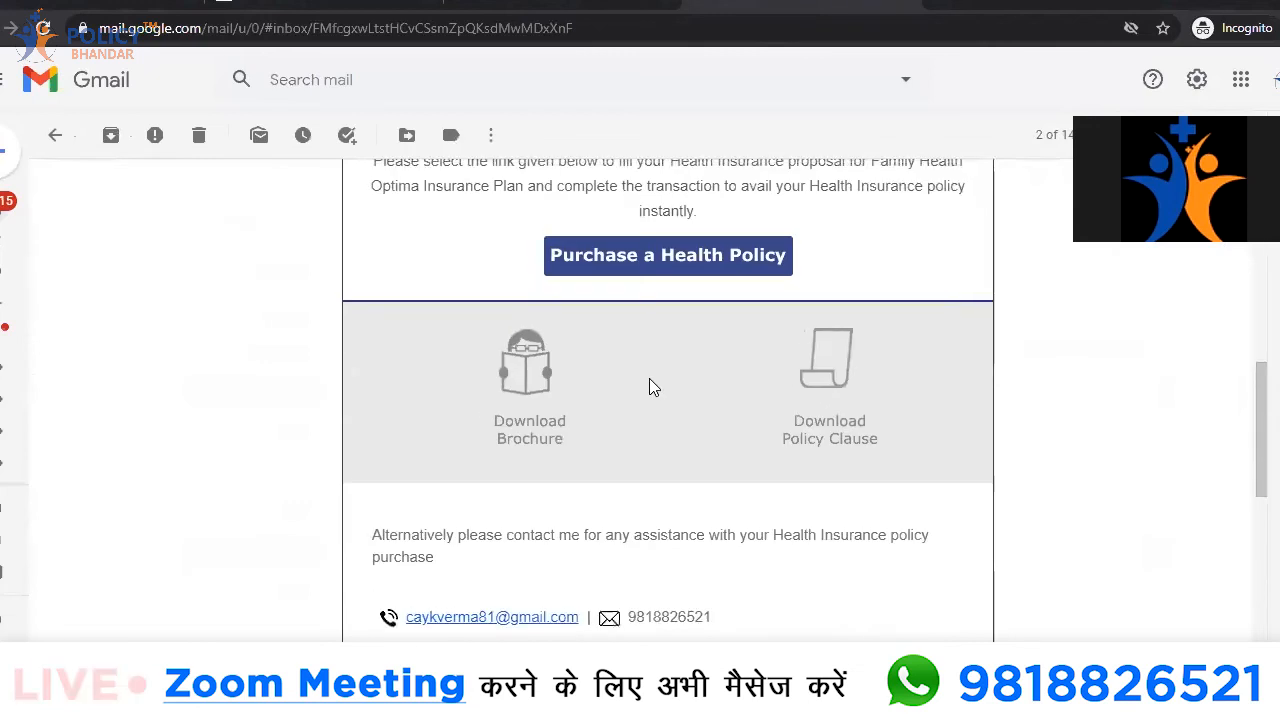
{"action": "scroll", "coordinate": [649, 385], "scroll_direction": "up", "scroll_amount": 3}
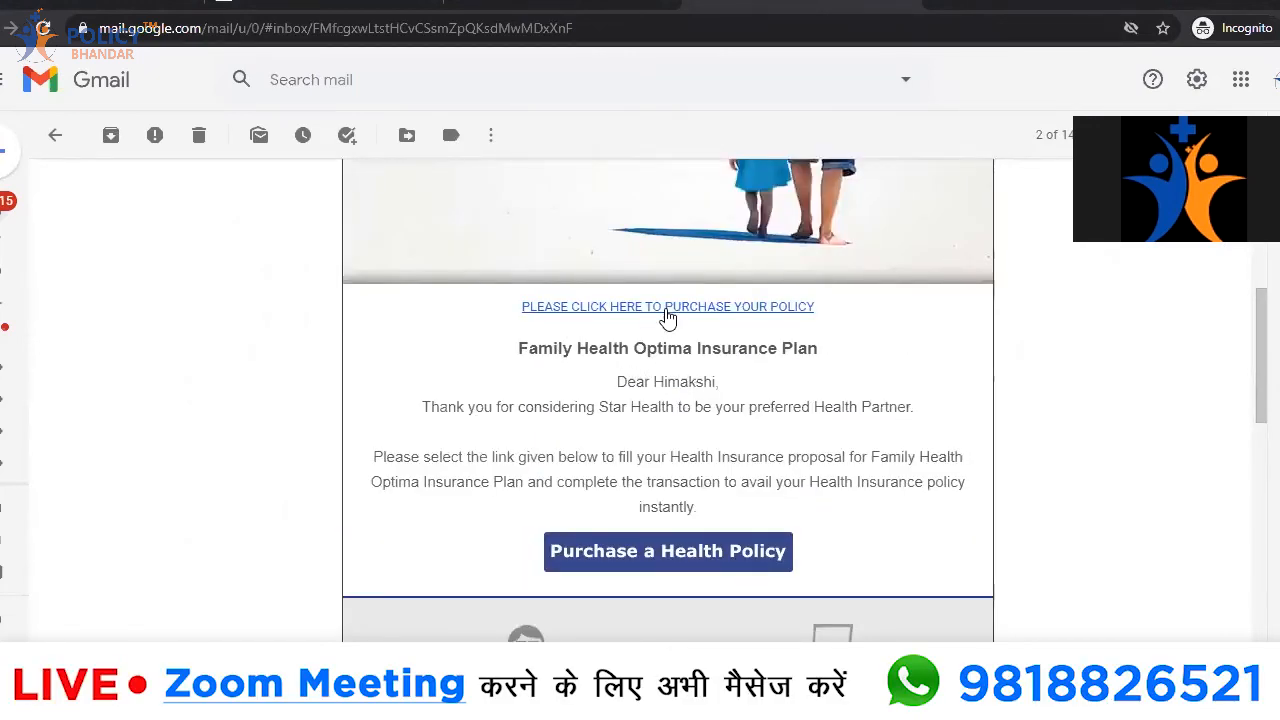
Follow the email's Purchase a Health Policy link and look through the Basic Plan Details of the proposal form
{"action": "left_click", "coordinate": [660, 563]}
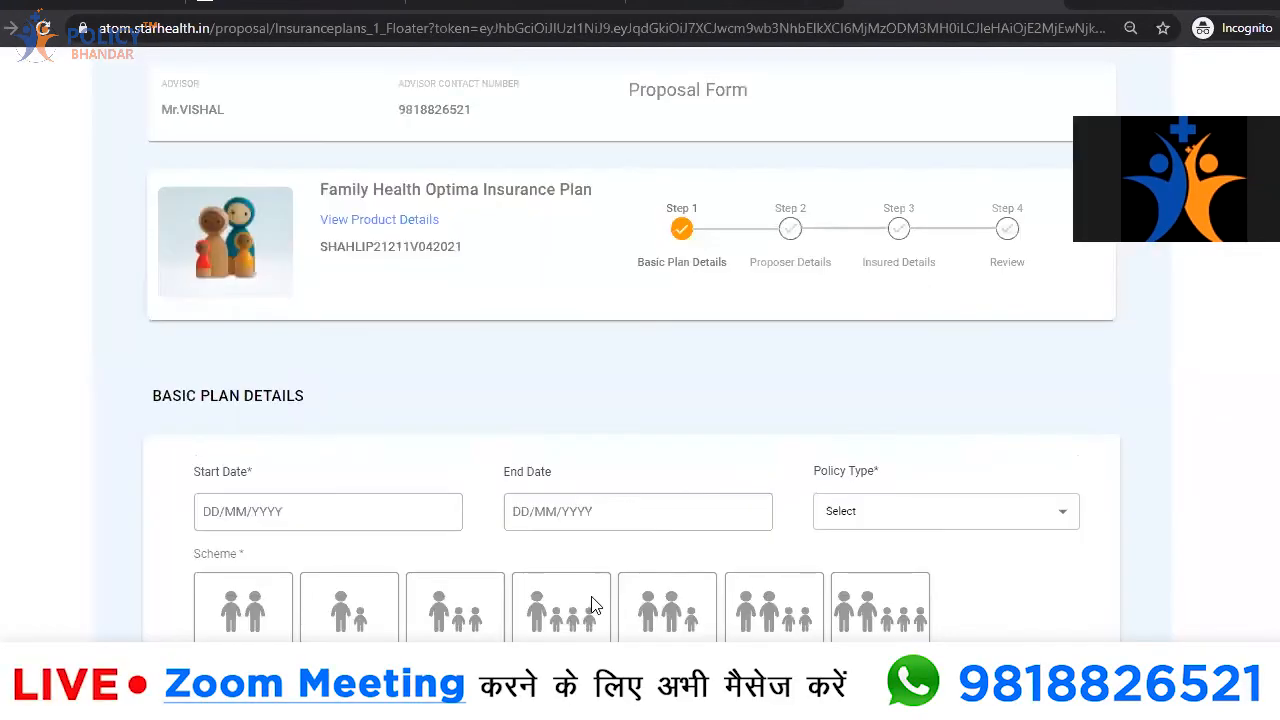
{"action": "scroll", "coordinate": [630, 615], "scroll_direction": "down", "scroll_amount": 2}
{"action": "scroll", "coordinate": [630, 615], "scroll_direction": "down", "scroll_amount": 1}
{"action": "scroll", "coordinate": [636, 613], "scroll_direction": "down", "scroll_amount": 3}
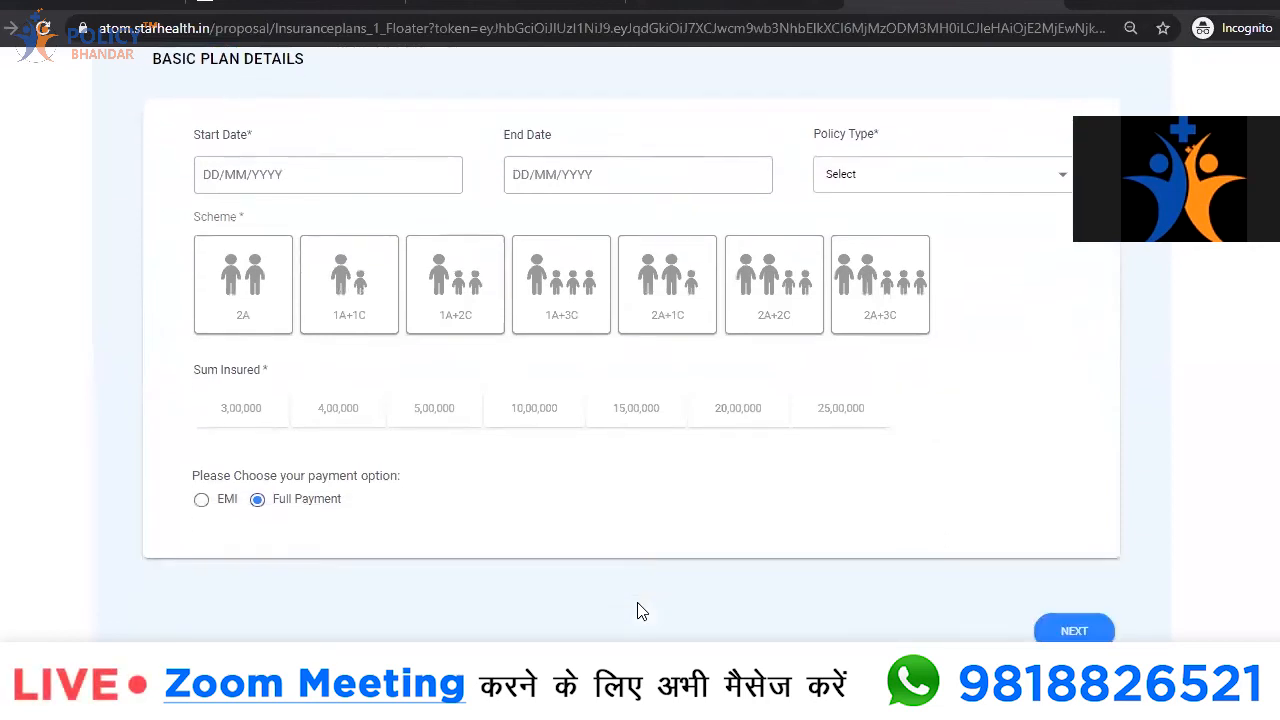
{"action": "scroll", "coordinate": [641, 612], "scroll_direction": "up", "scroll_amount": 3}
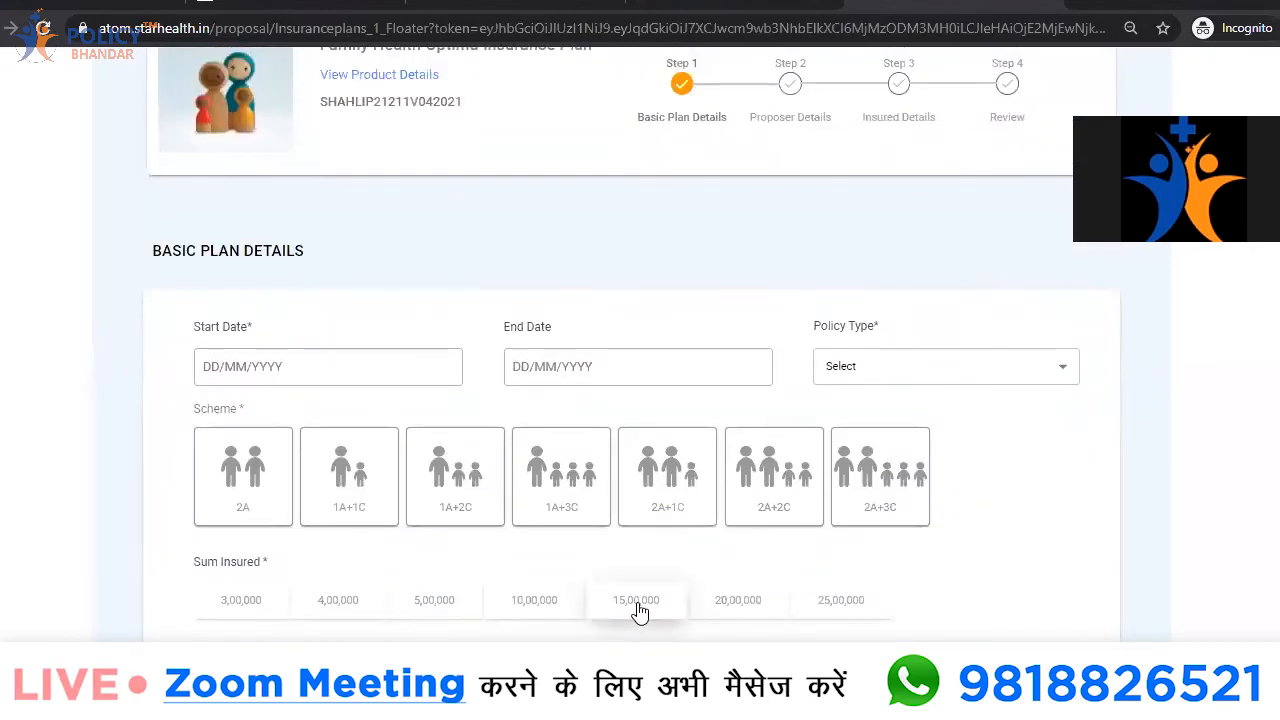
{"action": "scroll", "coordinate": [640, 612], "scroll_direction": "up", "scroll_amount": 1}
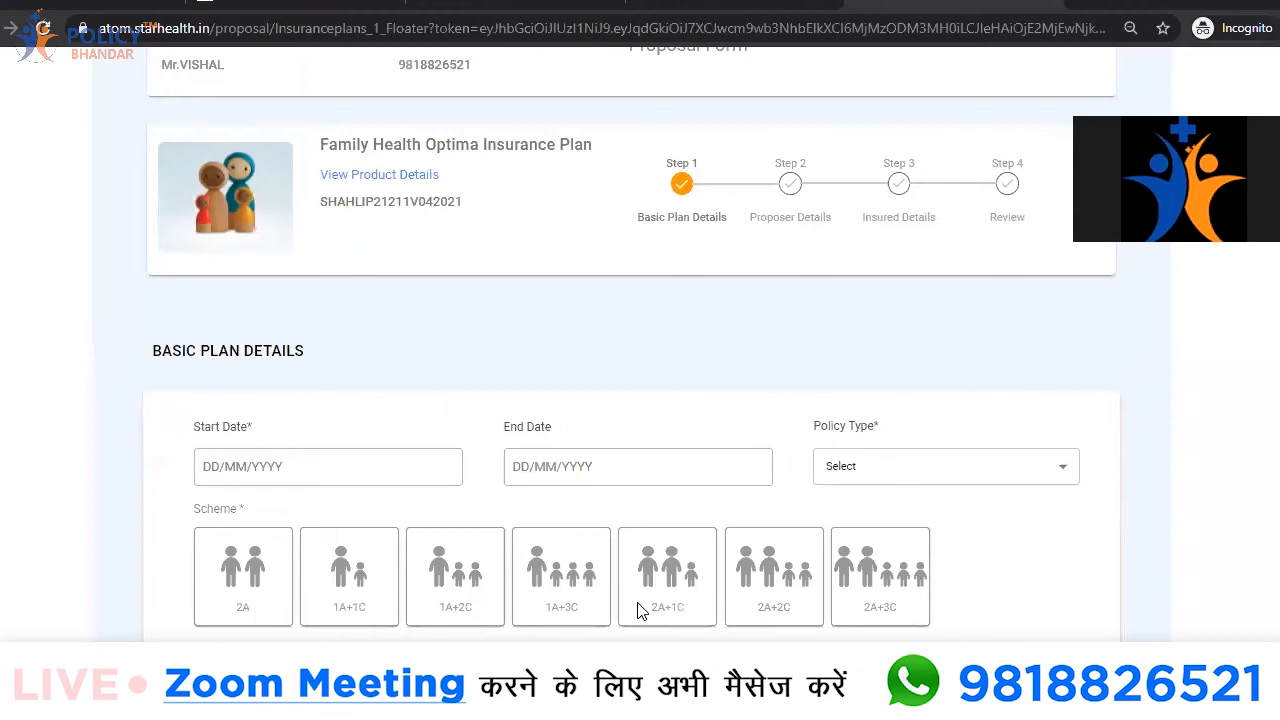
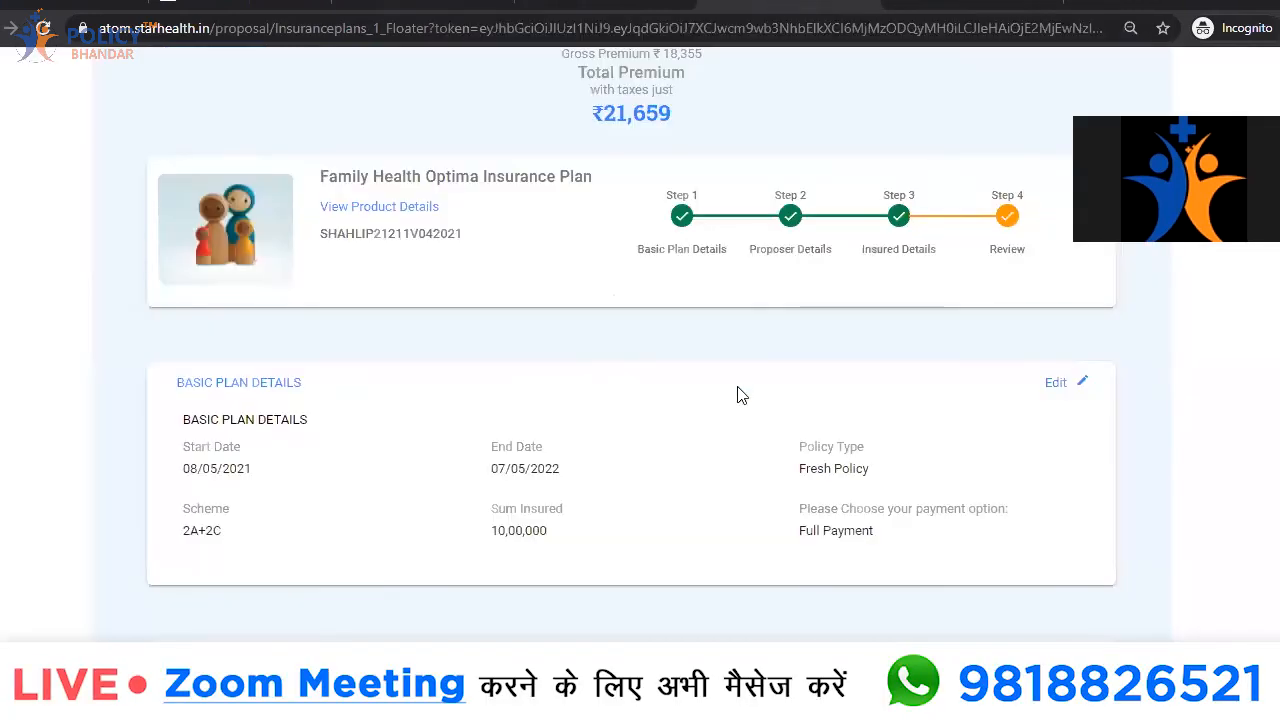
Review the proposer, address and insured details of the proposal form, including Communication Address Line 2
{"action": "scroll", "coordinate": [740, 393], "scroll_direction": "down", "scroll_amount": 4}
{"action": "scroll", "coordinate": [740, 393], "scroll_direction": "down", "scroll_amount": 4}
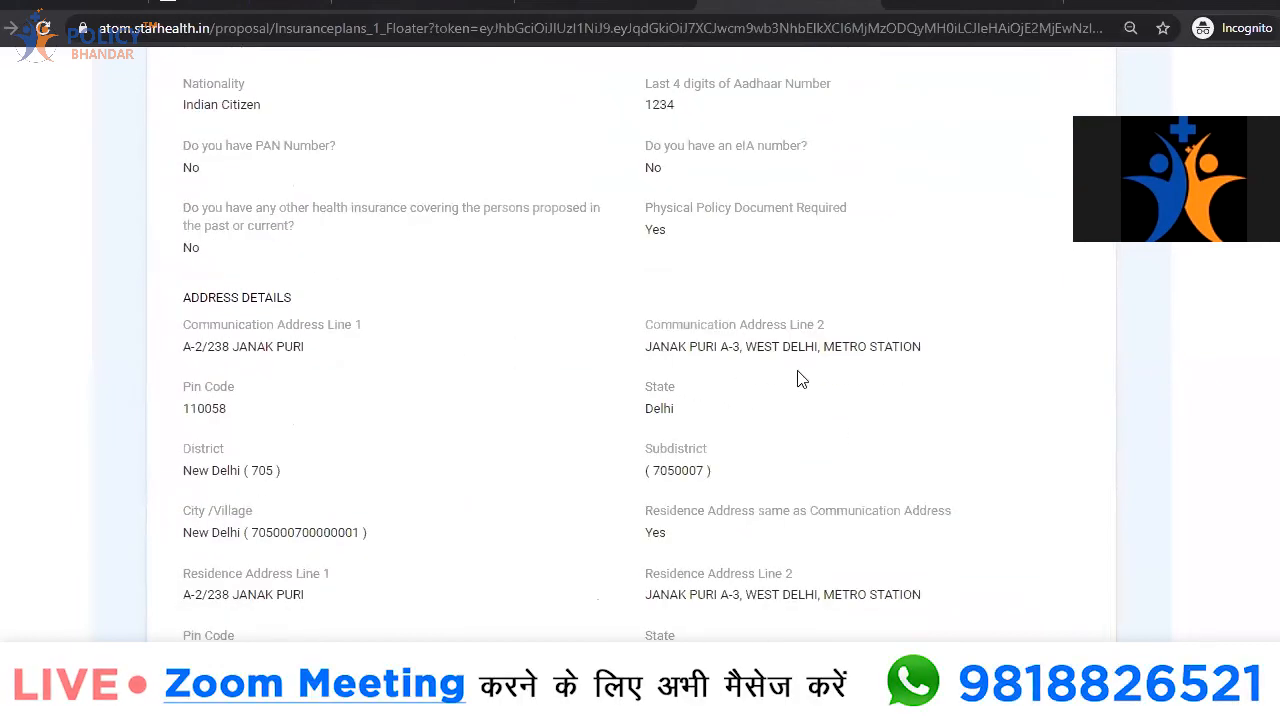
{"action": "left_click_drag", "start_coordinate": [823, 346], "coordinate": [931, 354]}
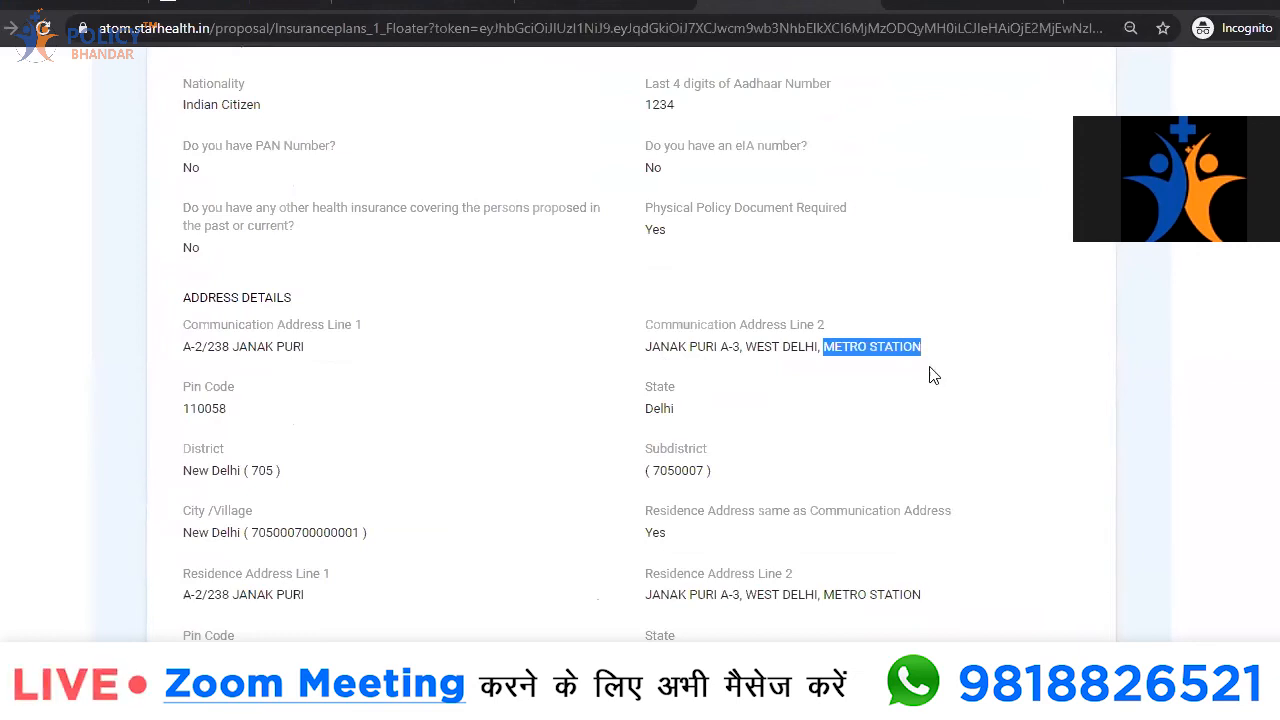
{"action": "scroll", "coordinate": [930, 375], "scroll_direction": "down", "scroll_amount": 20}
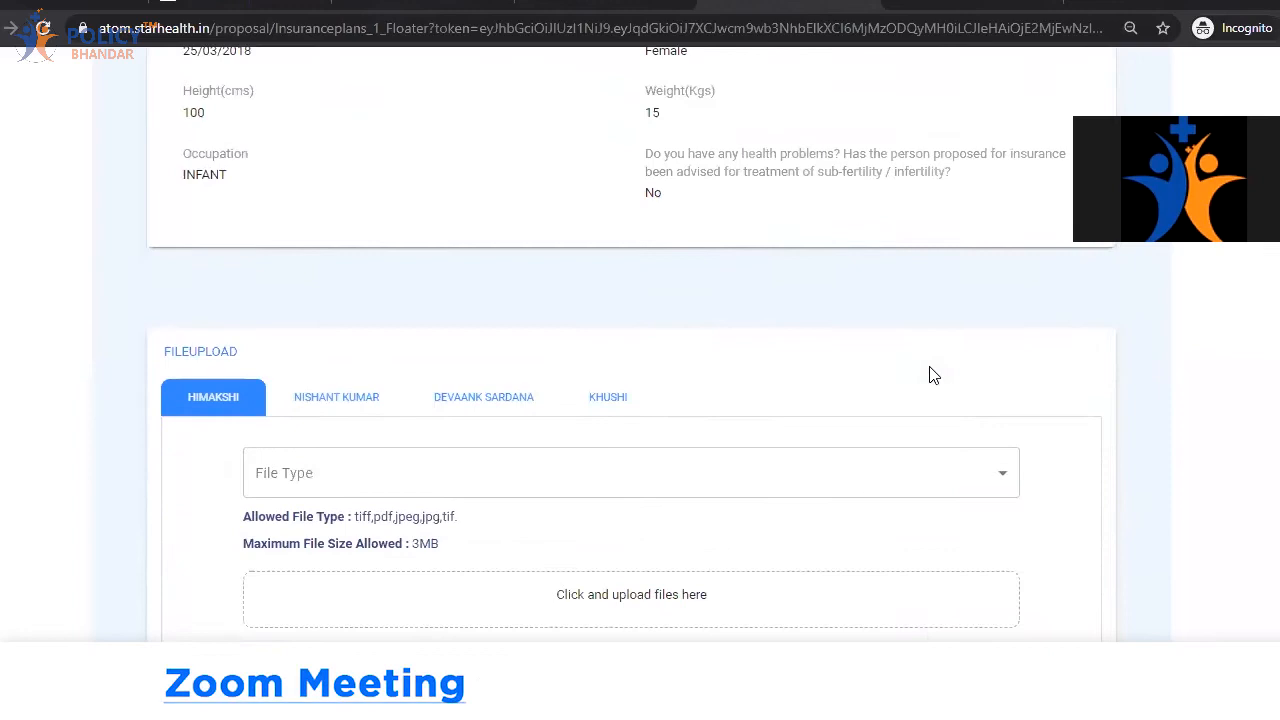
{"action": "scroll", "coordinate": [930, 375], "scroll_direction": "up", "scroll_amount": 15}
{"action": "scroll", "coordinate": [930, 375], "scroll_direction": "up", "scroll_amount": 4}
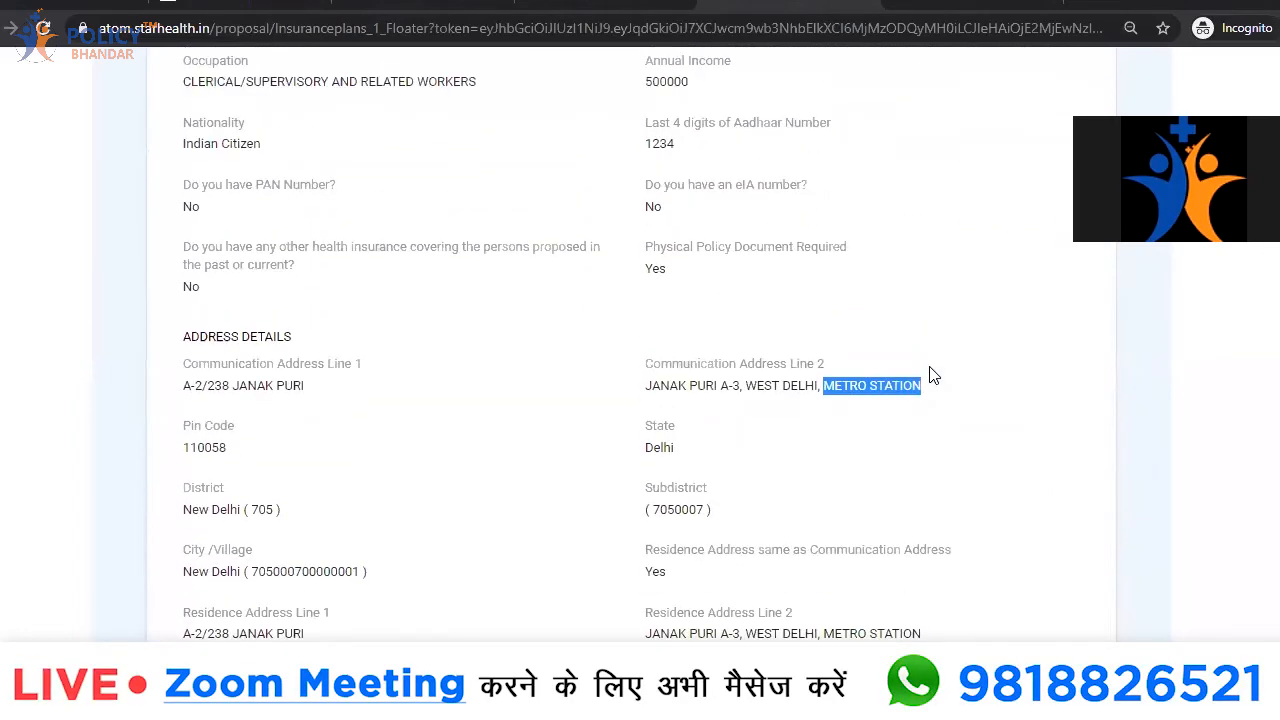
{"action": "scroll", "coordinate": [928, 385], "scroll_direction": "up", "scroll_amount": 4}
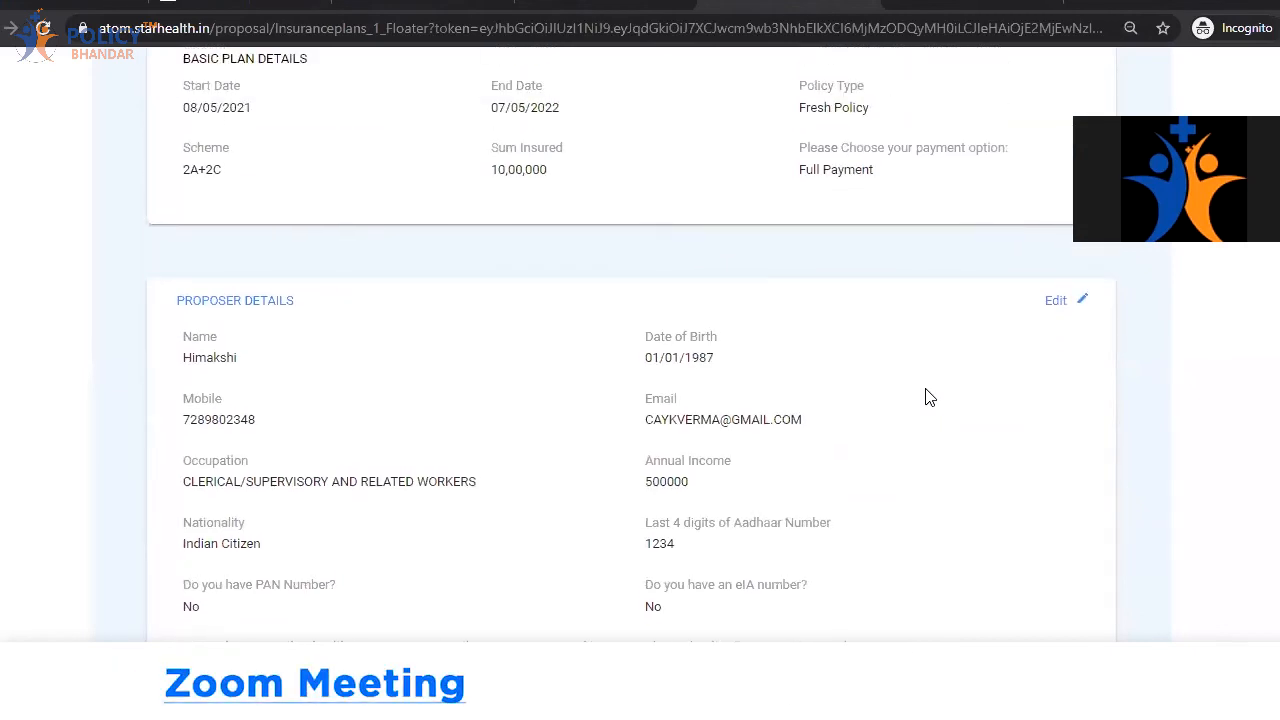
Edit the proposer details to remove the trailing landmark from Communication Address Line 2, and continue to the review
{"action": "left_click", "coordinate": [1055, 302]}
{"action": "scroll", "coordinate": [743, 424], "scroll_direction": "up", "scroll_amount": 8}
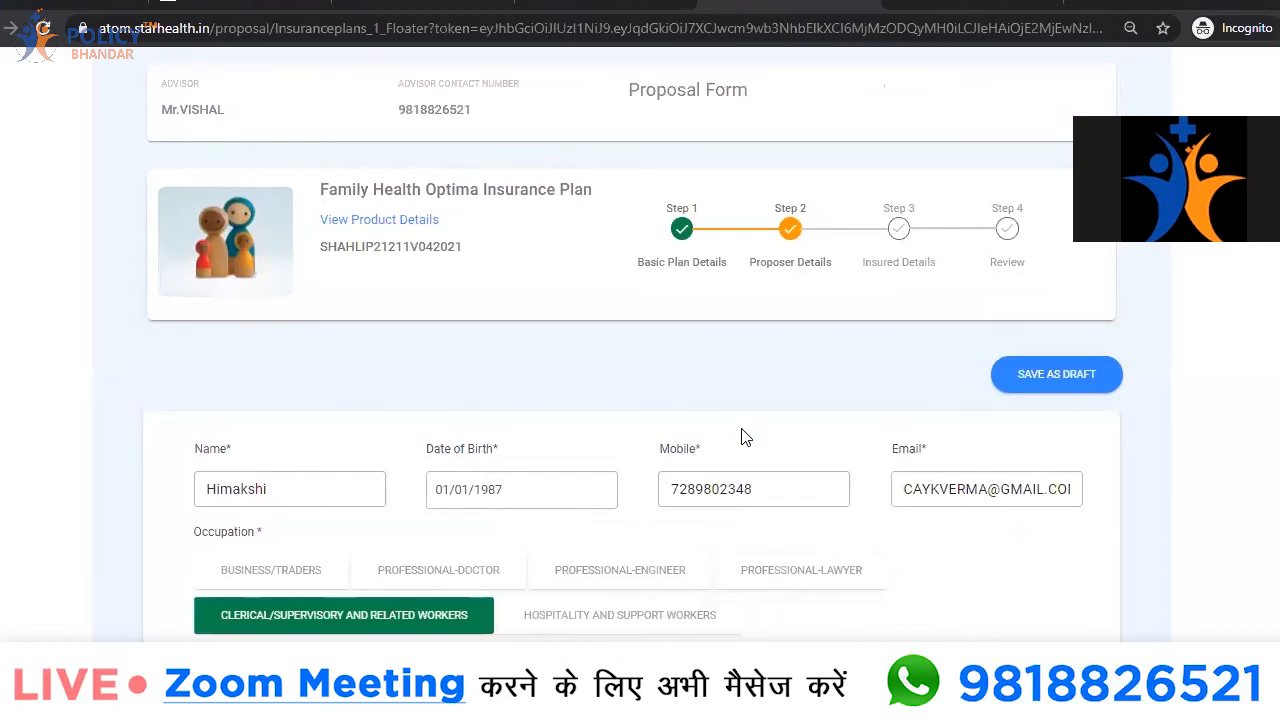
{"action": "scroll", "coordinate": [743, 437], "scroll_direction": "down", "scroll_amount": 10}
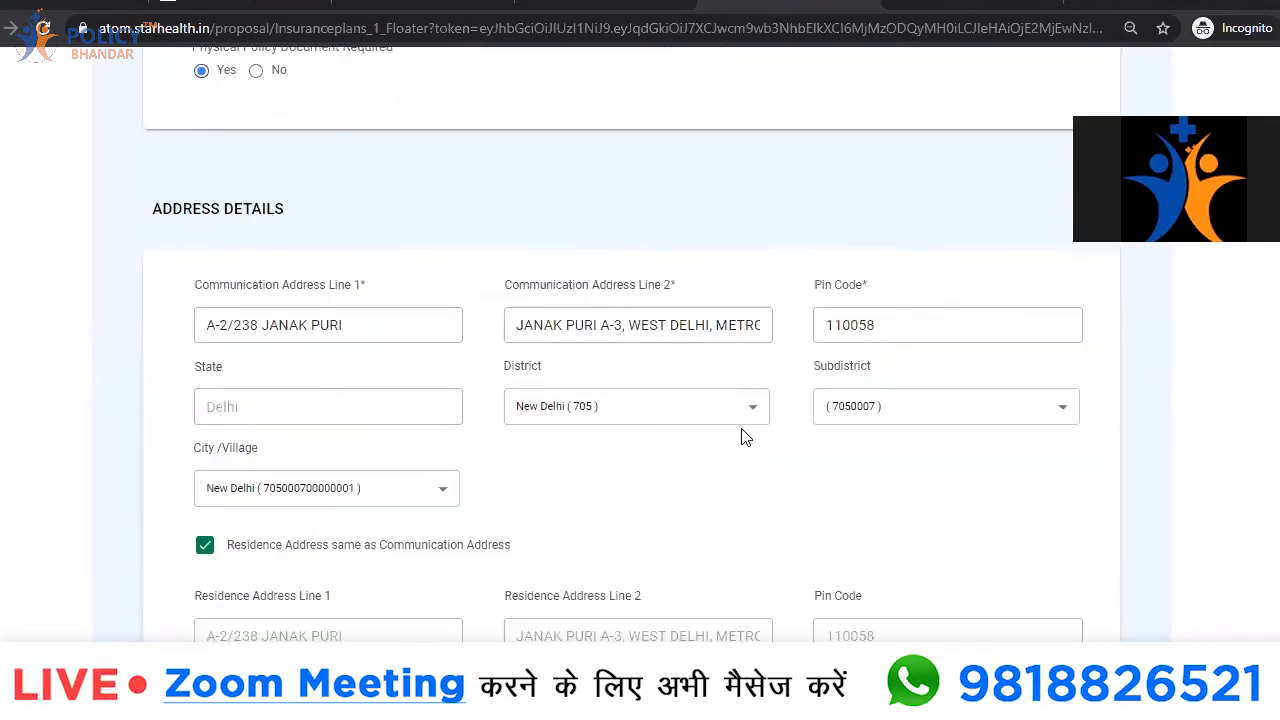
{"action": "left_click_drag", "start_coordinate": [714, 325], "coordinate": [765, 331]}
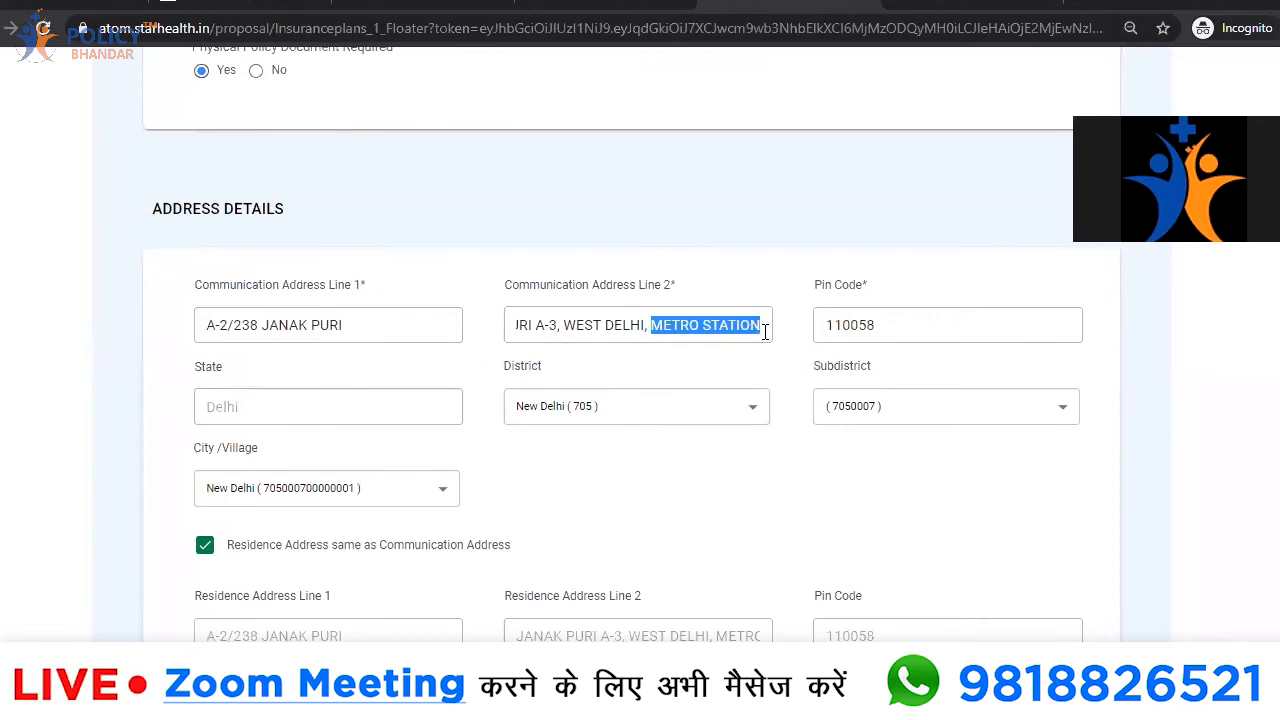
{"action": "key", "text": "BackSpace"}
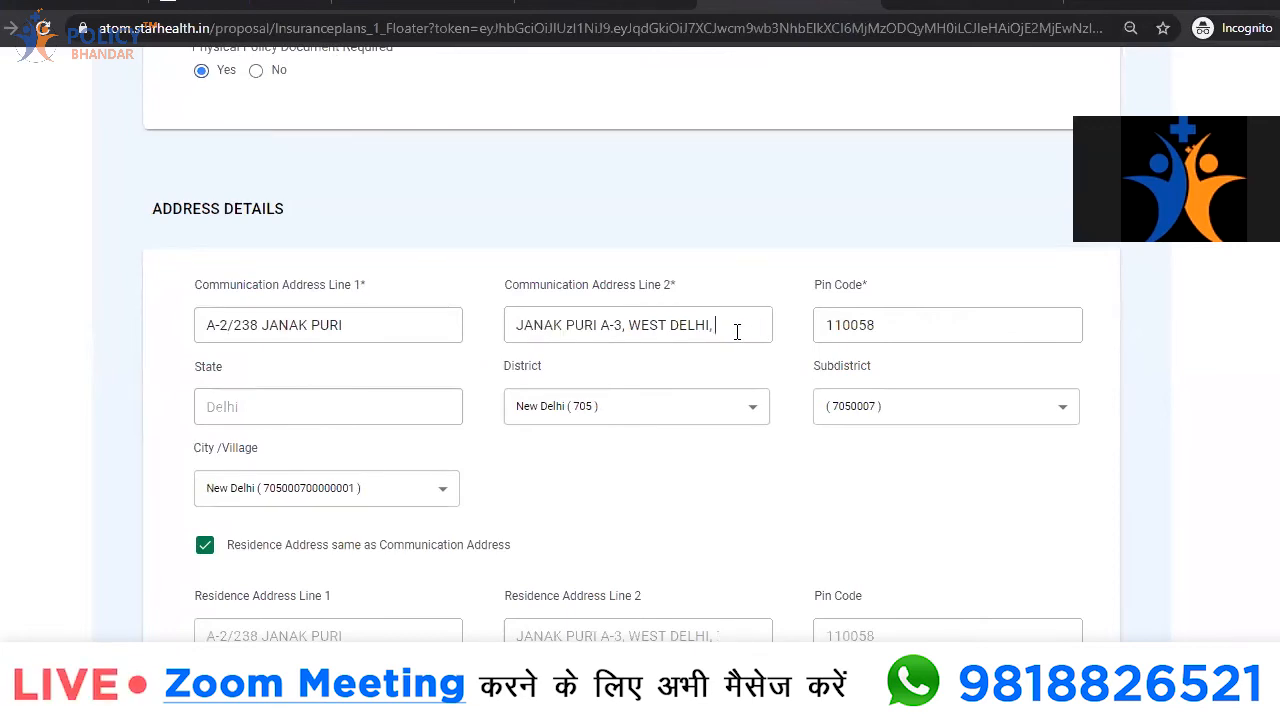
{"action": "scroll", "coordinate": [737, 331], "scroll_direction": "down", "scroll_amount": 15}
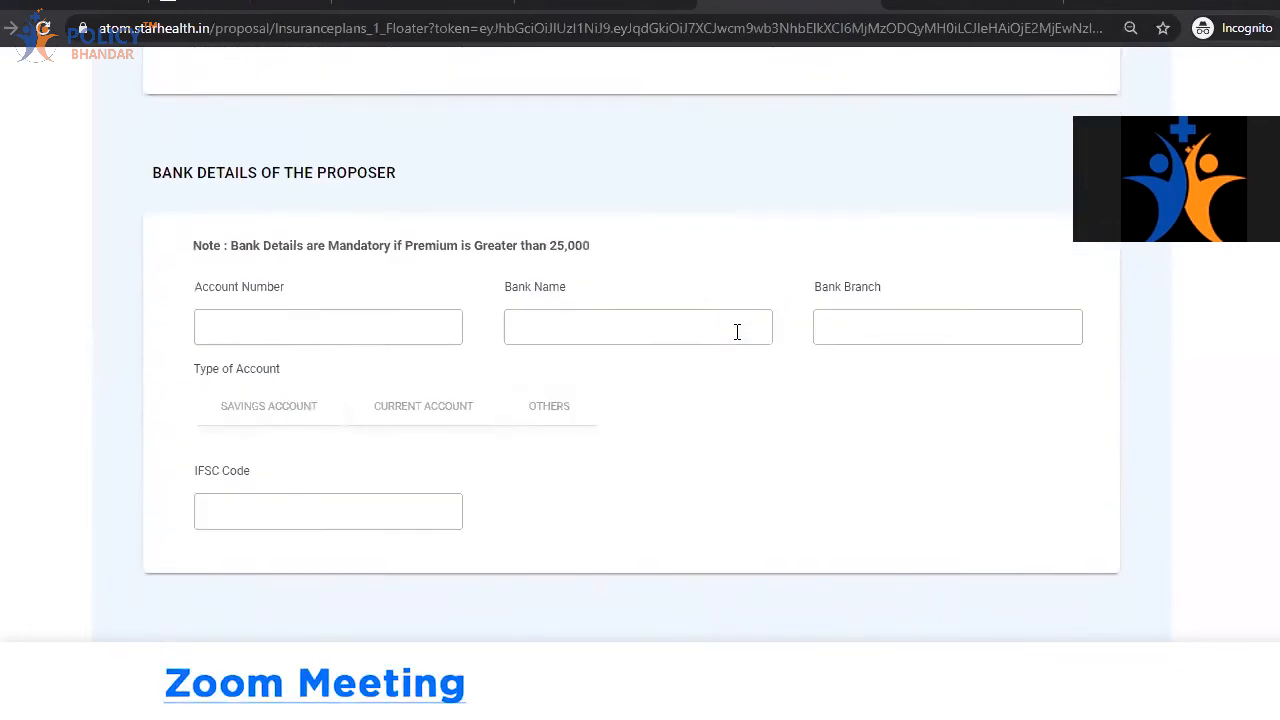
{"action": "left_click", "coordinate": [1057, 531]}
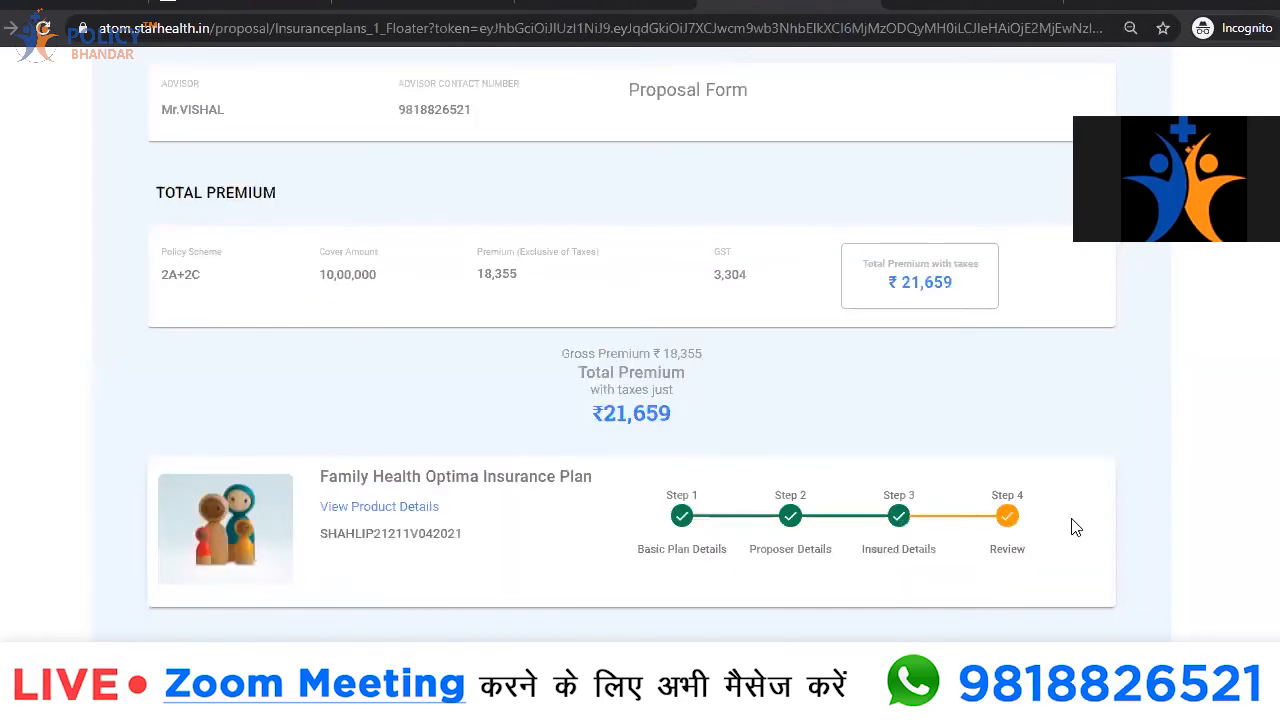
Check the edited address in the proposal review and confirm the proposal to request OTP validation
{"action": "scroll", "coordinate": [1075, 527], "scroll_direction": "down", "scroll_amount": 10}
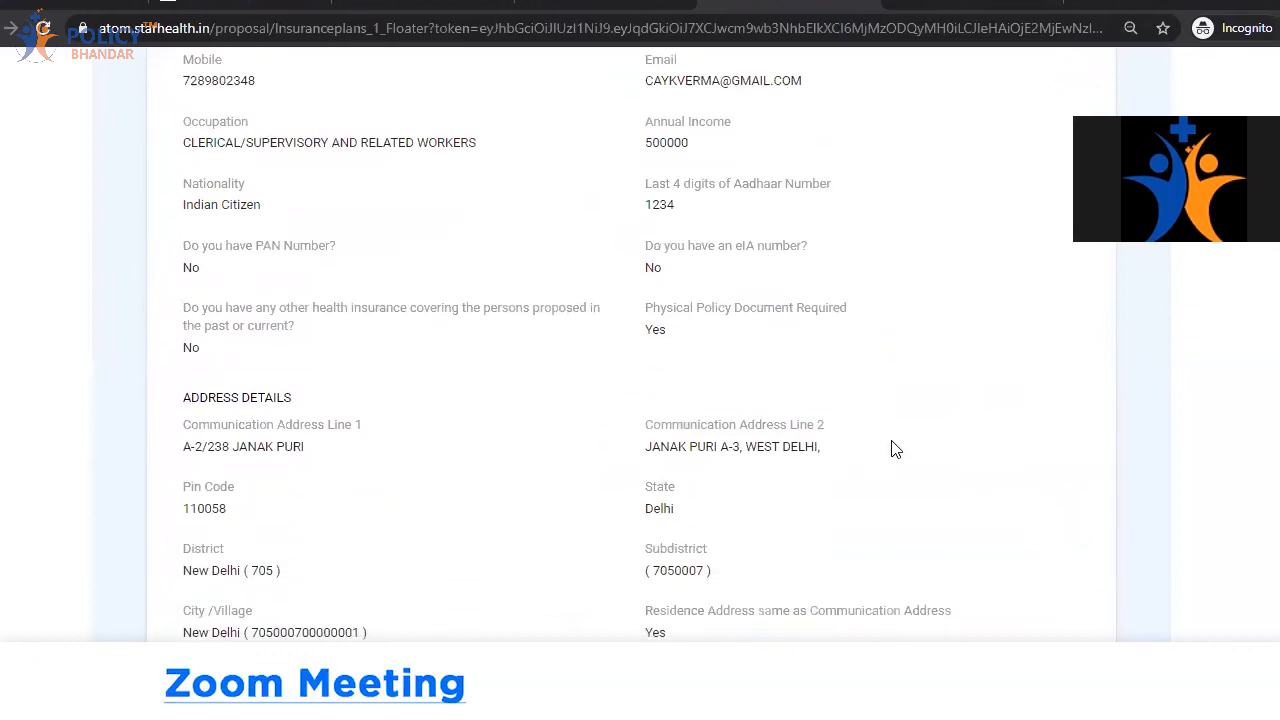
{"action": "scroll", "coordinate": [897, 447], "scroll_direction": "down", "scroll_amount": 10}
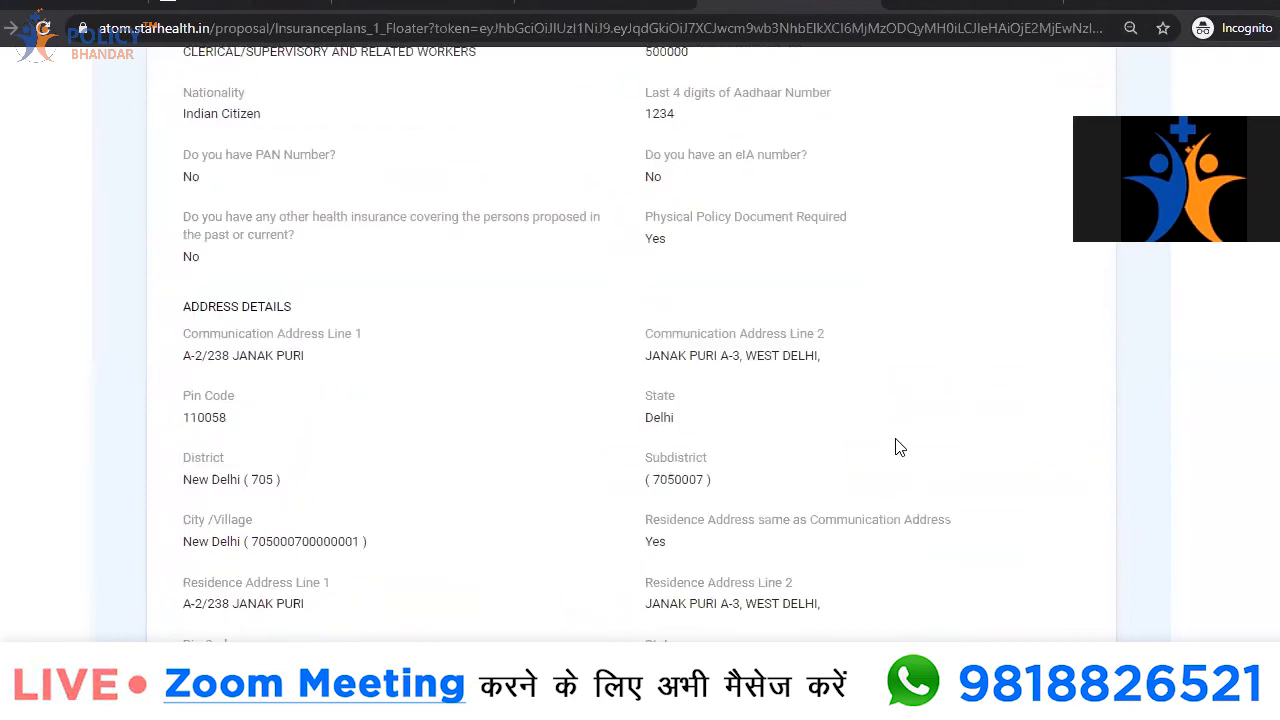
{"action": "scroll", "coordinate": [897, 447], "scroll_direction": "down", "scroll_amount": 2}
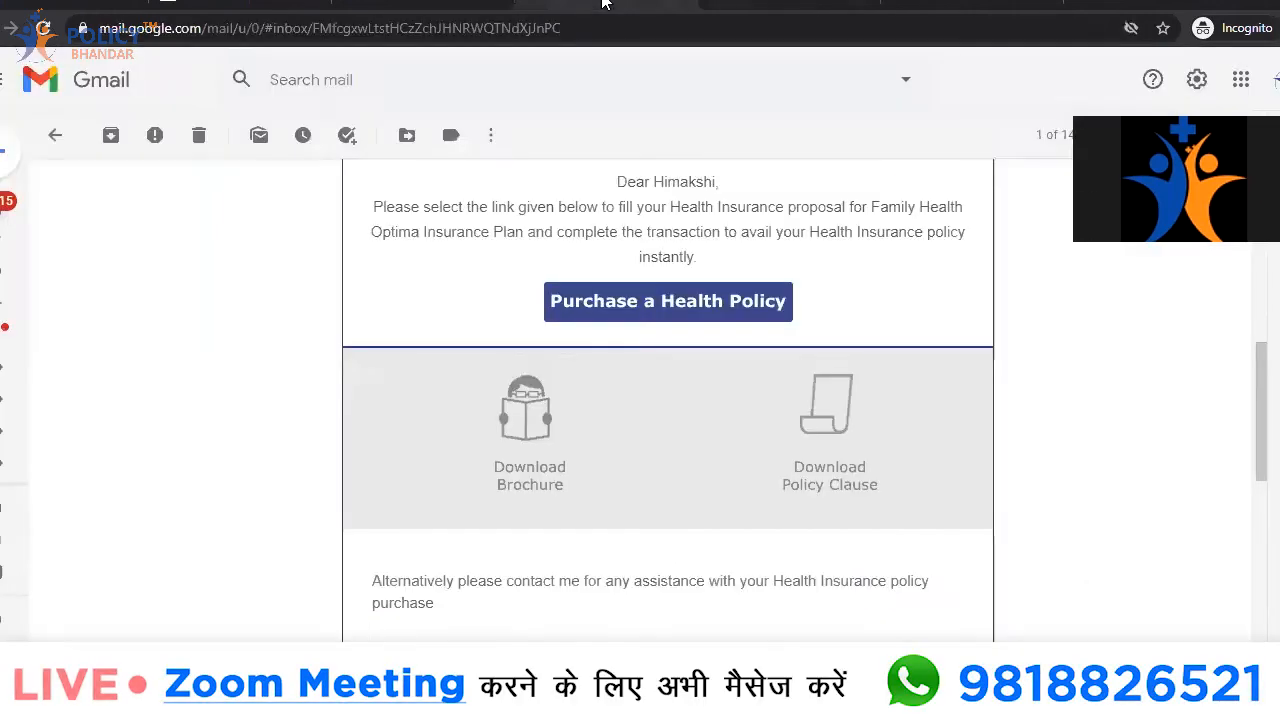
Get the one-time password from the STAR Health OTP Validation email in Gmail and verify the proposal with it
{"action": "left_click", "coordinate": [605, 6]}
{"action": "left_click", "coordinate": [54, 135]}
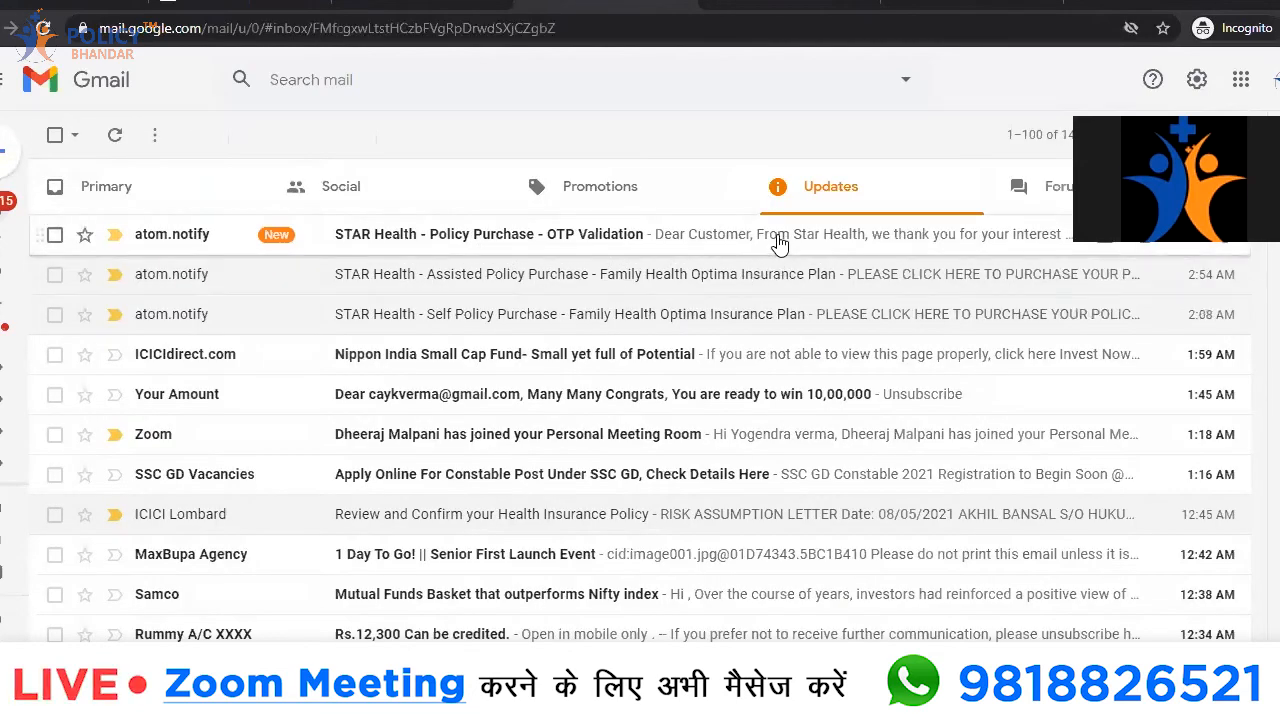
{"action": "left_click", "coordinate": [779, 244]}
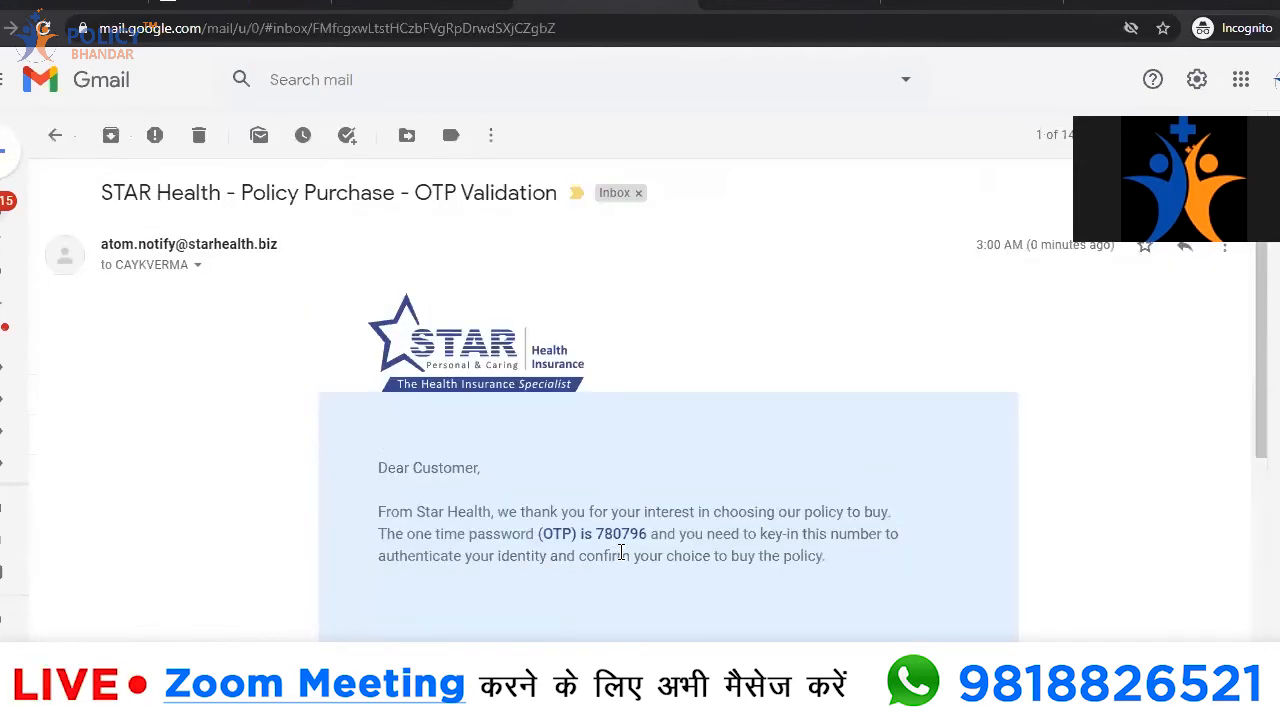
{"action": "key", "text": "ctrl+Tab"}
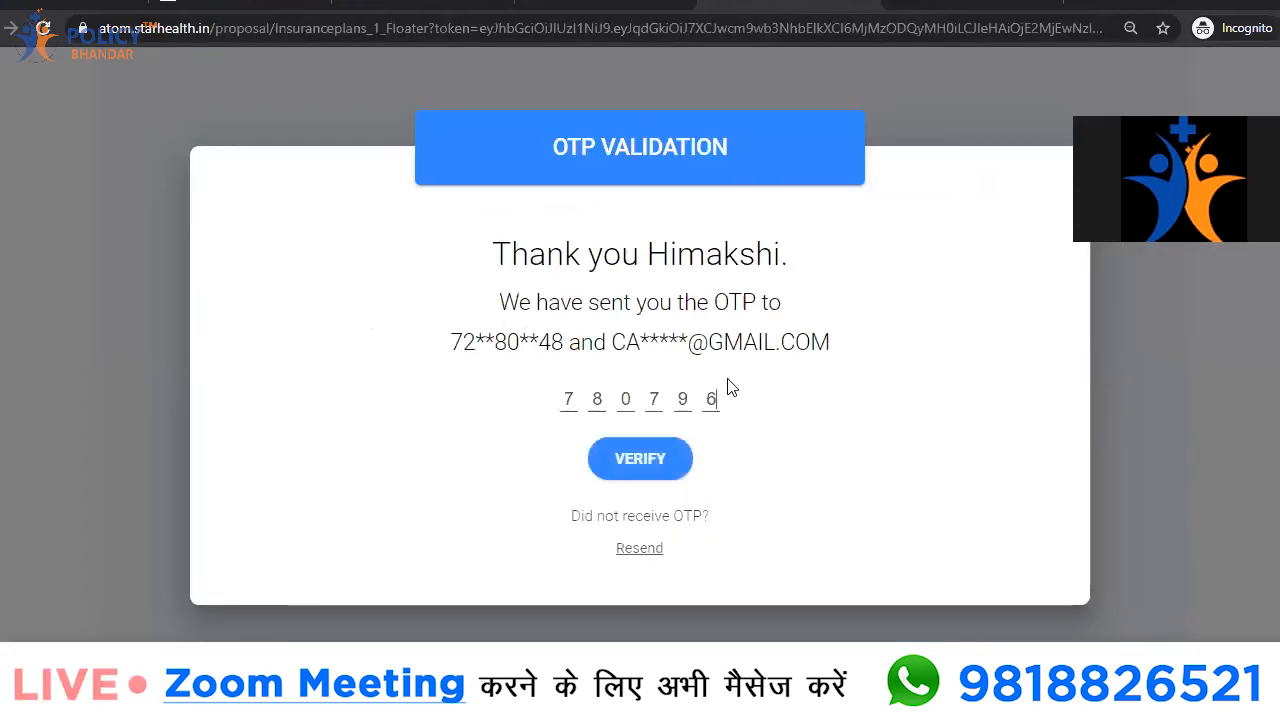
{"action": "left_click", "coordinate": [641, 458]}
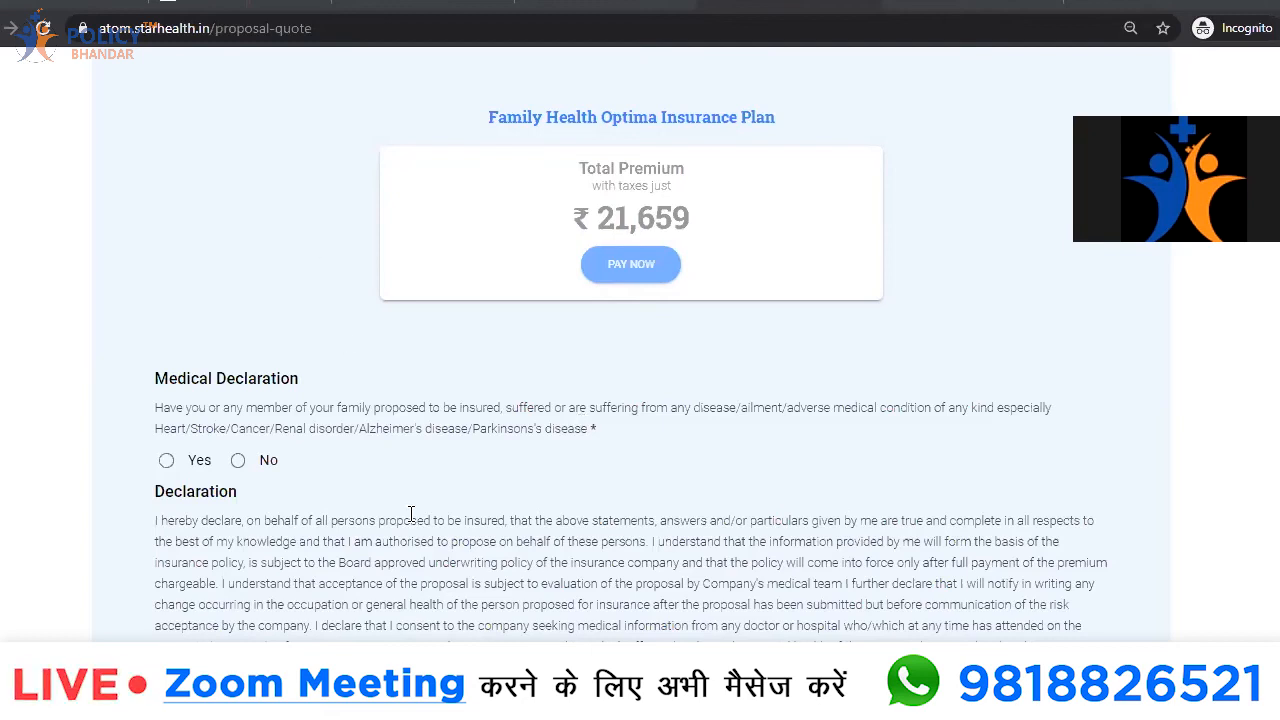
Dismiss the notification success message on the agent's proposal form in the other browser tab
{"action": "left_click", "coordinate": [405, 3]}
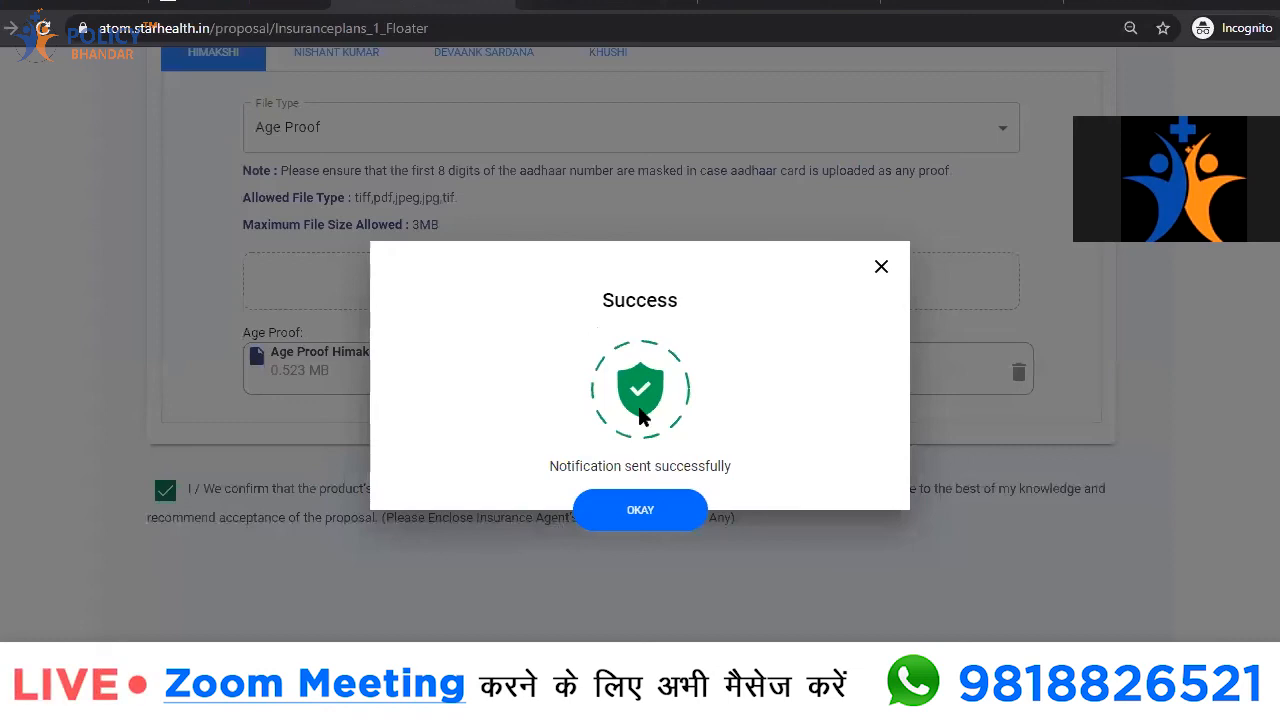
{"action": "left_click", "coordinate": [648, 528]}
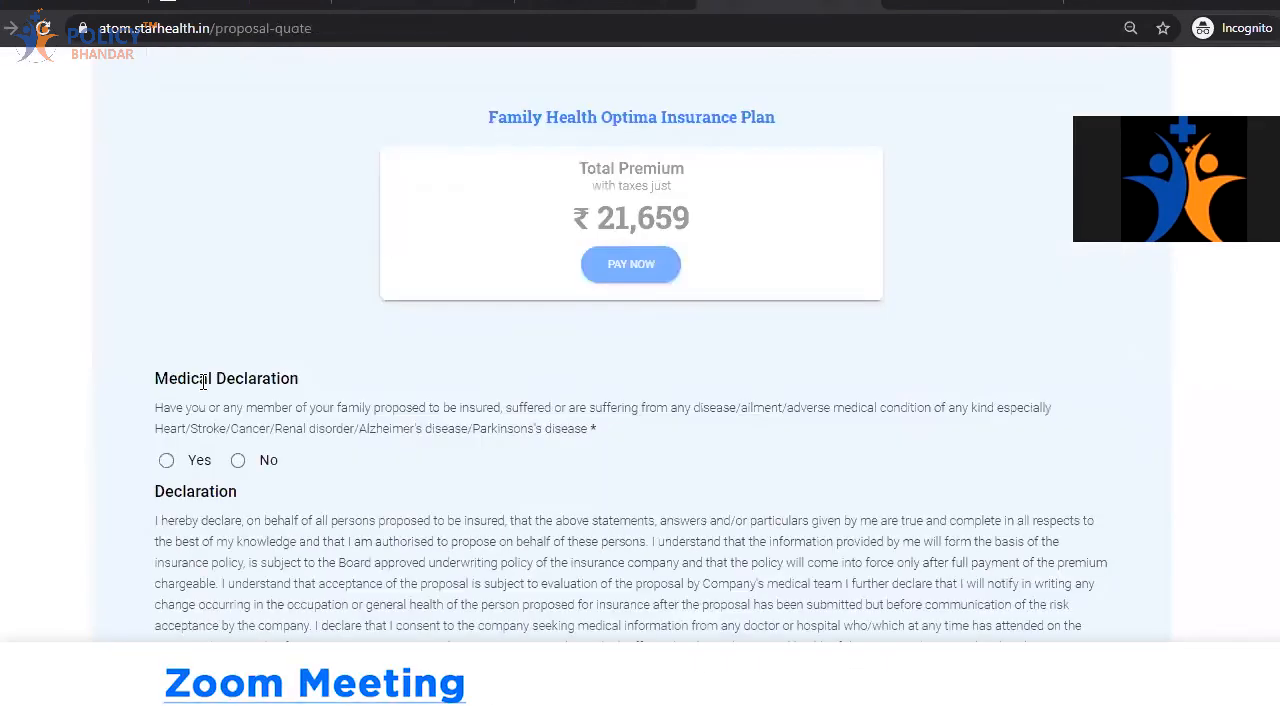
Answer No to the medical declaration, agree to the Terms and Conditions and continue to payment
{"action": "left_click", "coordinate": [237, 462]}
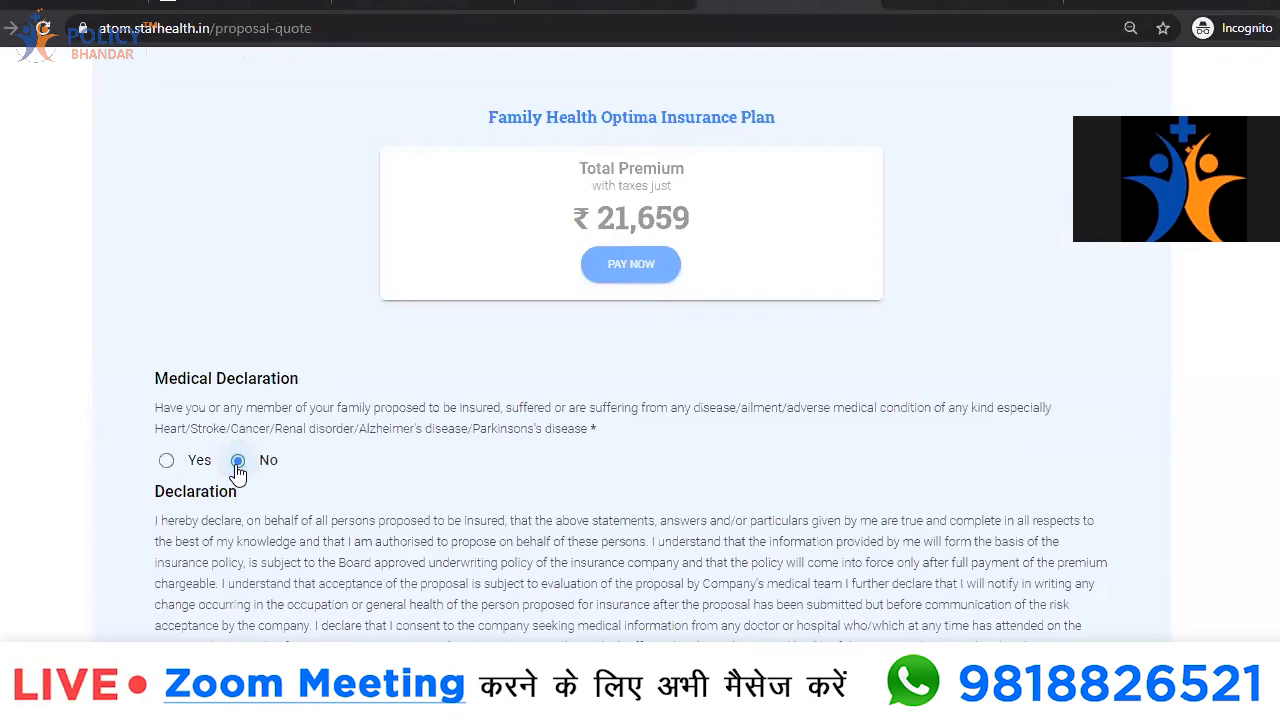
{"action": "scroll", "coordinate": [238, 472], "scroll_direction": "down", "scroll_amount": 2}
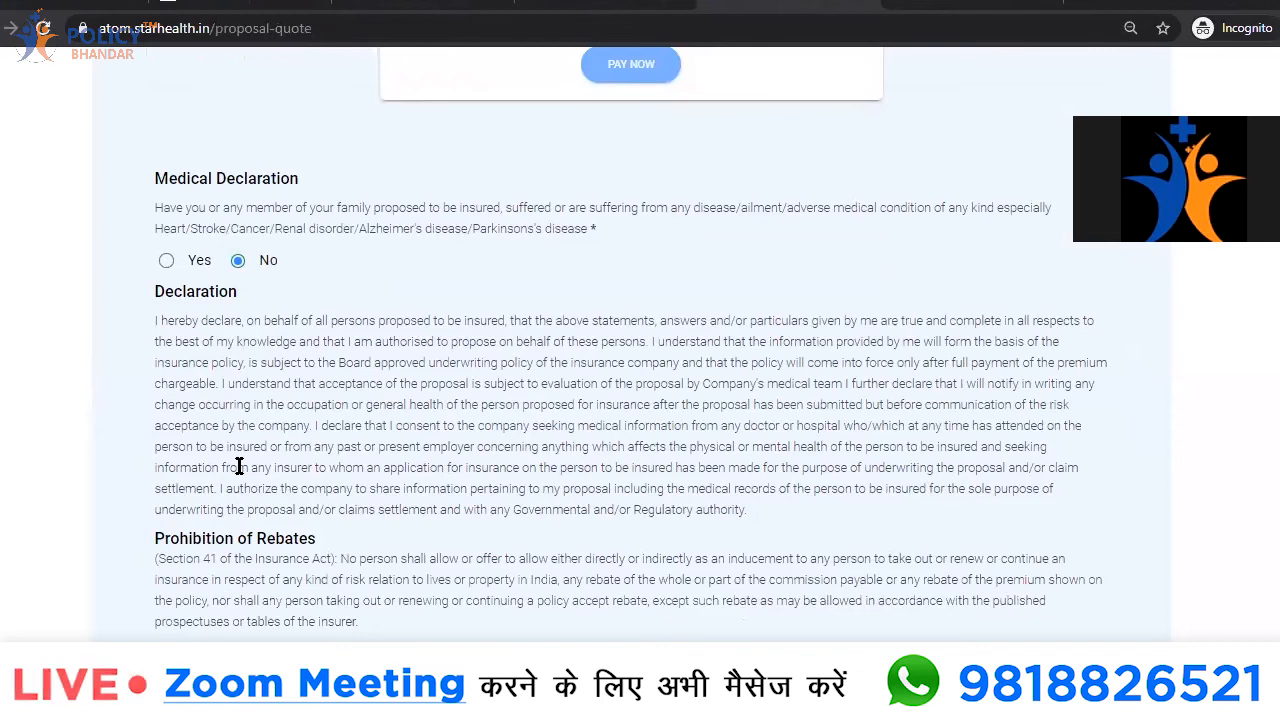
{"action": "scroll", "coordinate": [239, 467], "scroll_direction": "down", "scroll_amount": 3}
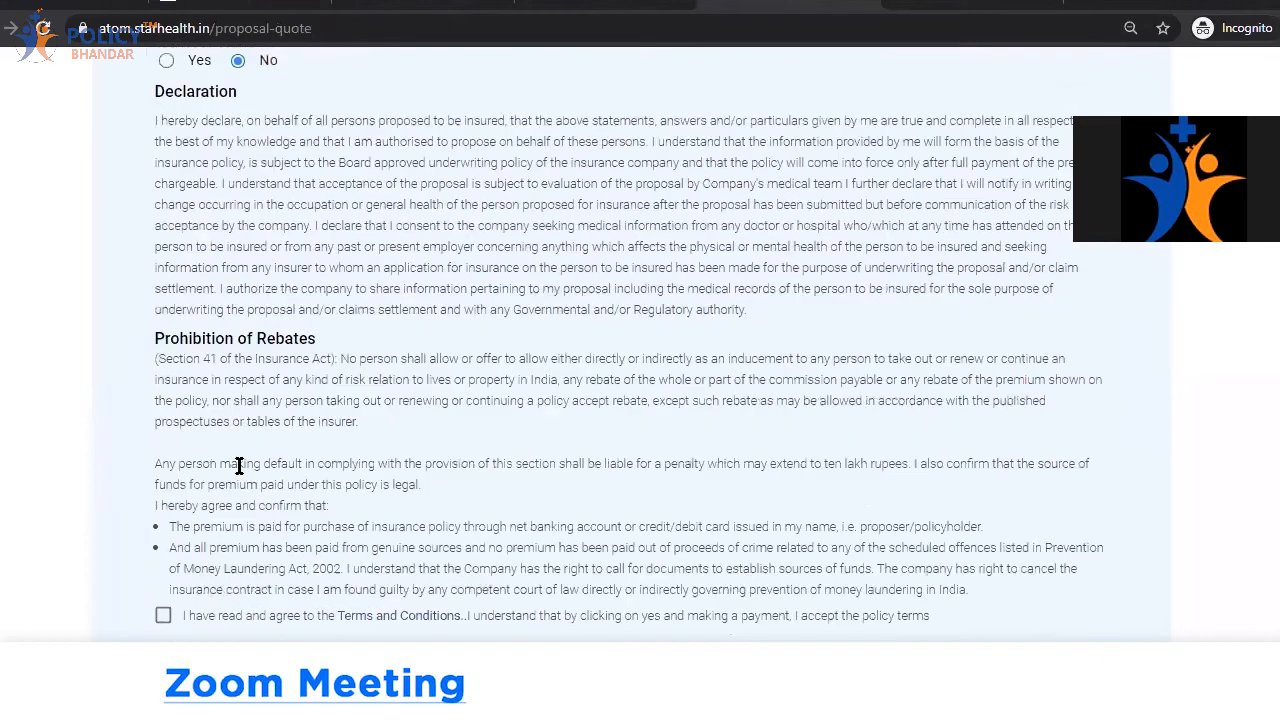
{"action": "left_click", "coordinate": [164, 485]}
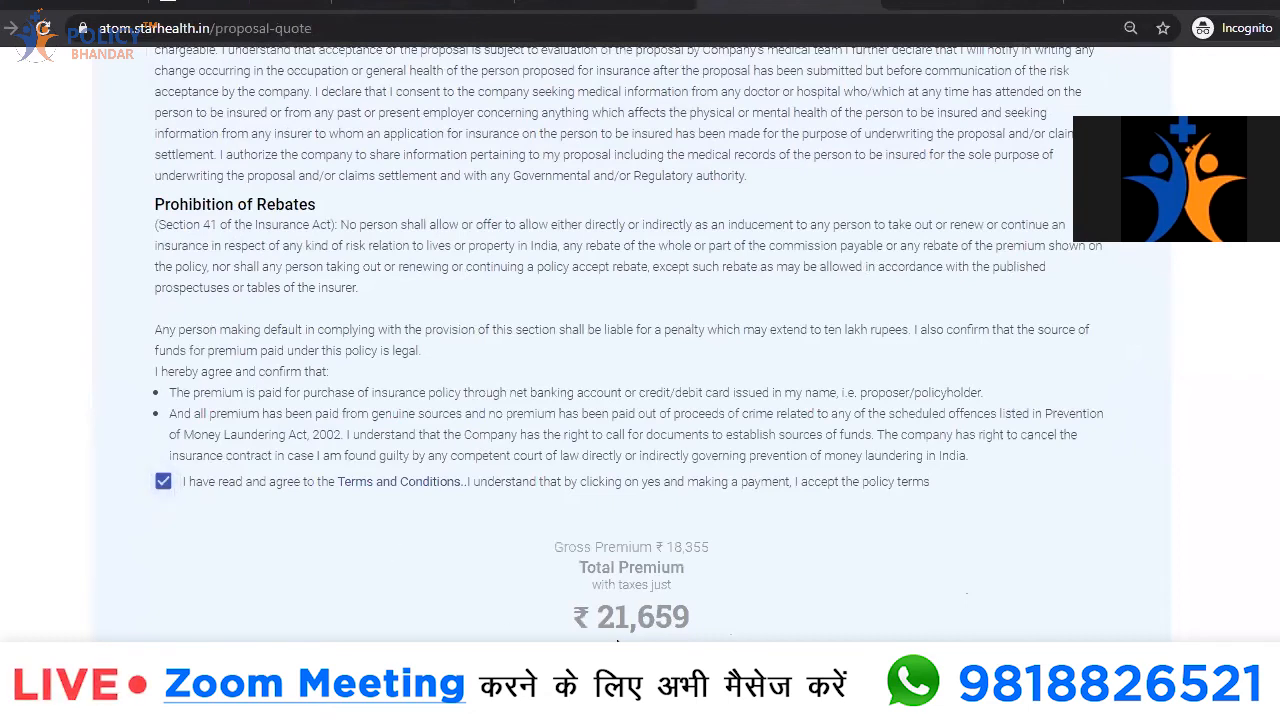
{"action": "left_click", "coordinate": [631, 670]}
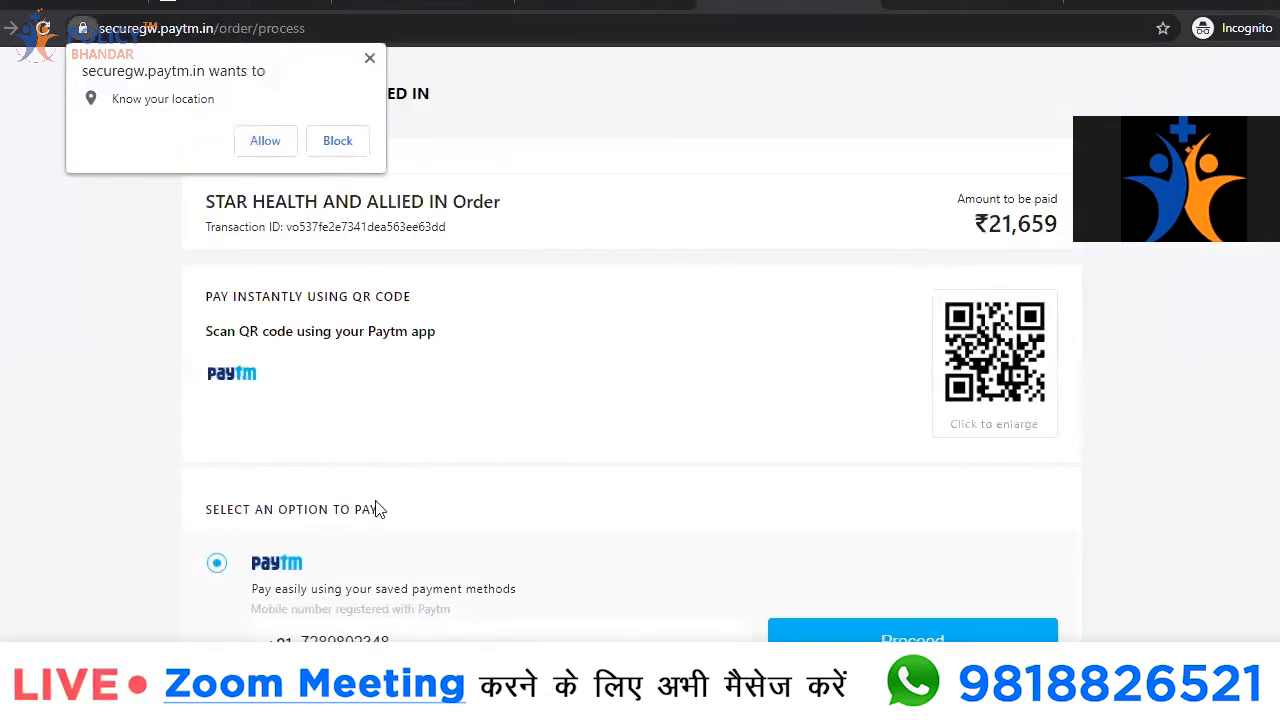
Look through the Paytm payment options and show the card fields of the Debit Card option
{"action": "scroll", "coordinate": [380, 510], "scroll_direction": "down", "scroll_amount": 1}
{"action": "scroll", "coordinate": [421, 524], "scroll_direction": "down", "scroll_amount": 1}
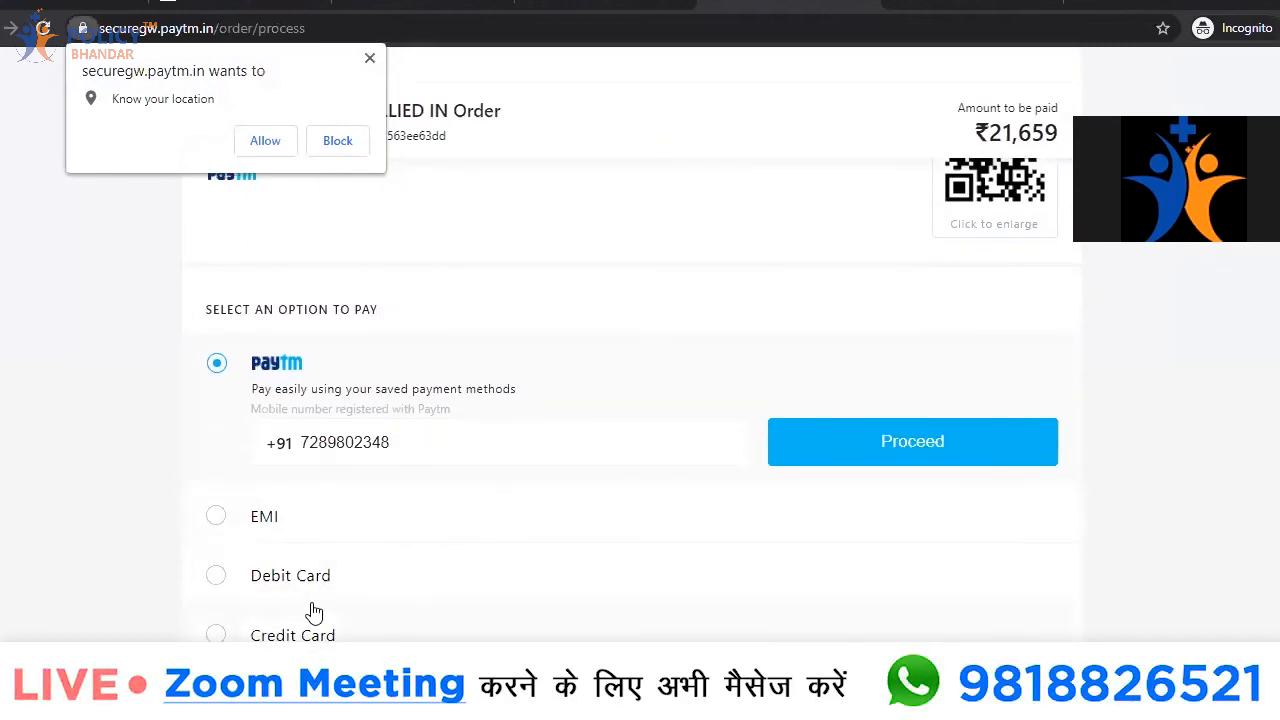
{"action": "scroll", "coordinate": [309, 611], "scroll_direction": "down", "scroll_amount": 2}
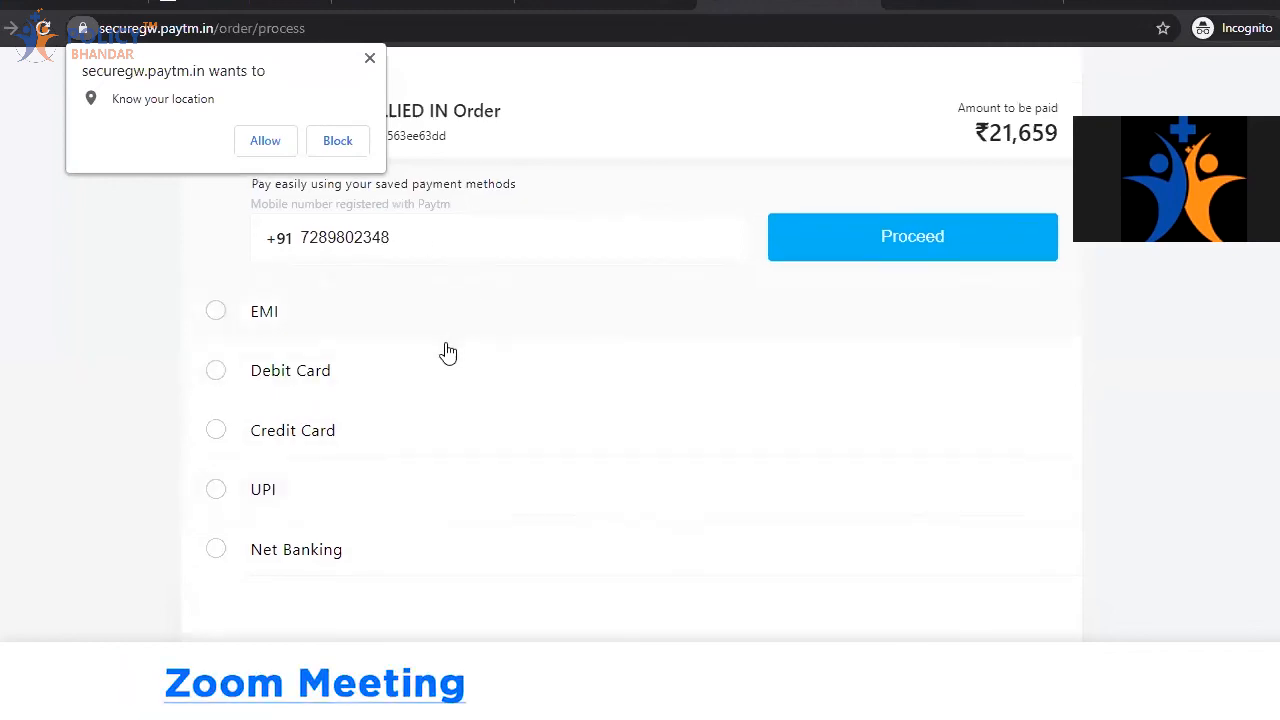
{"action": "left_click", "coordinate": [327, 370]}
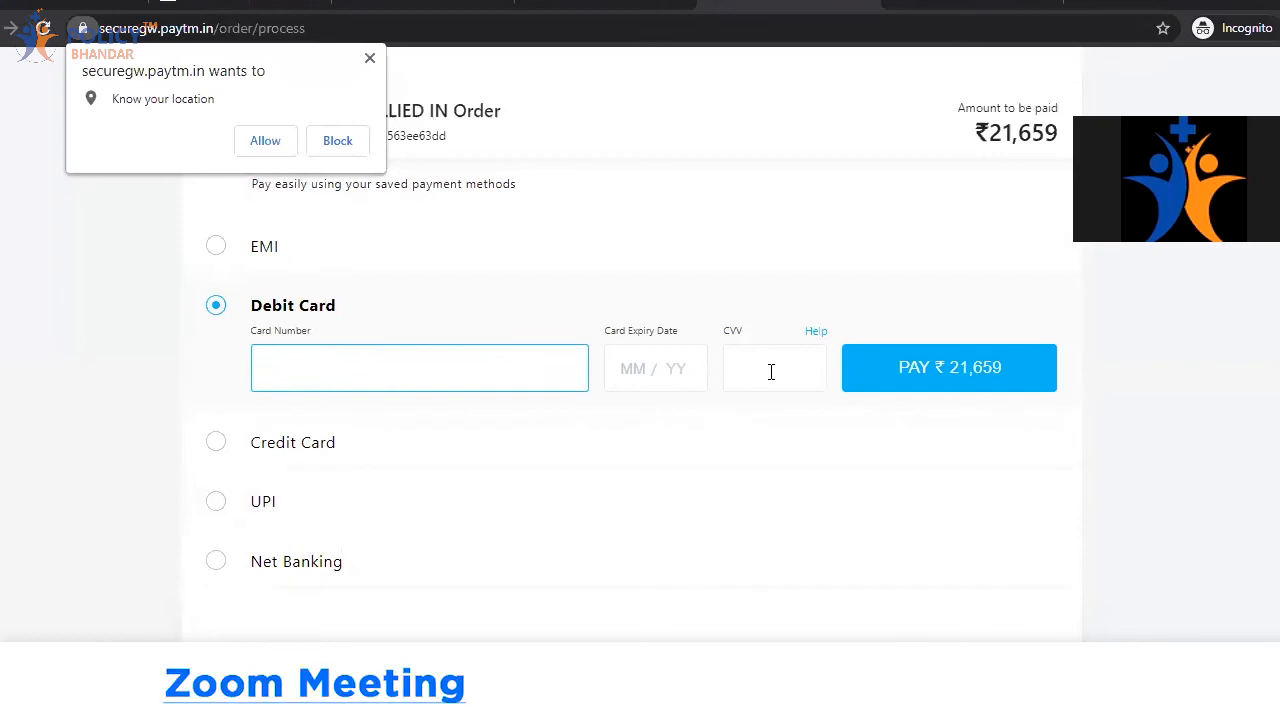
{"action": "scroll", "coordinate": [977, 387], "scroll_direction": "down", "scroll_amount": 1}
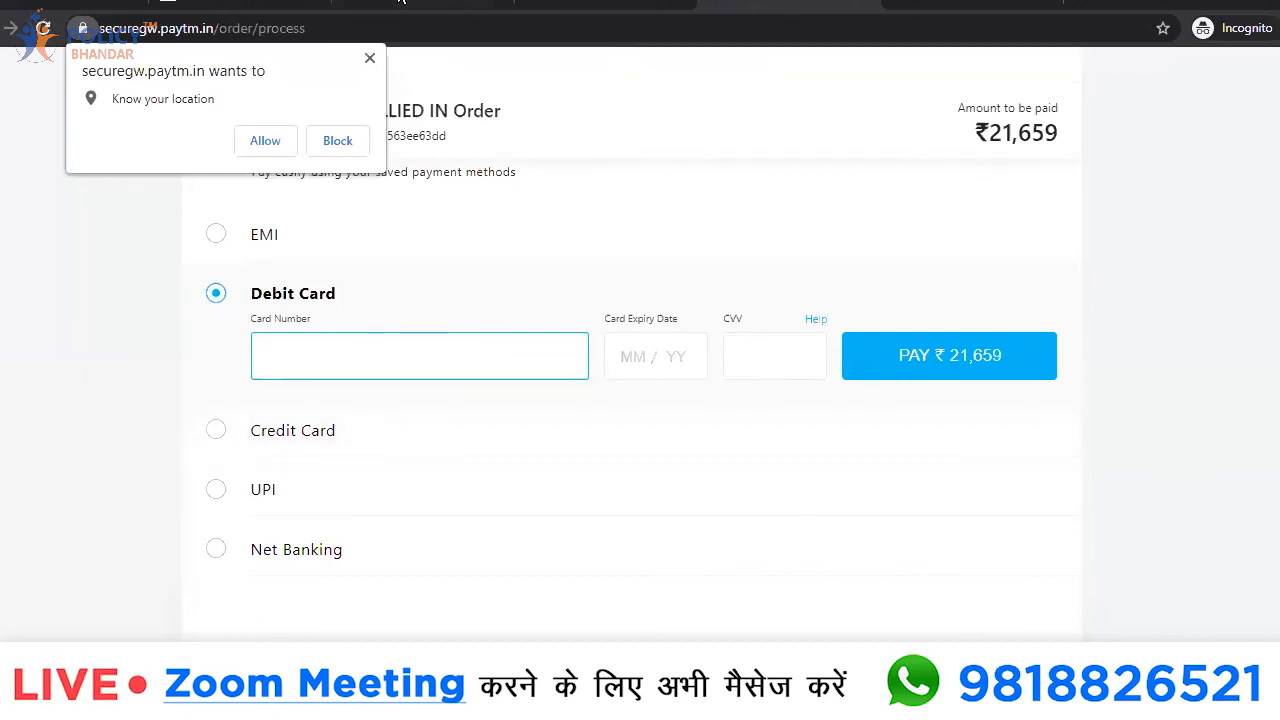
Return to the agent portal home page, dismiss the session-expired message and open Atom Create Policy
{"action": "left_click", "coordinate": [400, 4]}
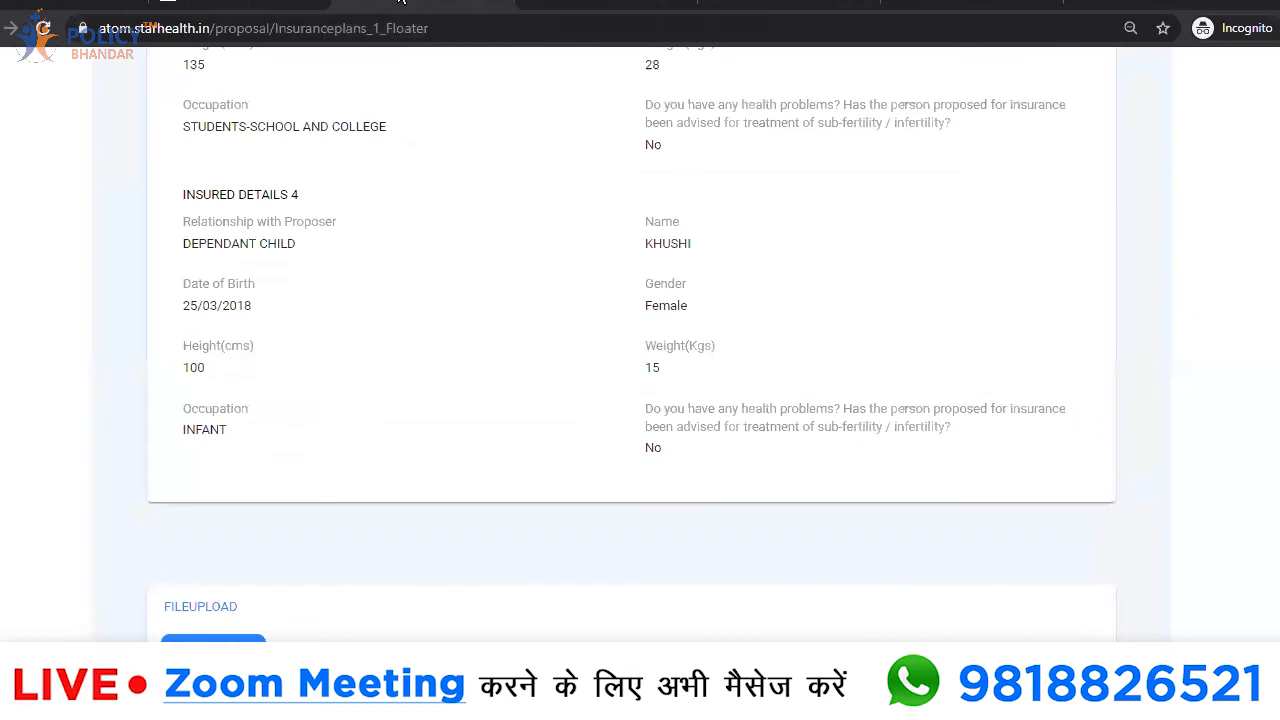
{"action": "scroll", "coordinate": [467, 435], "scroll_direction": "up", "scroll_amount": 20}
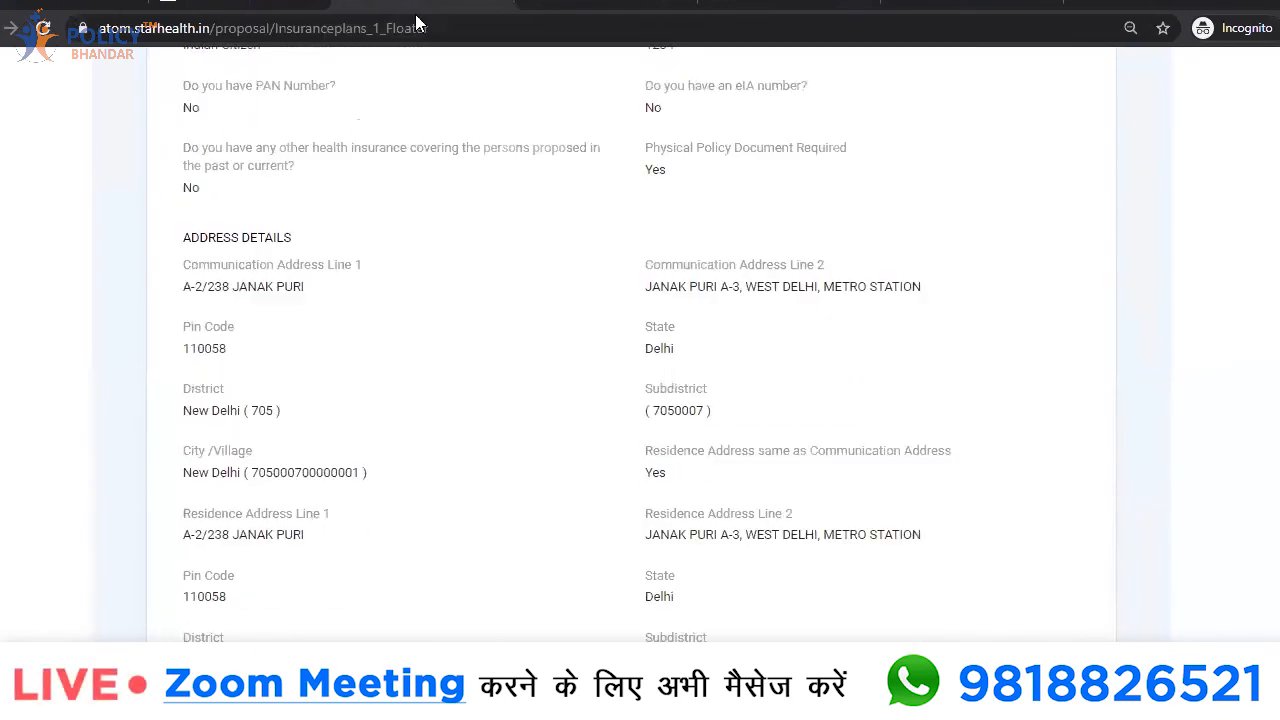
{"action": "left_click", "coordinate": [275, 4]}
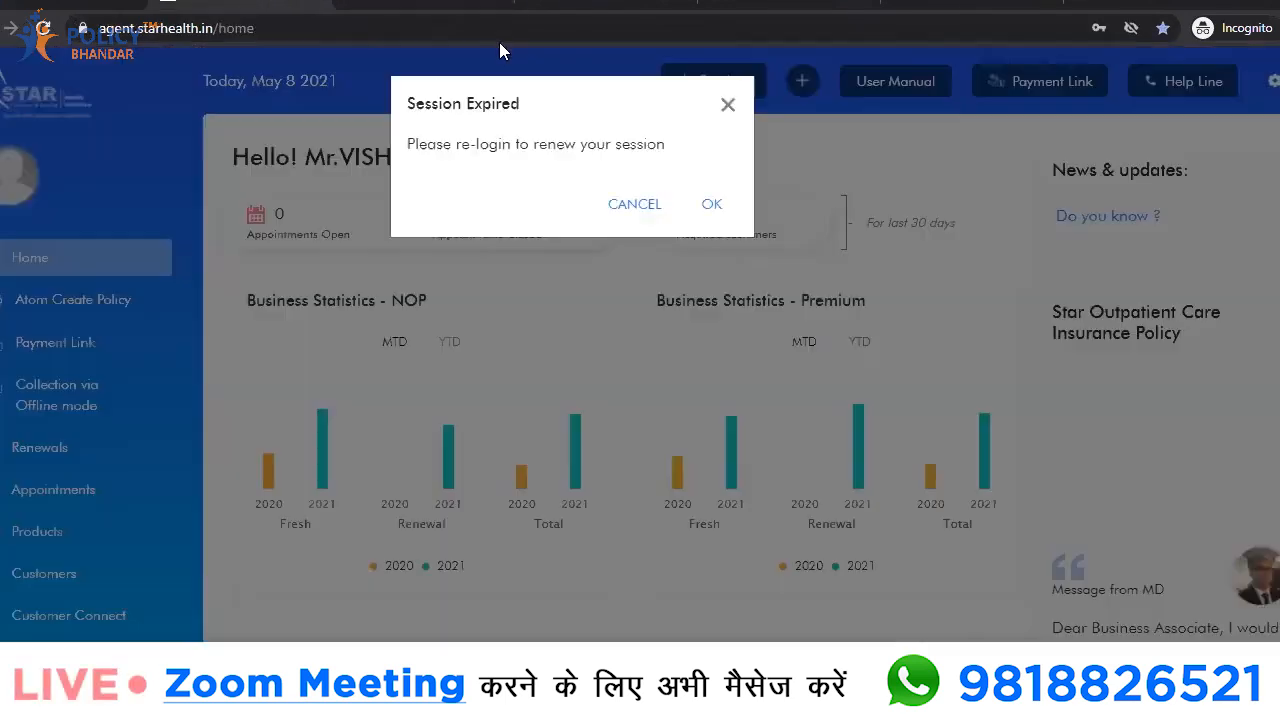
{"action": "left_click", "coordinate": [630, 205]}
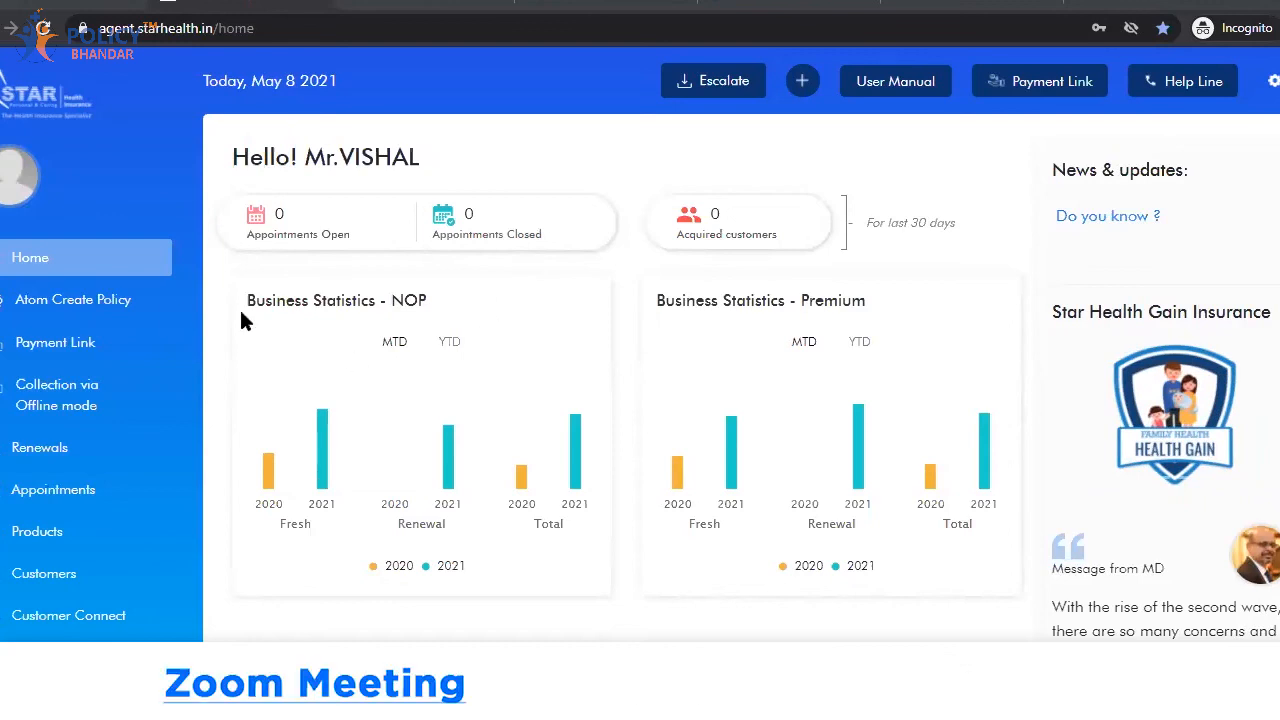
{"action": "left_click", "coordinate": [78, 312]}
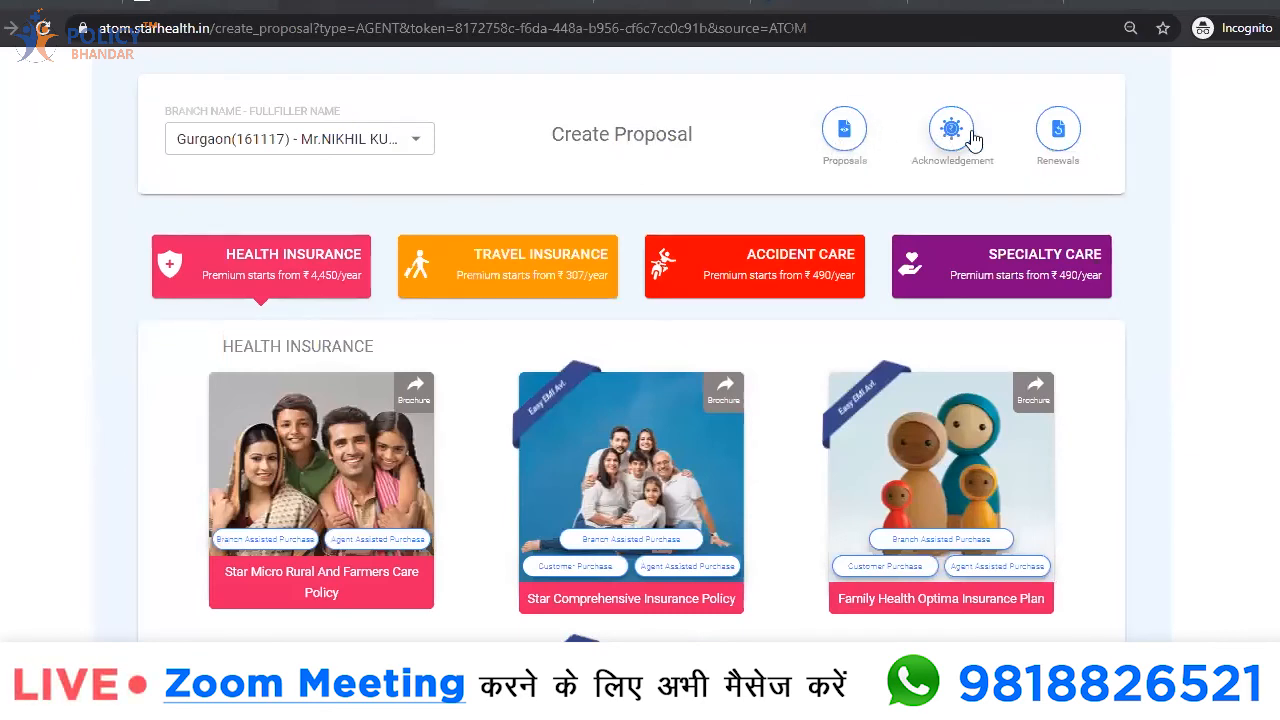
Open the Proposals list and look through its second and third pages, including the status and action columns
{"action": "left_click", "coordinate": [845, 135]}
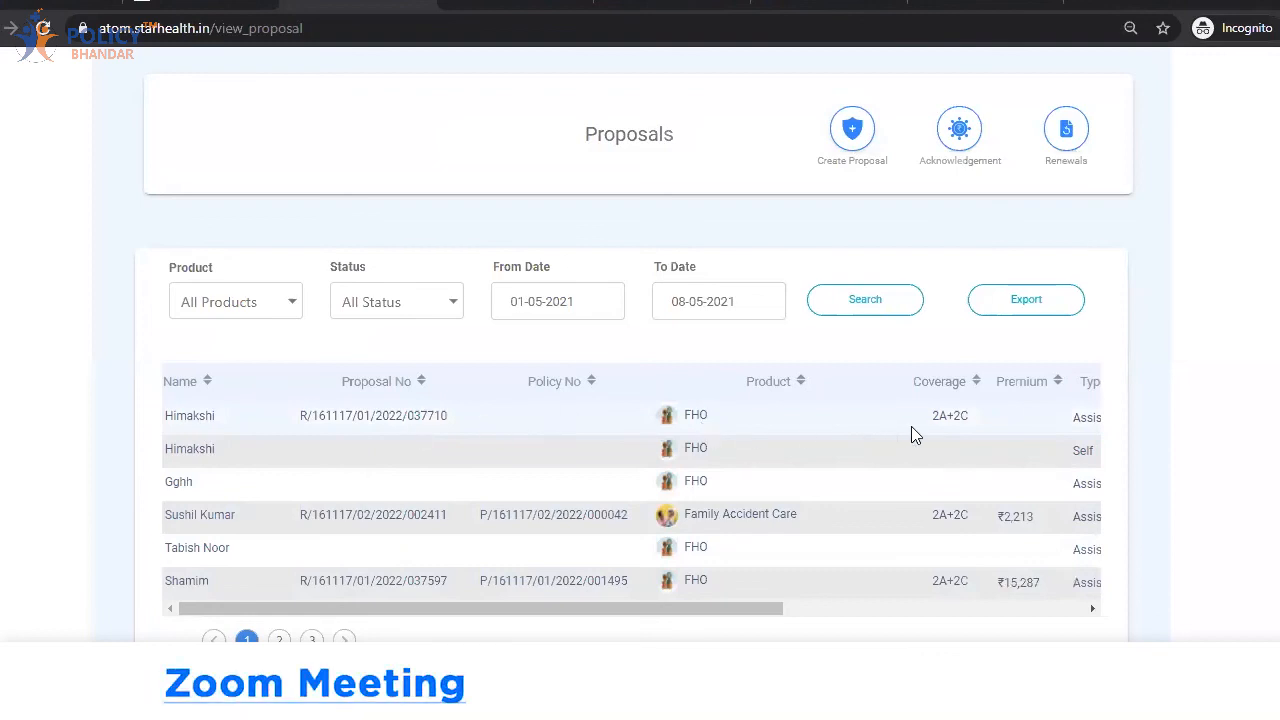
{"action": "left_click_drag", "start_coordinate": [767, 605], "coordinate": [1043, 617]}
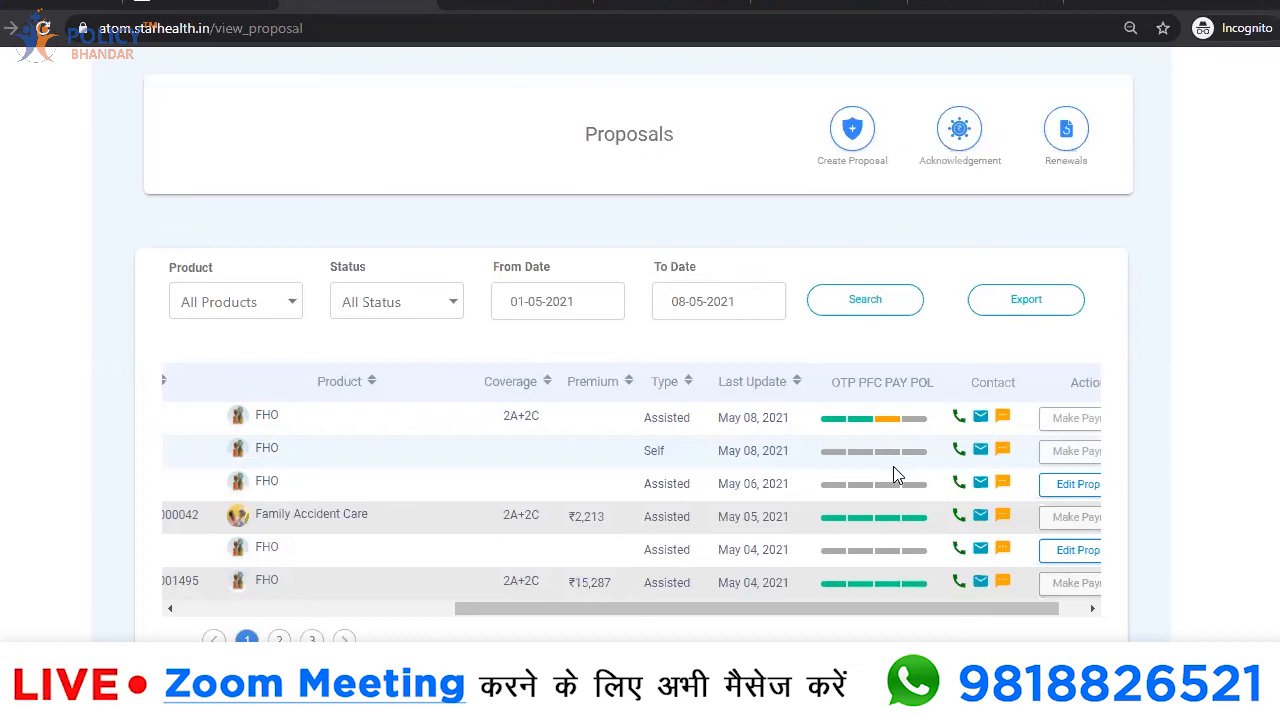
{"action": "scroll", "coordinate": [893, 470], "scroll_direction": "down", "scroll_amount": 1}
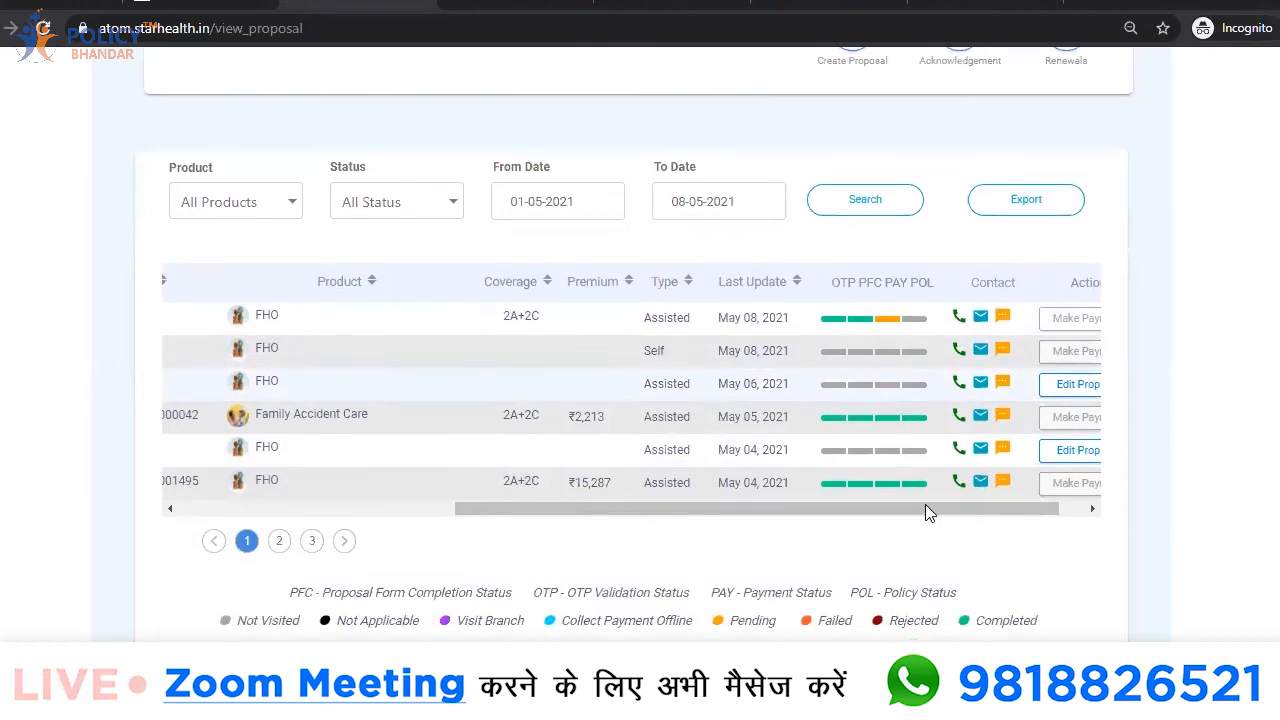
{"action": "left_click", "coordinate": [279, 541]}
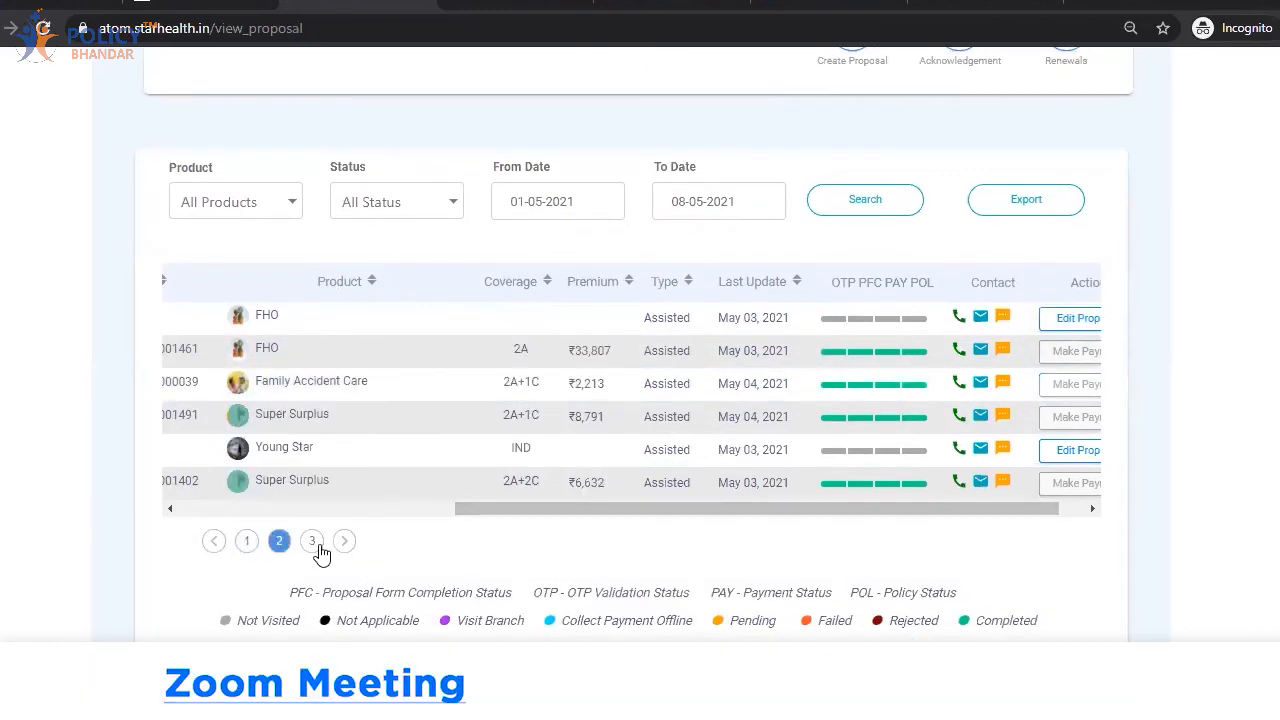
{"action": "left_click", "coordinate": [313, 541]}
{"action": "left_click_drag", "start_coordinate": [760, 477], "coordinate": [863, 463]}
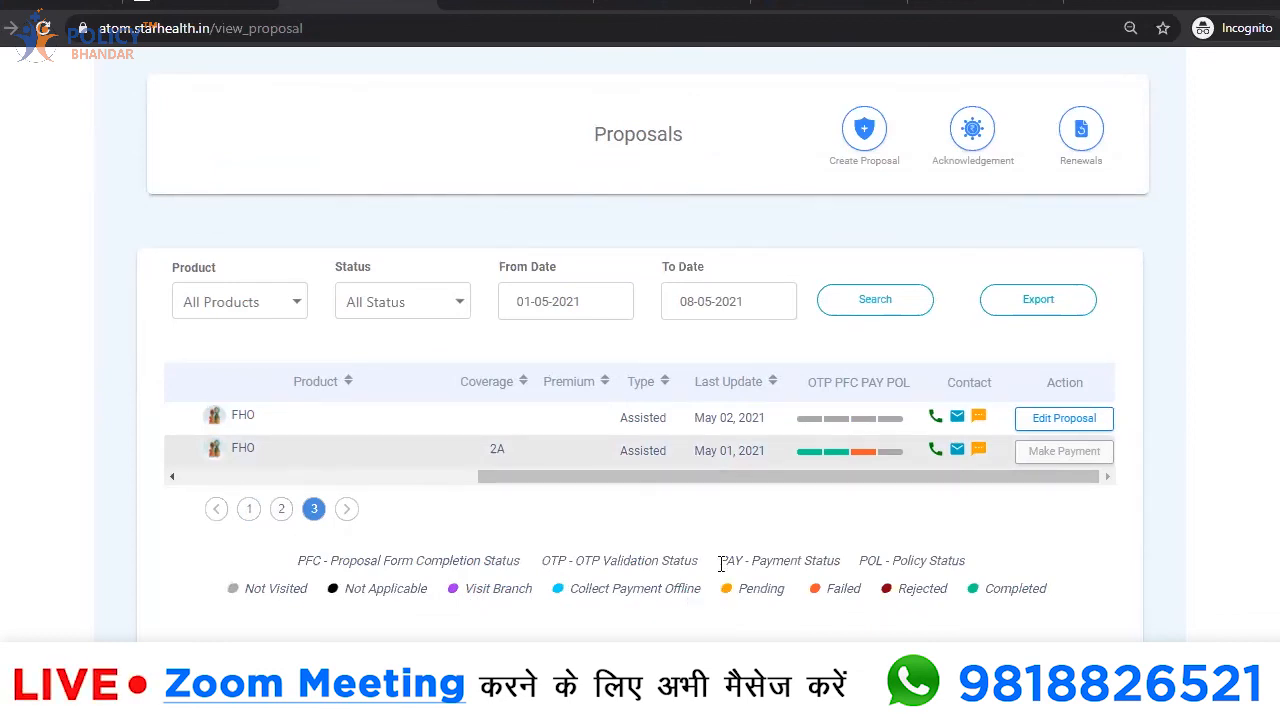
Return to the first page of proposals and examine the proposal numbers, status bars, status legend, contact options and actions
{"action": "left_click", "coordinate": [249, 510]}
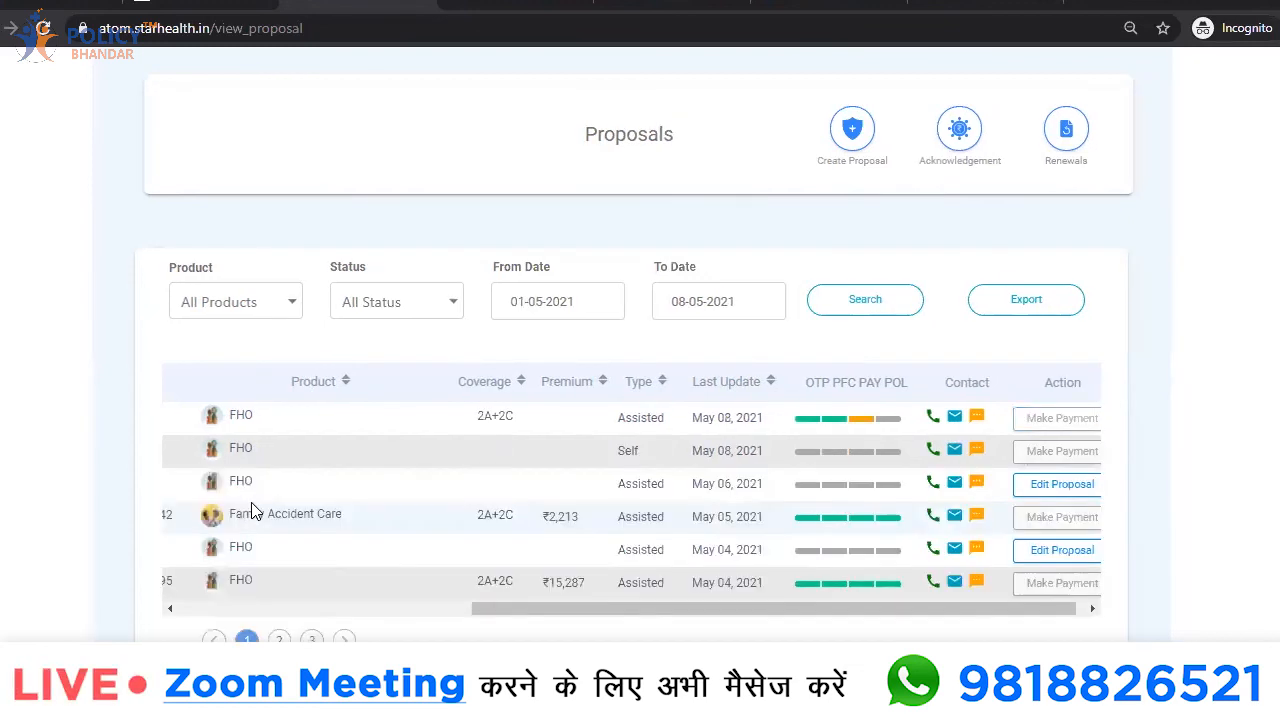
{"action": "scroll", "coordinate": [991, 540], "scroll_direction": "down", "scroll_amount": 1}
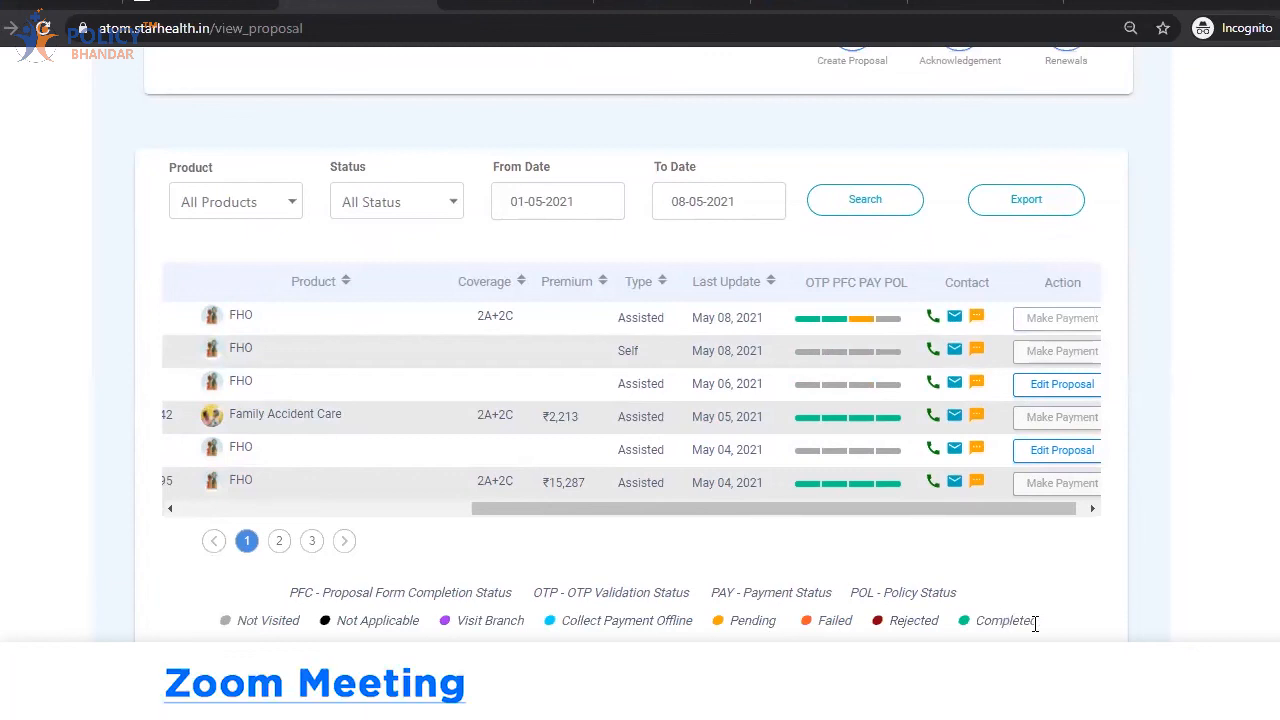
{"action": "left_click_drag", "start_coordinate": [519, 510], "coordinate": [627, 553]}
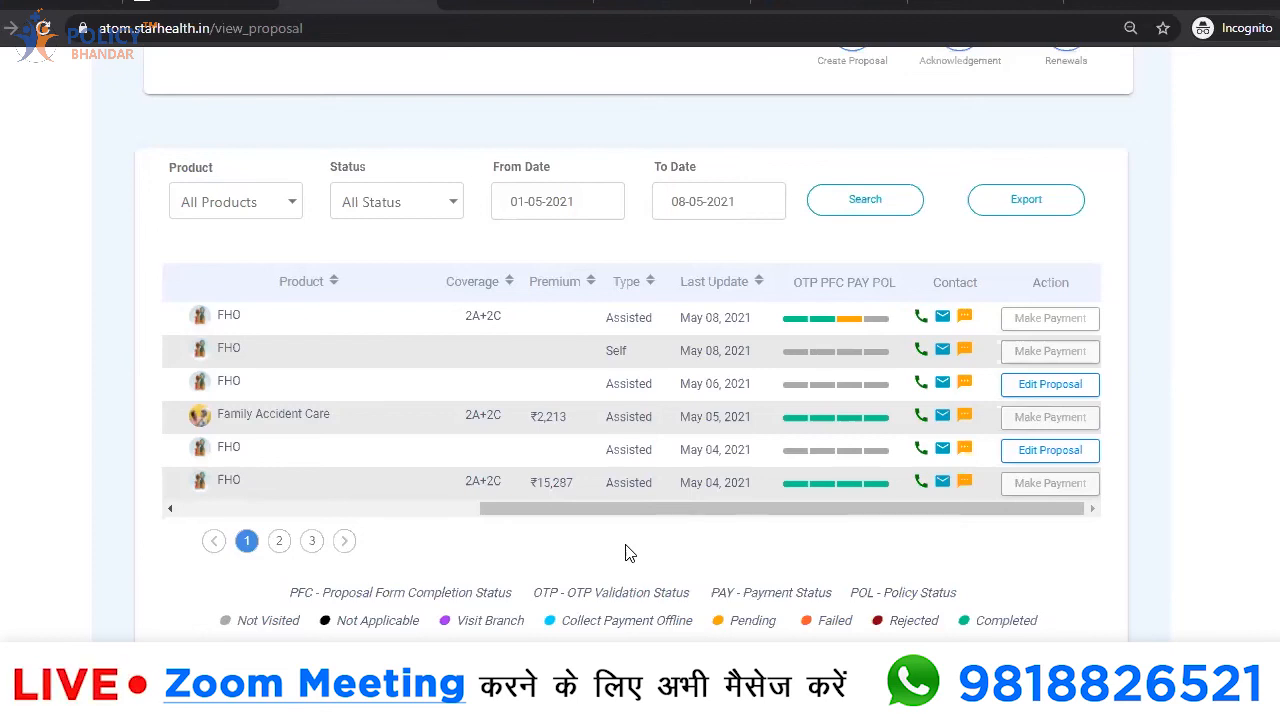
{"action": "left_click_drag", "start_coordinate": [606, 518], "coordinate": [840, 557]}
{"action": "left_click_drag", "start_coordinate": [811, 514], "coordinate": [463, 525]}
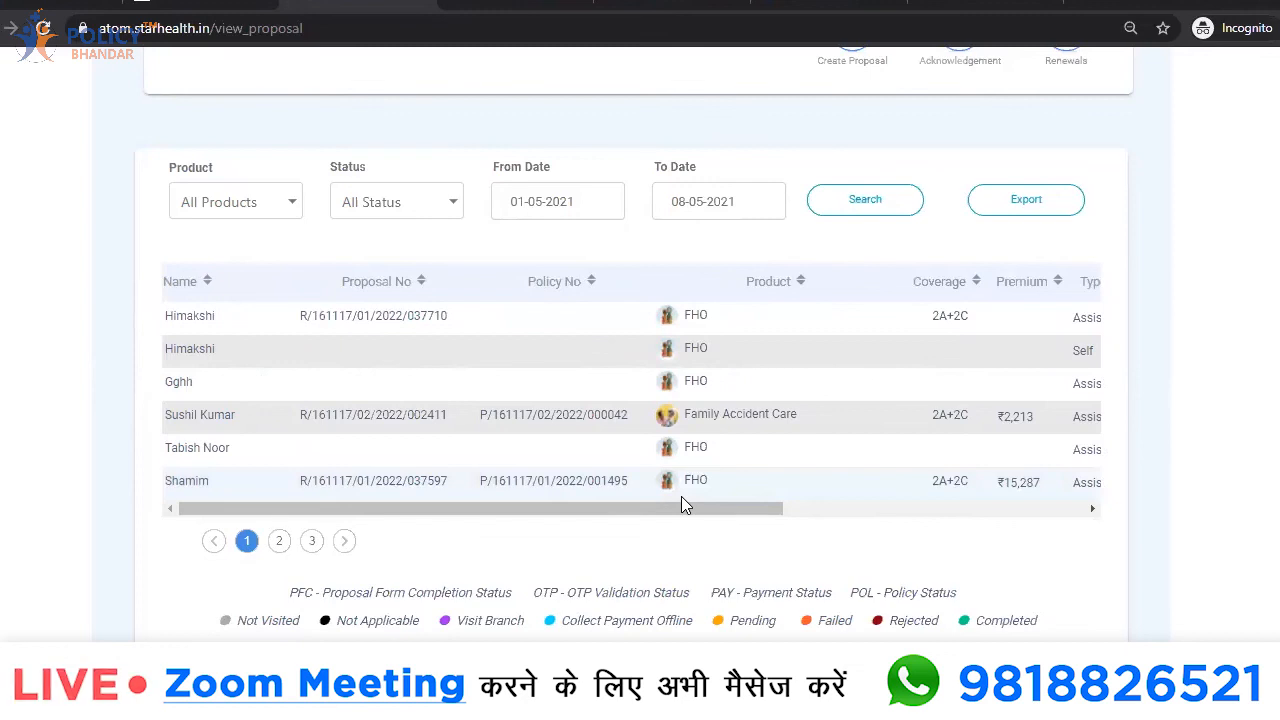
{"action": "right_click", "coordinate": [844, 514]}
{"action": "left_click_drag", "start_coordinate": [762, 513], "coordinate": [1123, 517]}
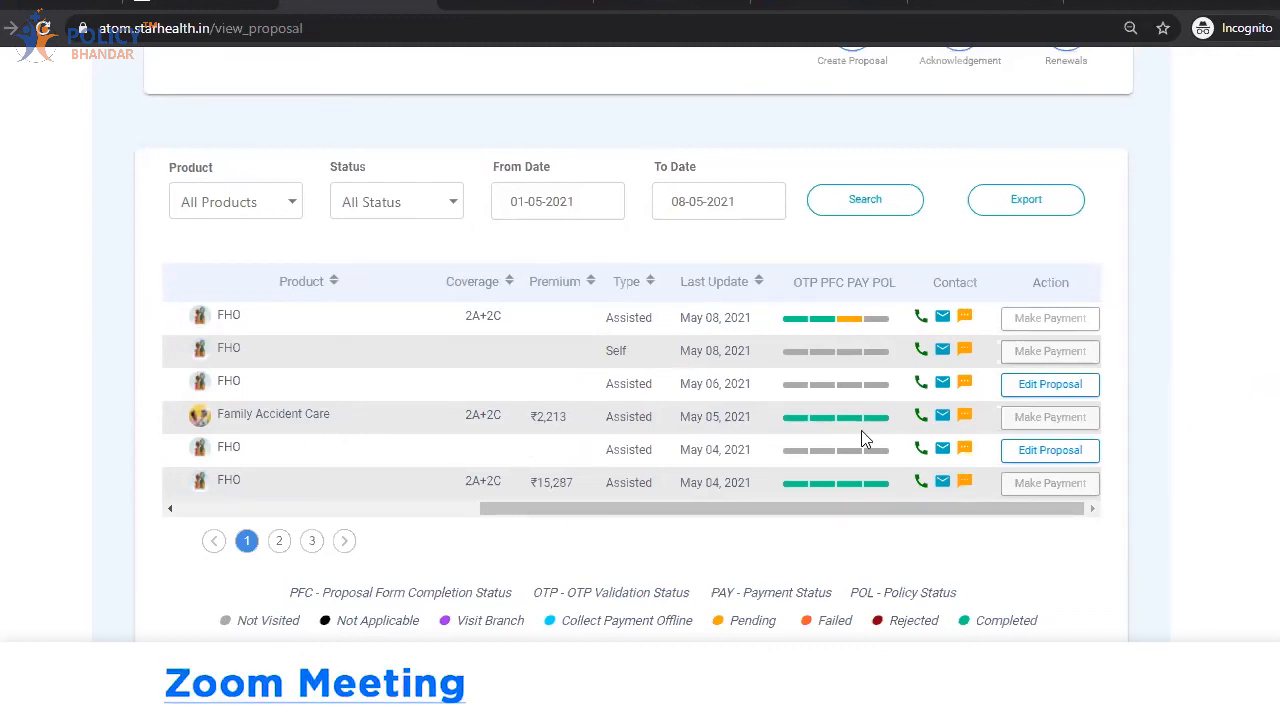
{"action": "left_click_drag", "start_coordinate": [686, 506], "coordinate": [331, 514]}
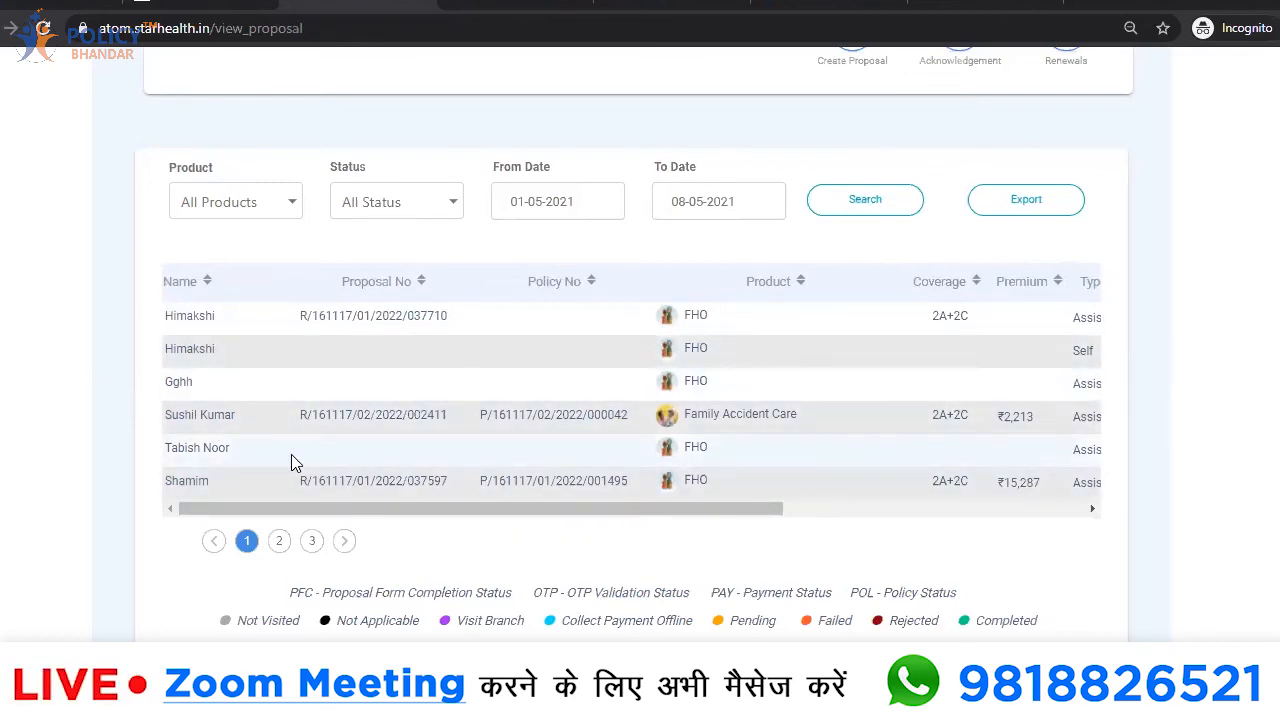
Open the FHO proposal last updated May 06, 2021 for editing and look over its Basic Plan Details
{"action": "left_click_drag", "start_coordinate": [763, 515], "coordinate": [1074, 531]}
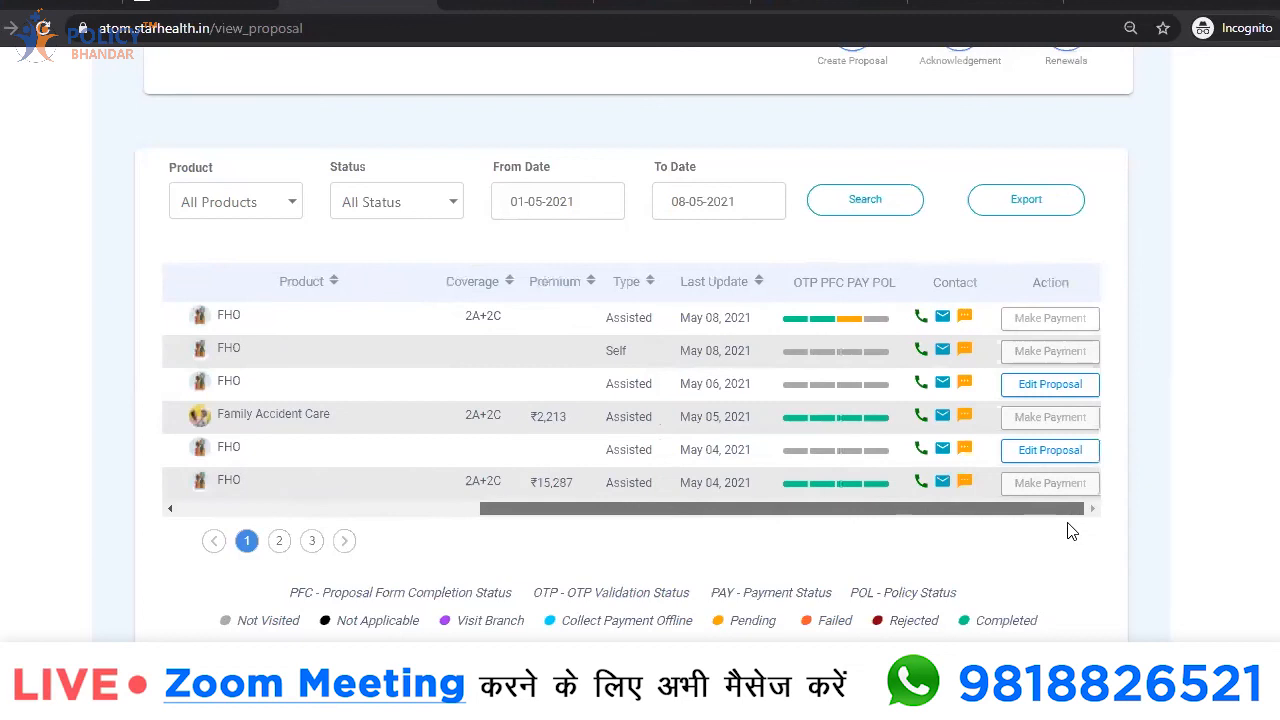
{"action": "left_click", "coordinate": [1046, 386]}
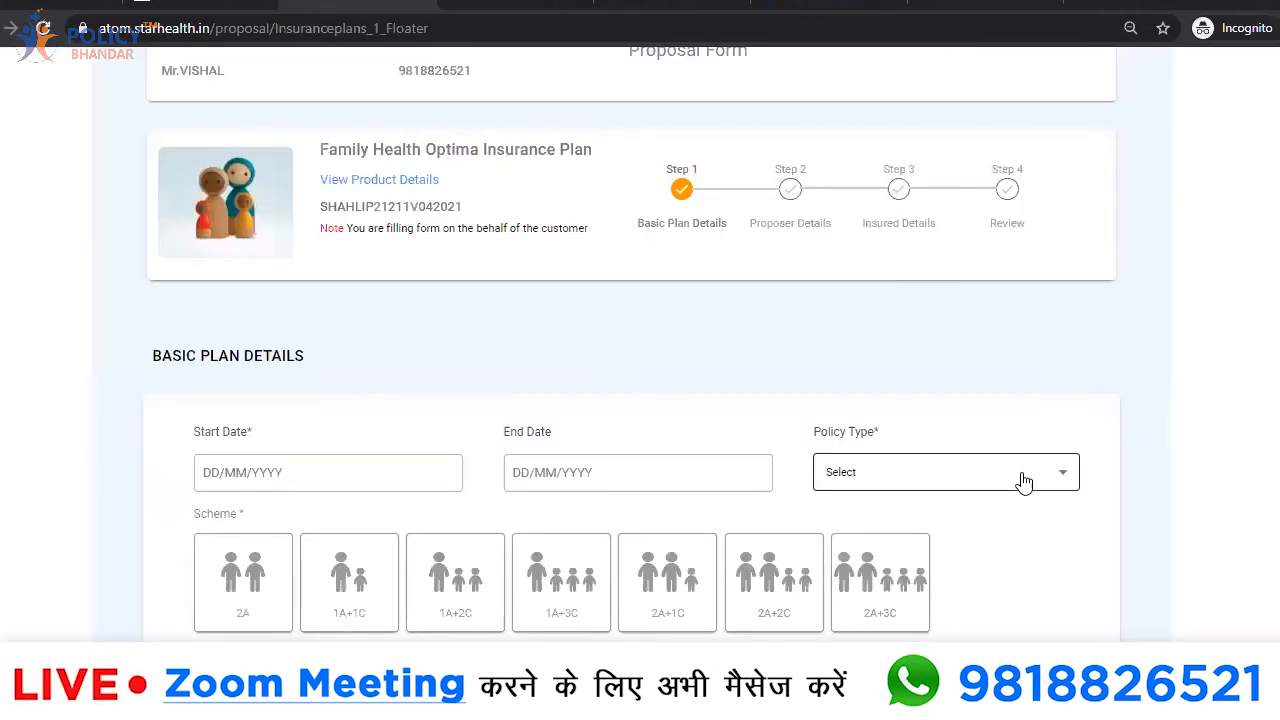
{"action": "scroll", "coordinate": [1023, 480], "scroll_direction": "down", "scroll_amount": 4}
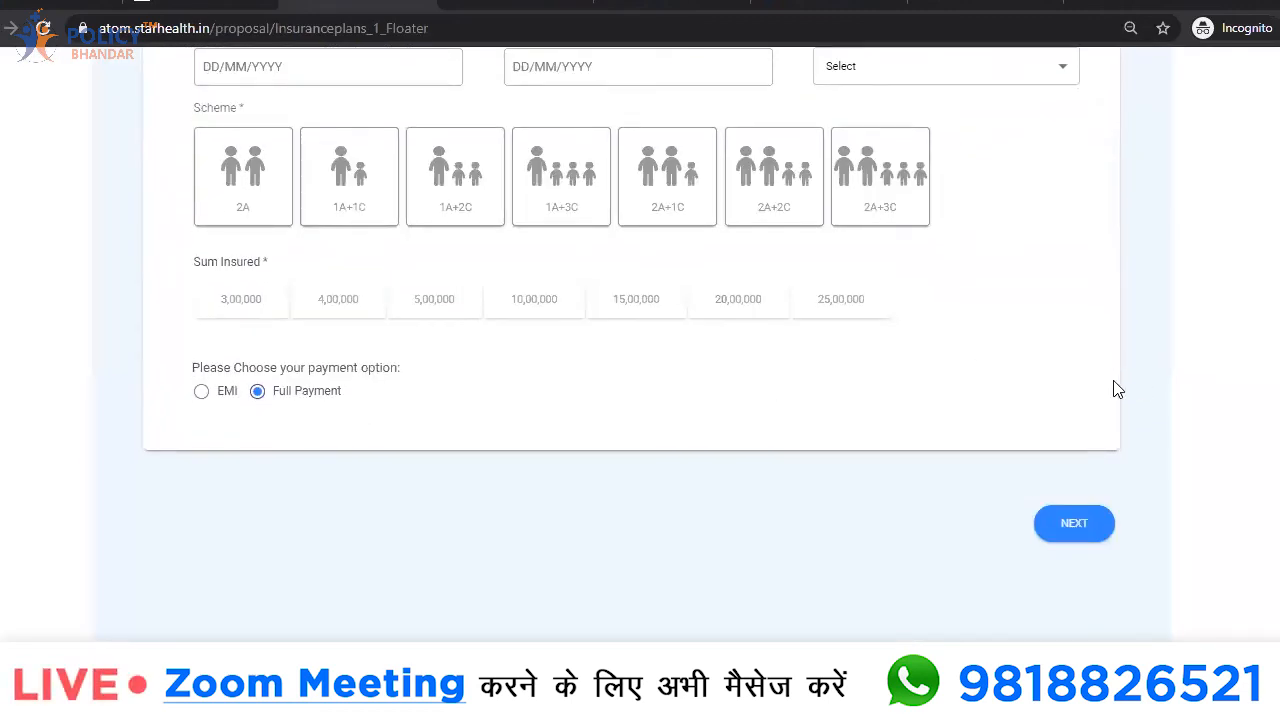
{"action": "scroll", "coordinate": [923, 391], "scroll_direction": "up", "scroll_amount": 5}
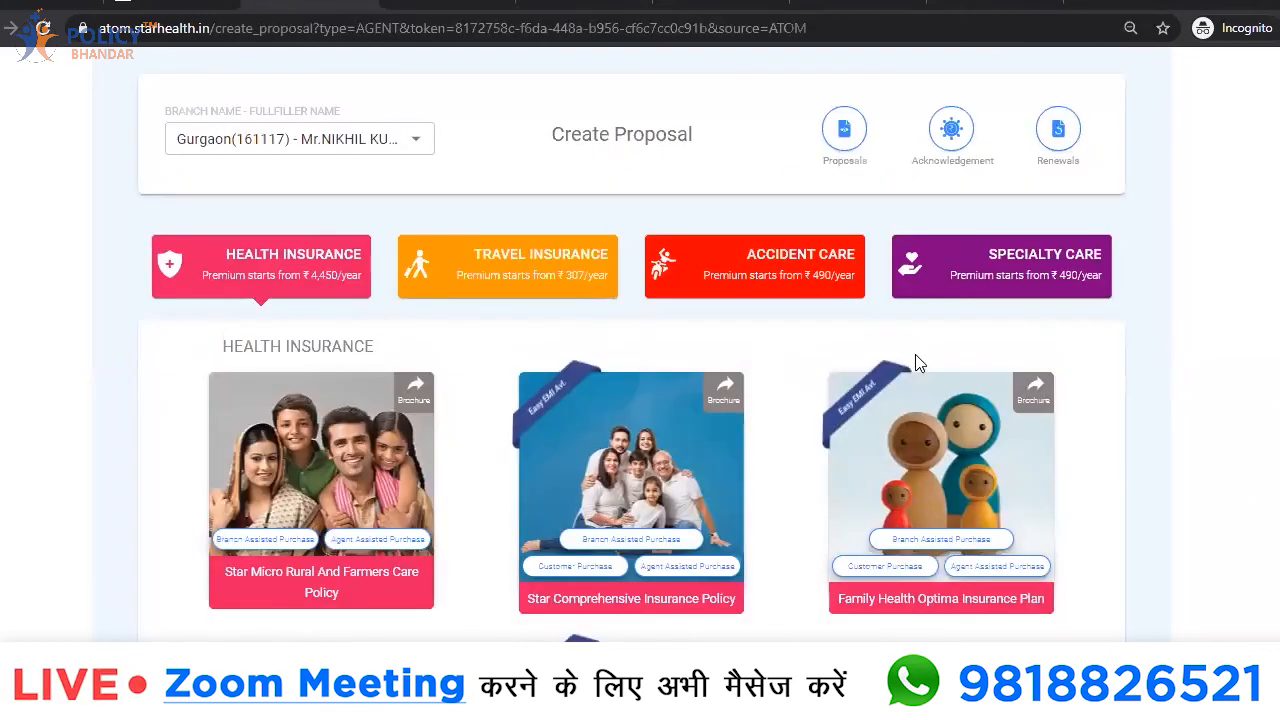
Open the Renewals list and try the Create Link action for the first listed policy
{"action": "left_click", "coordinate": [1057, 133]}
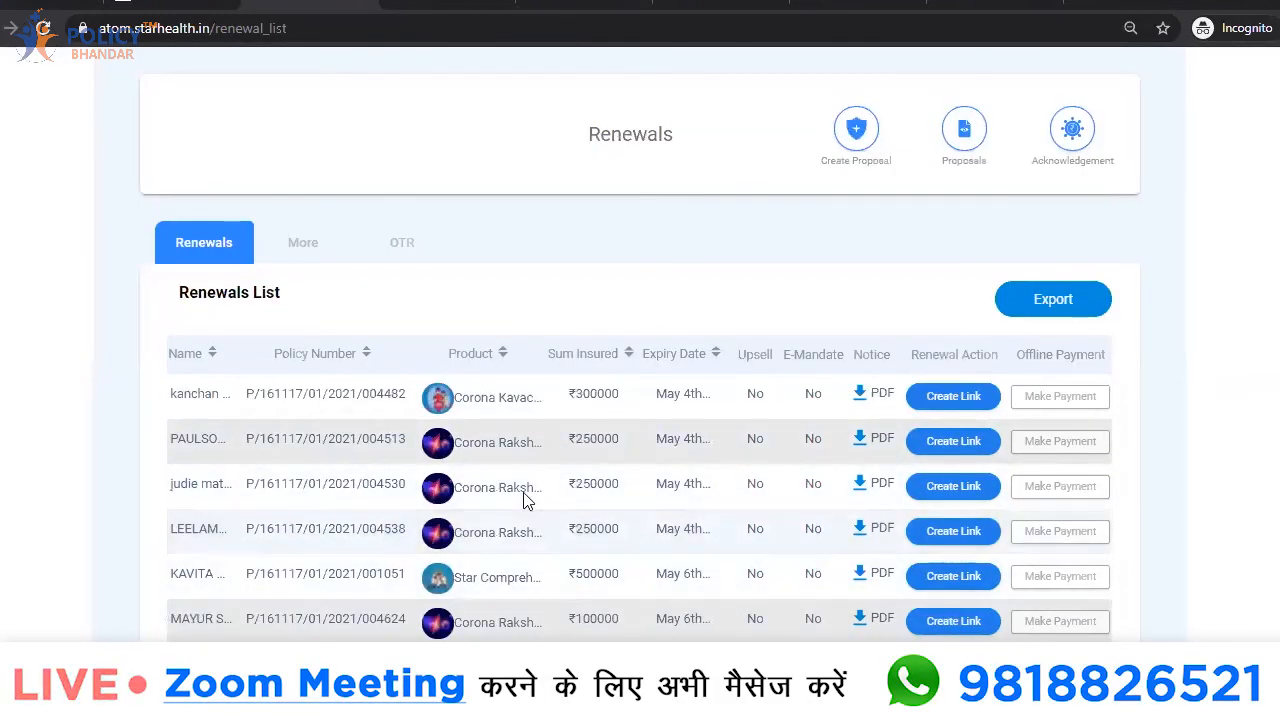
{"action": "left_click", "coordinate": [952, 397]}
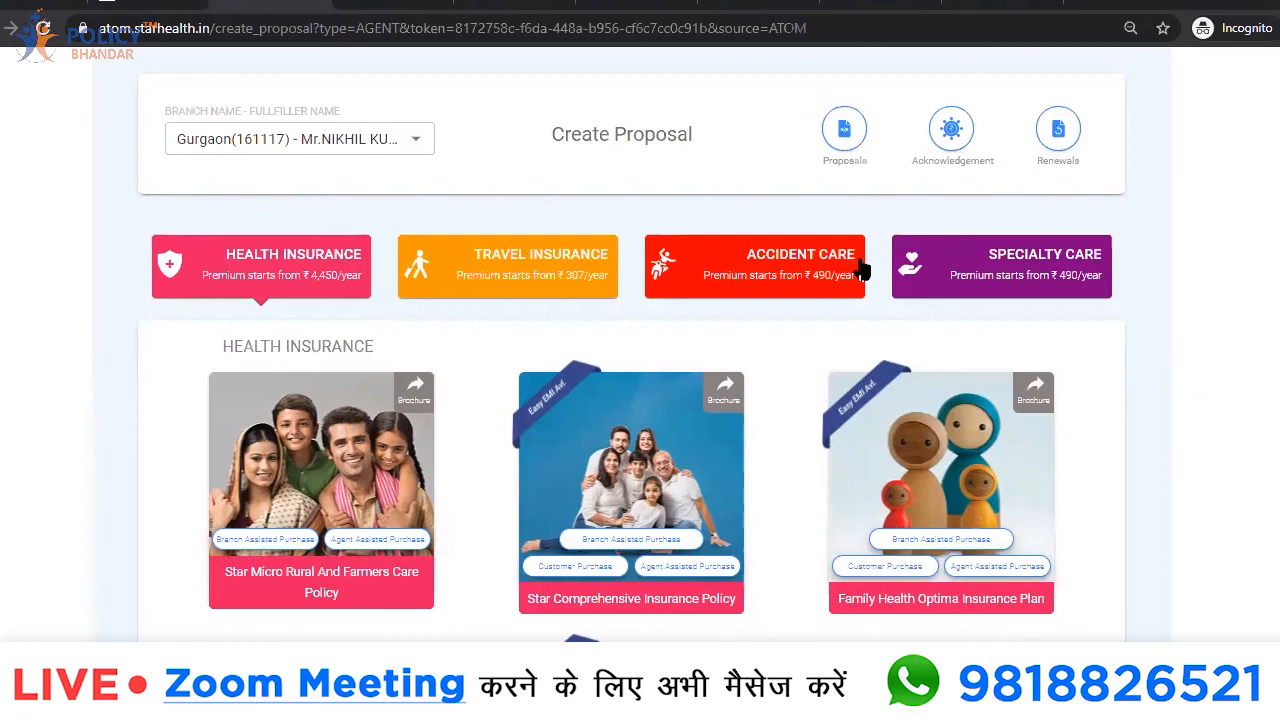
{"action": "left_click", "coordinate": [1058, 140]}
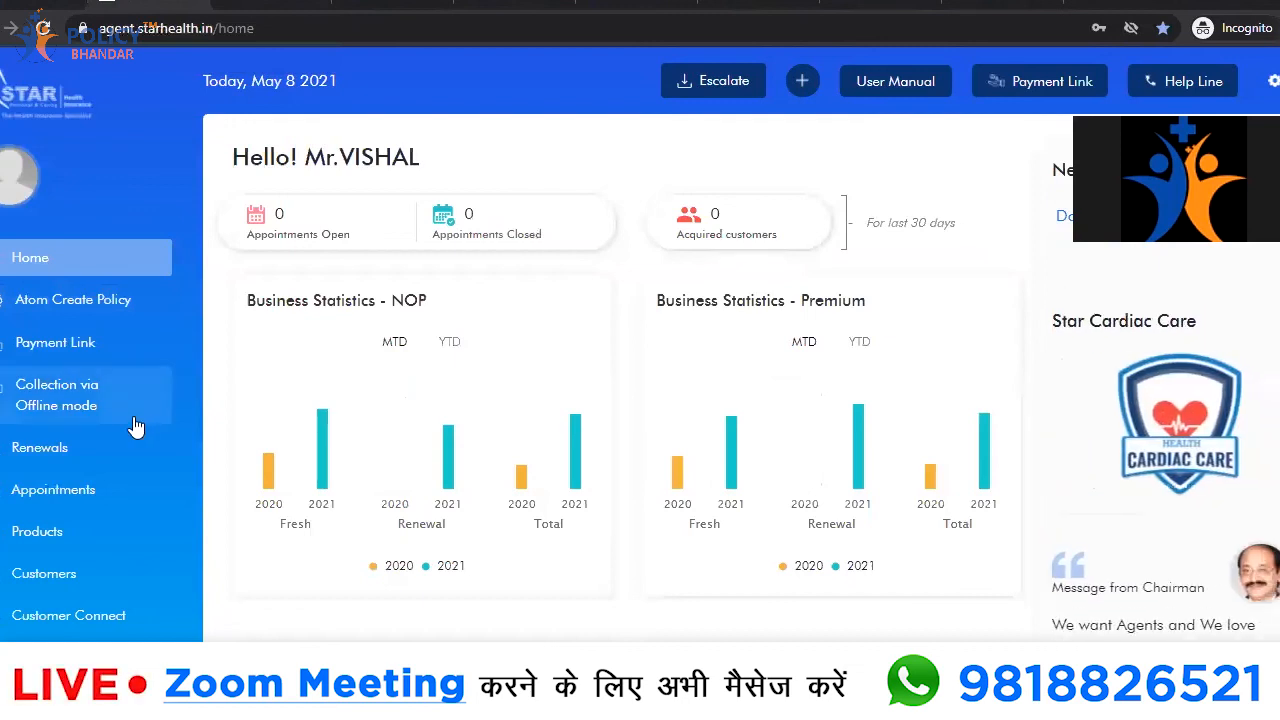
Open the agent portal's Commission section and search the commission details for May 2021, type Monthly
{"action": "scroll", "coordinate": [137, 424], "scroll_direction": "down", "scroll_amount": 2}
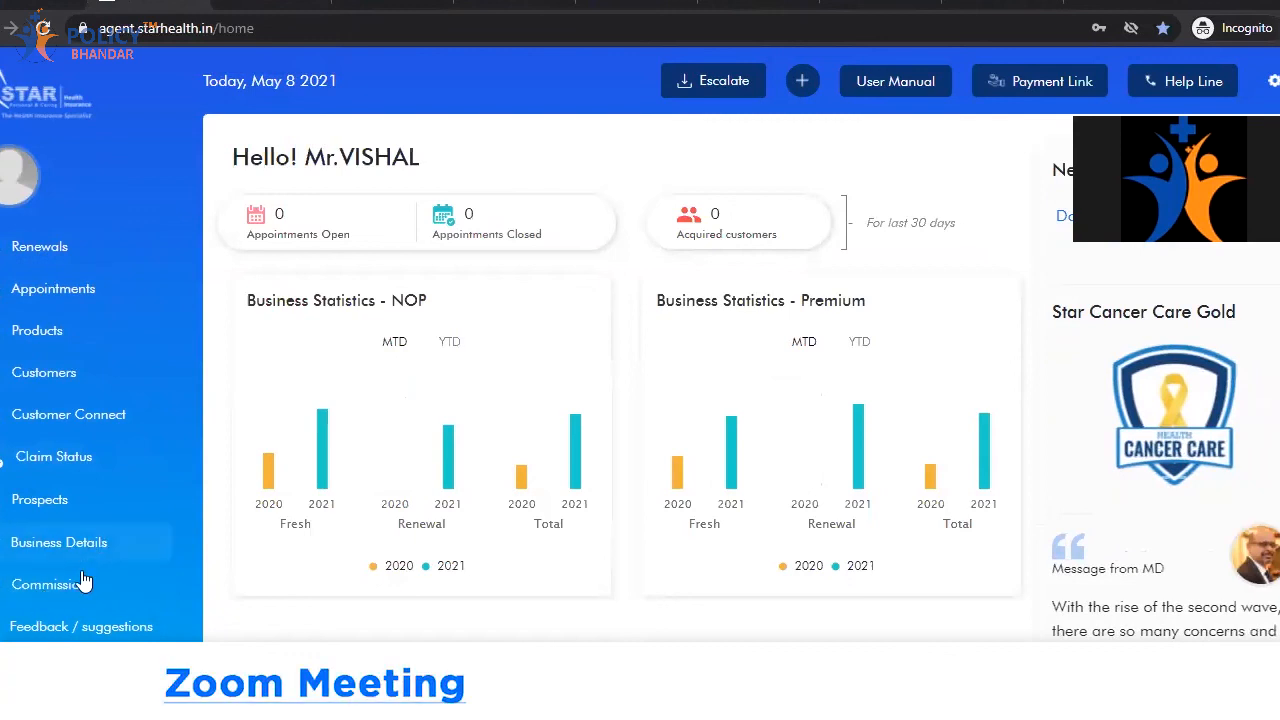
{"action": "left_click", "coordinate": [45, 588]}
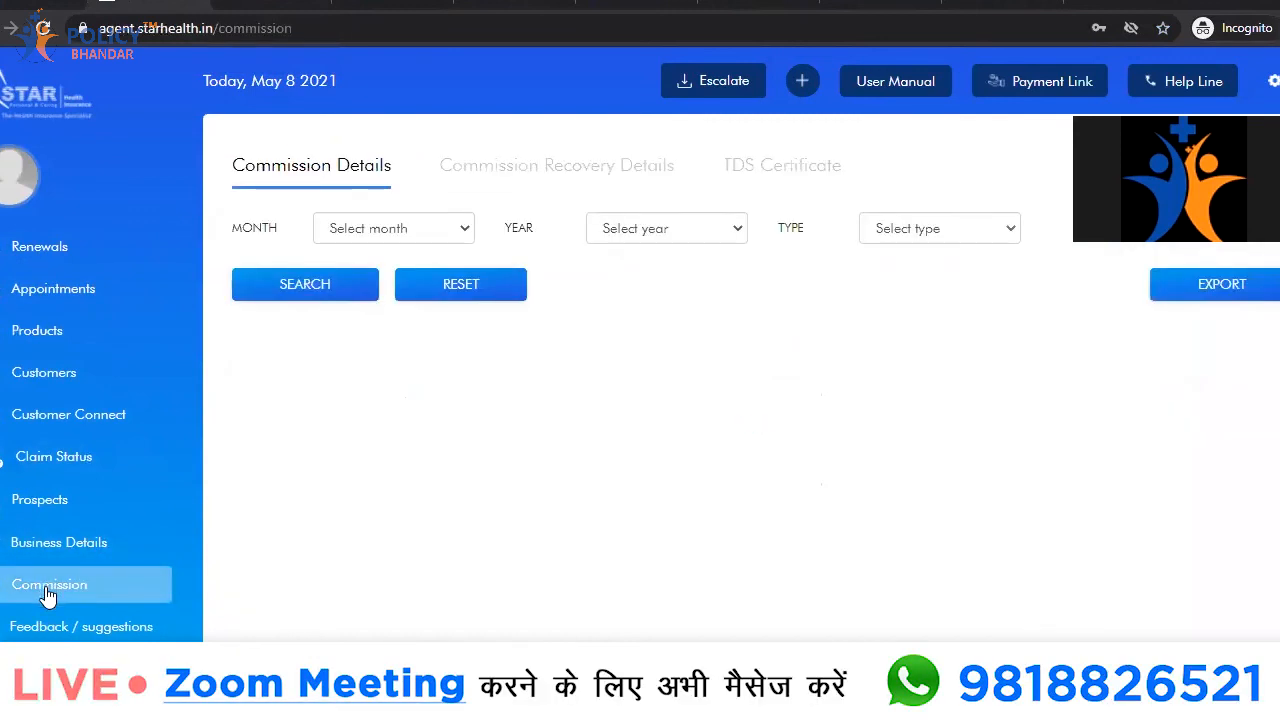
{"action": "left_click", "coordinate": [379, 232]}
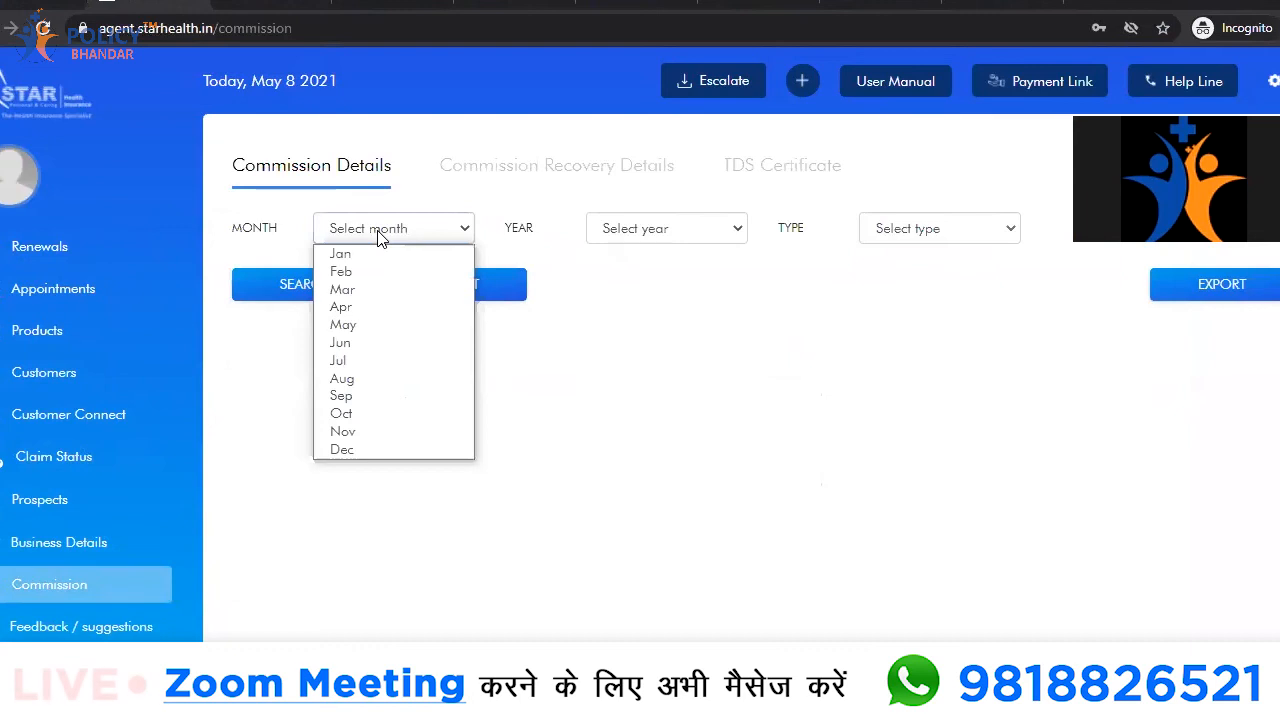
{"action": "left_click", "coordinate": [341, 325]}
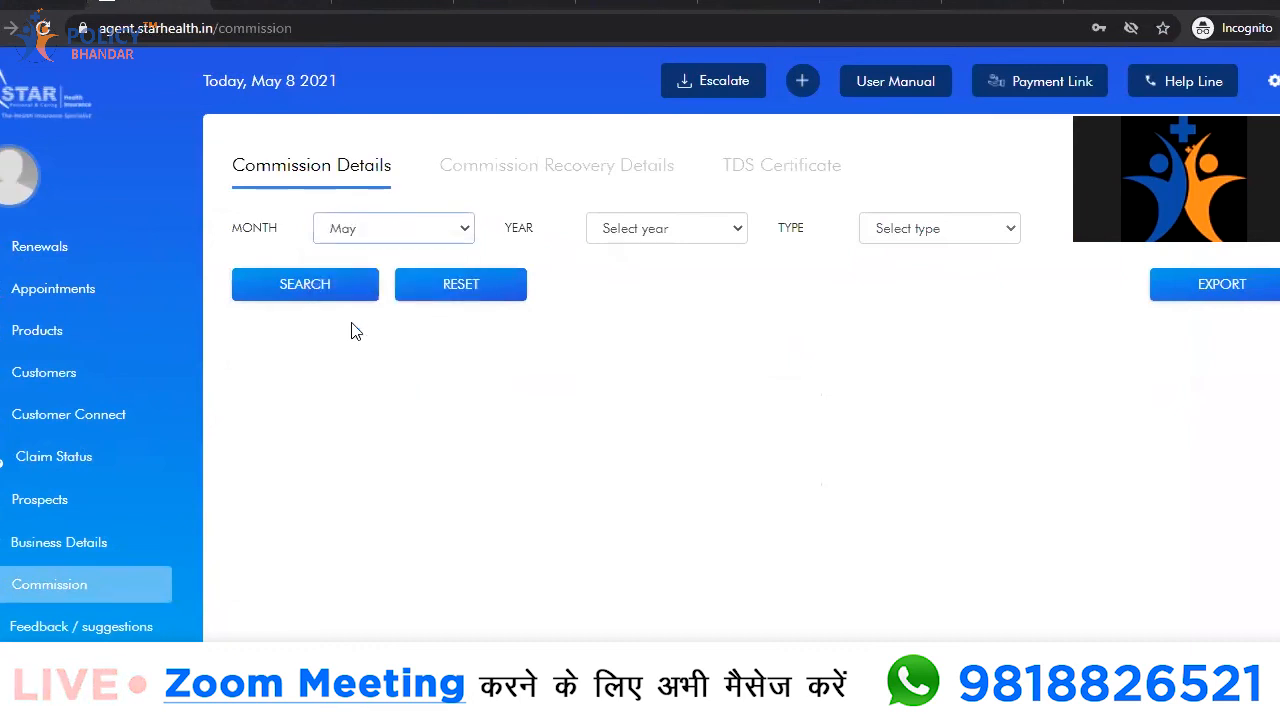
{"action": "left_click", "coordinate": [643, 240]}
{"action": "left_click", "coordinate": [641, 264]}
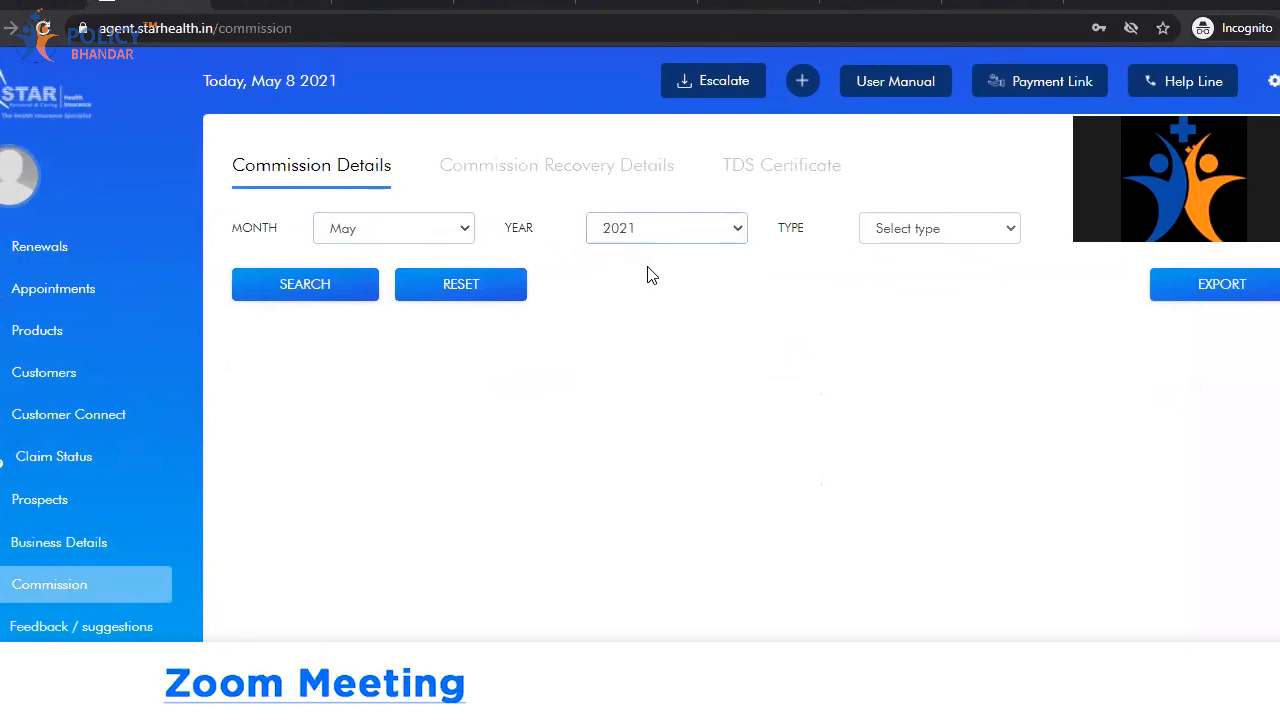
{"action": "left_click", "coordinate": [909, 233]}
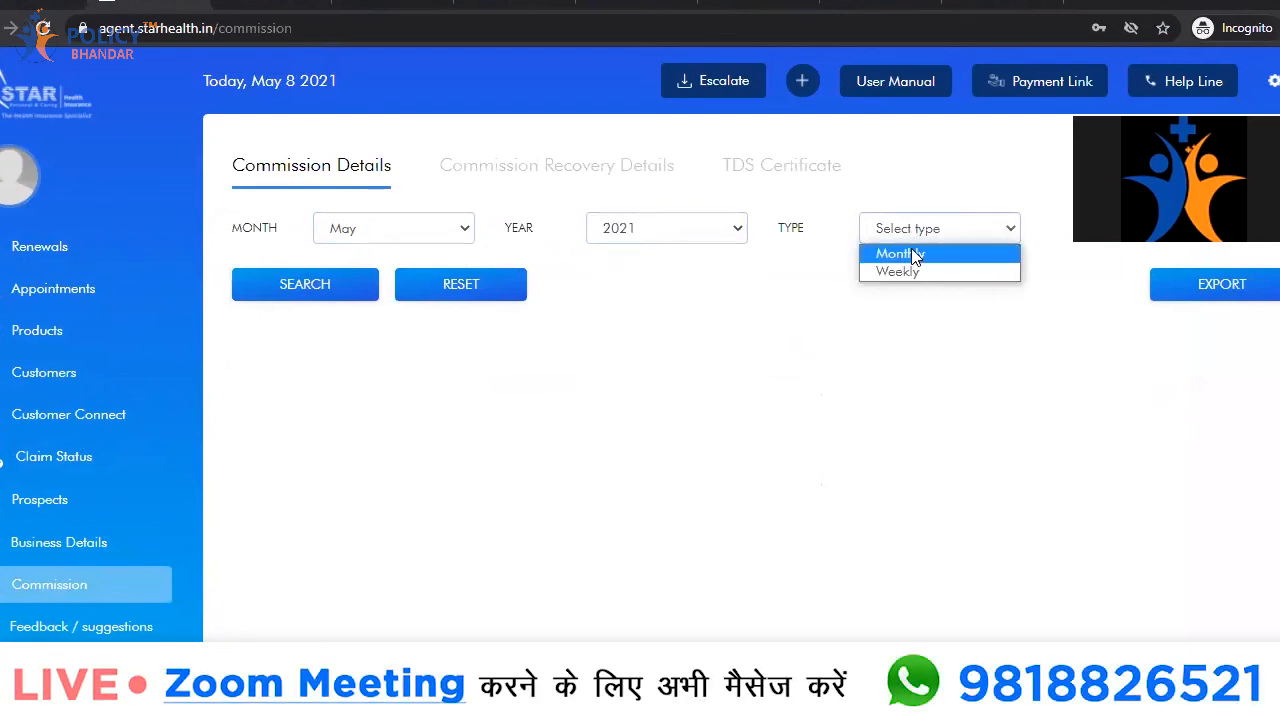
{"action": "left_click", "coordinate": [915, 256]}
{"action": "left_click", "coordinate": [307, 288]}
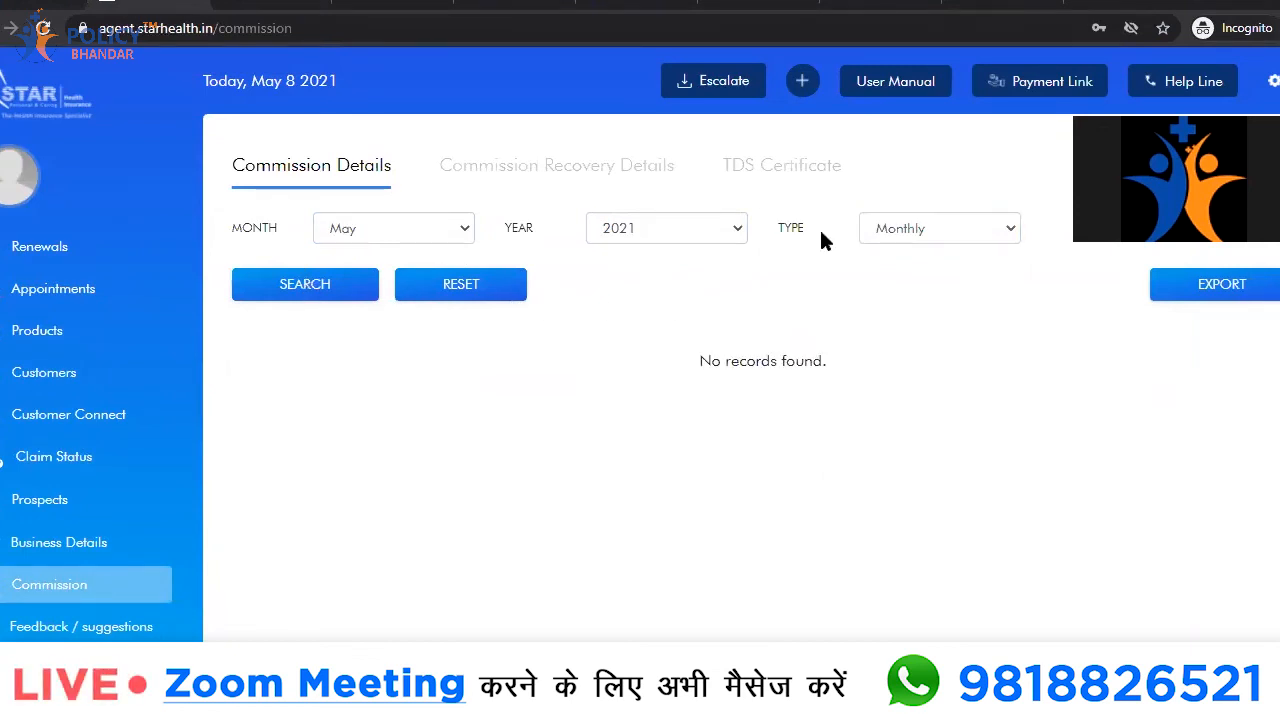
Search the monthly commission details for Apr 2021 instead and look over the listed policies and commissions
{"action": "left_click", "coordinate": [369, 228]}
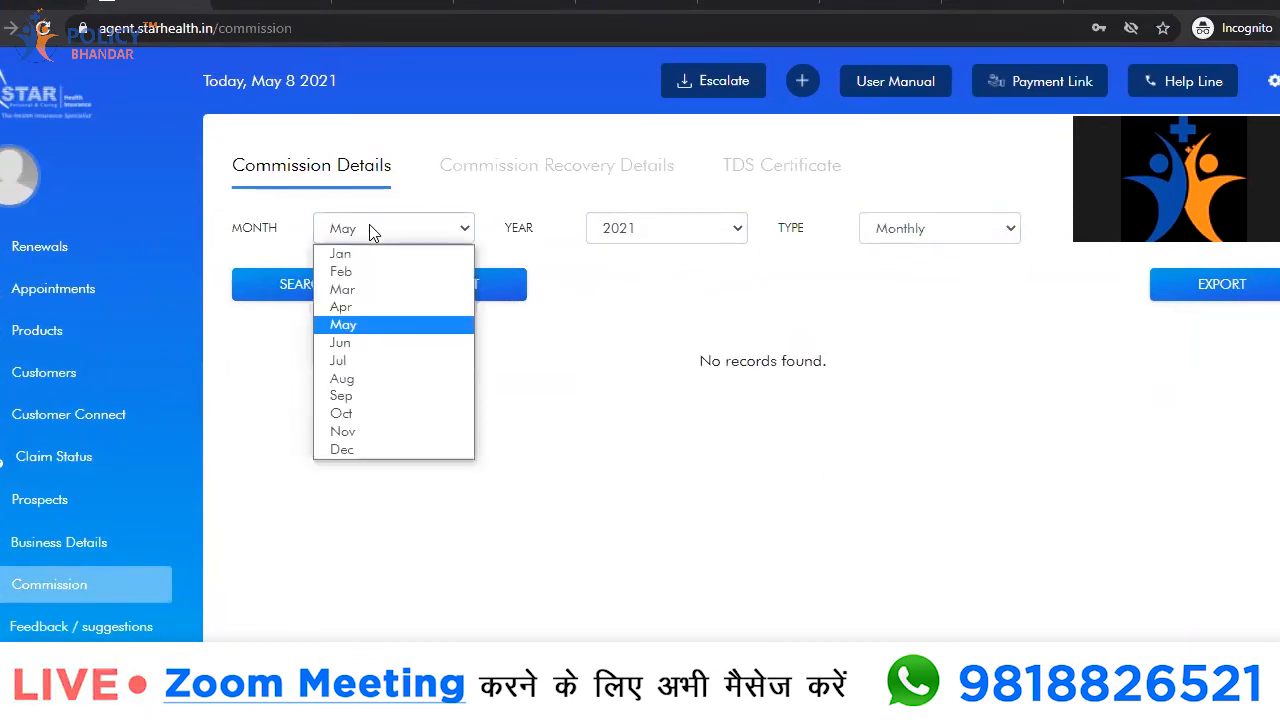
{"action": "left_click", "coordinate": [379, 307]}
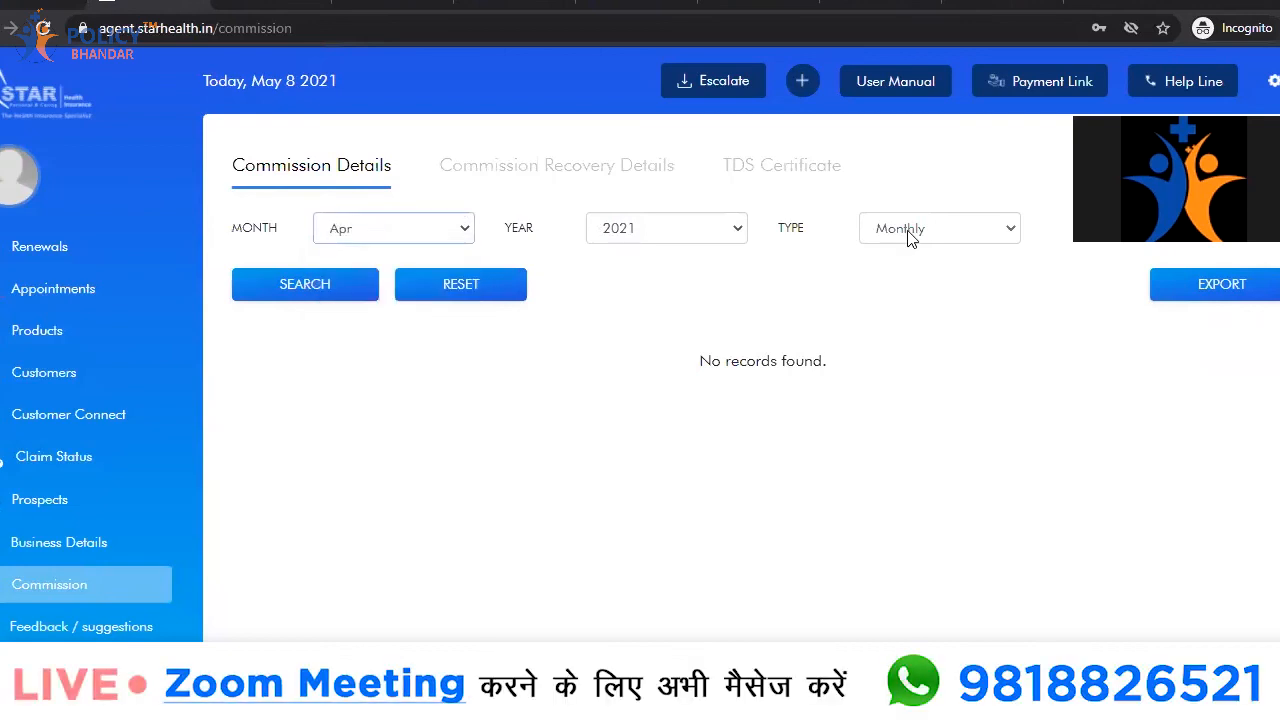
{"action": "left_click", "coordinate": [300, 292]}
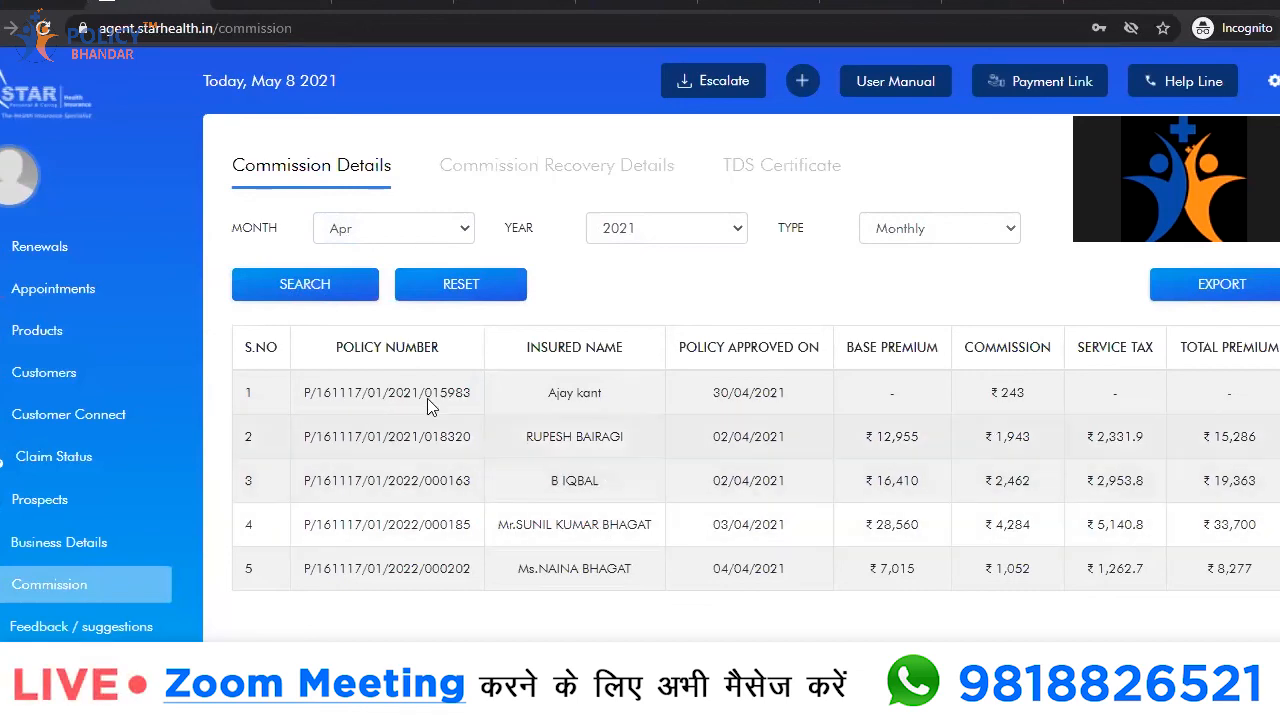
{"action": "scroll", "coordinate": [545, 625], "scroll_direction": "down", "scroll_amount": 1}
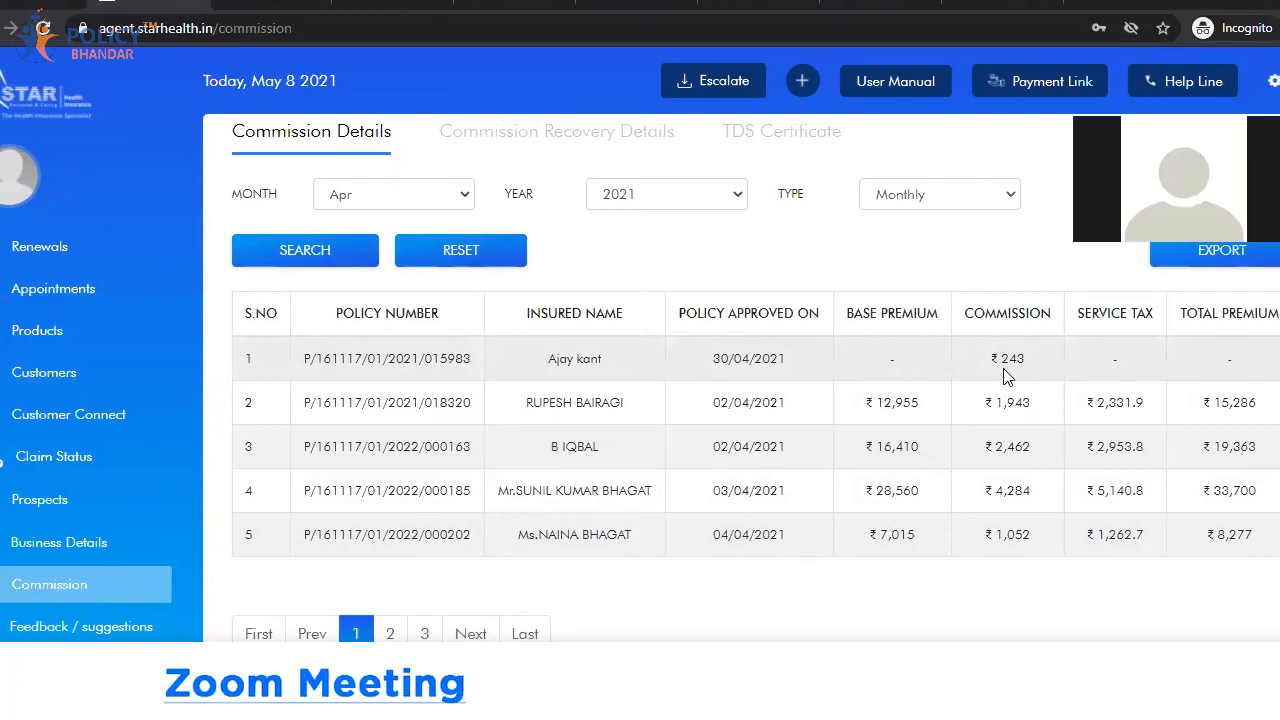
Open Business Details, search the Premium Report from 01-05-2021 to 08-05-2021 and look through the listed policies
{"action": "left_click", "coordinate": [75, 546]}
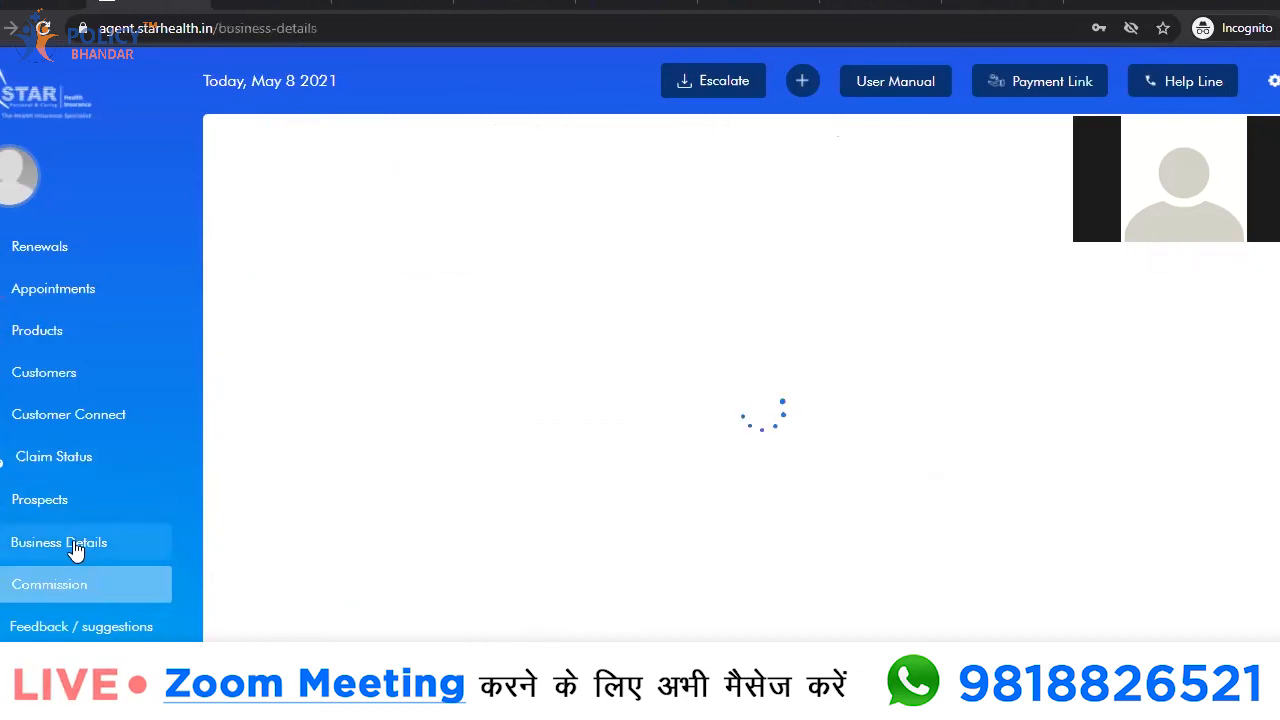
{"action": "left_click", "coordinate": [429, 227]}
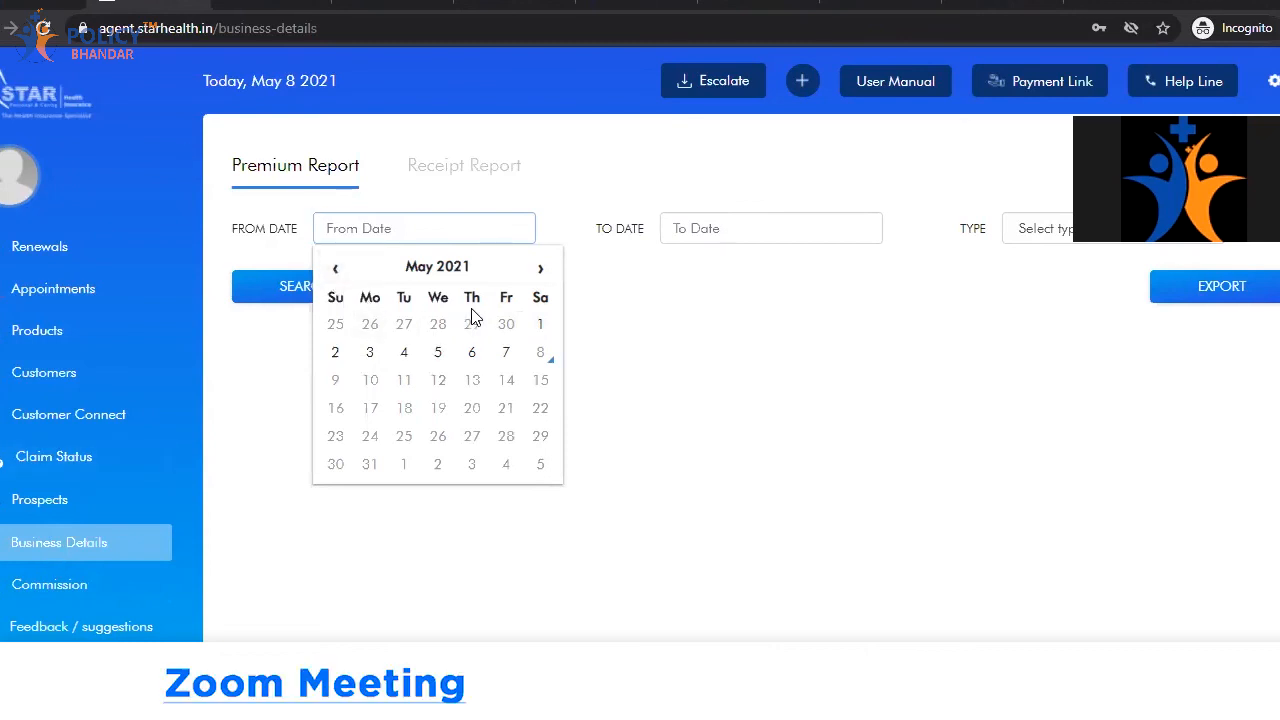
{"action": "left_click", "coordinate": [540, 326]}
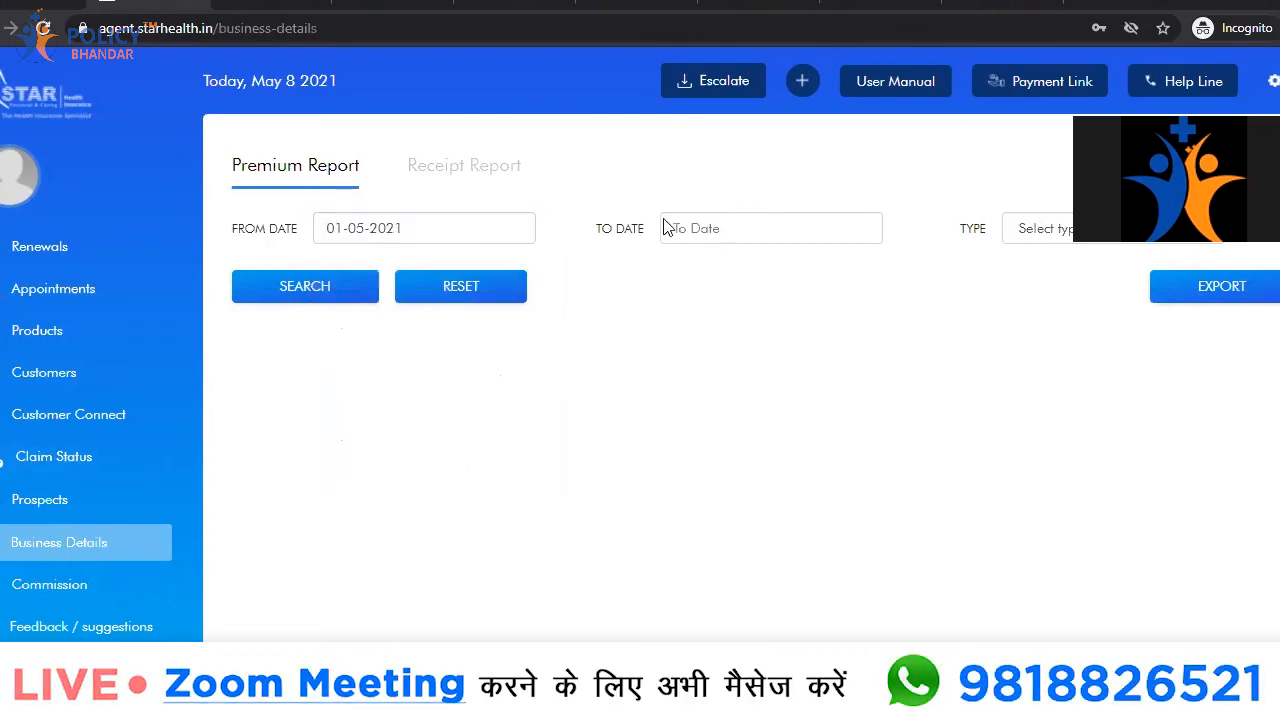
{"action": "left_click", "coordinate": [694, 230]}
{"action": "left_click", "coordinate": [891, 354]}
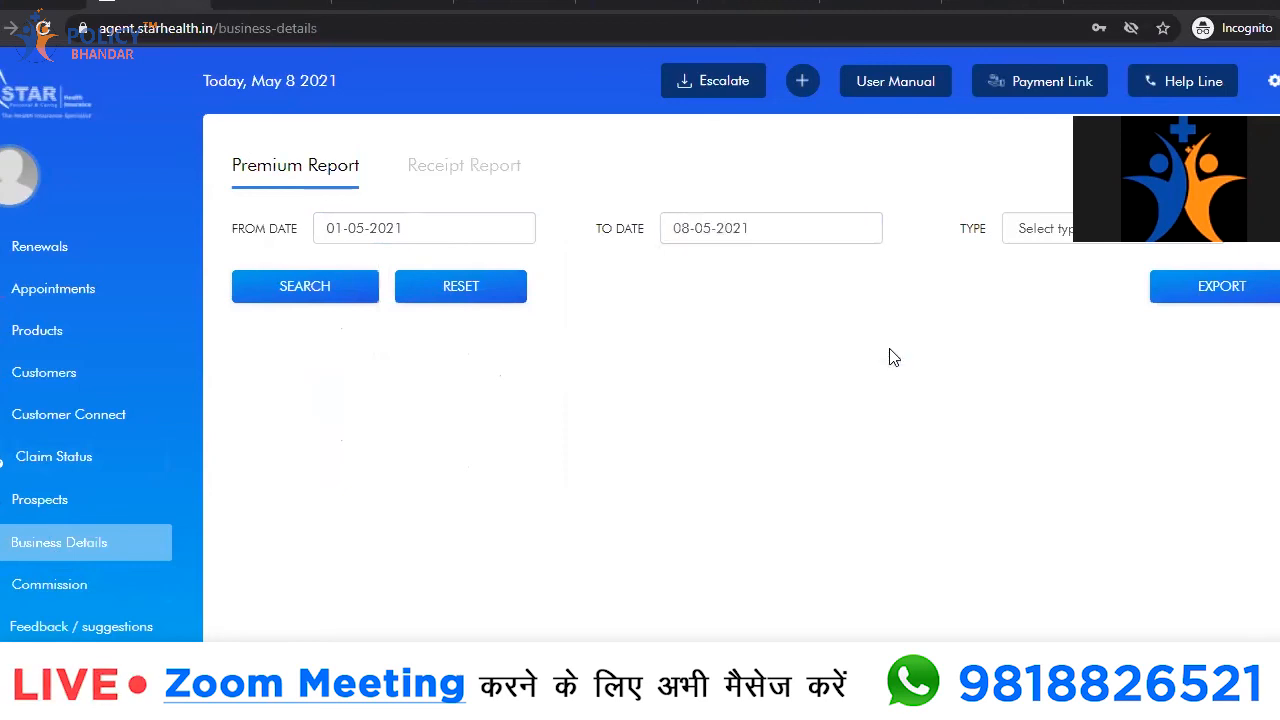
{"action": "left_click", "coordinate": [1020, 237]}
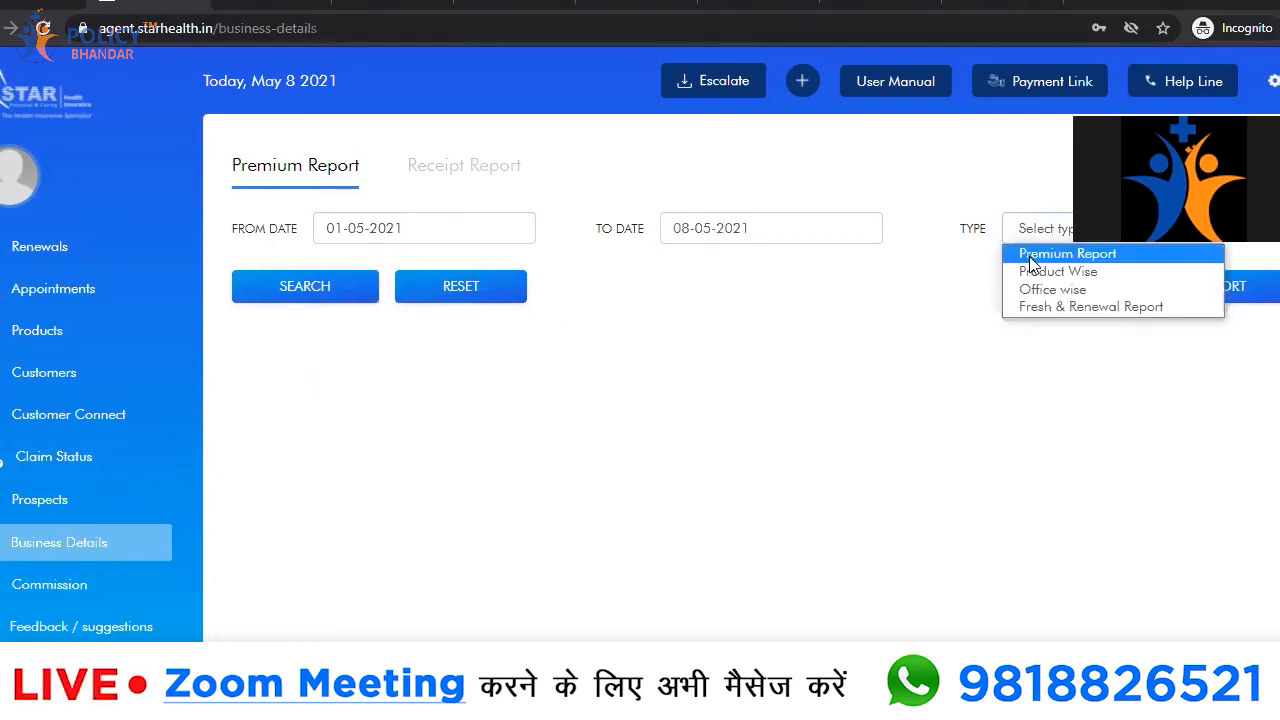
{"action": "left_click", "coordinate": [1030, 255]}
{"action": "left_click", "coordinate": [340, 289]}
{"action": "scroll", "coordinate": [685, 492], "scroll_direction": "down", "scroll_amount": 2}
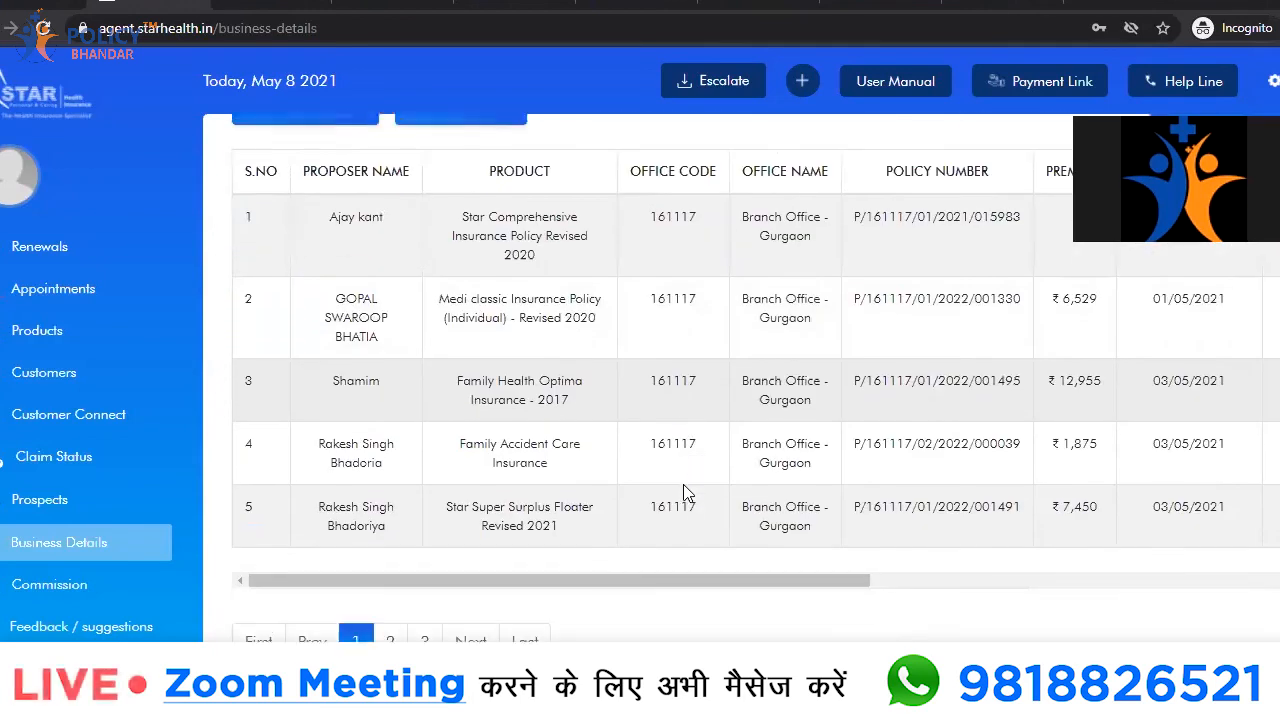
{"action": "left_click_drag", "start_coordinate": [735, 572], "coordinate": [520, 560]}
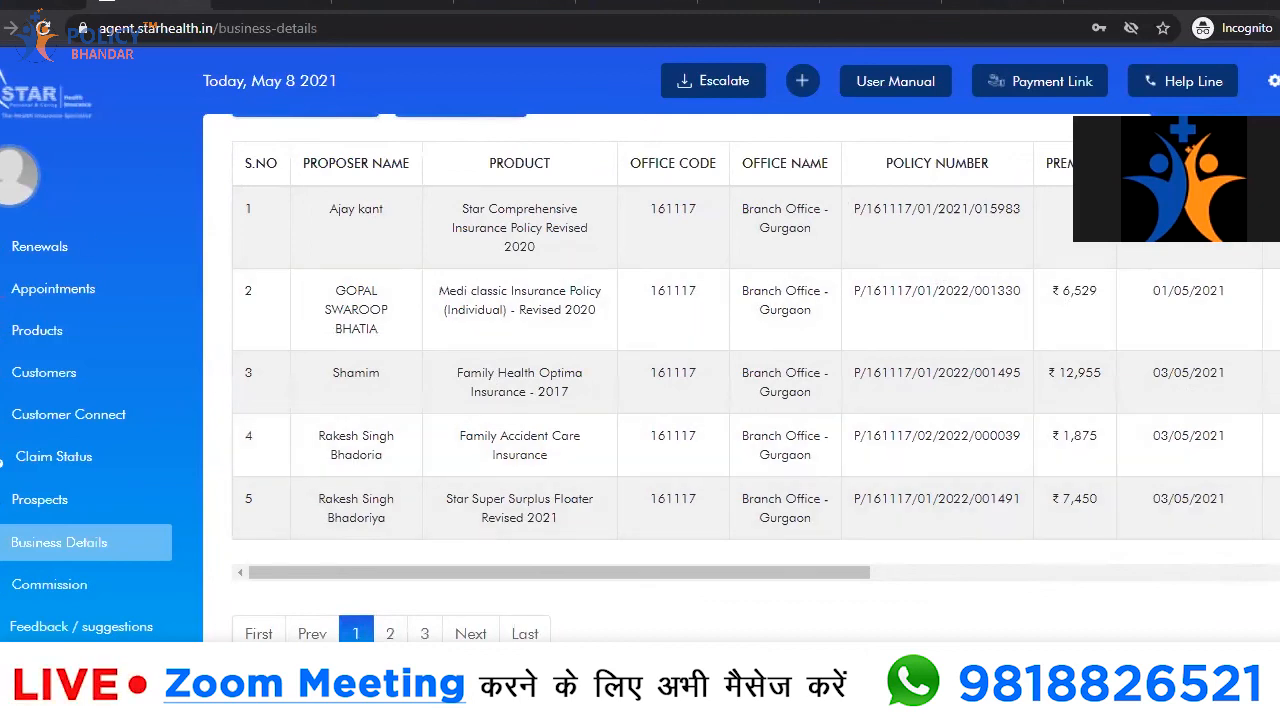
Open Atom Create Policy from the agent portal
{"action": "scroll", "coordinate": [58, 300], "scroll_direction": "up", "scroll_amount": 3}
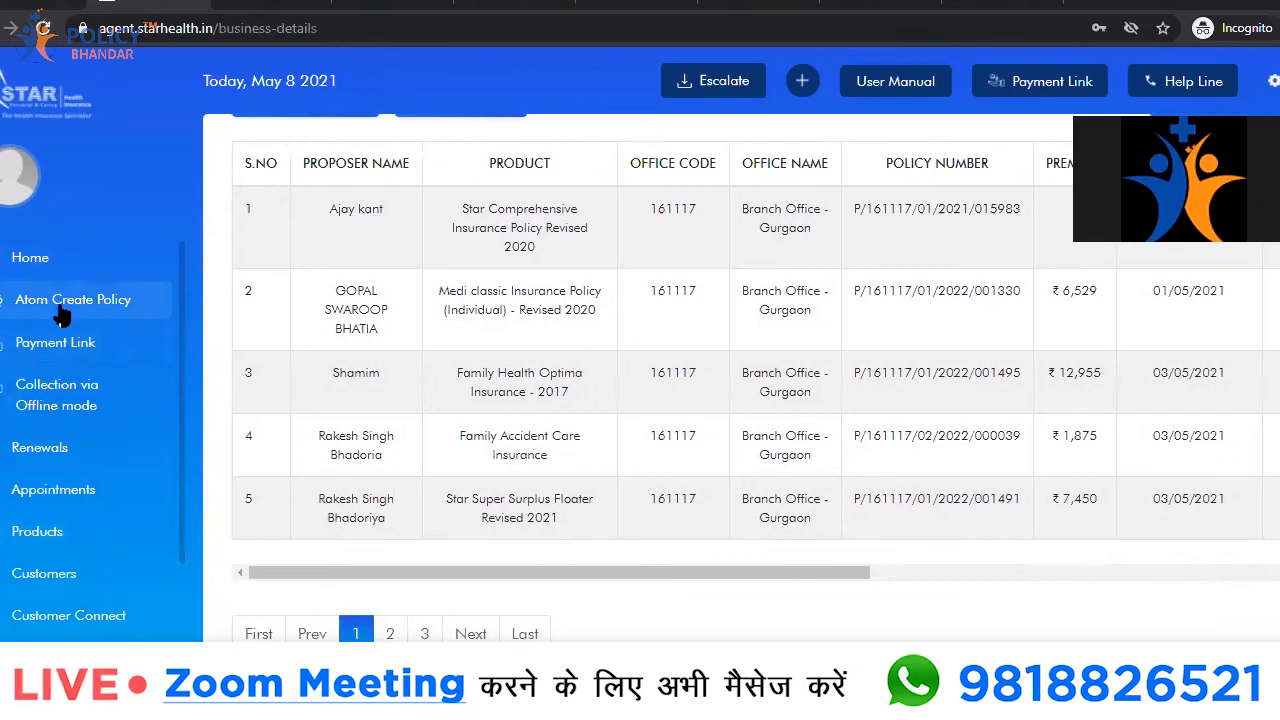
{"action": "left_click", "coordinate": [58, 312]}
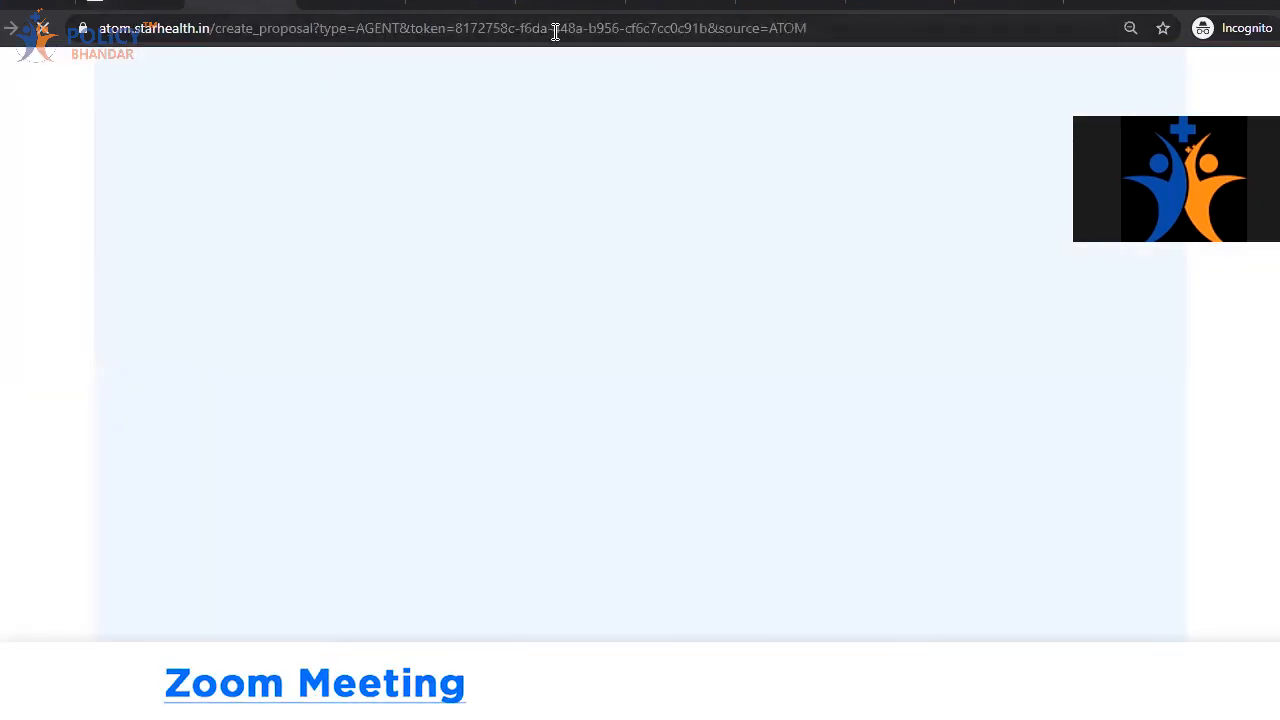